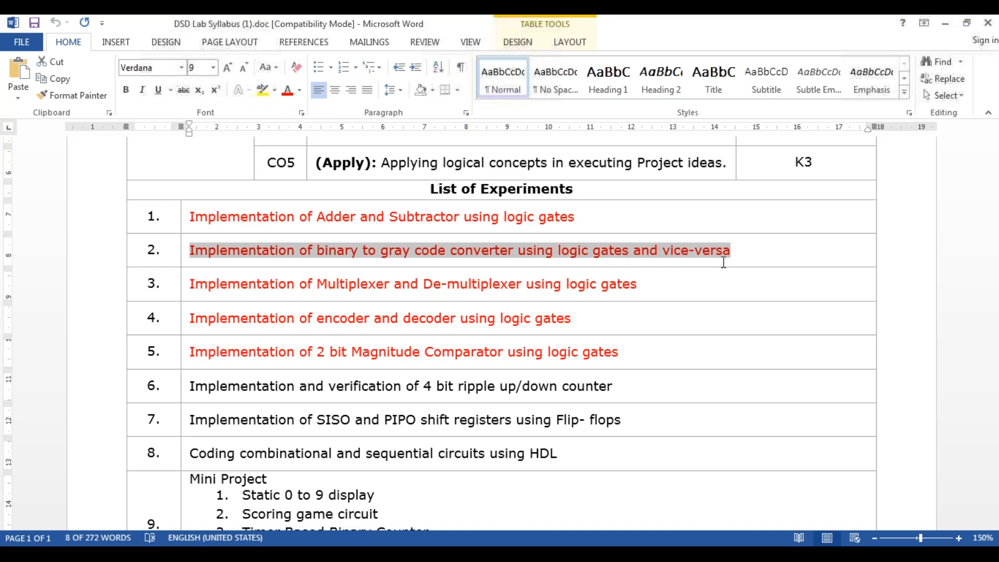
# Step: Review the red experiments in the List of Experiments, covering rows 1 to 5 from the adder to the magnitude comparator
pyautogui.moveTo(186, 286); pyautogui.dragTo(644, 285)
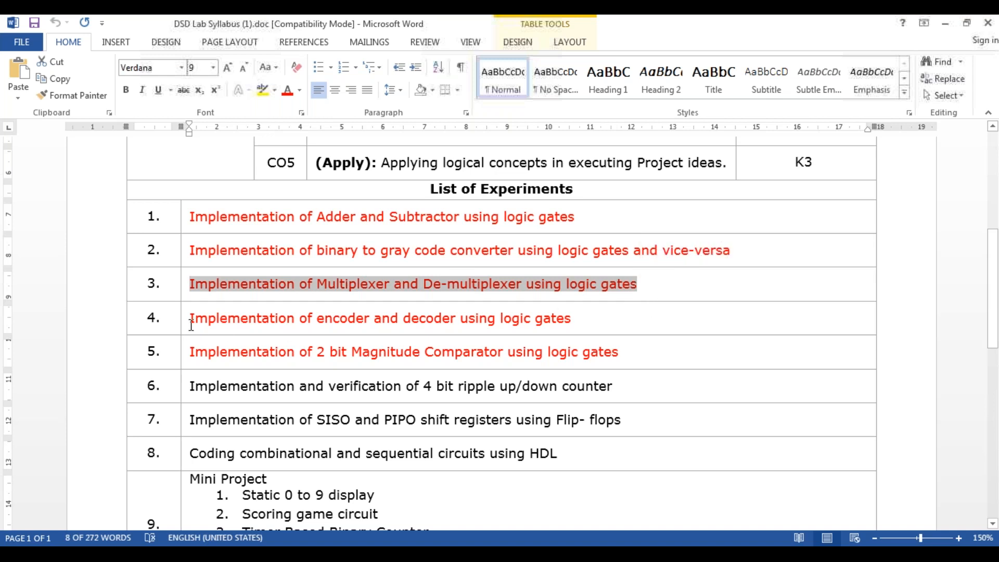
pyautogui.moveTo(190, 319); pyautogui.dragTo(616, 326)
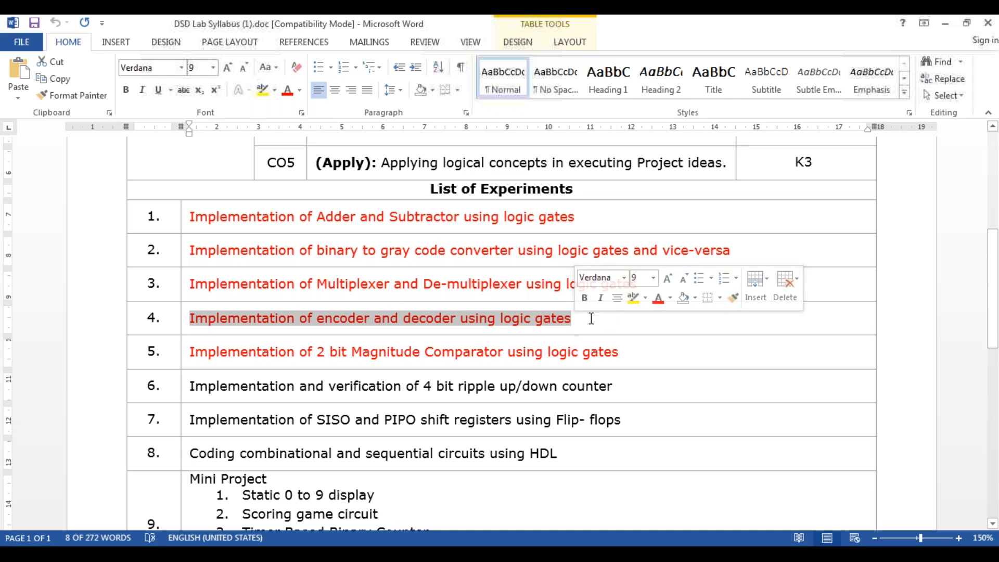
pyautogui.moveTo(190, 354); pyautogui.dragTo(638, 357)
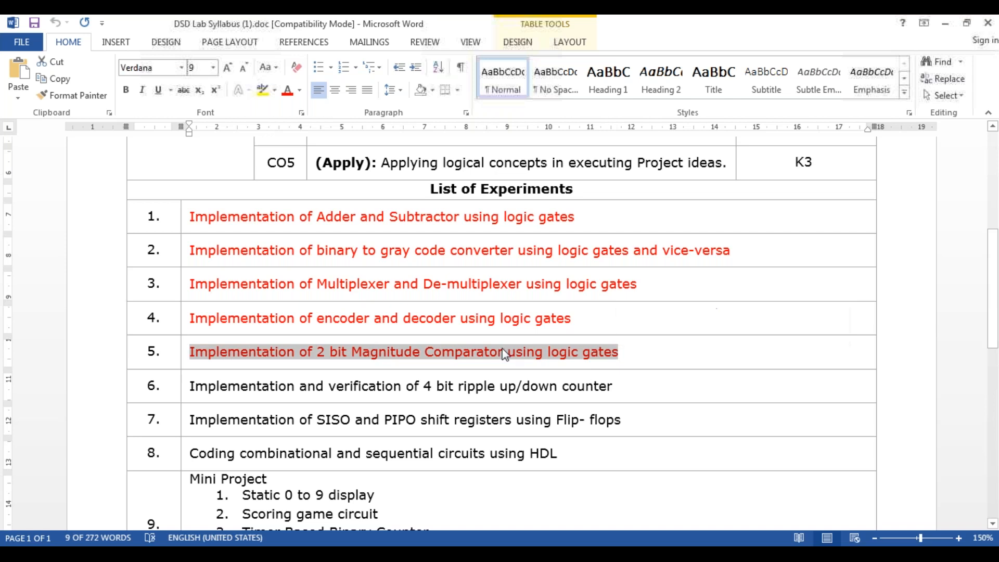
pyautogui.click(417, 277)
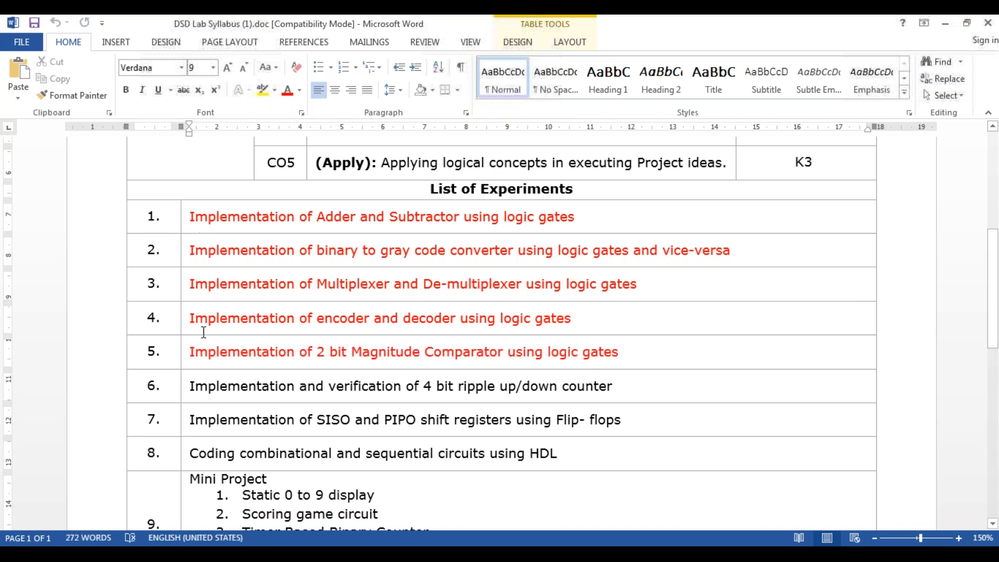
pyautogui.moveTo(635, 353); pyautogui.dragTo(214, 354)
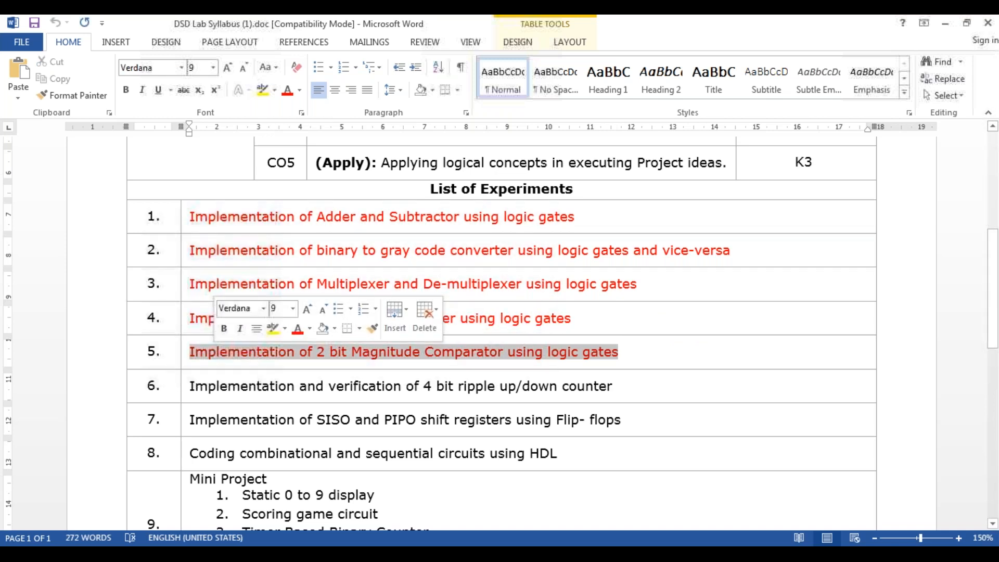
pyautogui.moveTo(192, 214); pyautogui.dragTo(522, 352)
pyautogui.click(638, 359)
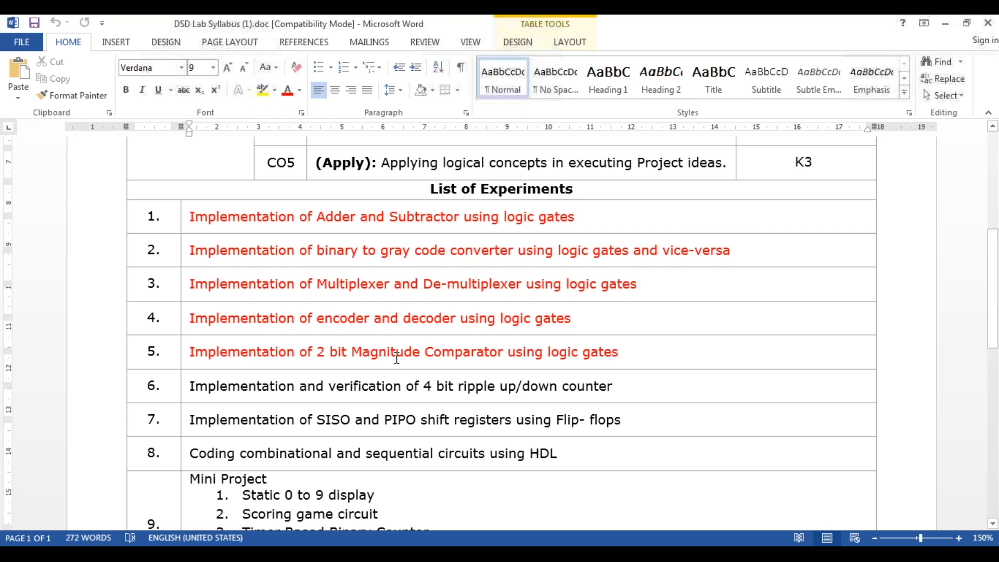
# Step: Highlight experiment 6, "Implementation and verification of 4 bit ripple up/down counter", in yellow
pyautogui.scroll(-1, 396, 357)
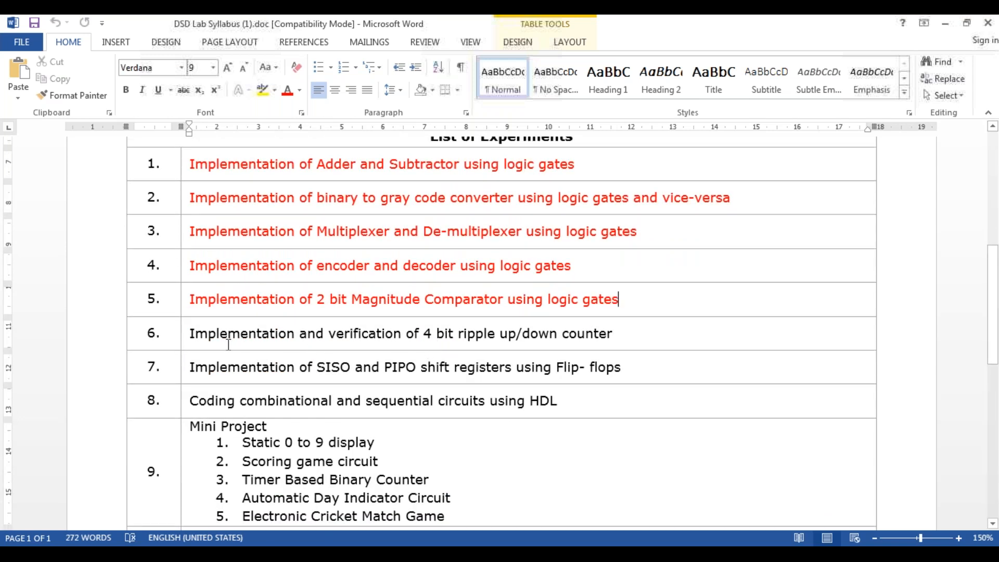
pyautogui.click(190, 335)
pyautogui.moveTo(190, 335); pyautogui.dragTo(601, 332)
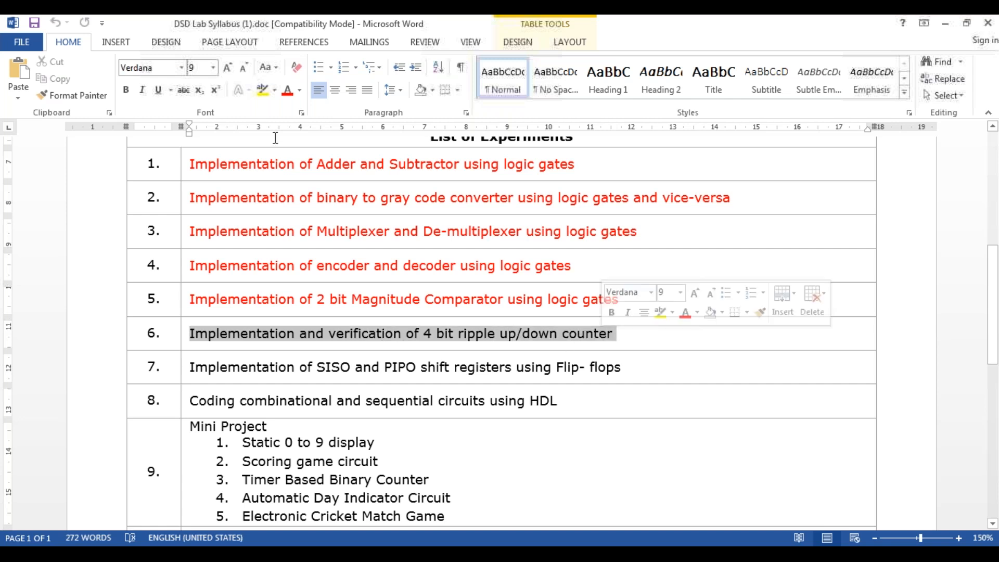
pyautogui.click(264, 92)
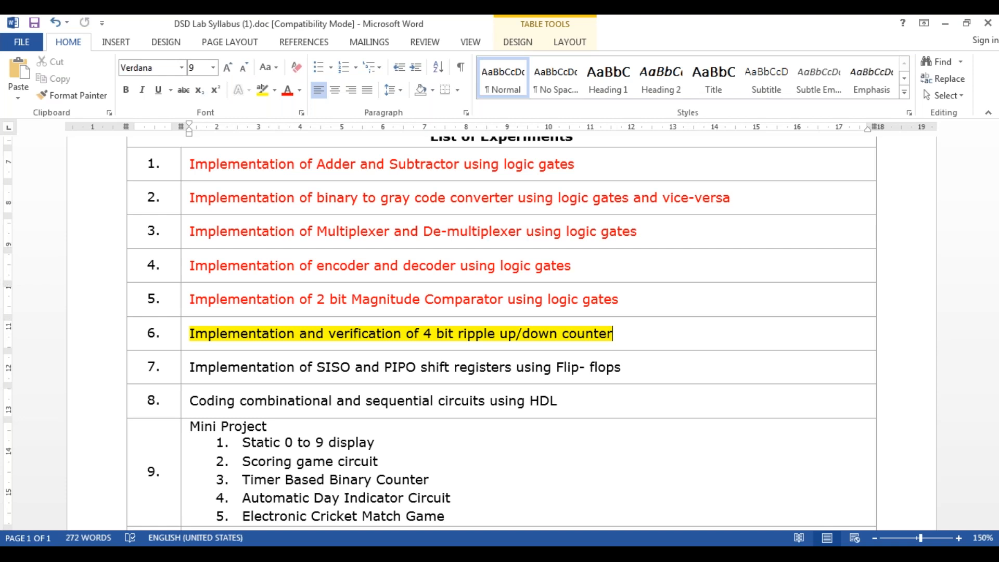
# Step: Save the lab syllabus document
pyautogui.click(706, 39)
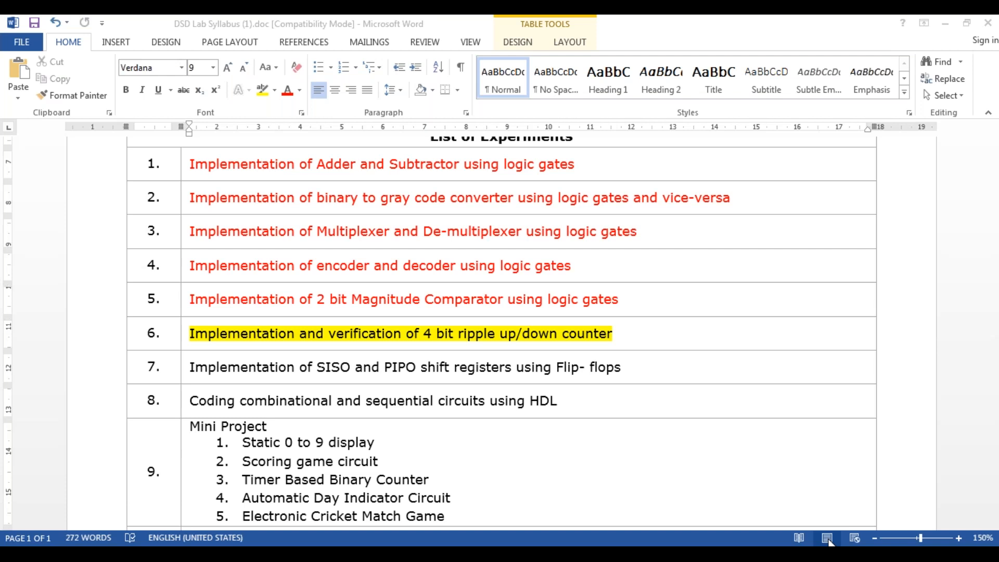
pyautogui.click(628, 460)
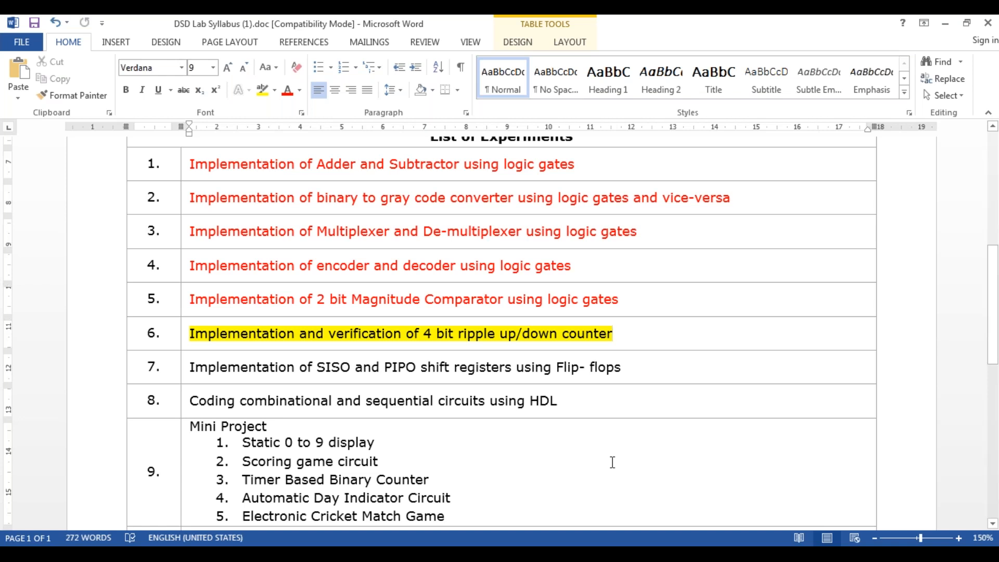
pyautogui.click(560, 401)
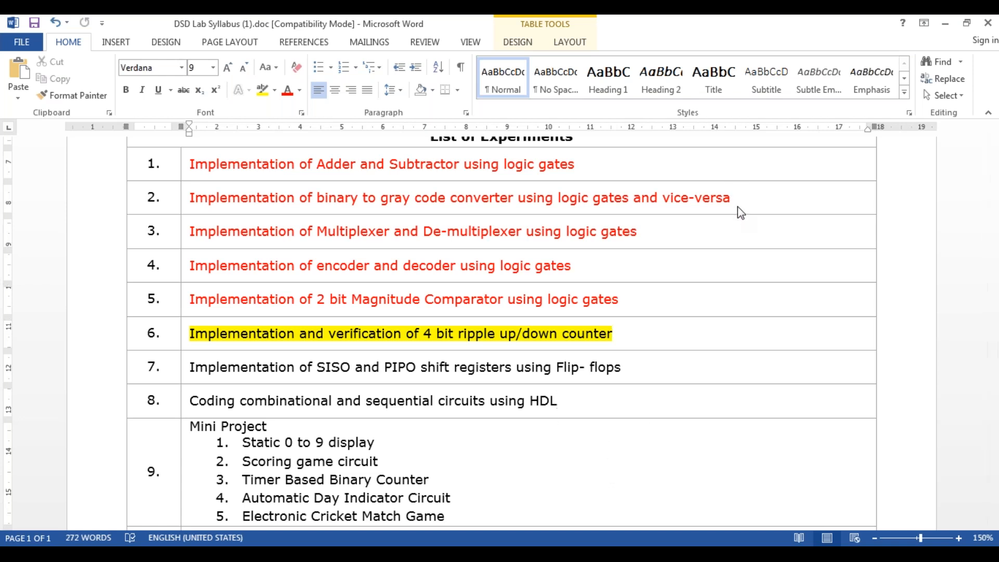
pyautogui.hotkey('ctrl', 's')
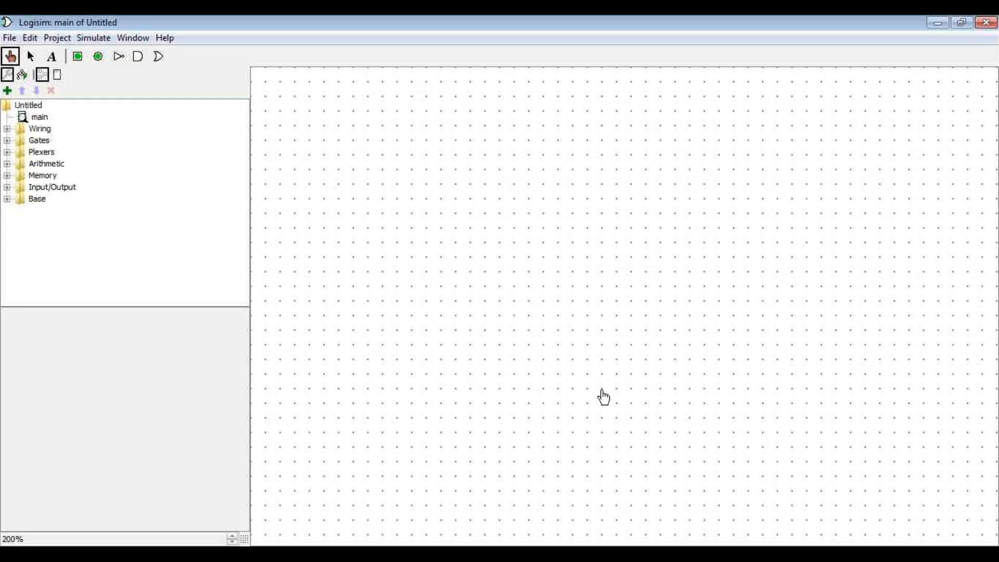
# Step: Add a text label reading "Implement 3 bit ripple up / down counter" near the top of the empty circuit
pyautogui.click(55, 60)
pyautogui.click(341, 102)
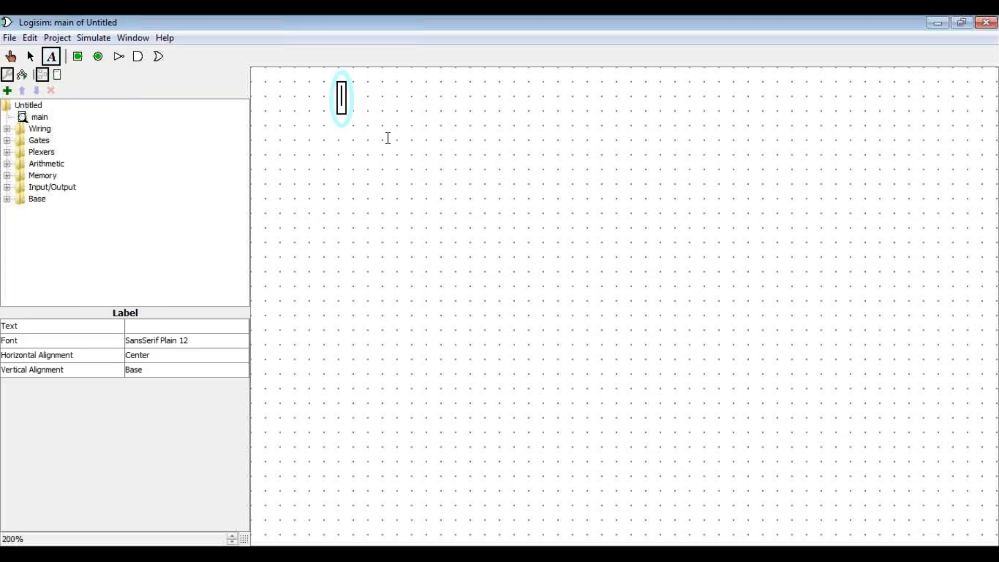
pyautogui.write('Imple')
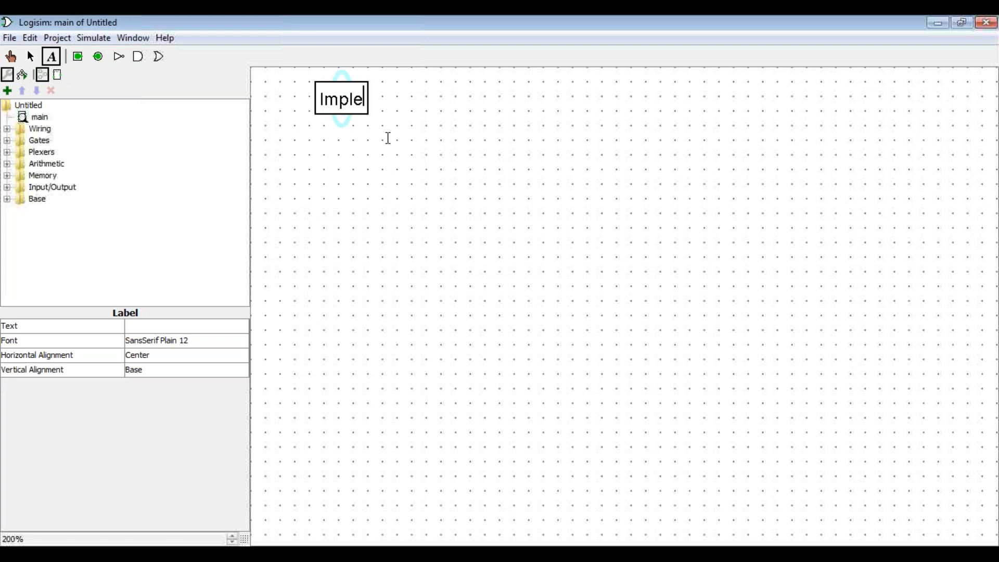
pyautogui.write('ment ')
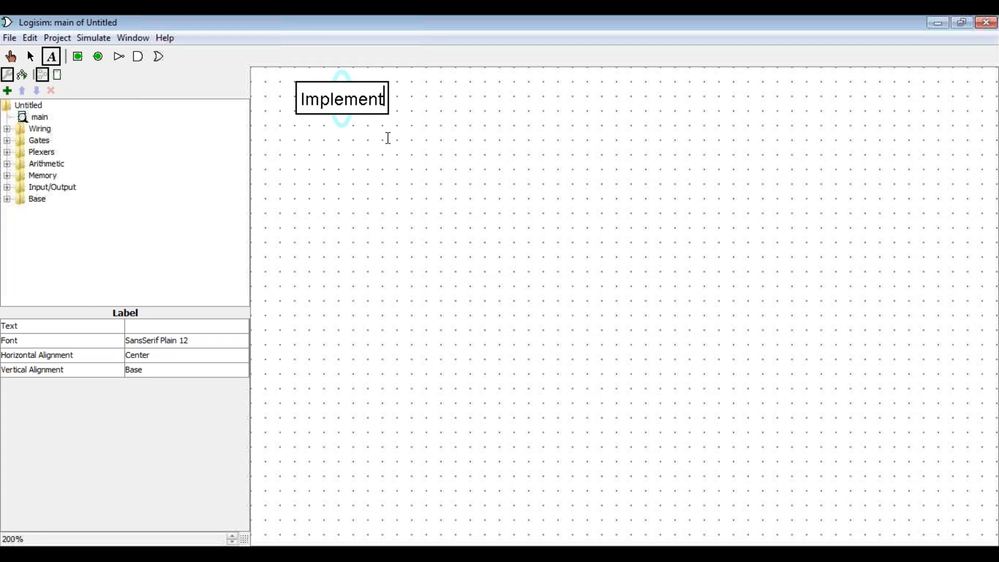
pyautogui.write('3 bit ')
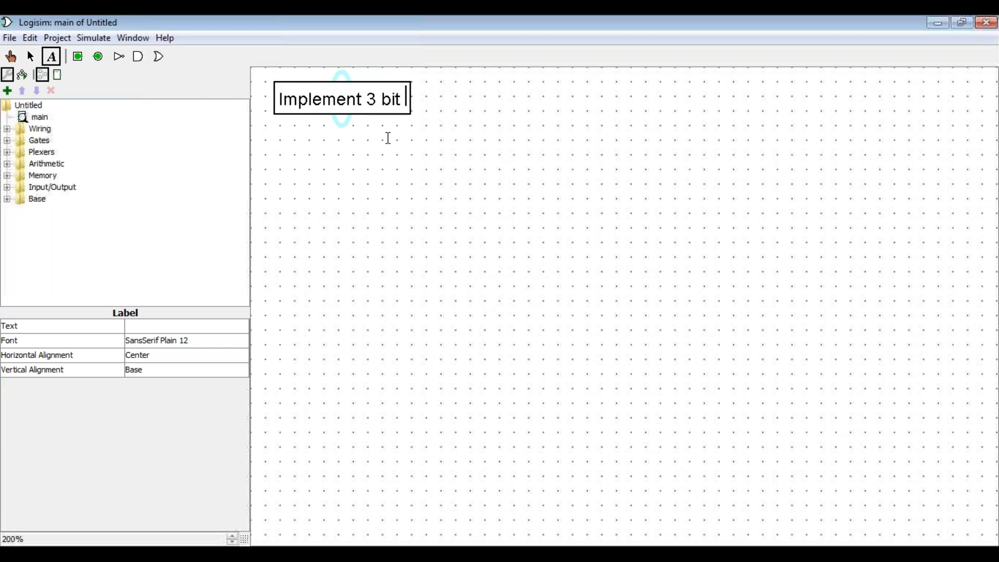
pyautogui.write('ripp')
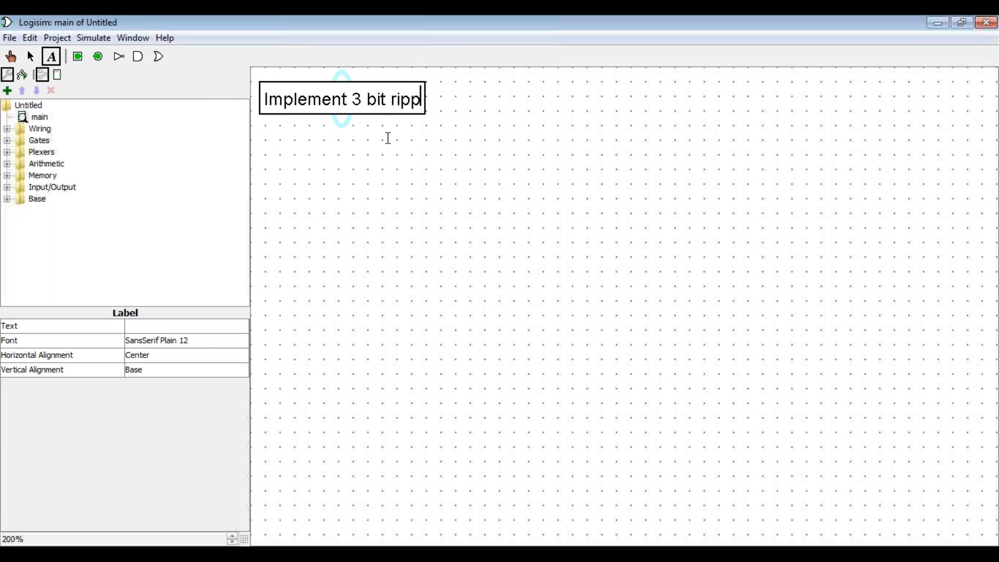
pyautogui.write('le ')
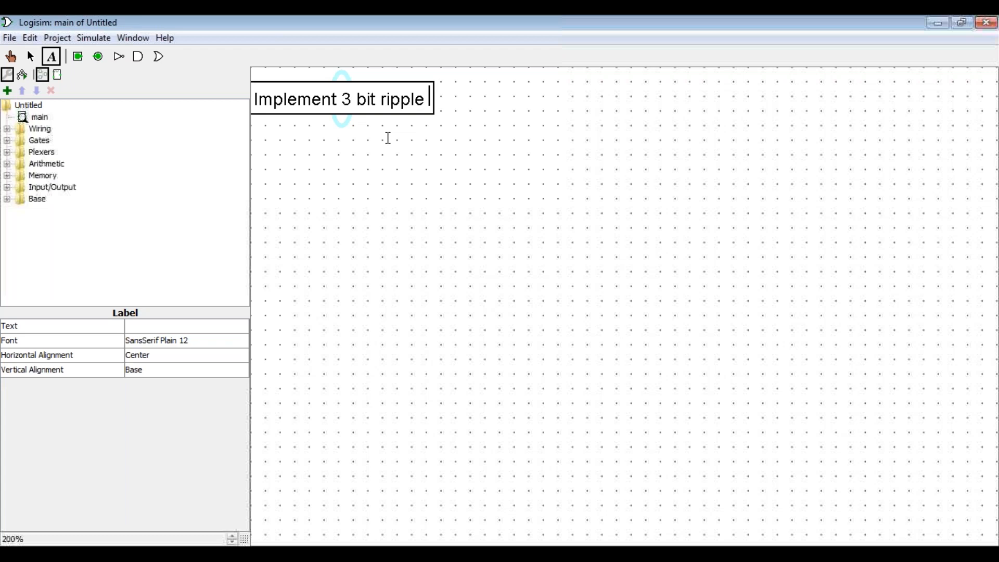
pyautogui.write('up')
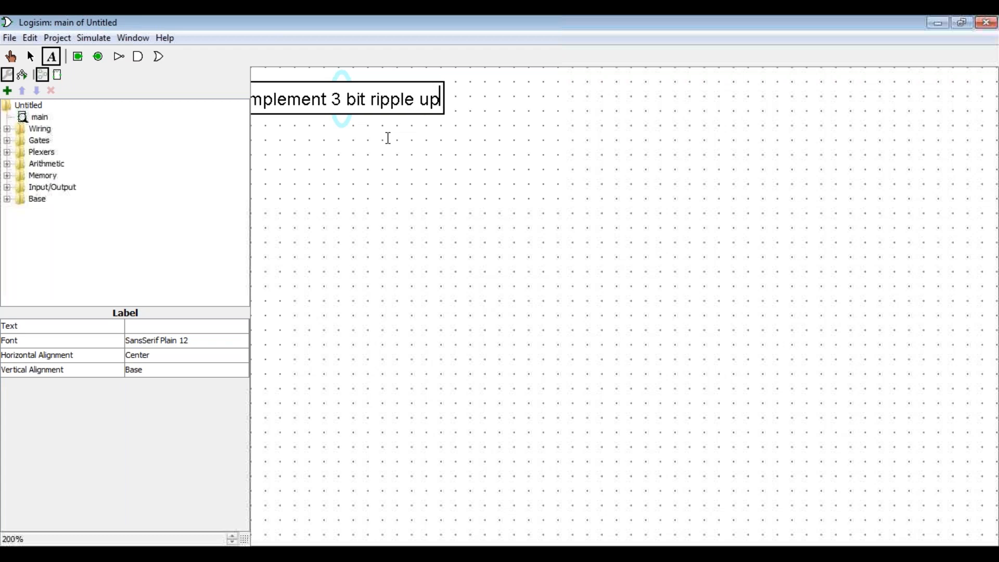
pyautogui.write(' / ')
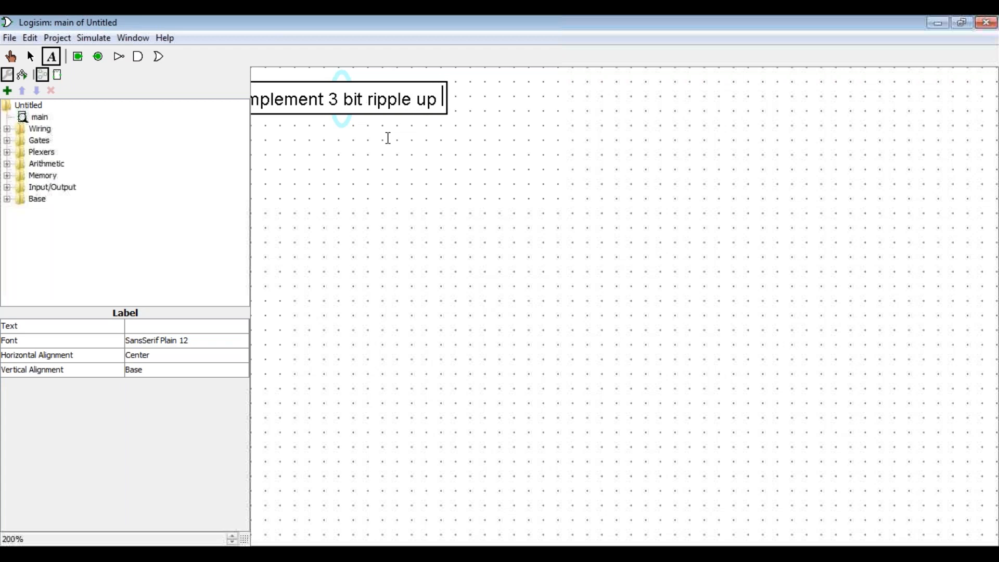
pyautogui.write('down')
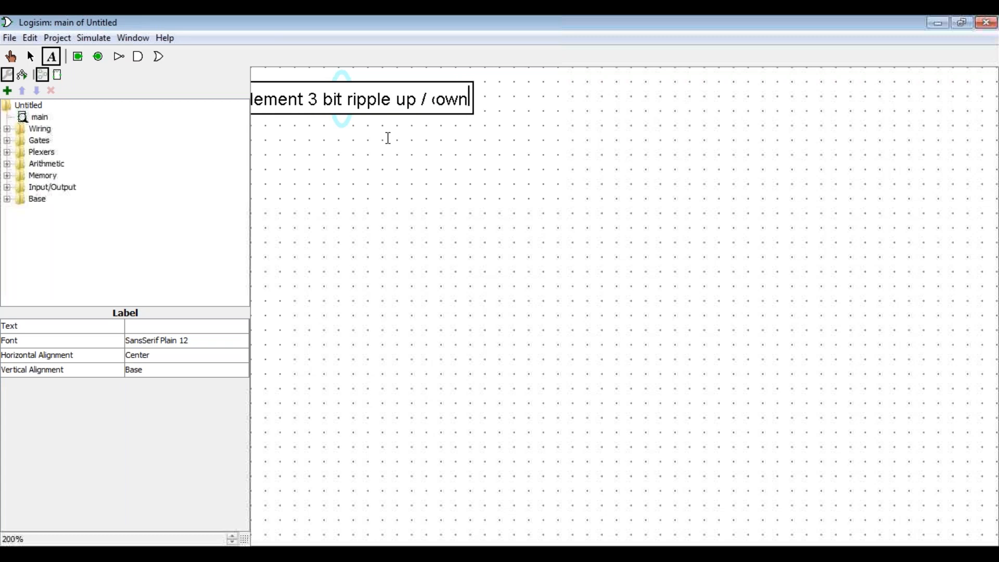
pyautogui.write(' coun')
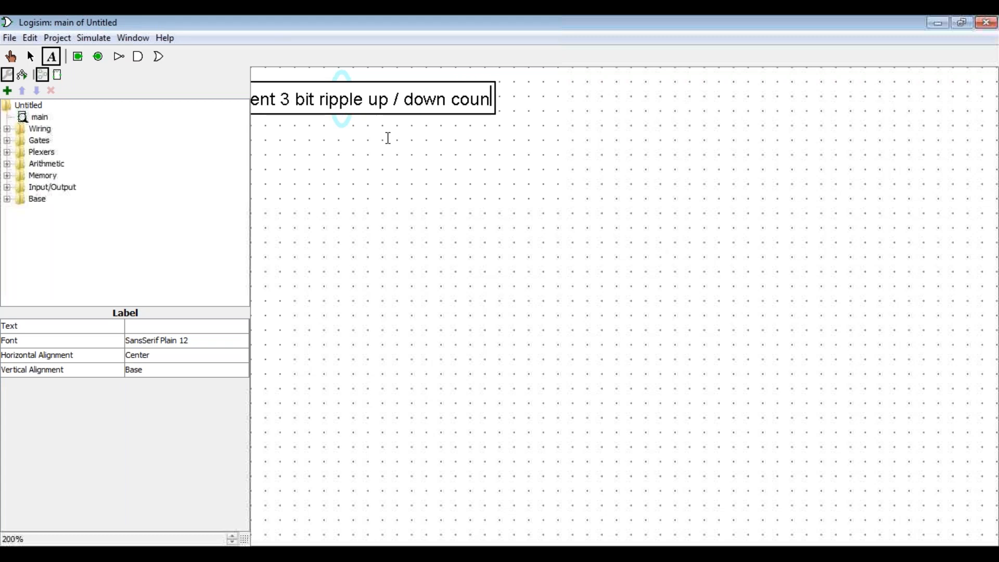
pyautogui.write('ter')
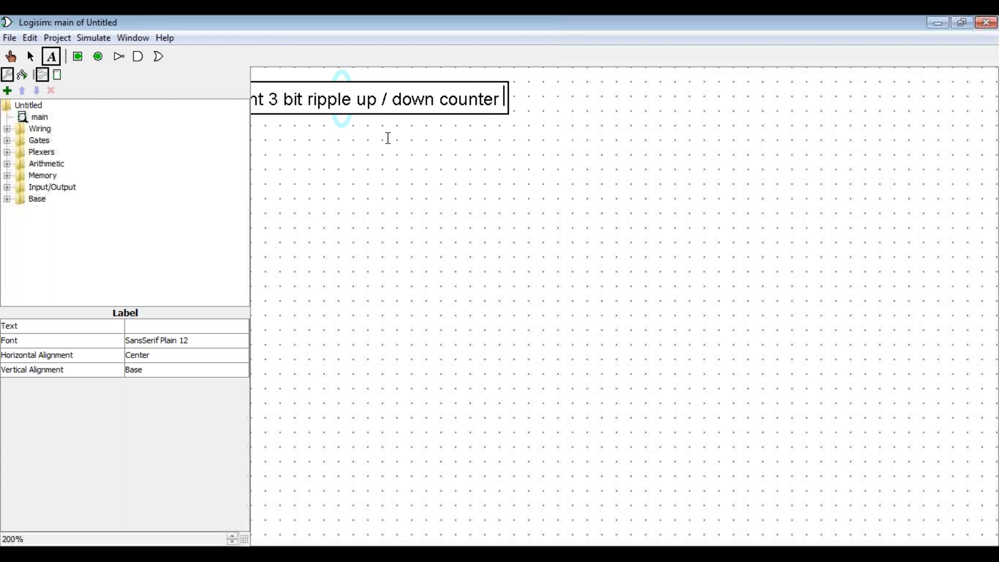
pyautogui.click(411, 168)
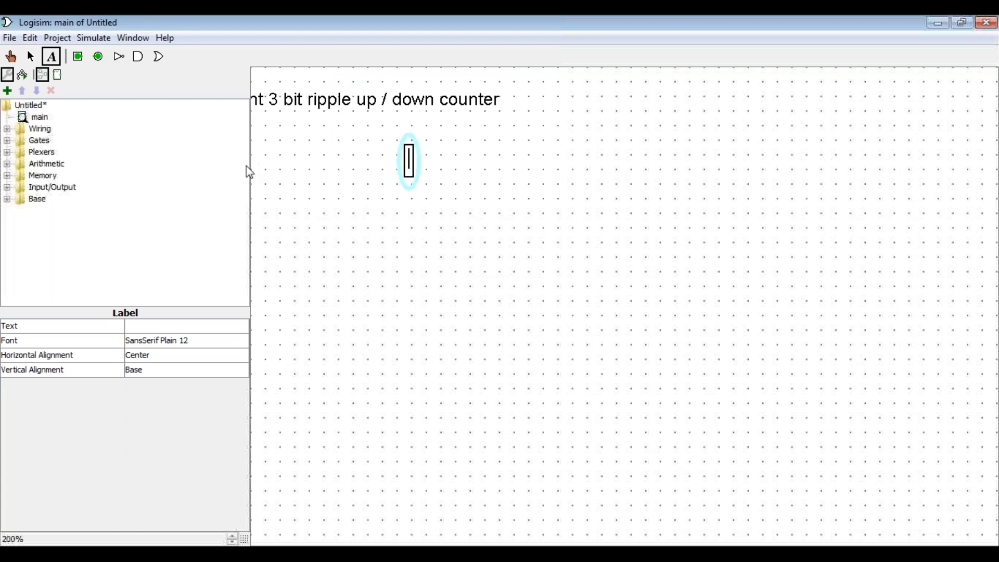
# Step: Narrow the component explorer and move the title label across so its full text sits centred above the circuit area
pyautogui.moveTo(250, 166); pyautogui.dragTo(128, 167)
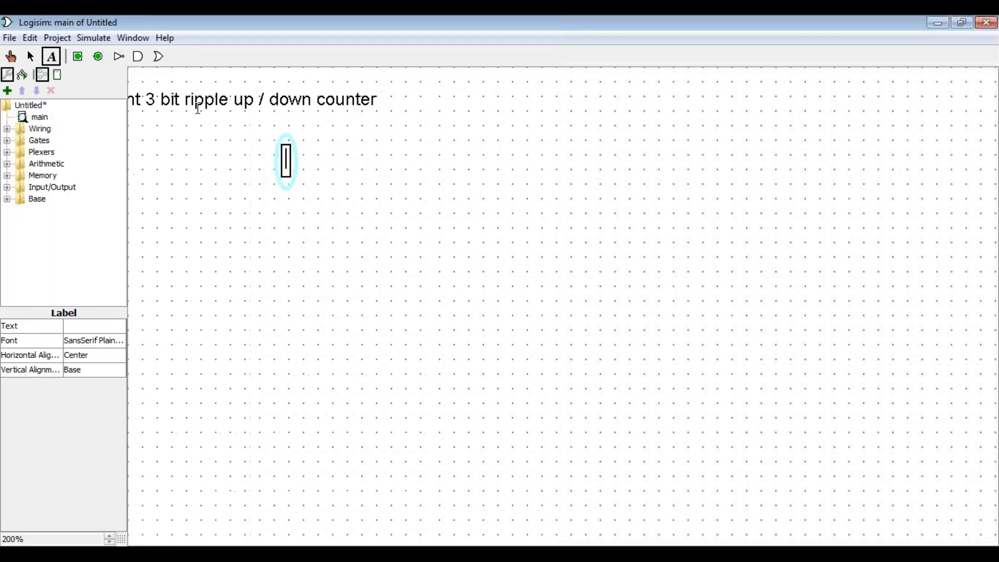
pyautogui.click(221, 91)
pyautogui.click(30, 57)
pyautogui.click(174, 93)
pyautogui.moveTo(193, 89); pyautogui.dragTo(386, 89)
pyautogui.click(417, 149)
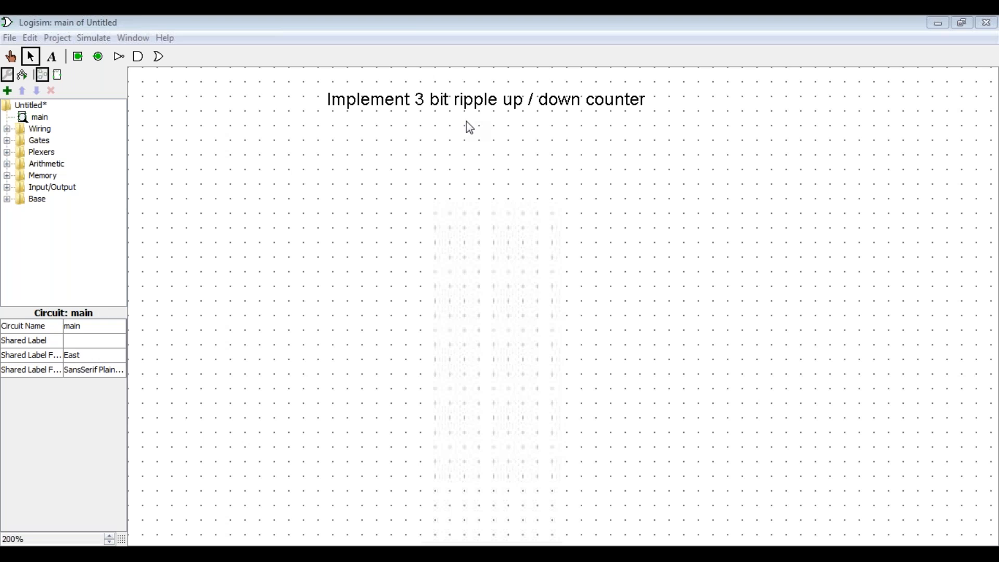
pyautogui.click(533, 167)
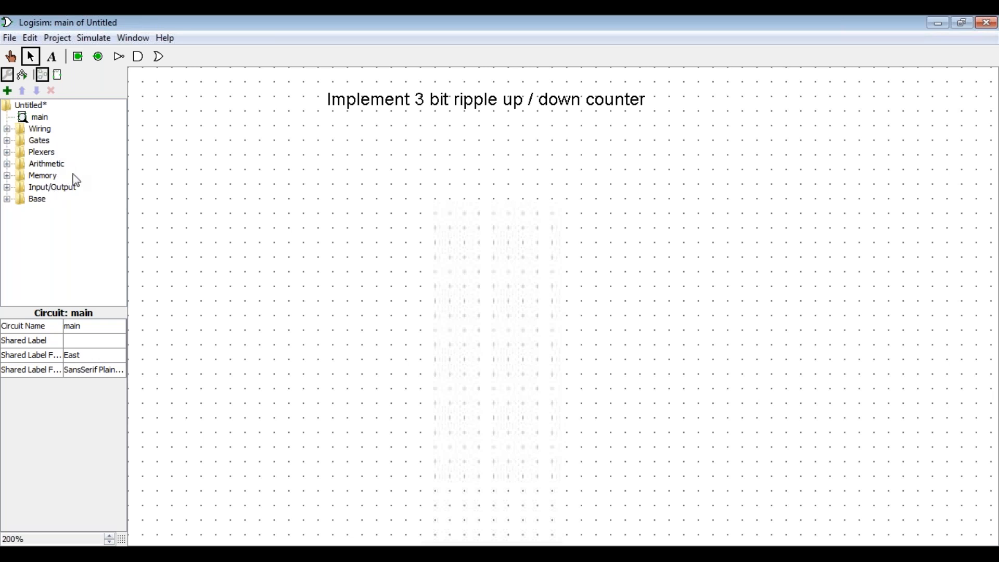
# Step: Place three J-K Flip-Flops from the Memory library in an evenly spaced horizontal row below the title
pyautogui.click(7, 176)
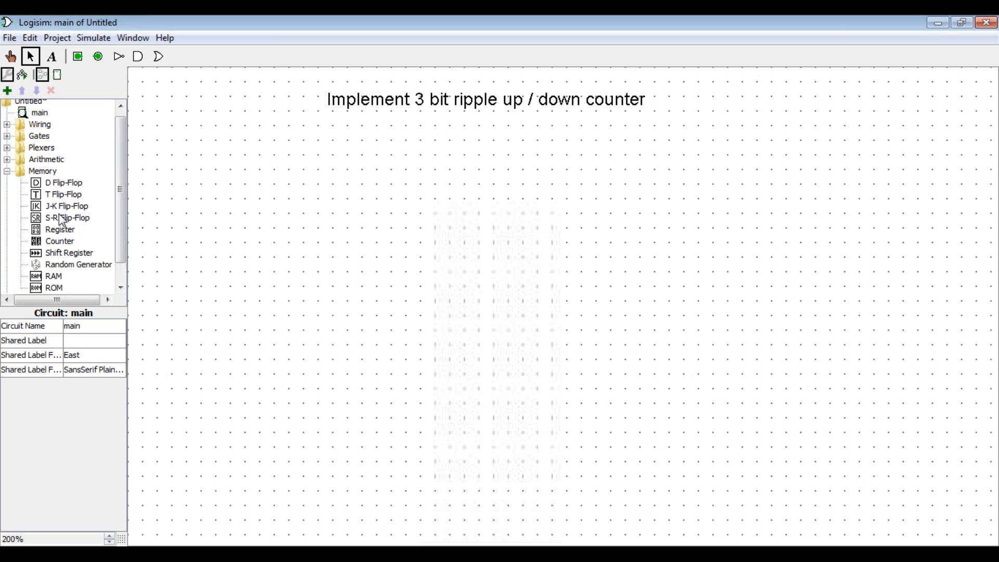
pyautogui.moveTo(55, 208); pyautogui.dragTo(307, 196)
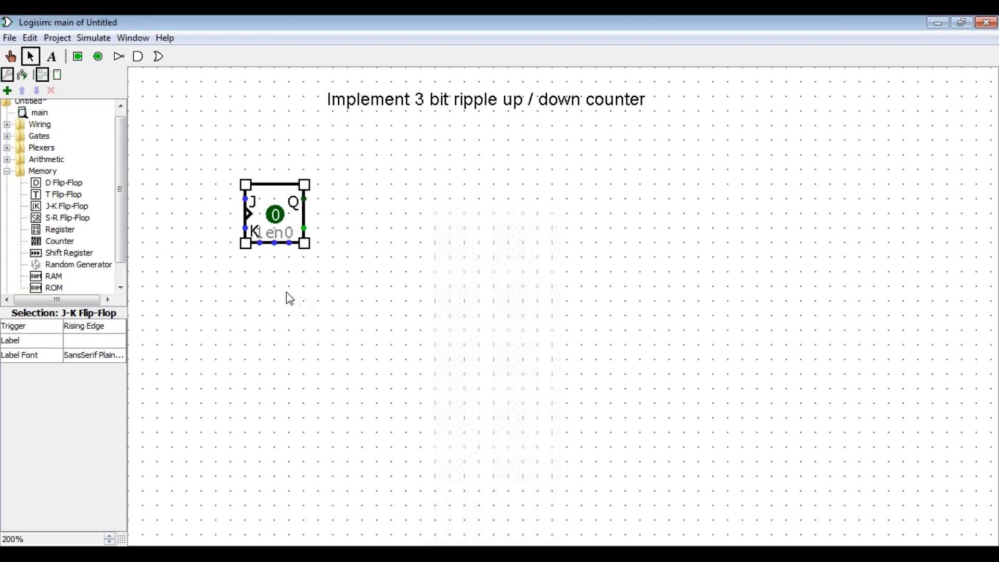
pyautogui.click(152, 281)
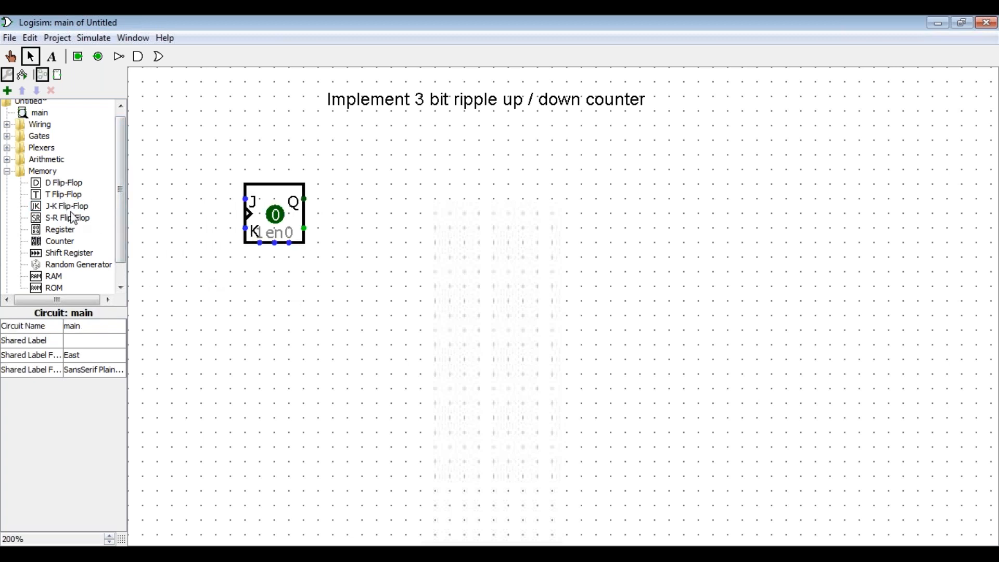
pyautogui.moveTo(64, 207); pyautogui.dragTo(465, 199)
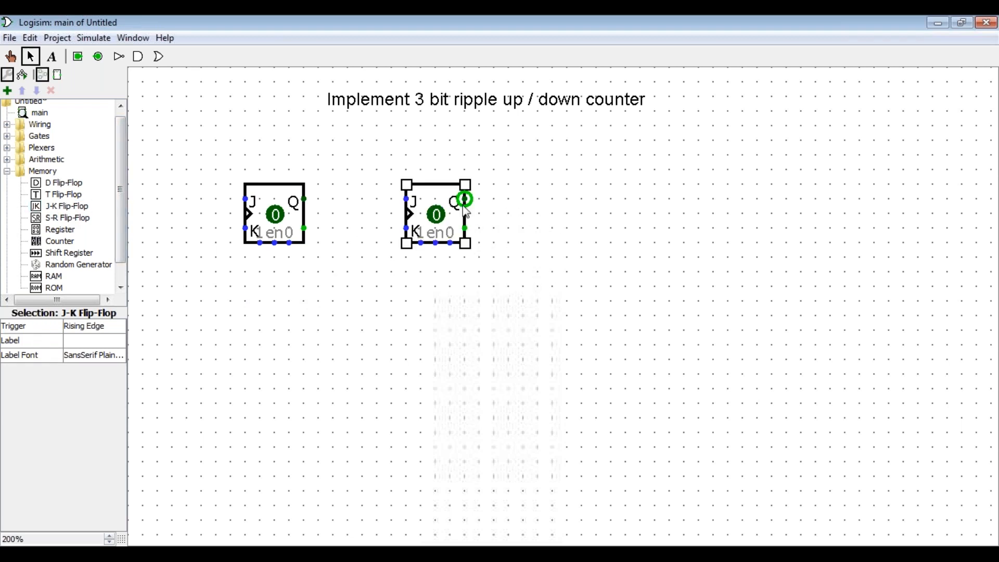
pyautogui.click(198, 303)
pyautogui.moveTo(68, 206); pyautogui.dragTo(622, 199)
pyautogui.click(579, 326)
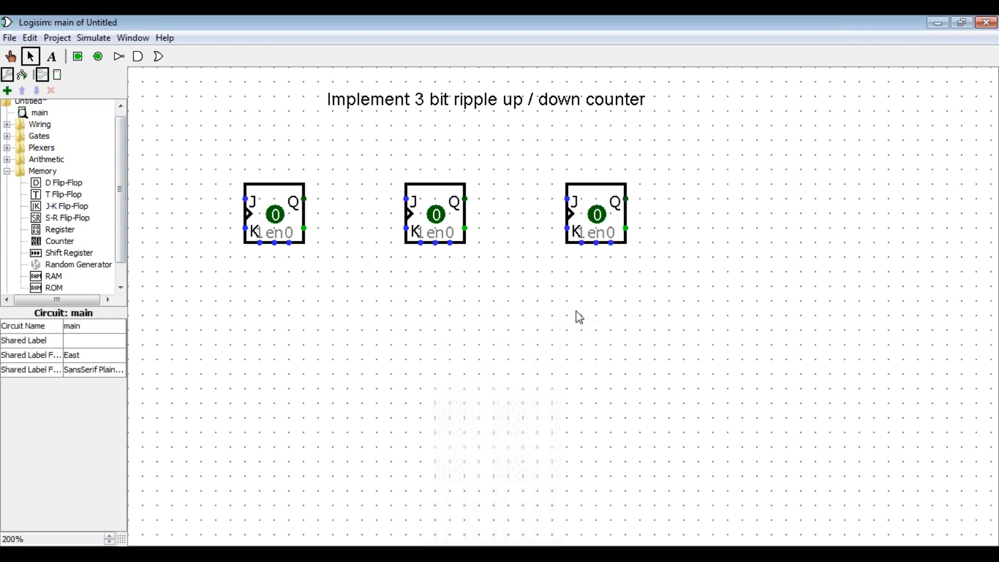
# Step: Place a Clock from the Wiring library directly below the third flip-flop
pyautogui.click(745, 132)
pyautogui.click(8, 171)
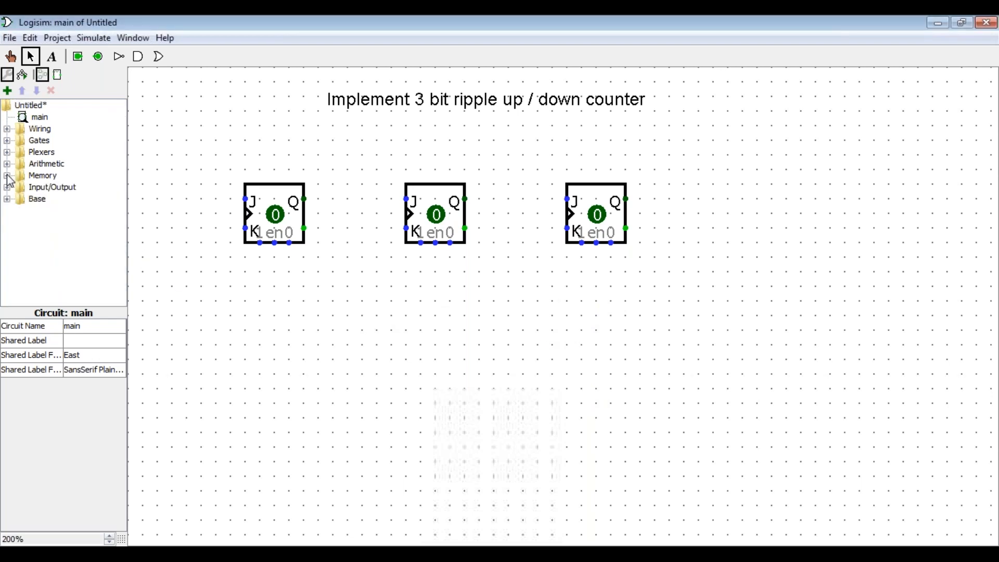
pyautogui.click(8, 131)
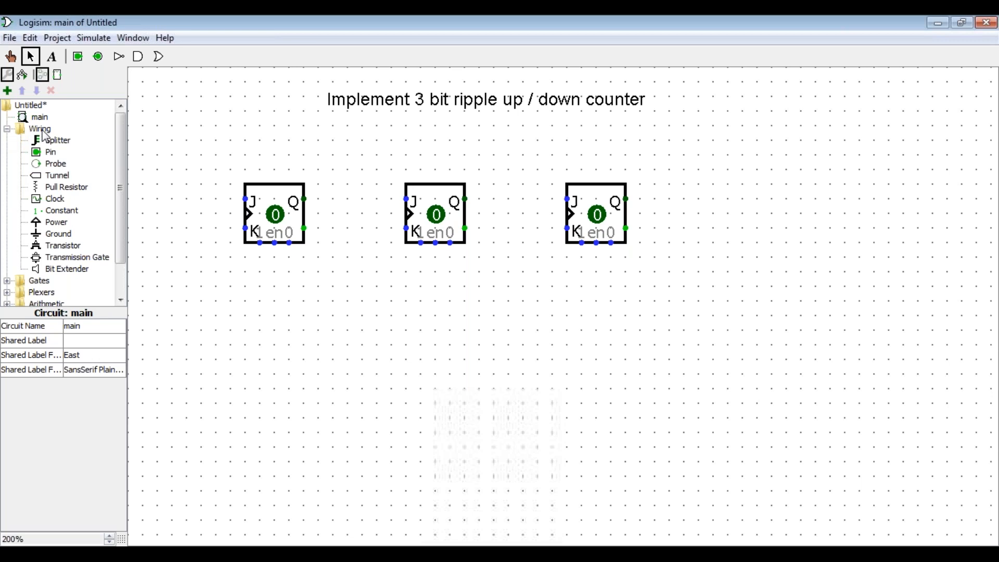
pyautogui.click(57, 203)
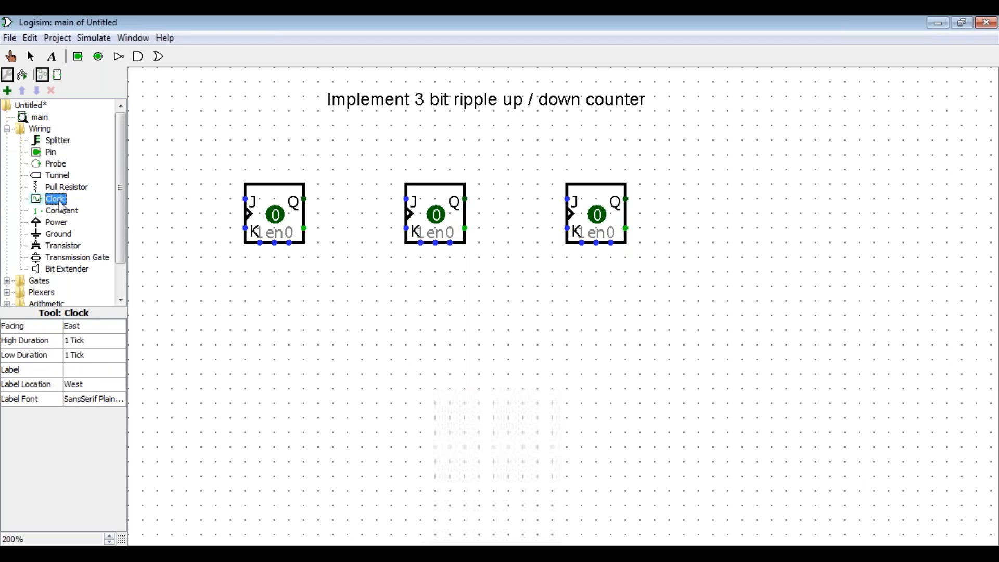
pyautogui.moveTo(50, 206); pyautogui.dragTo(666, 332)
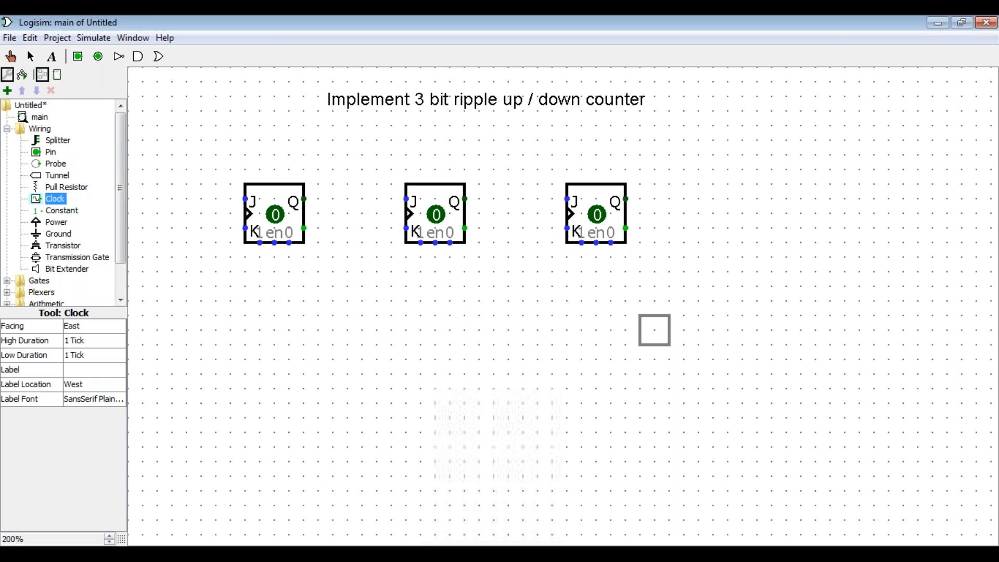
pyautogui.click(670, 330)
pyautogui.click(731, 385)
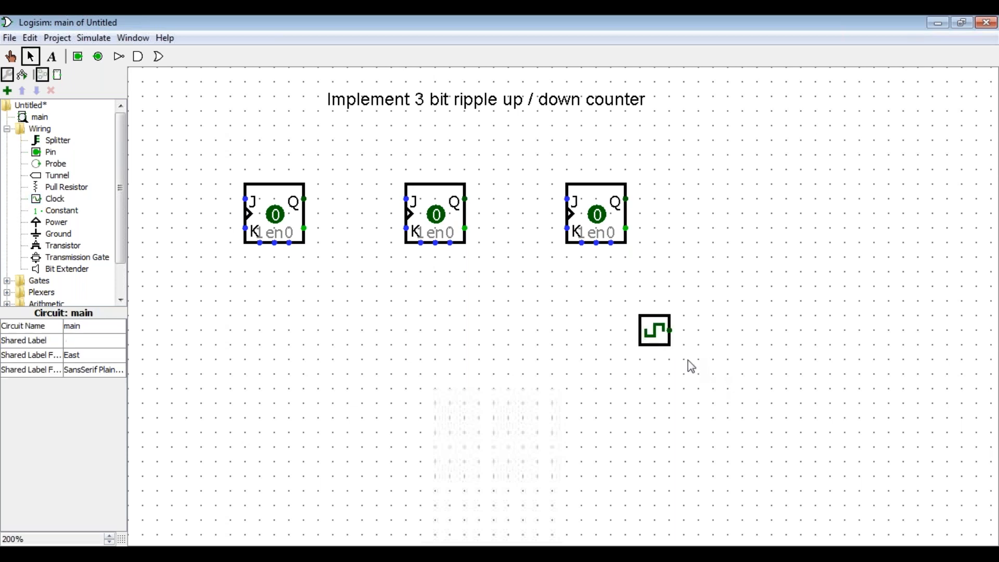
pyautogui.moveTo(660, 339); pyautogui.dragTo(596, 331)
pyautogui.click(684, 366)
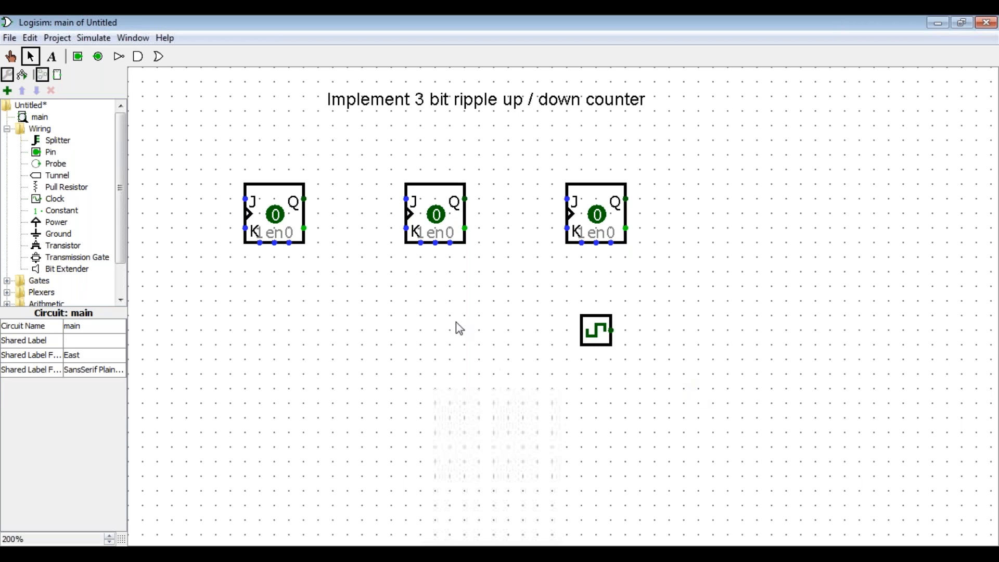
# Step: Place a one-bit input pin below and to the left of the first flip-flop
pyautogui.click(79, 61)
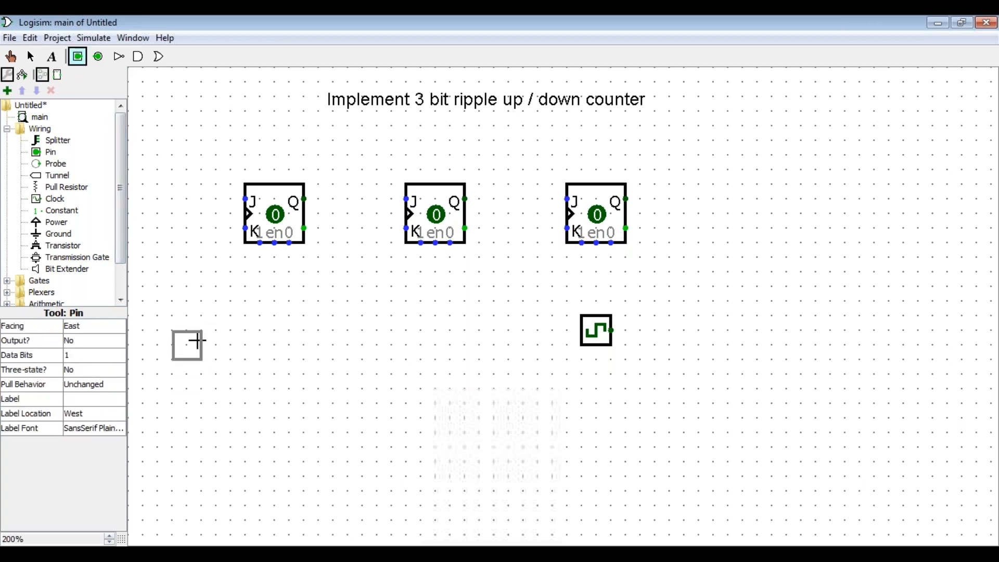
pyautogui.click(188, 346)
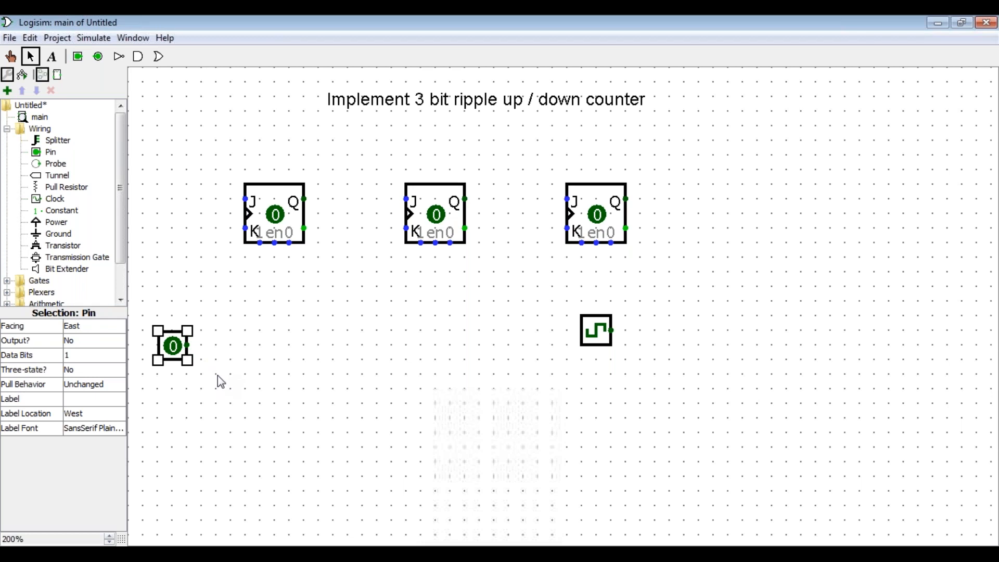
pyautogui.click(267, 380)
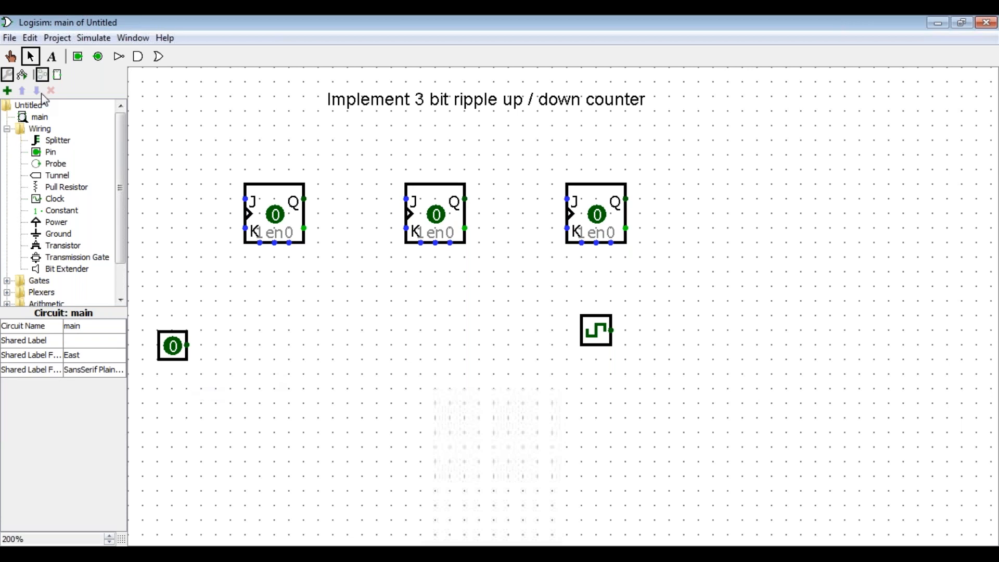
# Step: Add a text label reading "HIGH SIGNAL" beneath the input pin
pyautogui.click(51, 59)
pyautogui.click(168, 379)
pyautogui.click(175, 398)
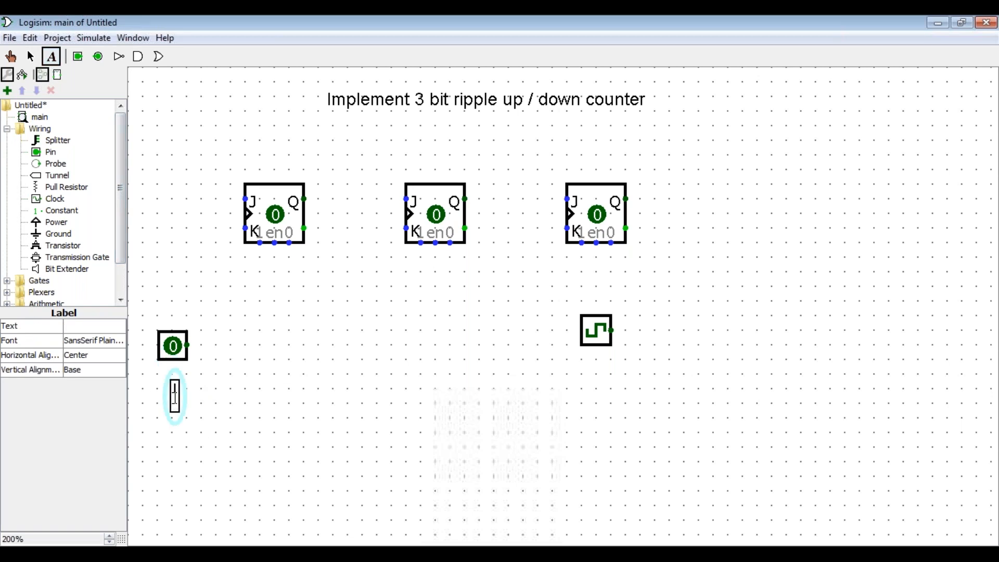
pyautogui.write('IN')
pyautogui.press('BackSpace')
pyautogui.press('BackSpace')
pyautogui.write('HIGH ')
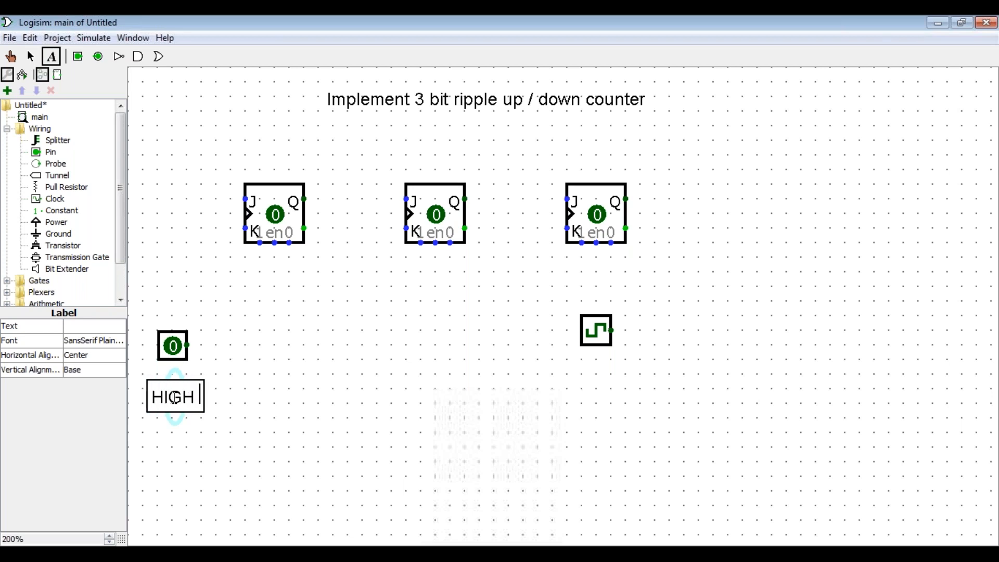
pyautogui.write('SIG')
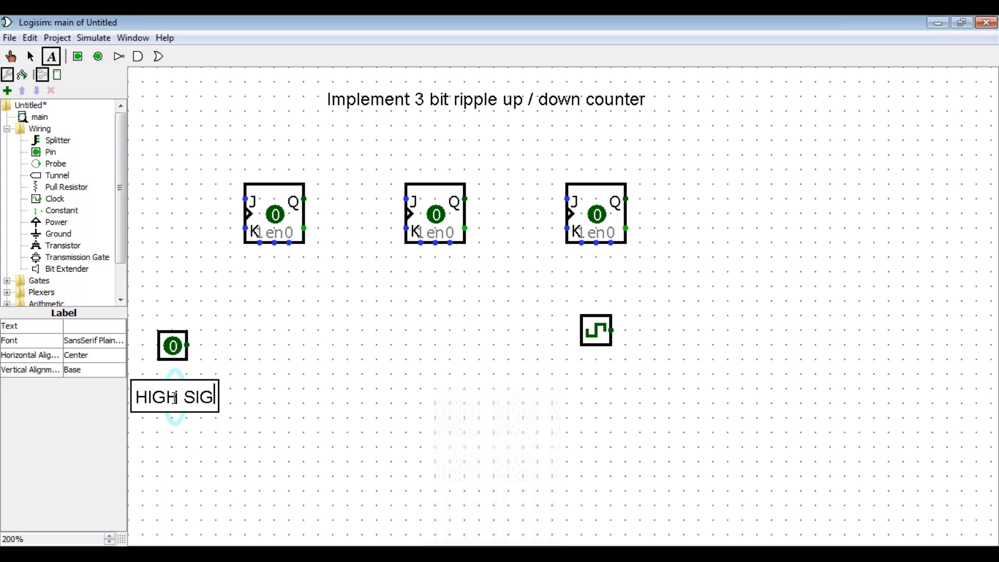
pyautogui.write('NAL')
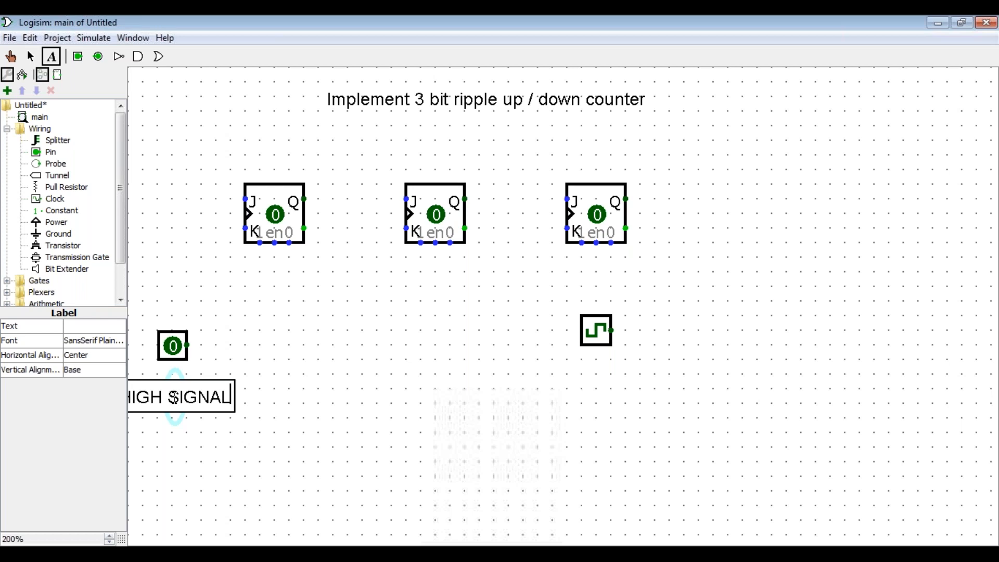
pyautogui.click(198, 397)
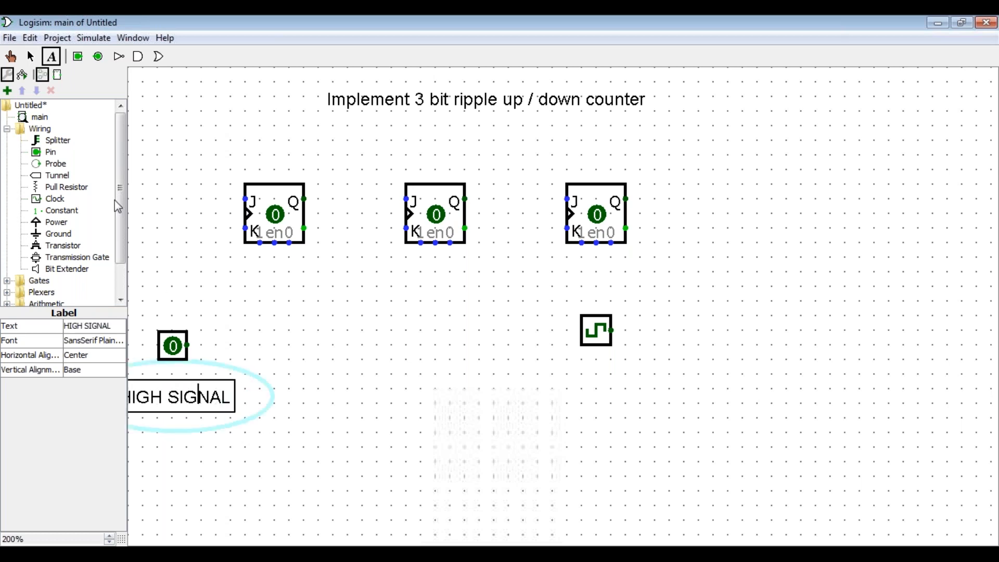
# Step: Move the "HIGH SIGNAL" label slightly right and up so its full text shows just below the input pin
pyautogui.click(30, 57)
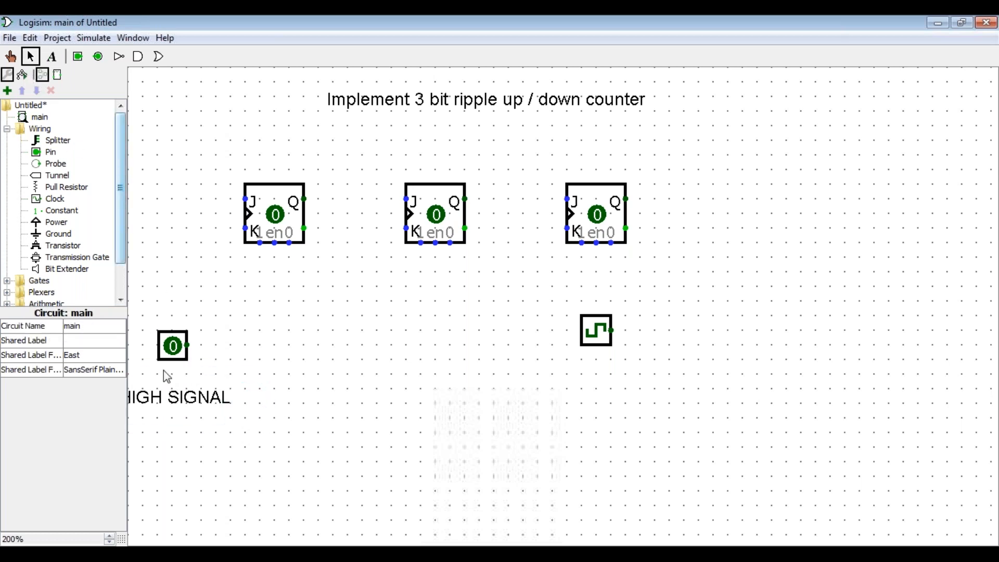
pyautogui.click(192, 404)
pyautogui.moveTo(195, 399); pyautogui.dragTo(205, 386)
pyautogui.click(366, 457)
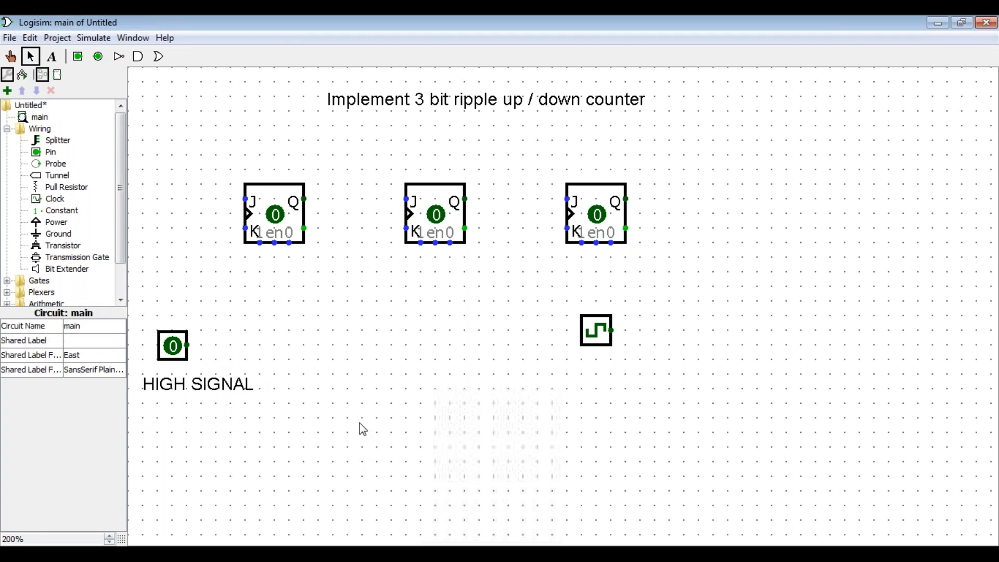
pyautogui.click(223, 392)
pyautogui.click(228, 401)
# Step: Add a text label reading "Clk" beneath the clock component
pyautogui.click(52, 56)
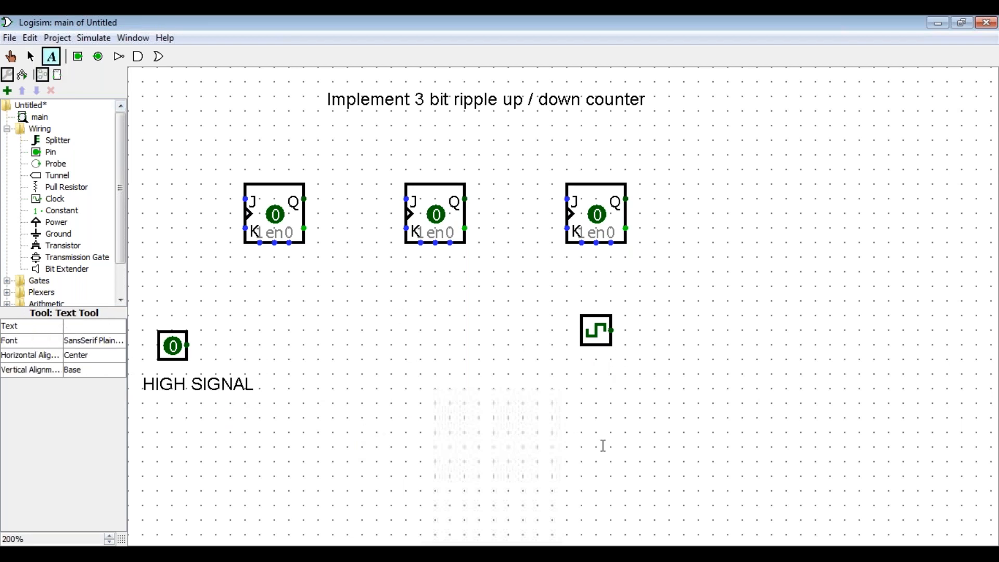
pyautogui.click(599, 371)
pyautogui.click(597, 383)
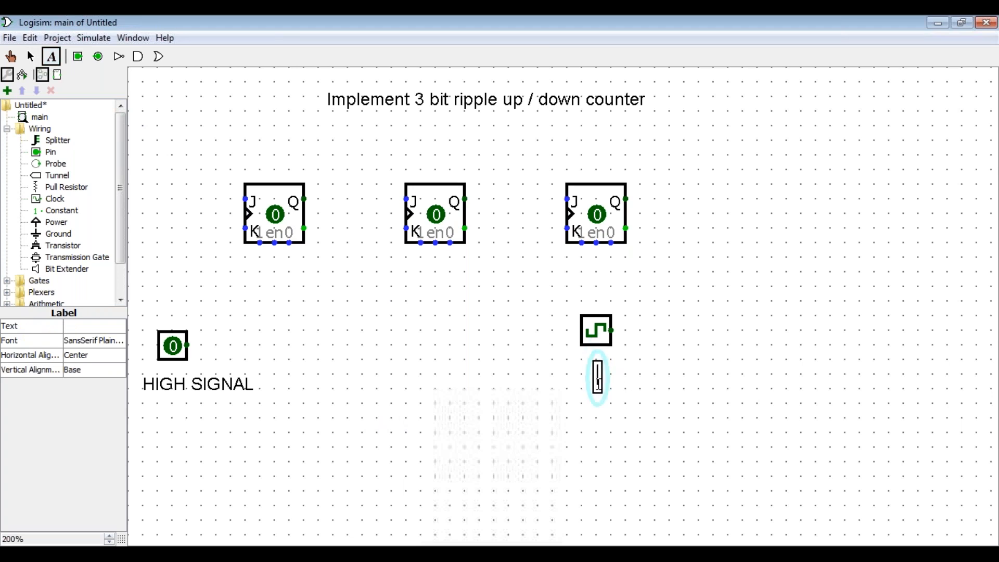
pyautogui.write('Clock')
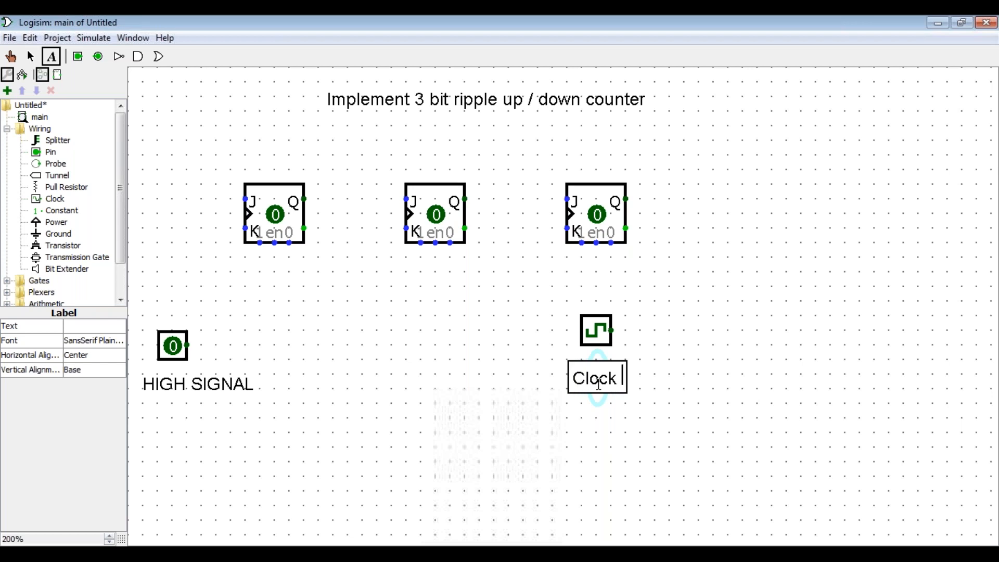
pyautogui.write(' Pluse')
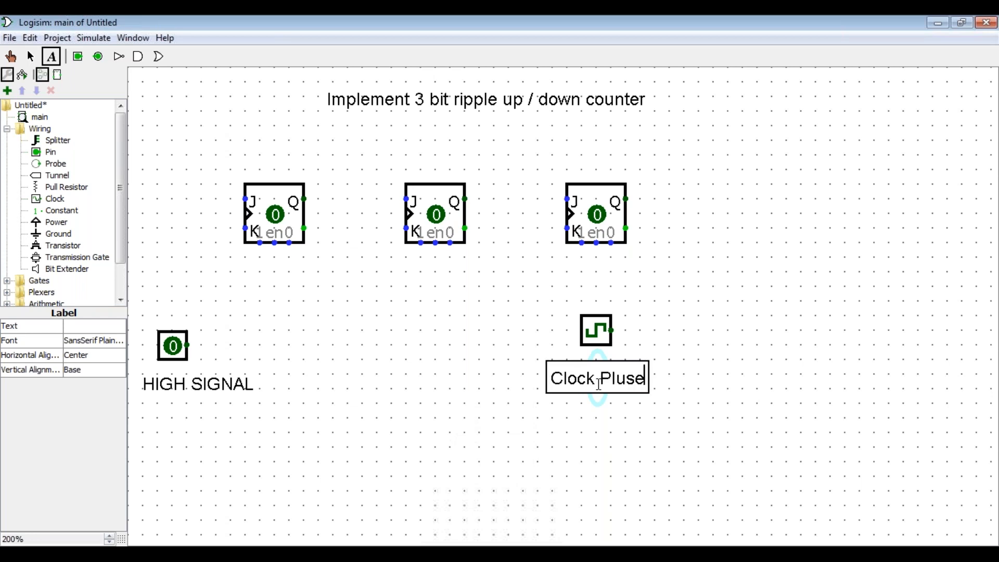
pyautogui.press('BackSpace')
pyautogui.press('BackSpace')
pyautogui.press('BackSpace')
pyautogui.press('BackSpace')
pyautogui.press('BackSpace')
pyautogui.press('BackSpace')
pyautogui.press('BackSpace')
pyautogui.press('BackSpace')
pyautogui.press('BackSpace')
pyautogui.press('BackSpace')
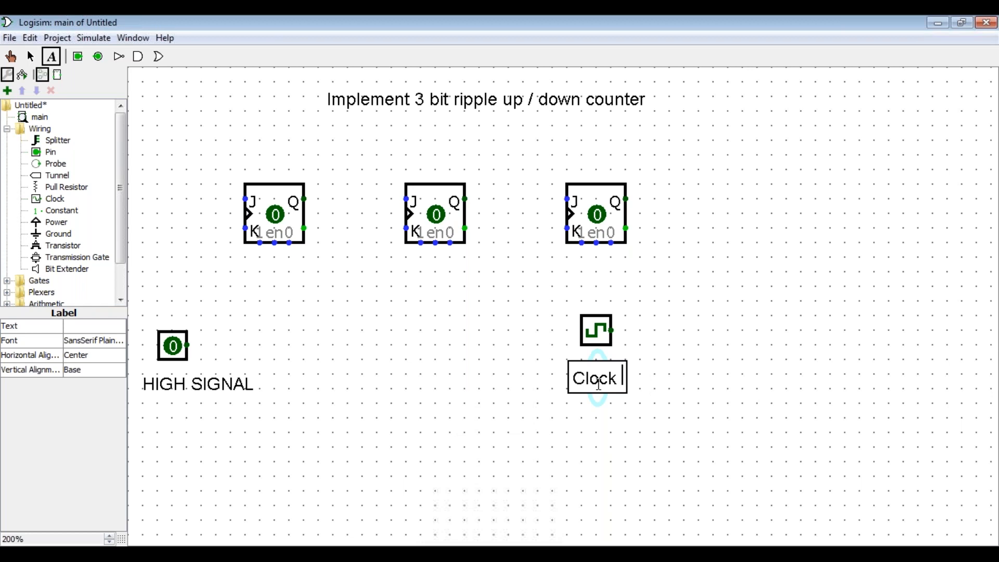
pyautogui.write('lk')
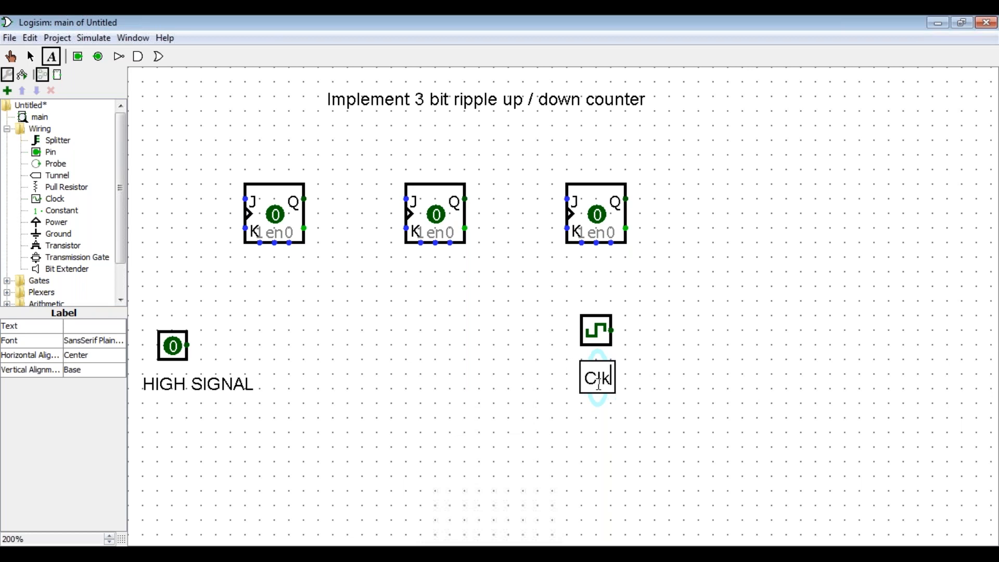
pyautogui.click(650, 397)
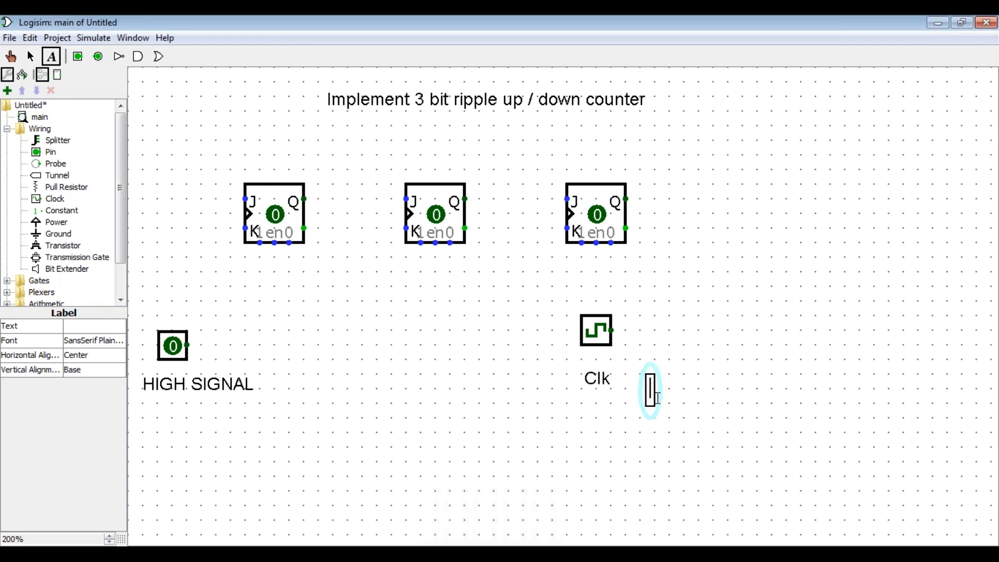
pyautogui.click(690, 324)
# Step: Add a text label reading "FF1" centred below the first flip-flop
pyautogui.click(279, 266)
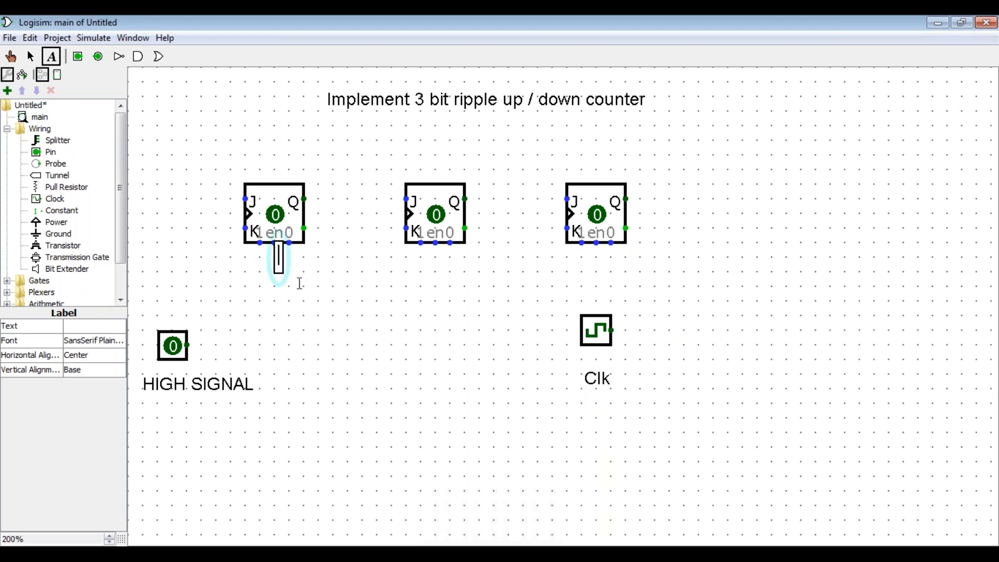
pyautogui.click(274, 279)
pyautogui.click(433, 262)
pyautogui.click(277, 266)
pyautogui.click(276, 280)
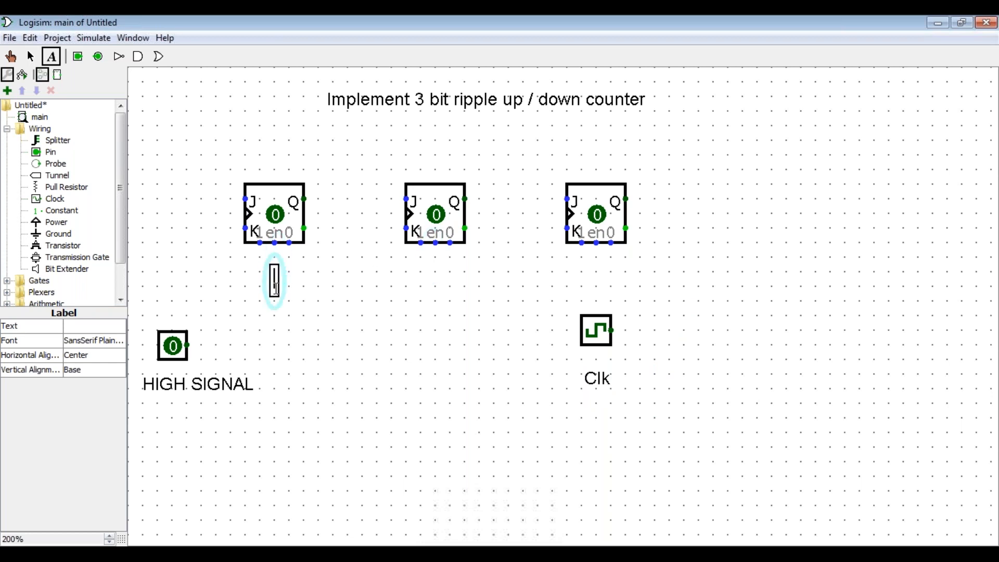
pyautogui.write('FF1')
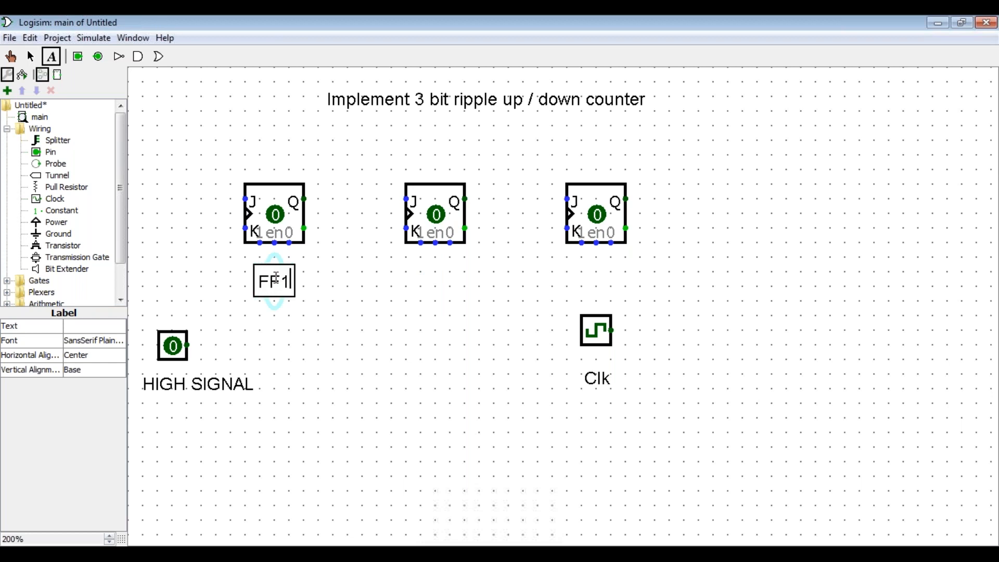
# Step: Add the text labels "FF2" and "FF3" below the second and third flip-flops
pyautogui.click(437, 268)
pyautogui.click(436, 277)
pyautogui.write('FF2')
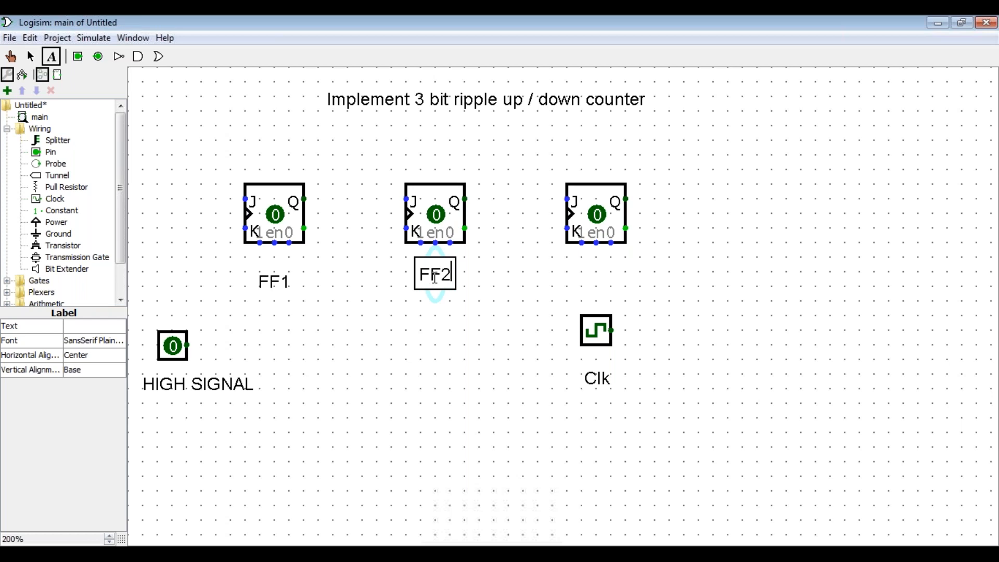
pyautogui.click(602, 265)
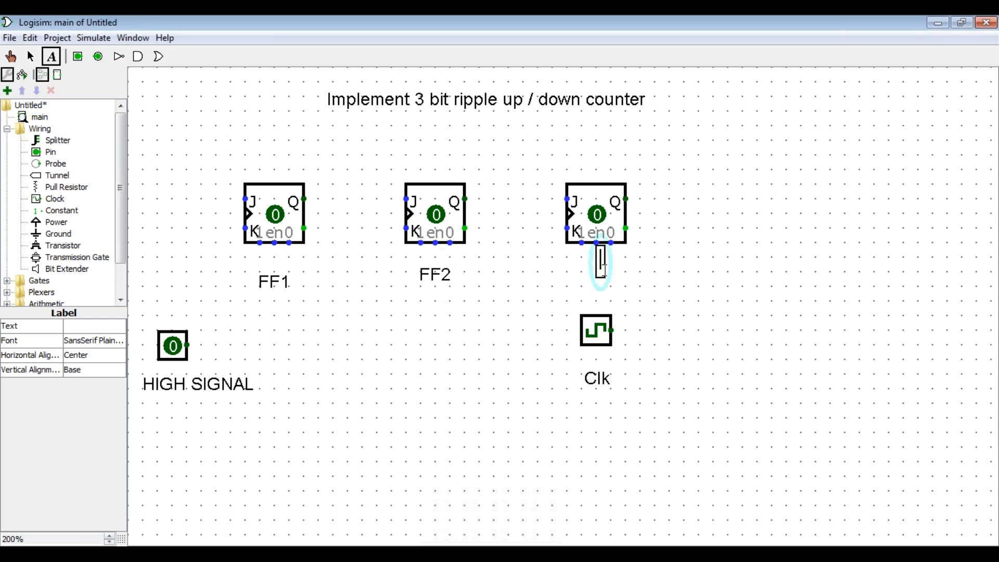
pyautogui.click(599, 274)
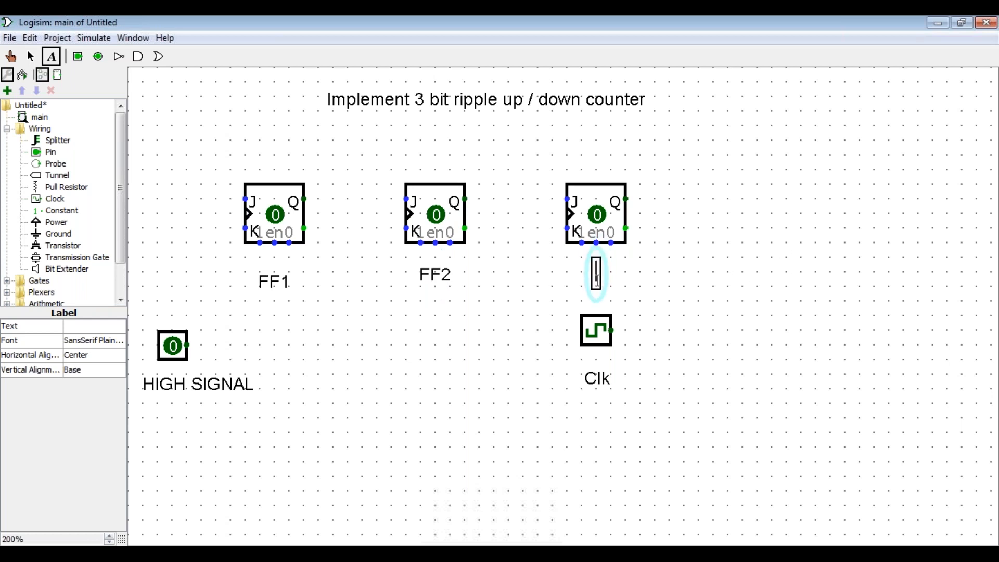
pyautogui.write('FF3')
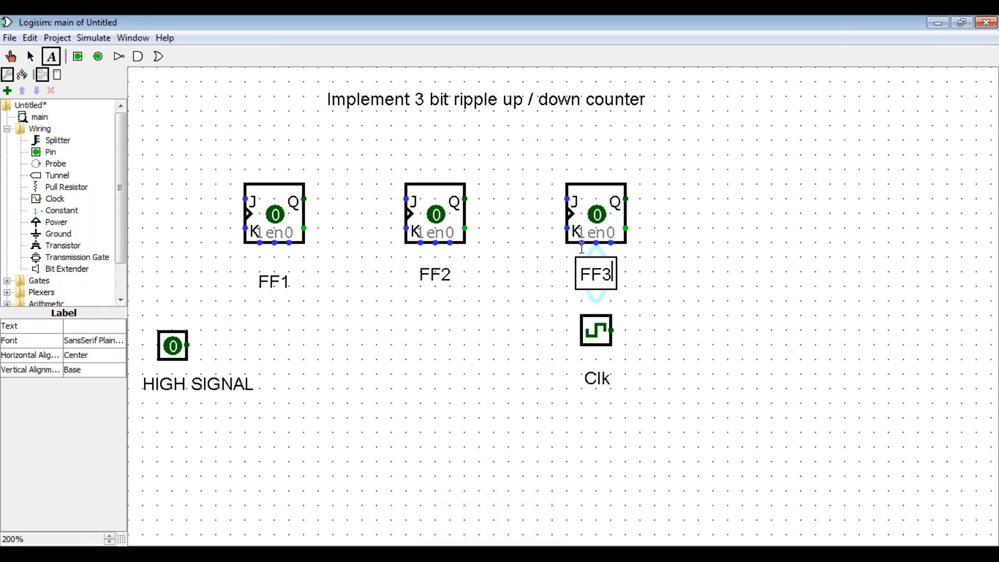
pyautogui.click(695, 278)
pyautogui.click(807, 297)
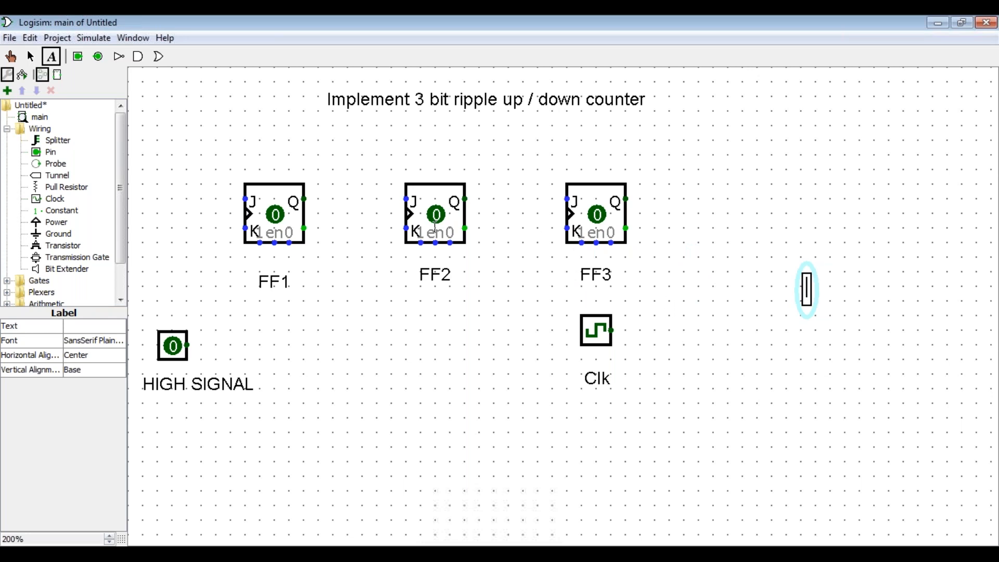
pyautogui.press('Escape')
# Step: Wire the clock's output to the clock input of FF3, routing around the left of the flip-flop
pyautogui.click(30, 58)
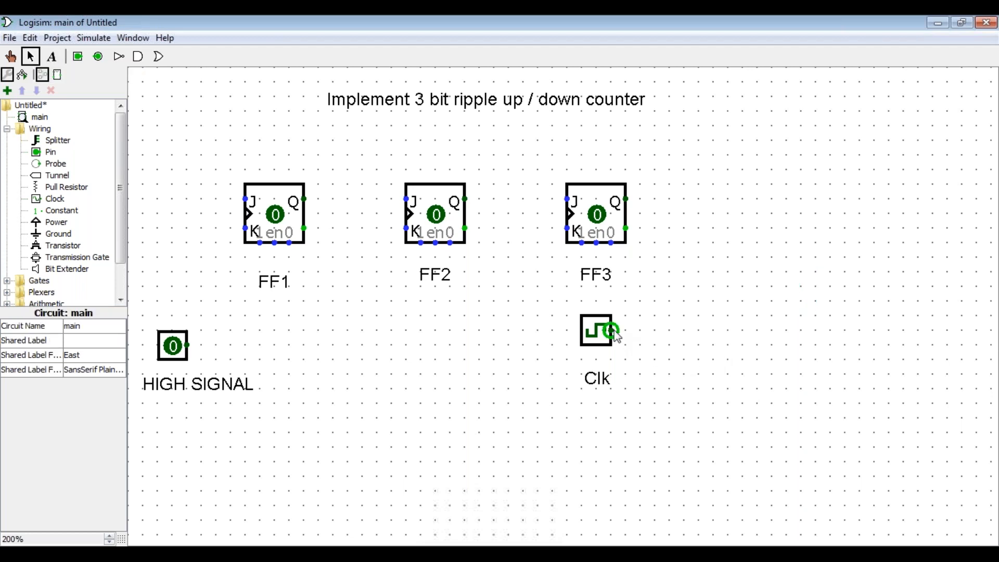
pyautogui.moveTo(617, 337); pyautogui.dragTo(567, 214)
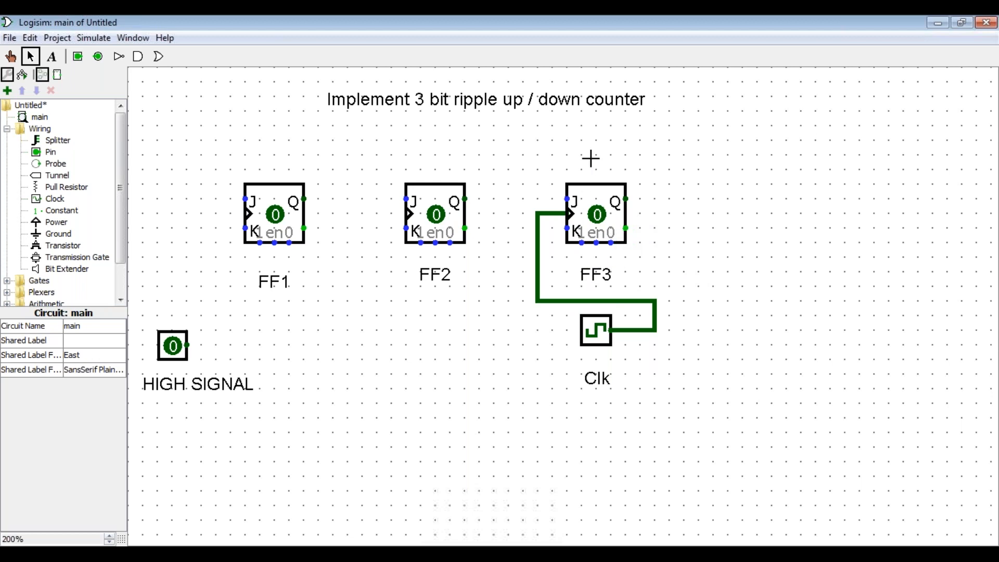
# Step: Add the text label "LSB" above FF3 and the text label "MSB" above FF1
pyautogui.click(51, 57)
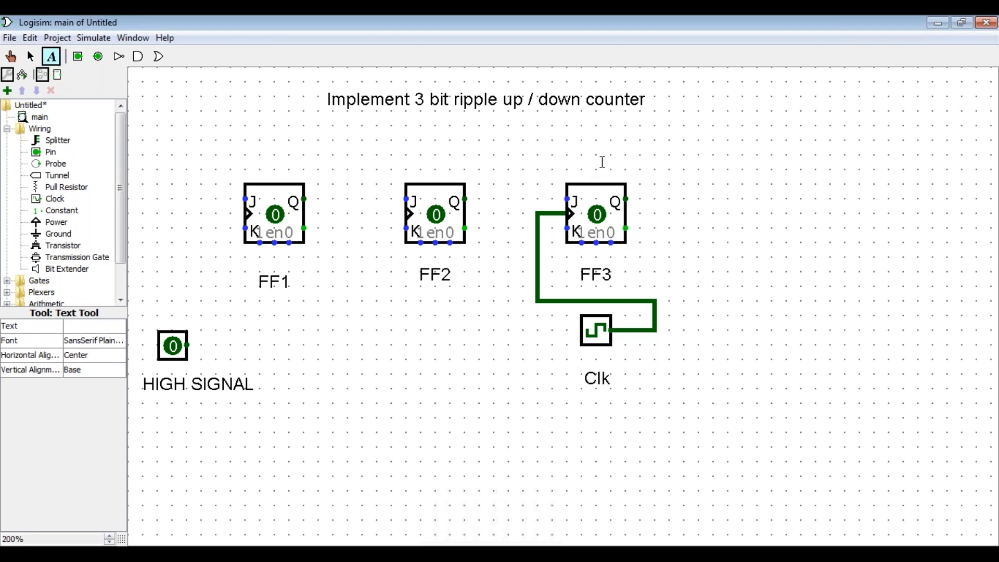
pyautogui.click(595, 156)
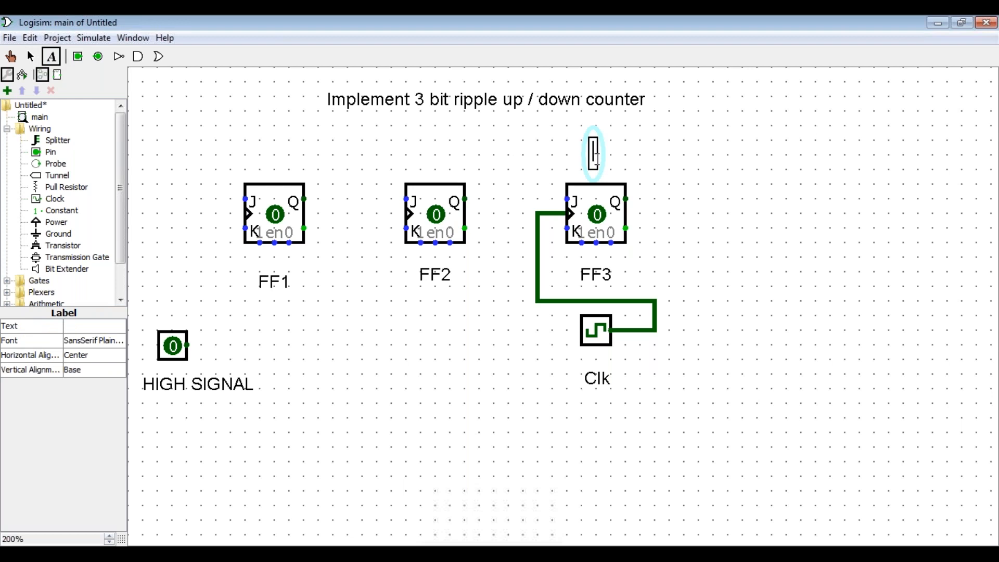
pyautogui.write('LSB')
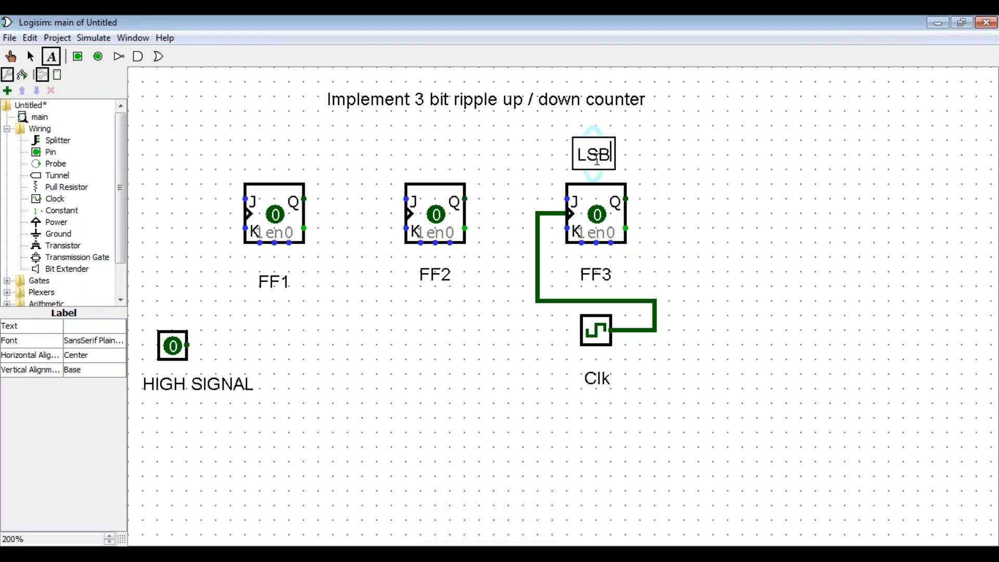
pyautogui.click(273, 151)
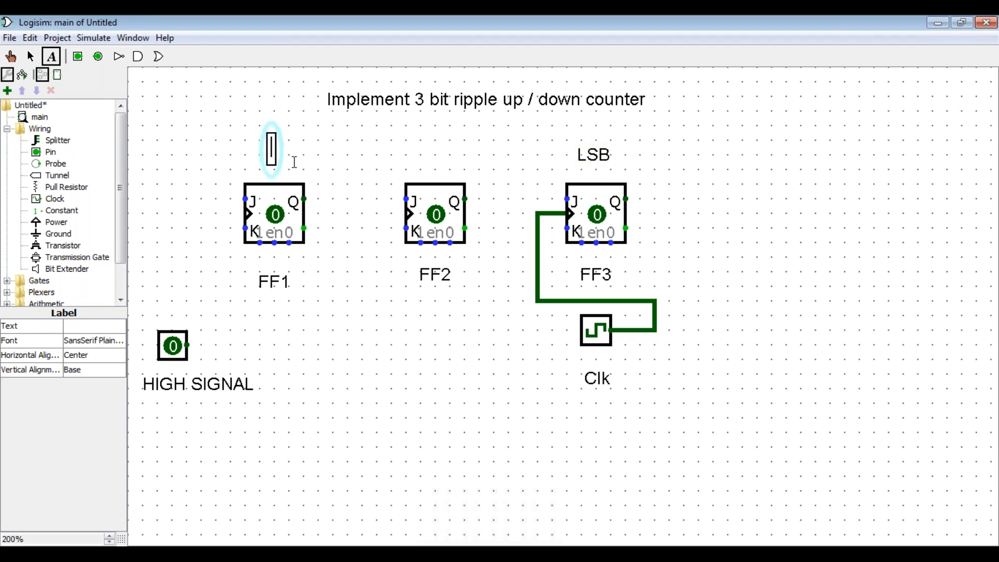
pyautogui.write('MSB')
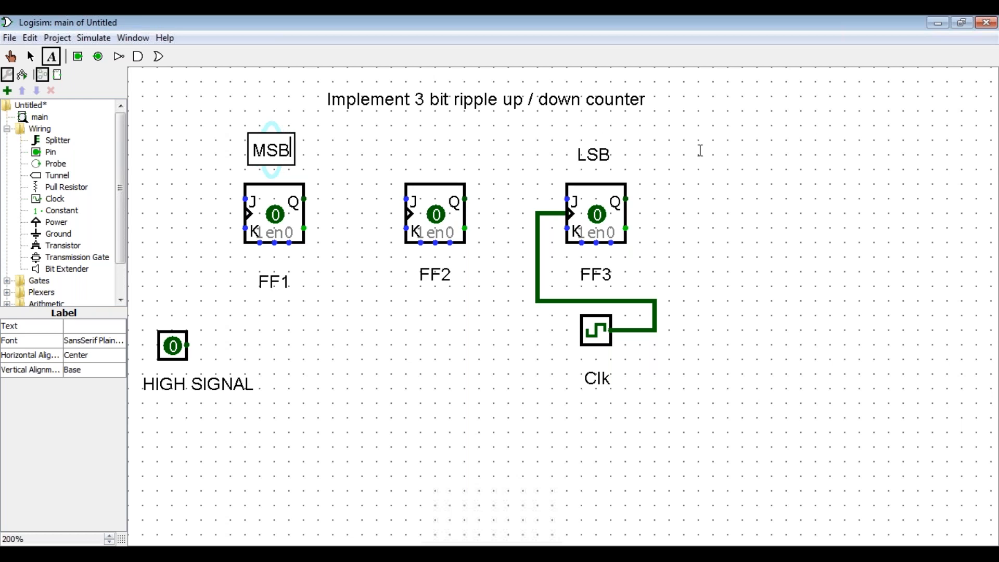
pyautogui.click(773, 149)
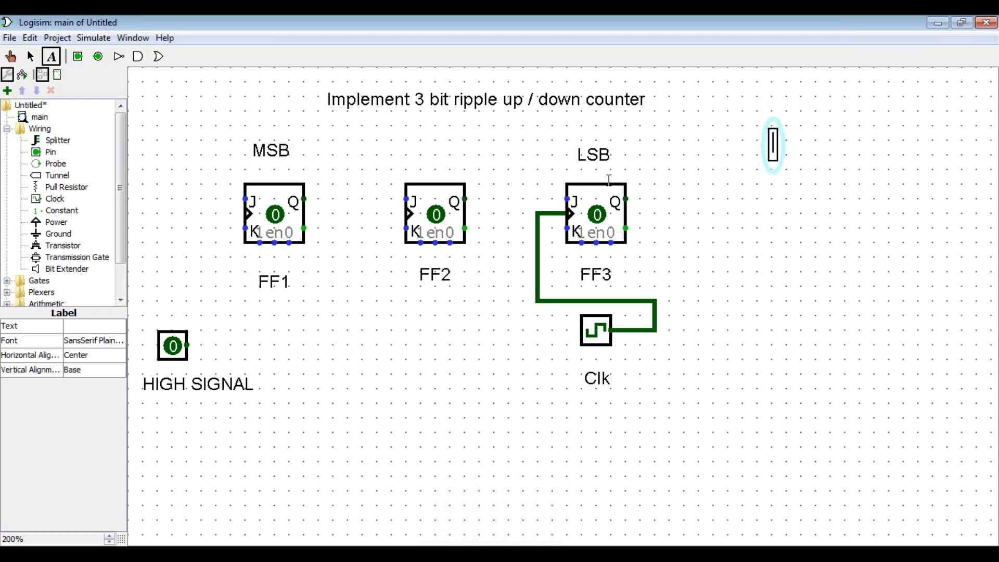
pyautogui.press('Escape')
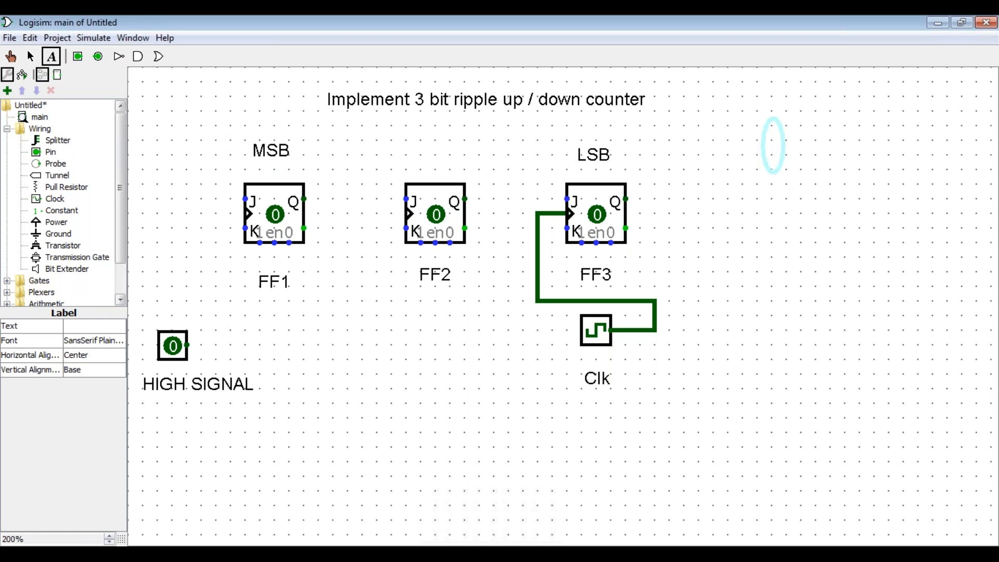
# Step: Wire FF3's Q output to FF2's clock input over both flip-flops, undoing the last segments of the first route and redrawing them
pyautogui.click(30, 57)
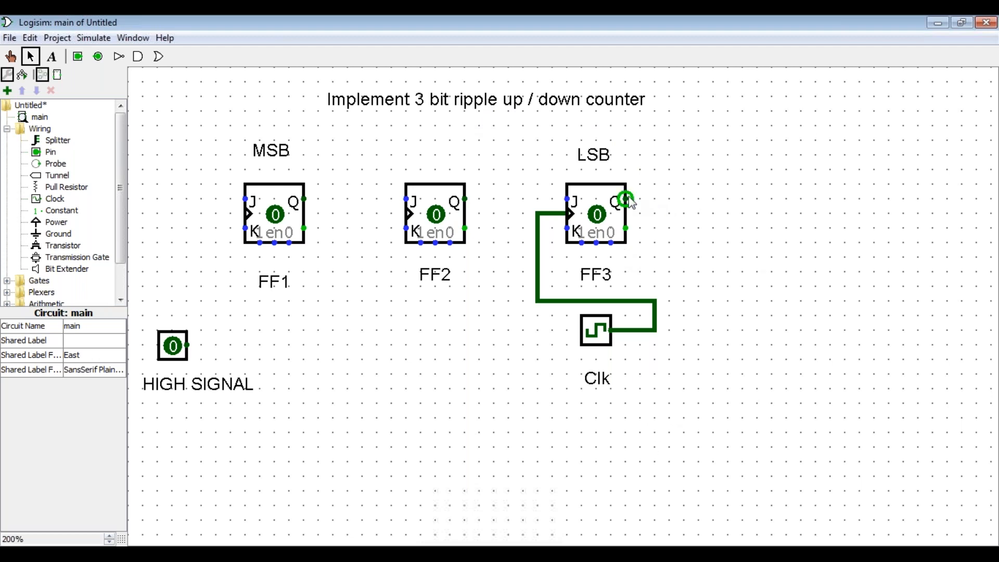
pyautogui.moveTo(629, 200); pyautogui.dragTo(407, 213)
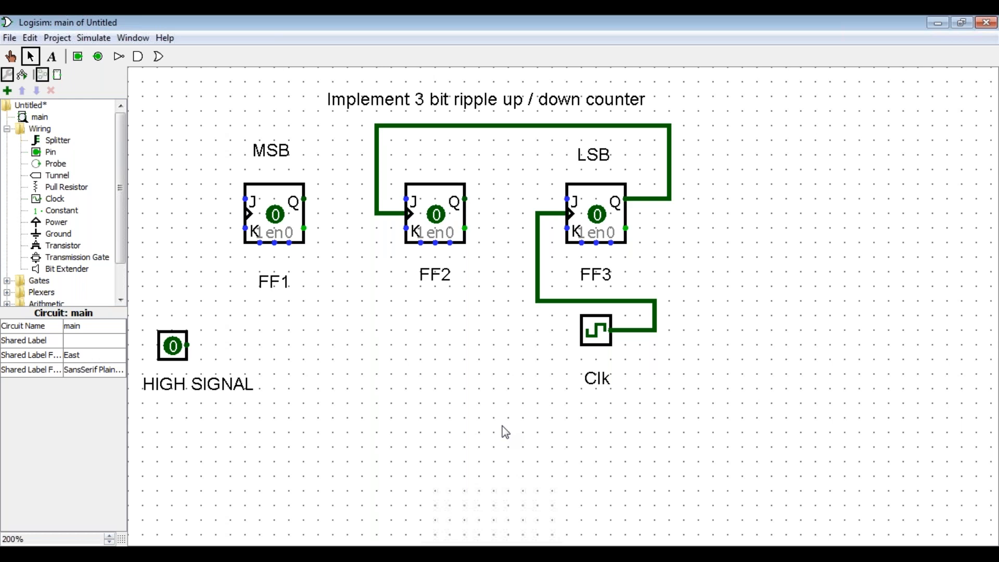
pyautogui.hotkey('ctrl', 'z')
pyautogui.hotkey('ctrl', 'z')
pyautogui.hotkey('ctrl', 'z')
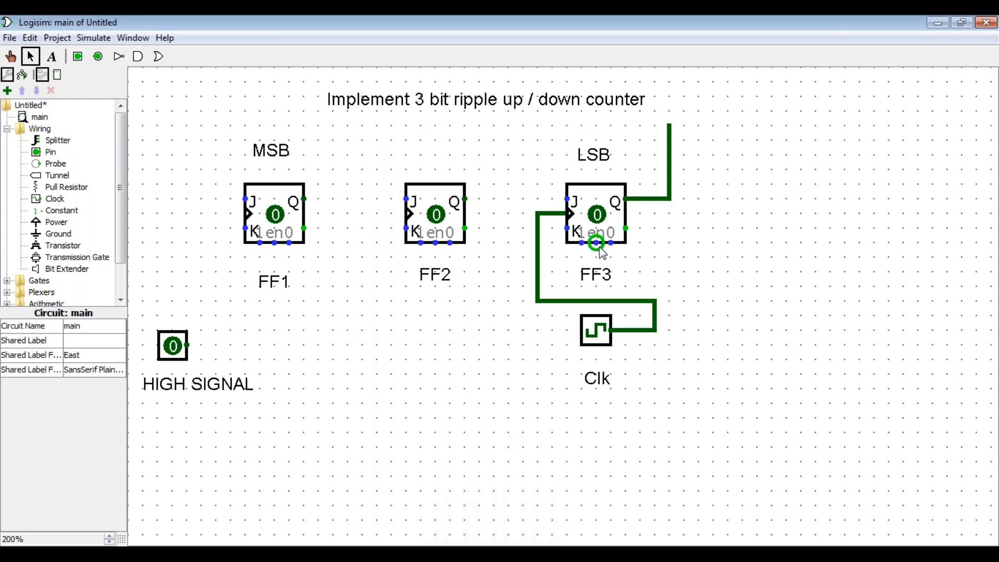
pyautogui.moveTo(652, 203); pyautogui.dragTo(402, 214)
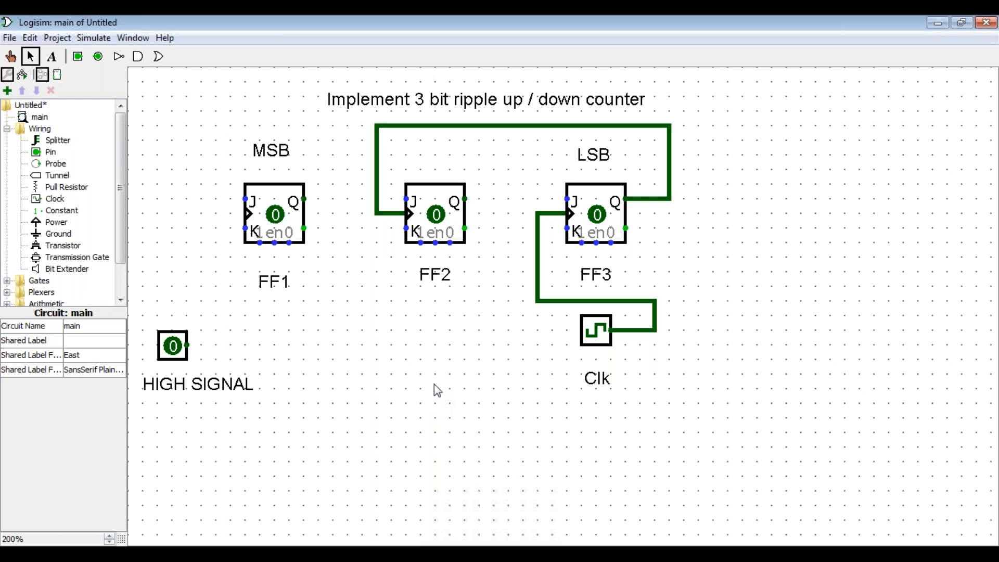
# Step: Wire FF2's Q output to FF1's clock input, routing above the two flip-flops
pyautogui.moveTo(466, 199); pyautogui.dragTo(478, 154)
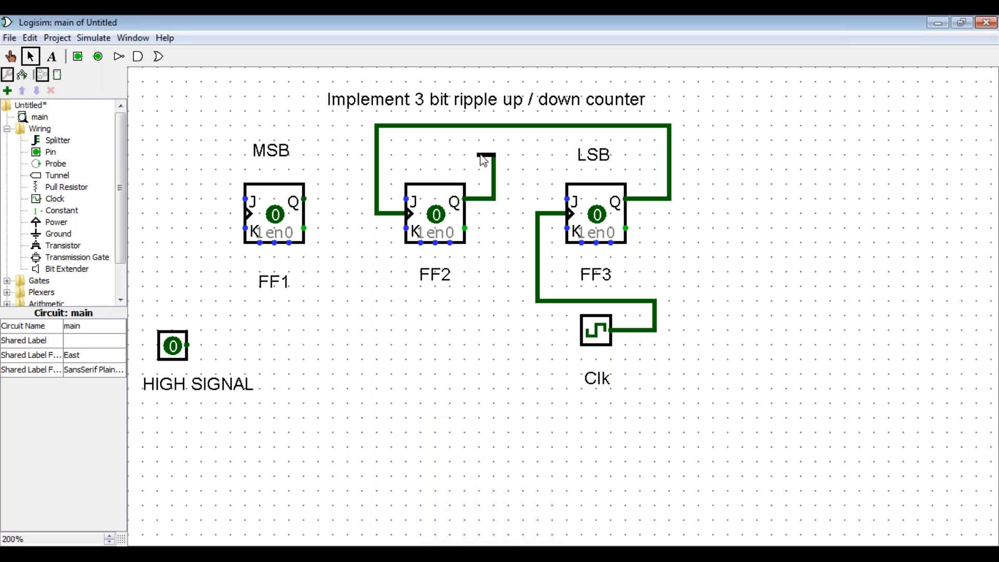
pyautogui.moveTo(399, 157); pyautogui.dragTo(245, 213)
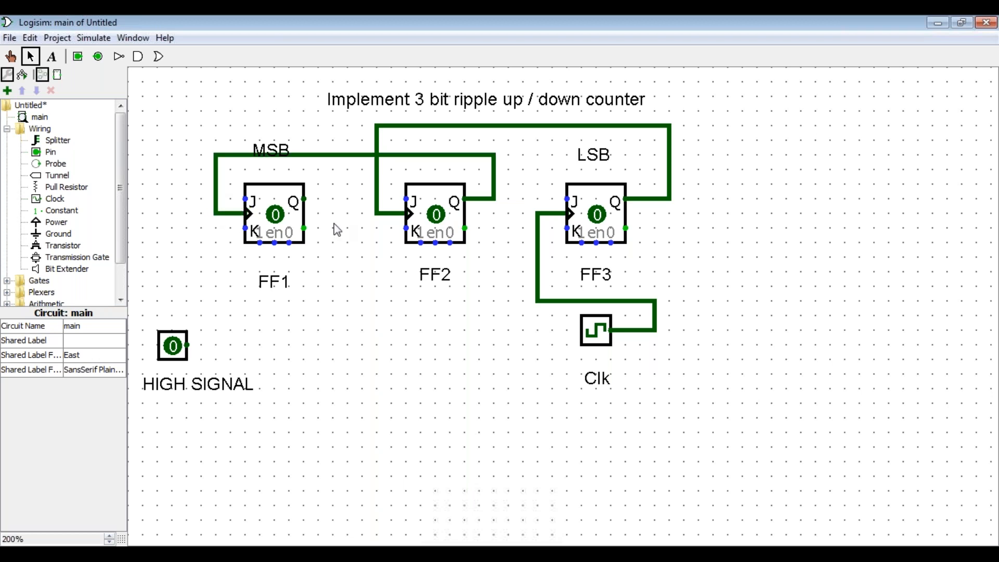
pyautogui.click(52, 57)
pyautogui.click(275, 150)
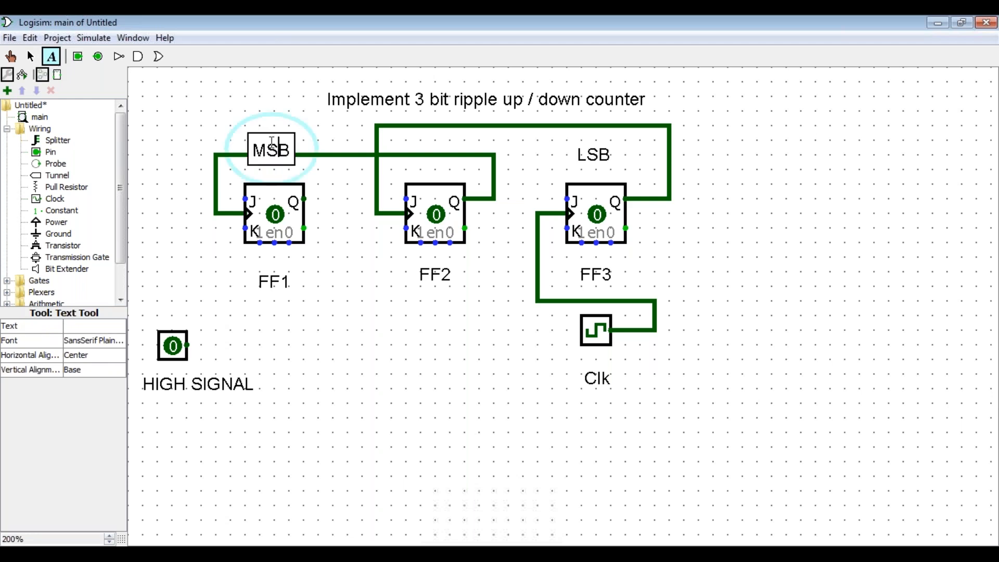
pyautogui.click(247, 116)
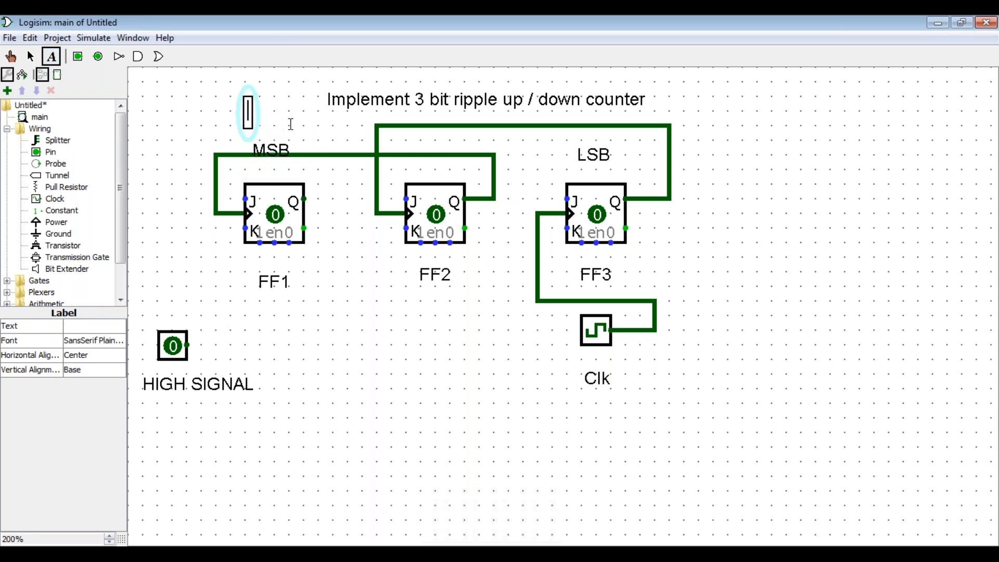
pyautogui.click(289, 122)
# Step: Join the J and K inputs of each of the three flip-flops with a short wire
pyautogui.click(31, 57)
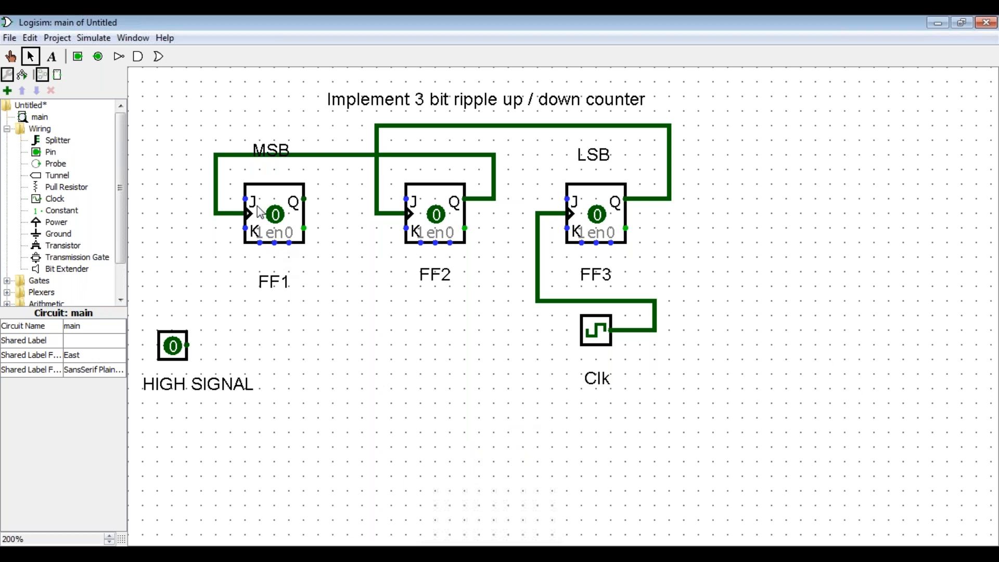
pyautogui.moveTo(244, 197); pyautogui.dragTo(245, 227)
pyautogui.moveTo(406, 199); pyautogui.dragTo(404, 228)
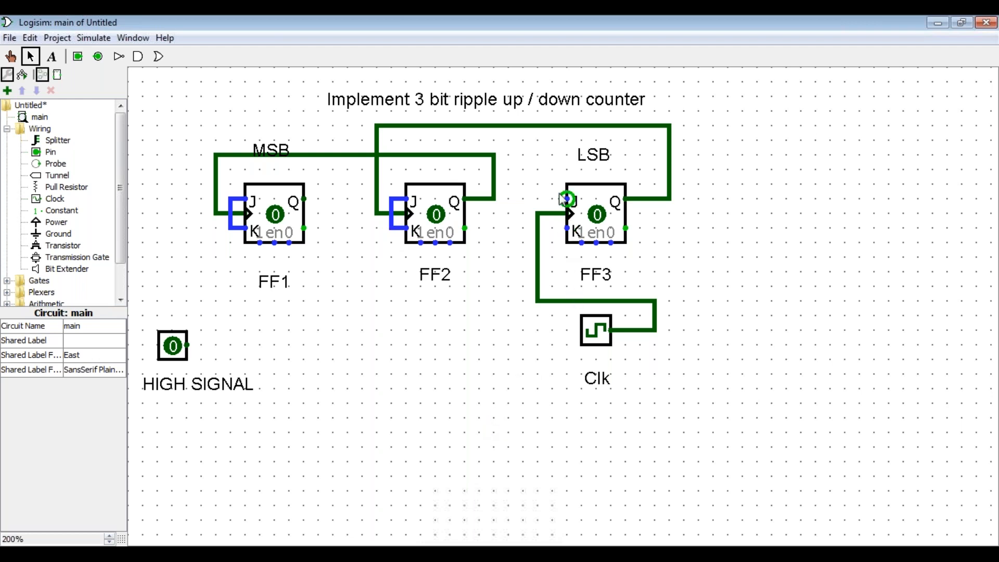
pyautogui.moveTo(558, 199); pyautogui.dragTo(566, 230)
# Step: Run a horizontal wire from the HIGH SIGNAL pin beneath FF1 and FF2, and branch it up to FF1's joined J-K inputs
pyautogui.moveTo(190, 344); pyautogui.dragTo(490, 358)
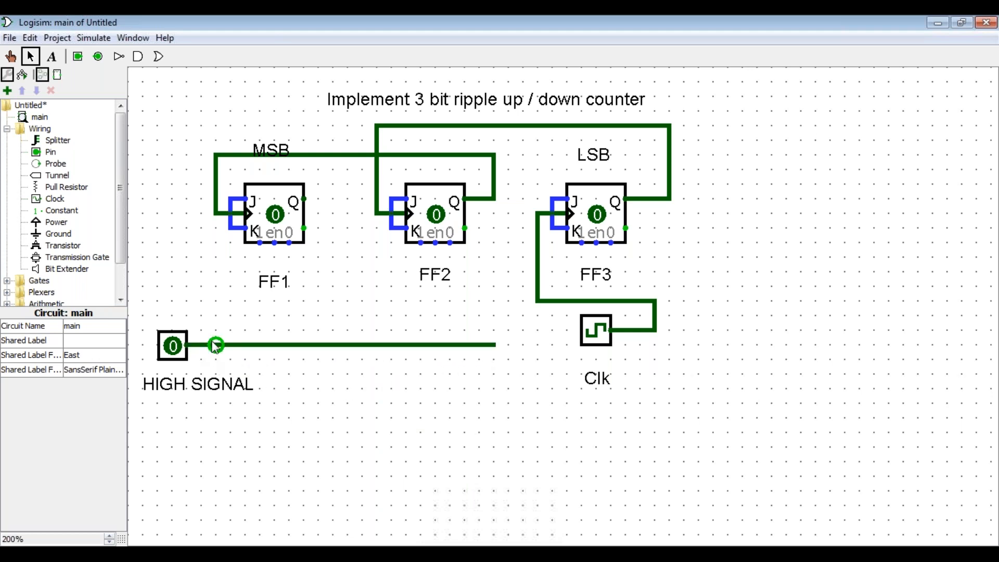
pyautogui.moveTo(216, 345); pyautogui.dragTo(228, 229)
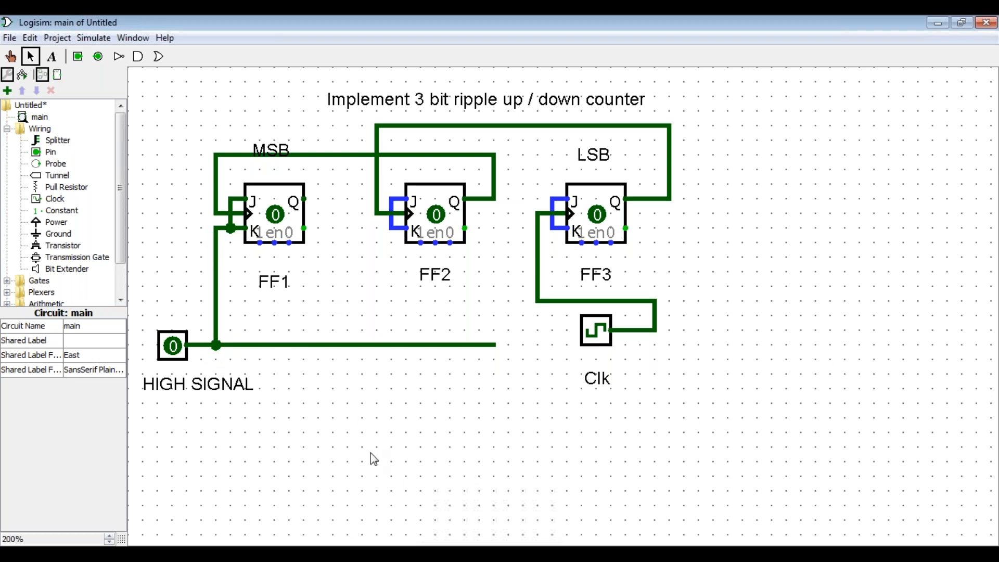
# Step: Change the input pin's text label from "HIGH SIGNAL" to "INPUT SIGNAL"
pyautogui.click(181, 389)
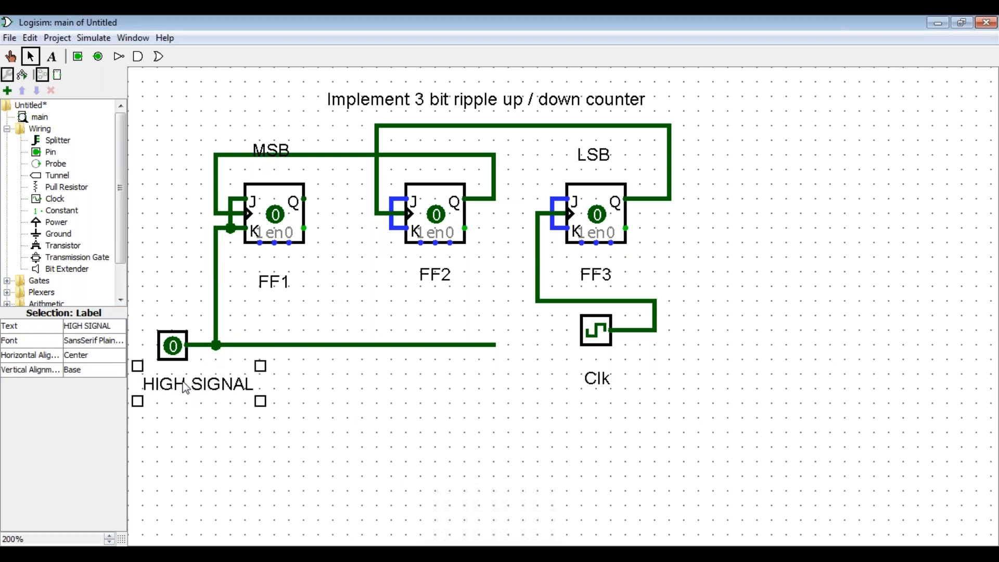
pyautogui.click(52, 56)
pyautogui.click(185, 389)
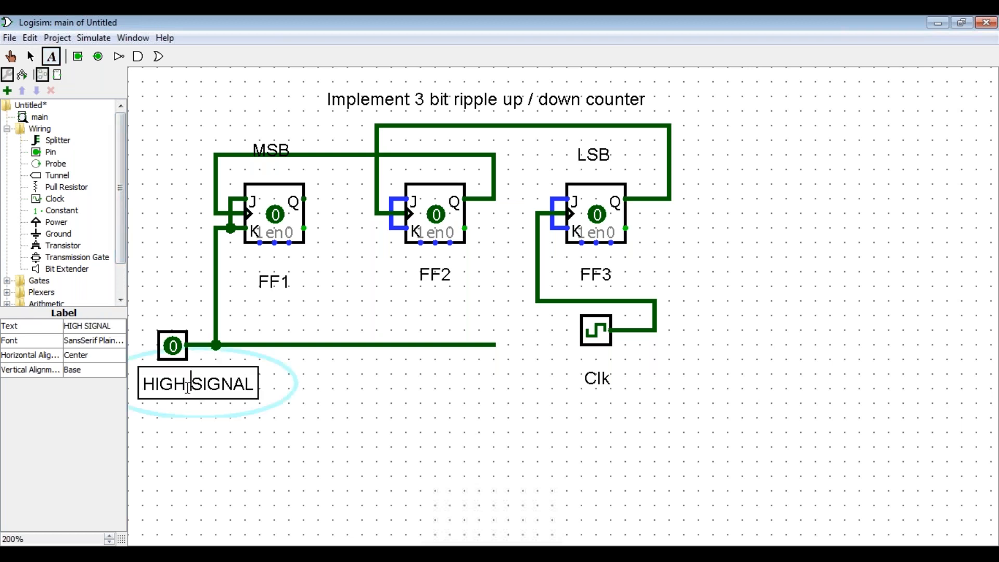
pyautogui.click(207, 394)
pyautogui.press('Left')
pyautogui.press('Left')
pyautogui.press('BackSpace')
pyautogui.press('BackSpace')
pyautogui.press('BackSpace')
pyautogui.press('BackSpace')
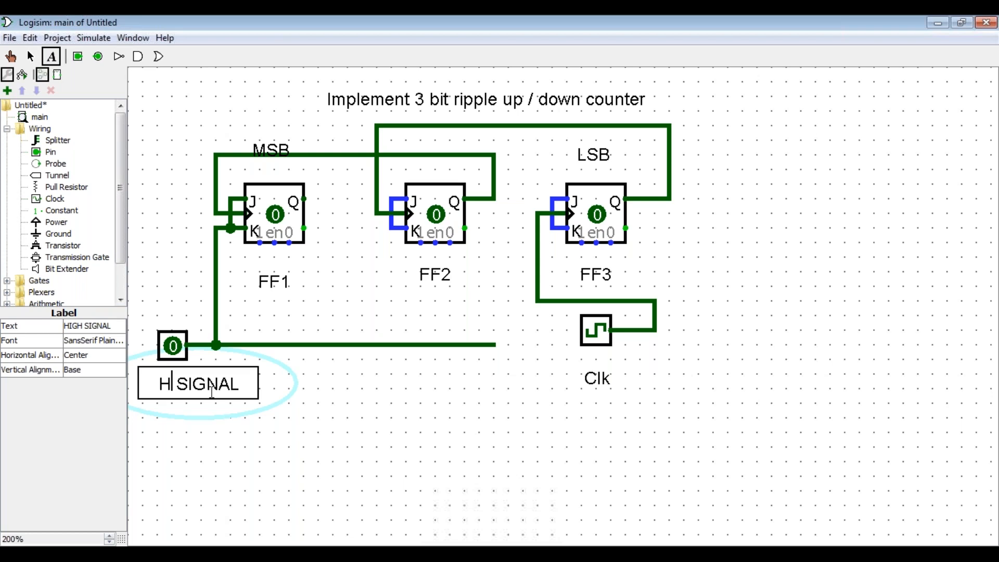
pyautogui.write('IN')
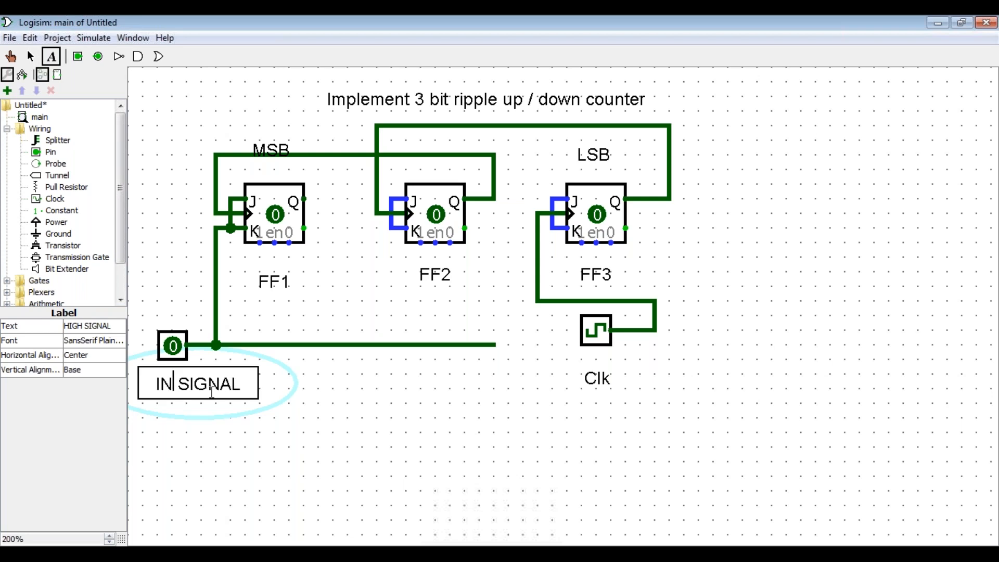
pyautogui.write('PUT')
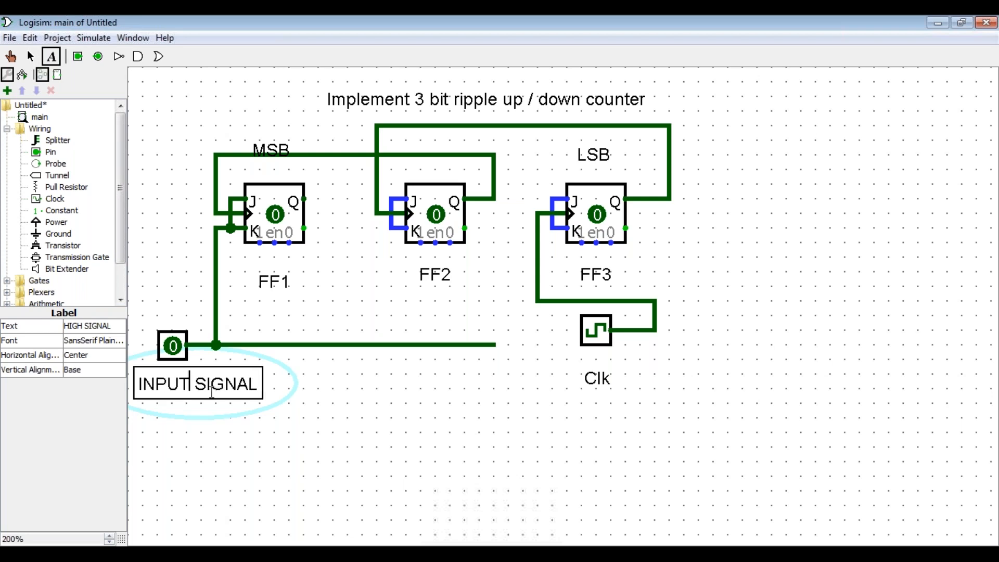
pyautogui.click(357, 437)
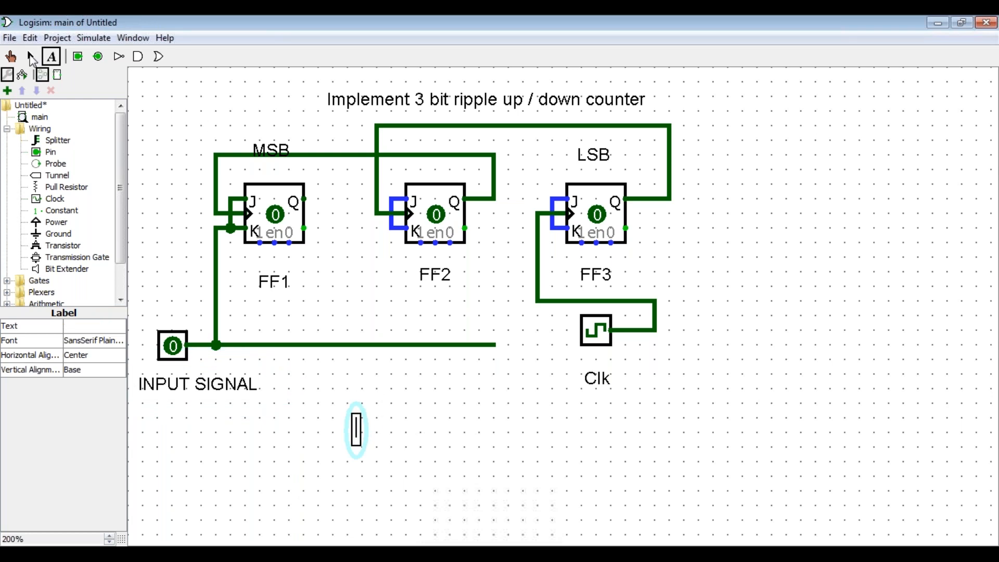
# Step: Connect the input signal wire to the joined J-K inputs of FF2 and FF3
pyautogui.click(31, 57)
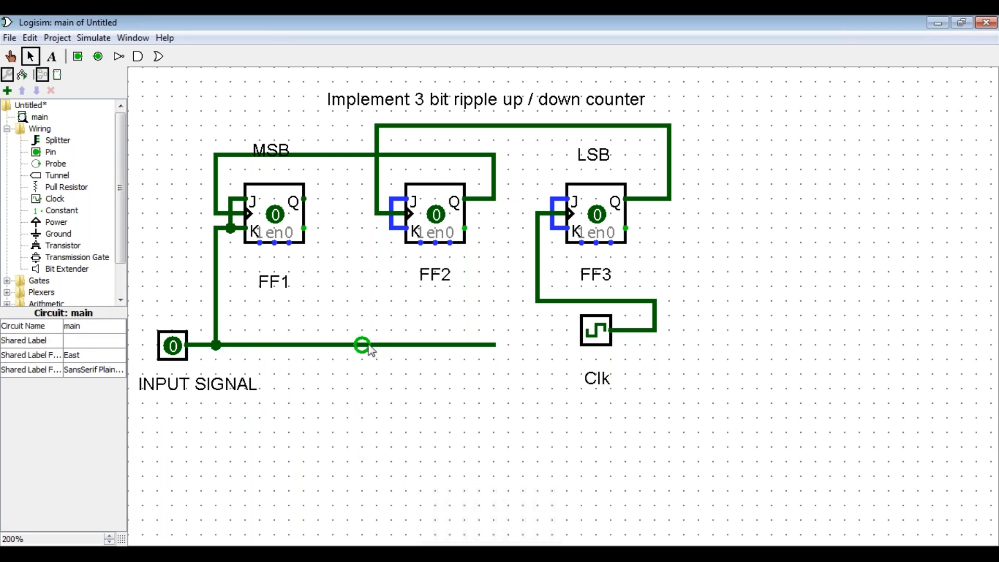
pyautogui.moveTo(363, 344); pyautogui.dragTo(389, 228)
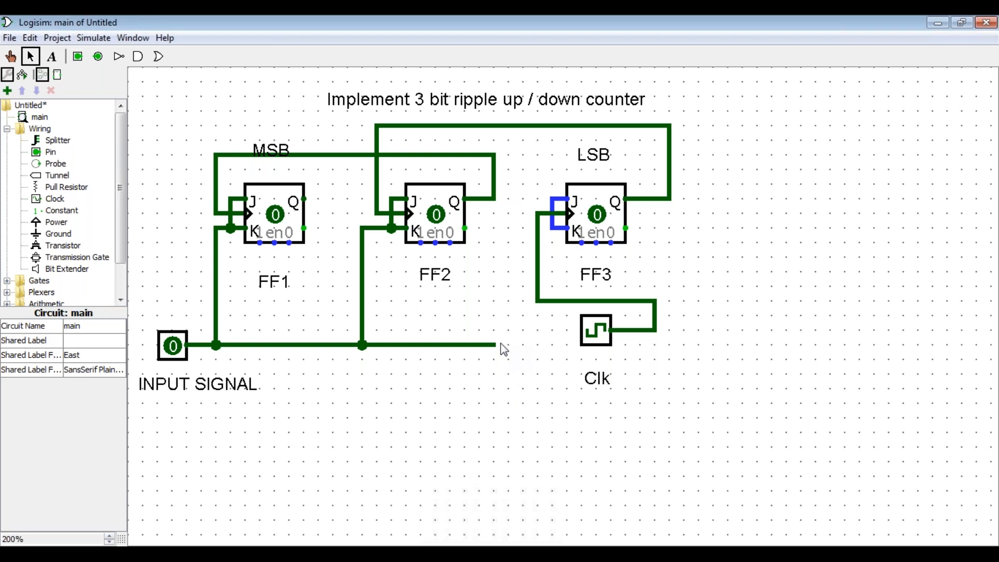
pyautogui.moveTo(494, 346); pyautogui.dragTo(552, 228)
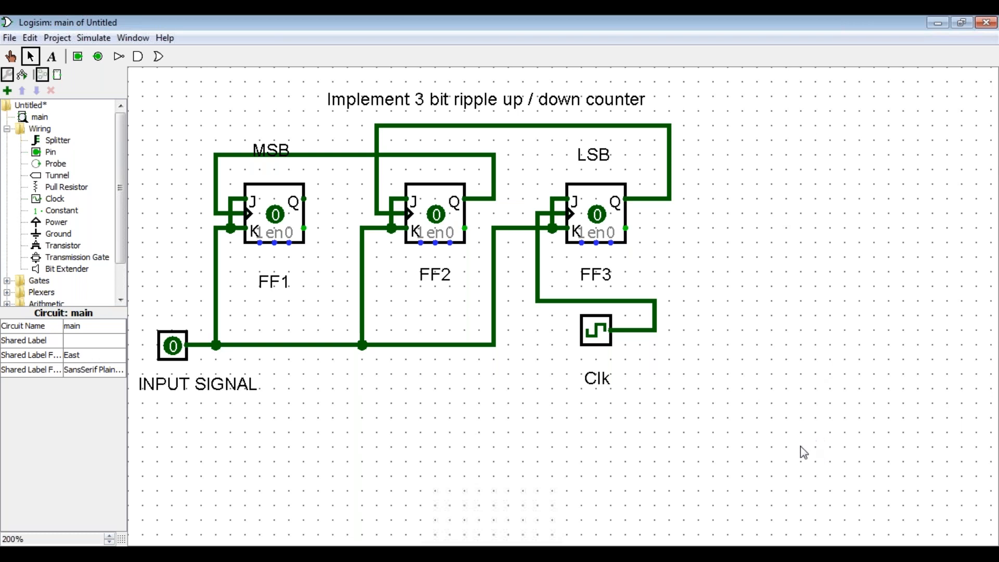
pyautogui.click(281, 211)
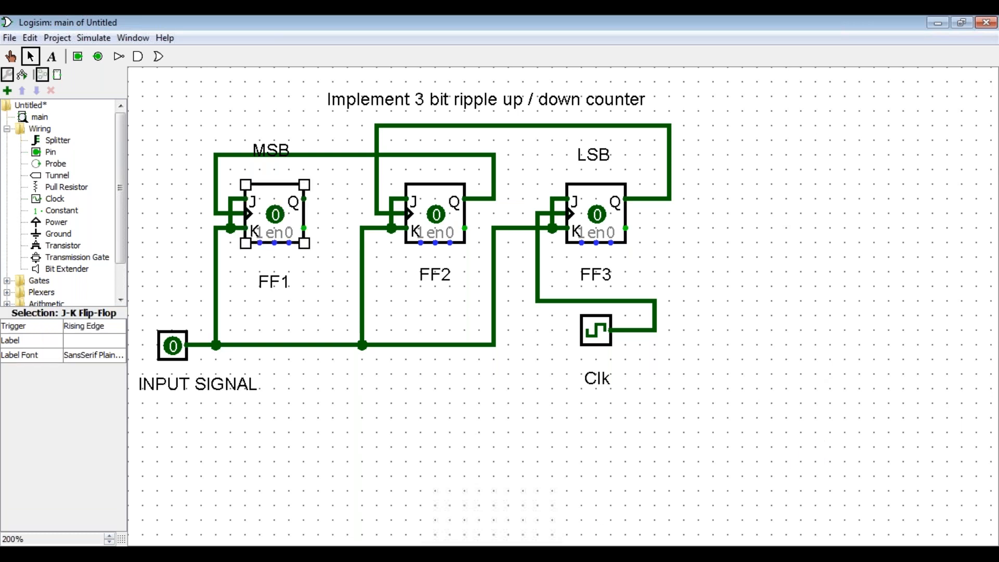
pyautogui.click(302, 285)
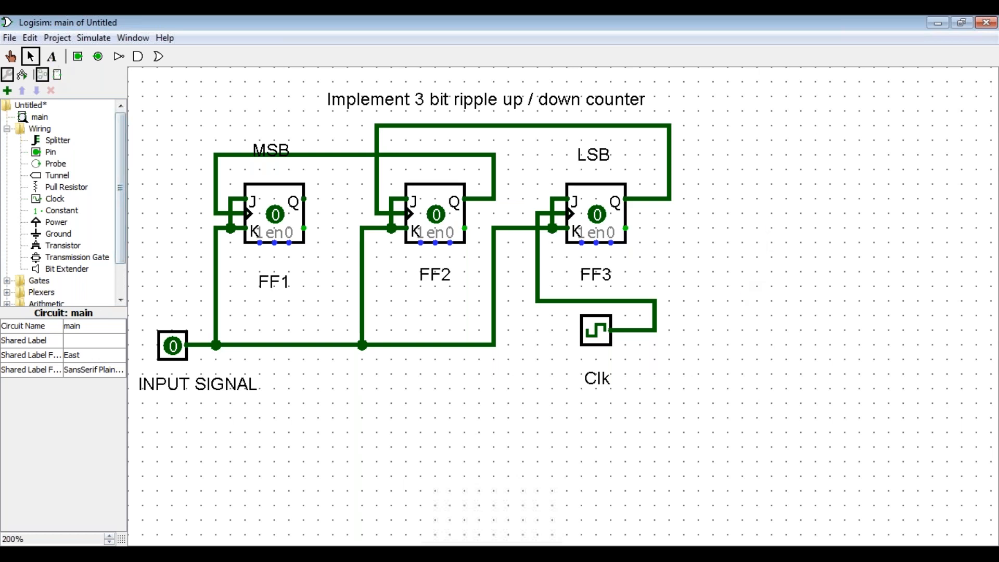
# Step: Add a text label reading "CLK COUNT VALUE" in the empty area beside FF3 as the table header
pyautogui.click(52, 56)
pyautogui.click(814, 244)
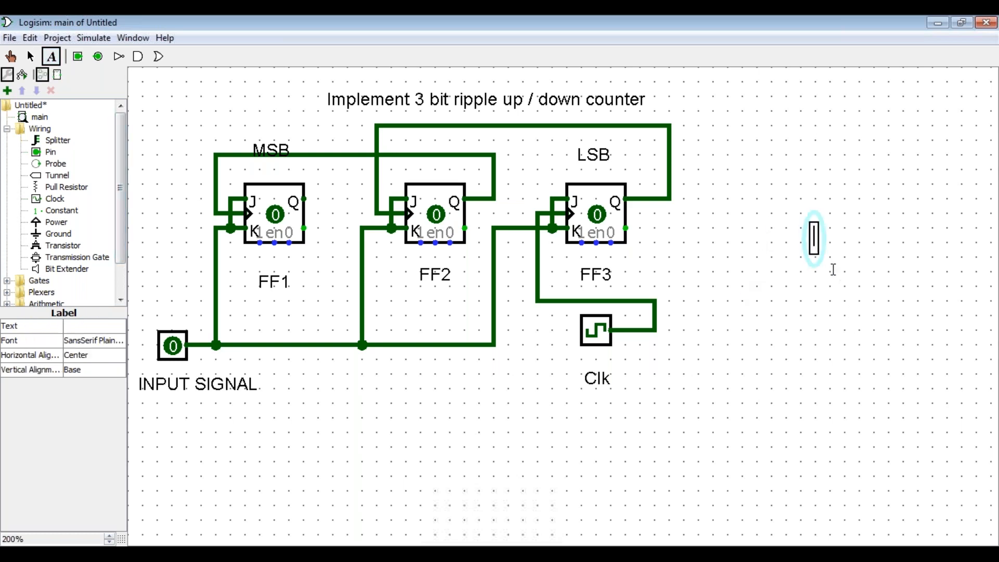
pyautogui.write('c')
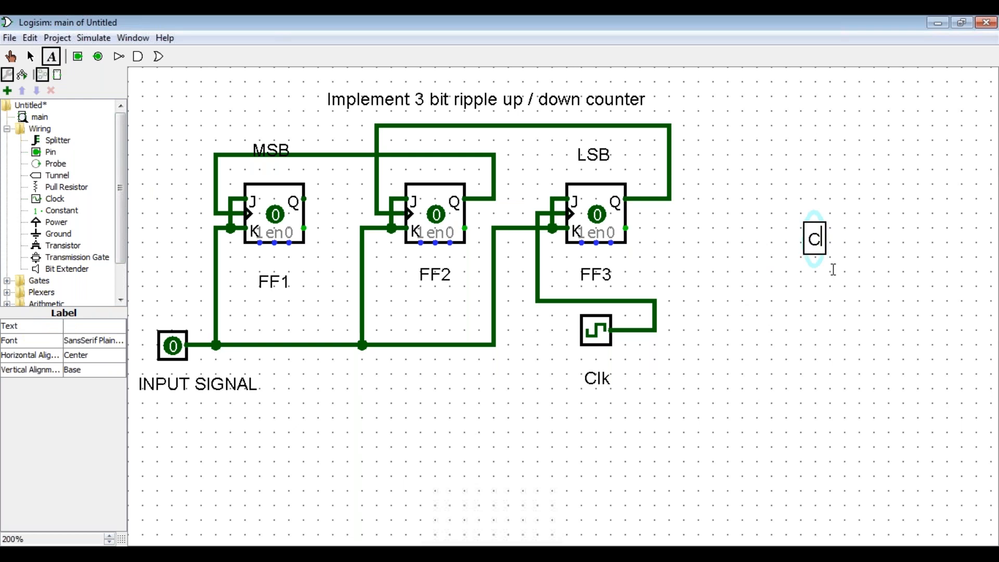
pyautogui.write('LK')
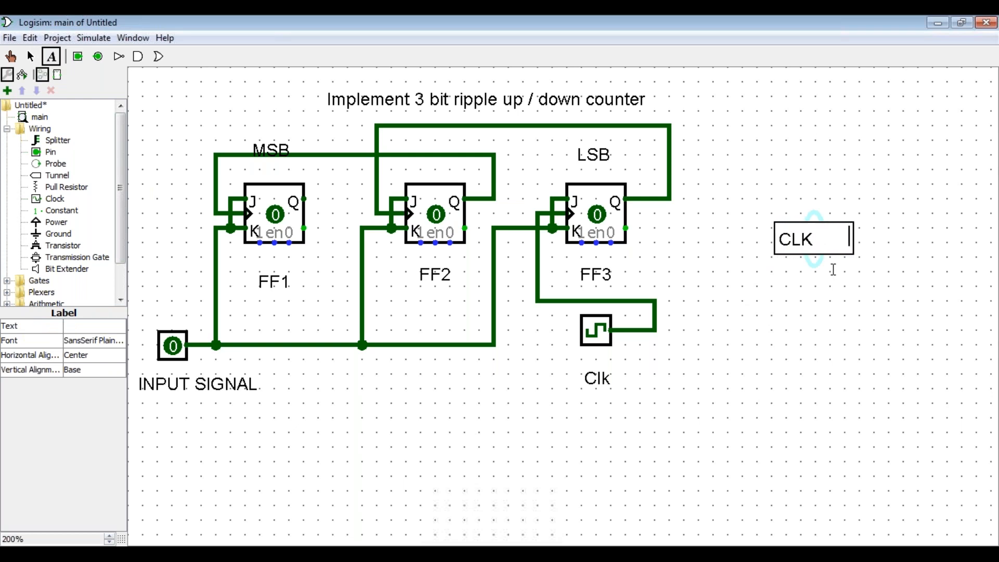
pyautogui.write('        C')
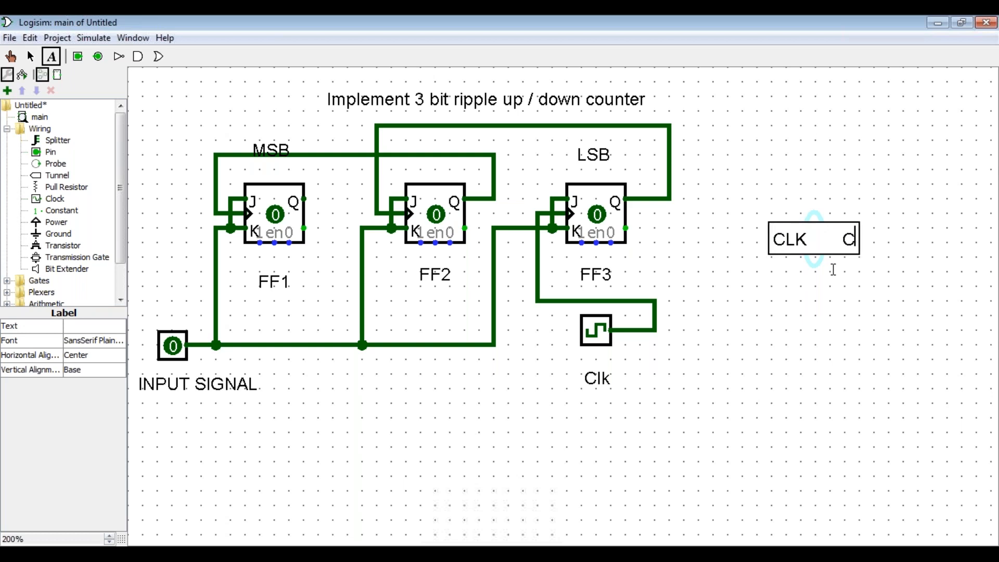
pyautogui.write('OUNT V')
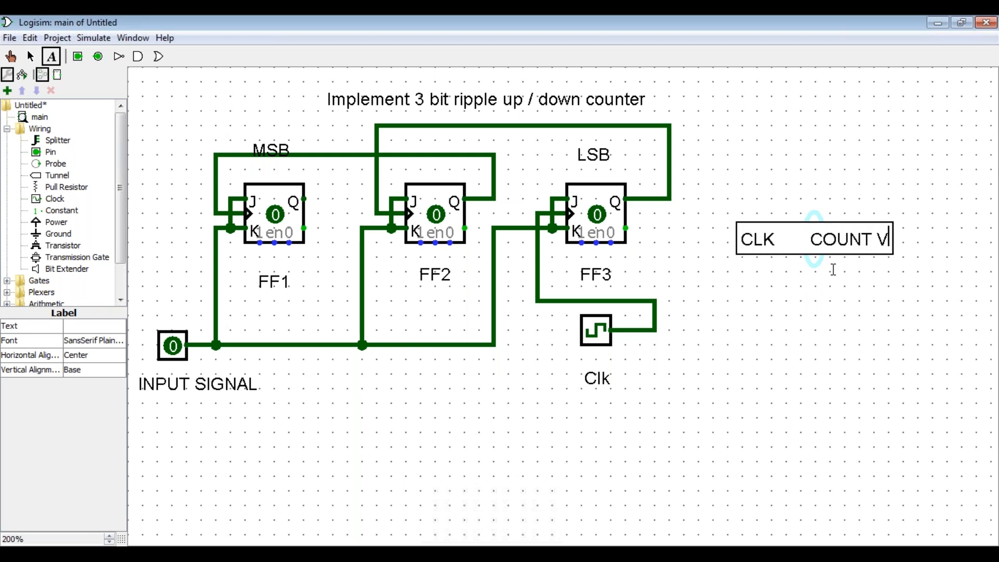
pyautogui.write('ALU')
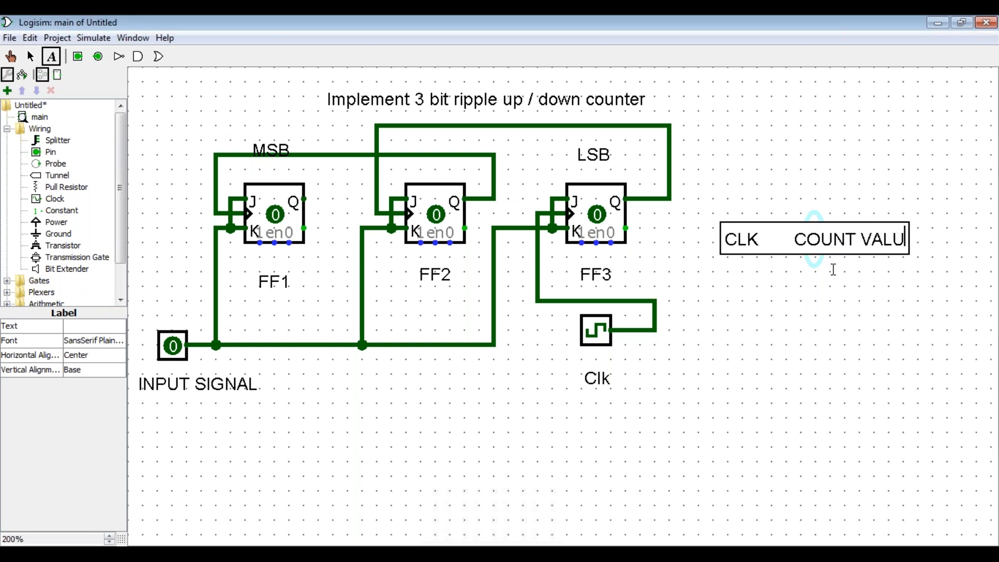
pyautogui.write('E')
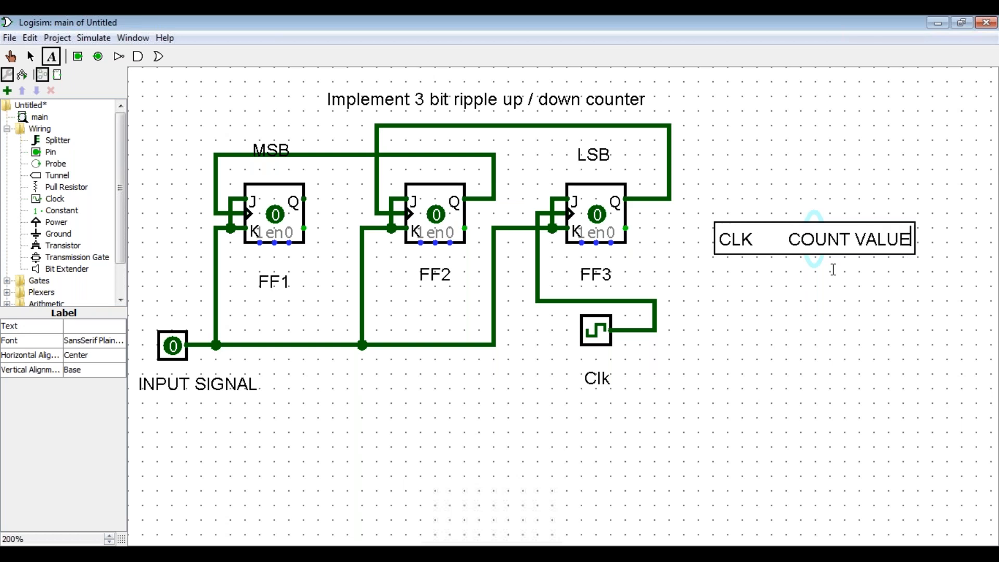
pyautogui.click(895, 279)
# Step: Add the first two table rows beneath the header: clock 0 with count 000, and clock 1 with count 111
pyautogui.click(736, 264)
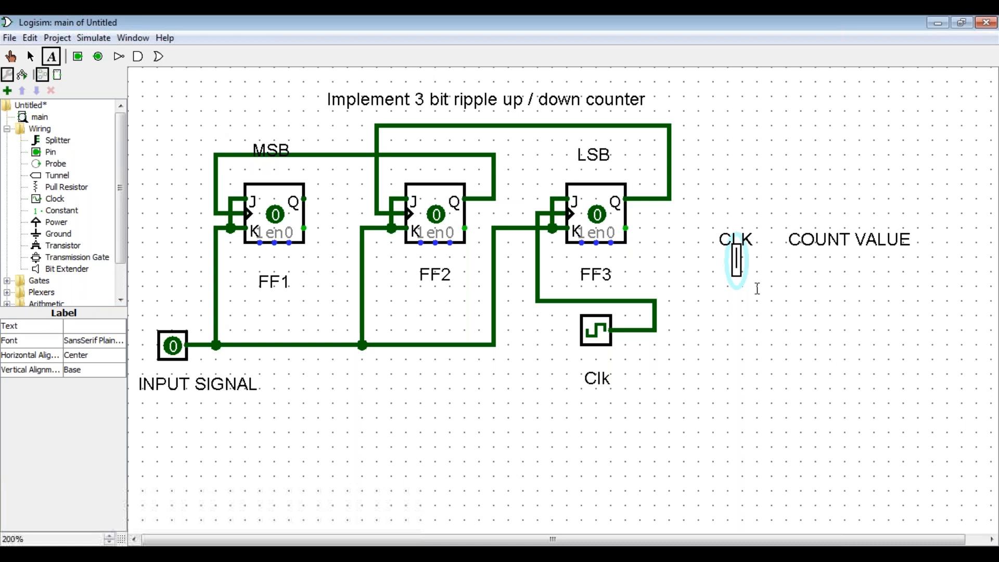
pyautogui.write('0')
pyautogui.click(841, 265)
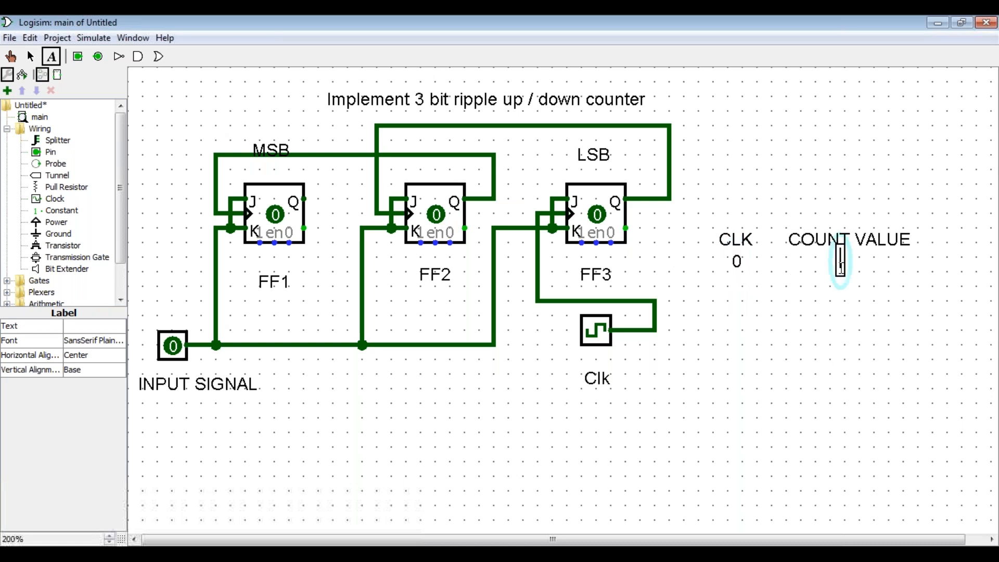
pyautogui.write('00')
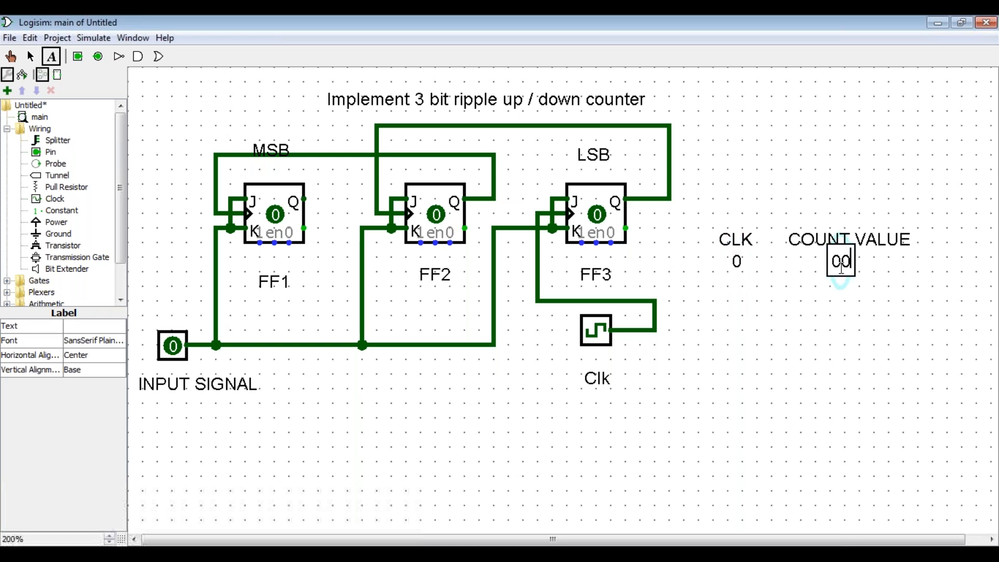
pyautogui.write('0')
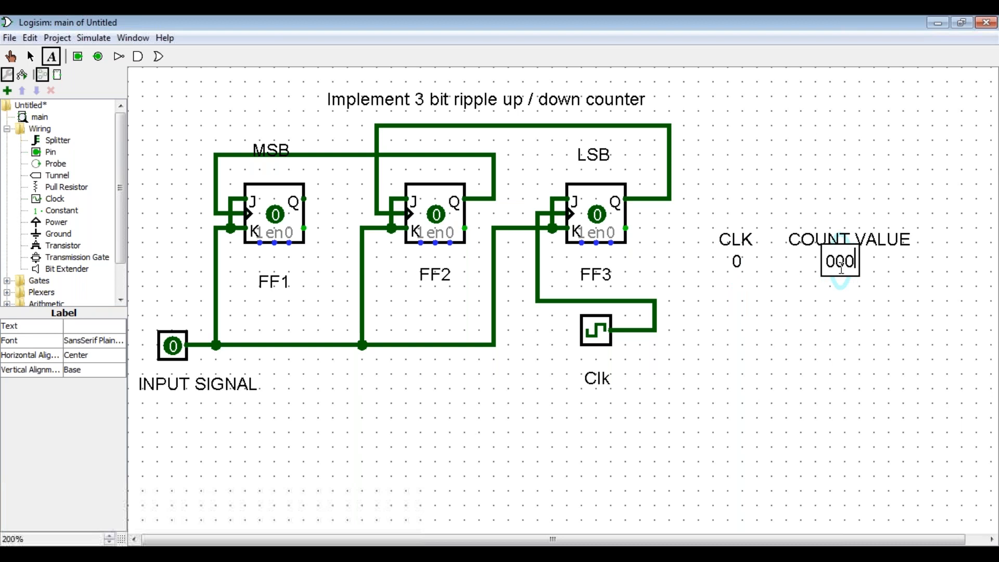
pyautogui.click(739, 294)
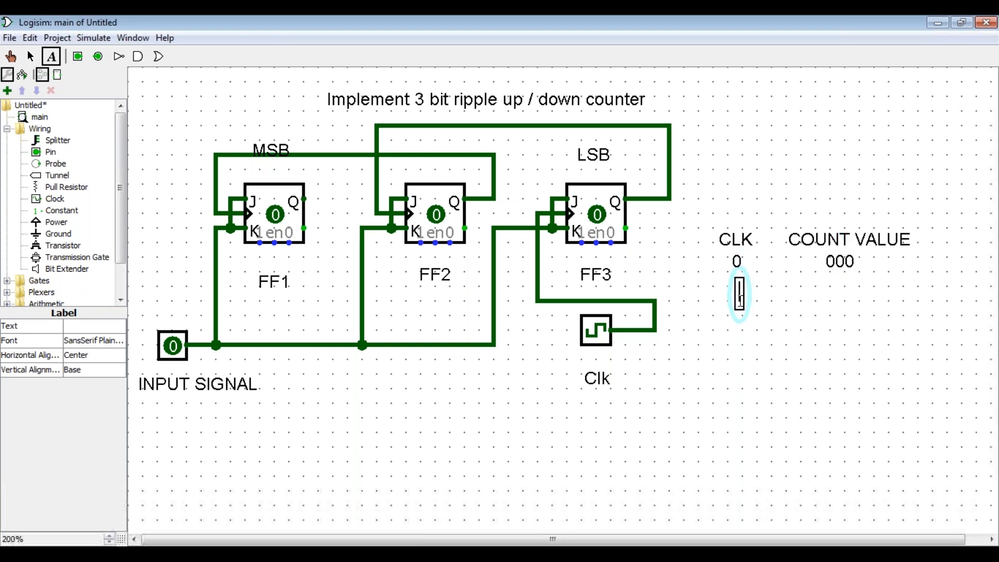
pyautogui.write('1')
pyautogui.click(838, 281)
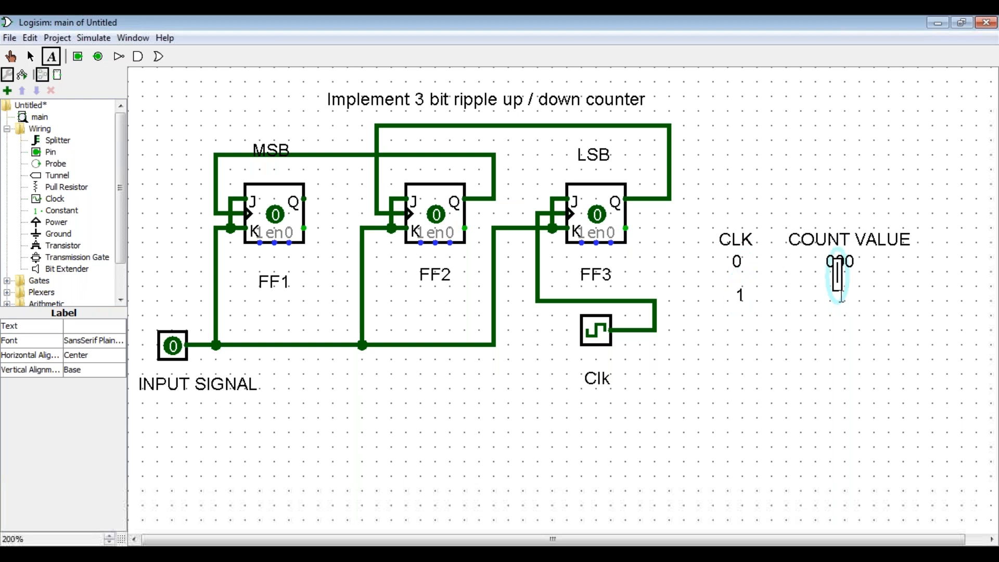
pyautogui.write('111')
pyautogui.click(836, 312)
# Step: Add the table rows for clock 2 with count 110 and clock 3 with count 101
pyautogui.click(745, 321)
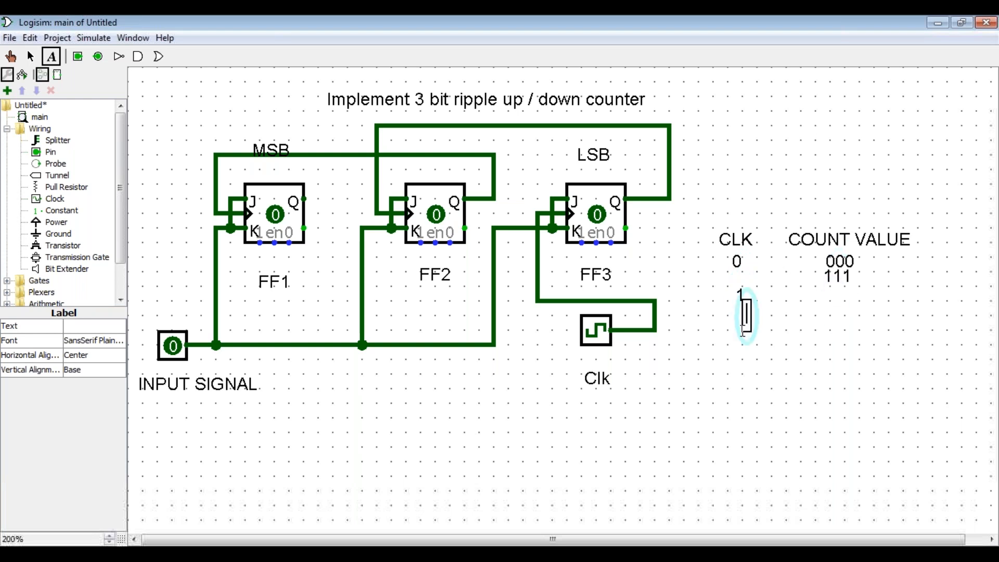
pyautogui.click(741, 331)
pyautogui.write('2')
pyautogui.click(833, 312)
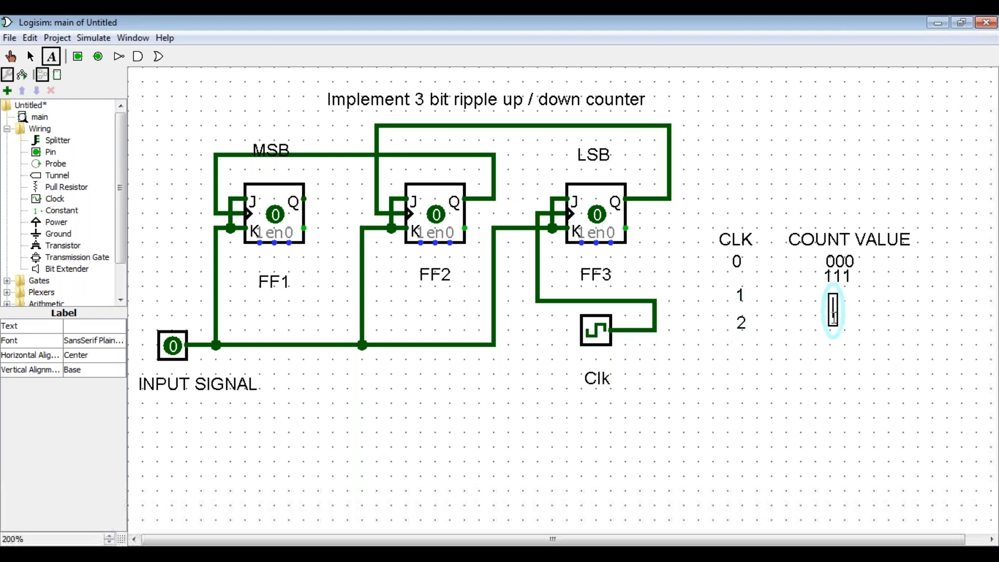
pyautogui.write('110')
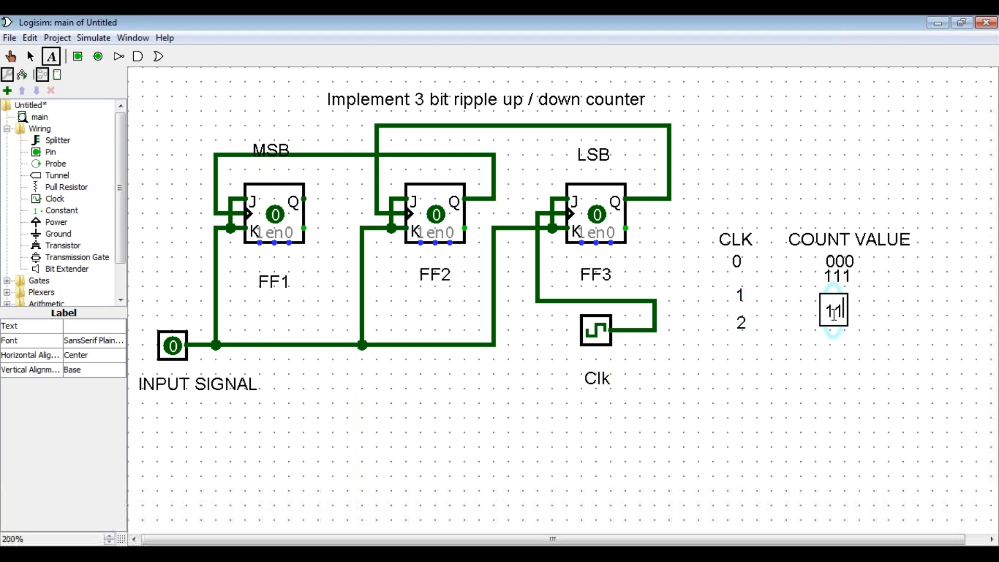
pyautogui.click(743, 349)
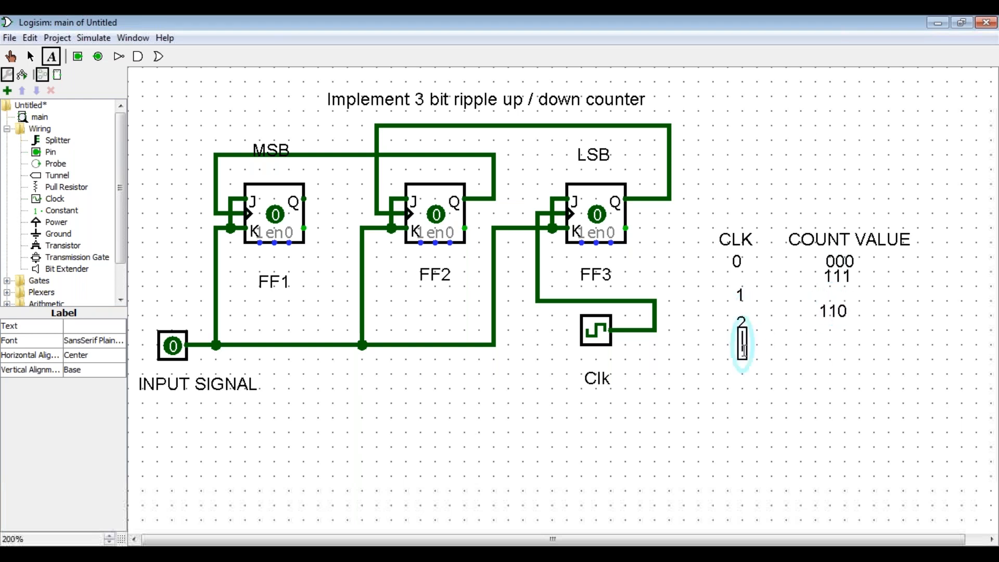
pyautogui.write('3')
pyautogui.click(831, 349)
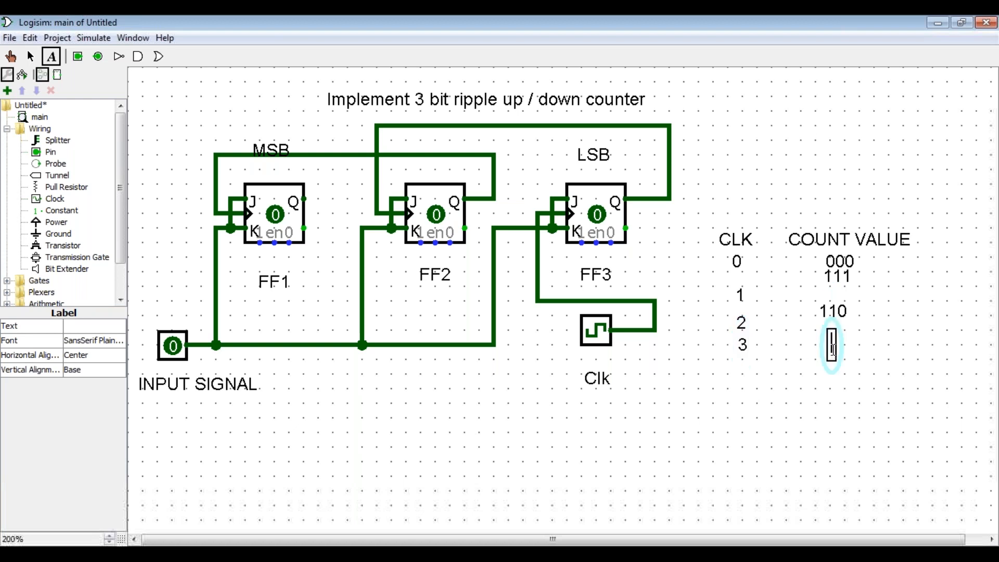
pyautogui.write('101')
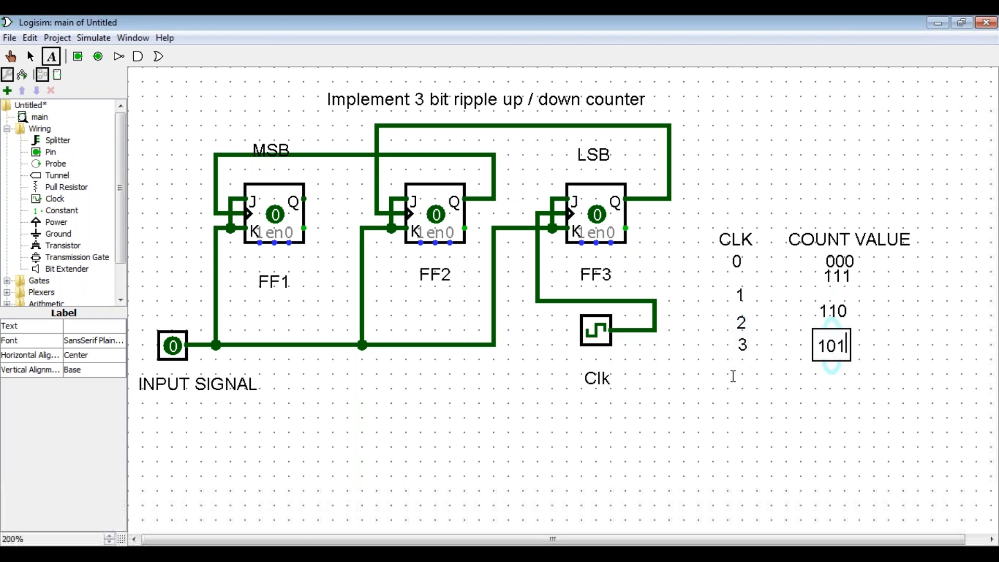
# Step: Add the table rows for clock 4 with count 100 and clock 5 with count 011
pyautogui.click(747, 371)
pyautogui.write('4')
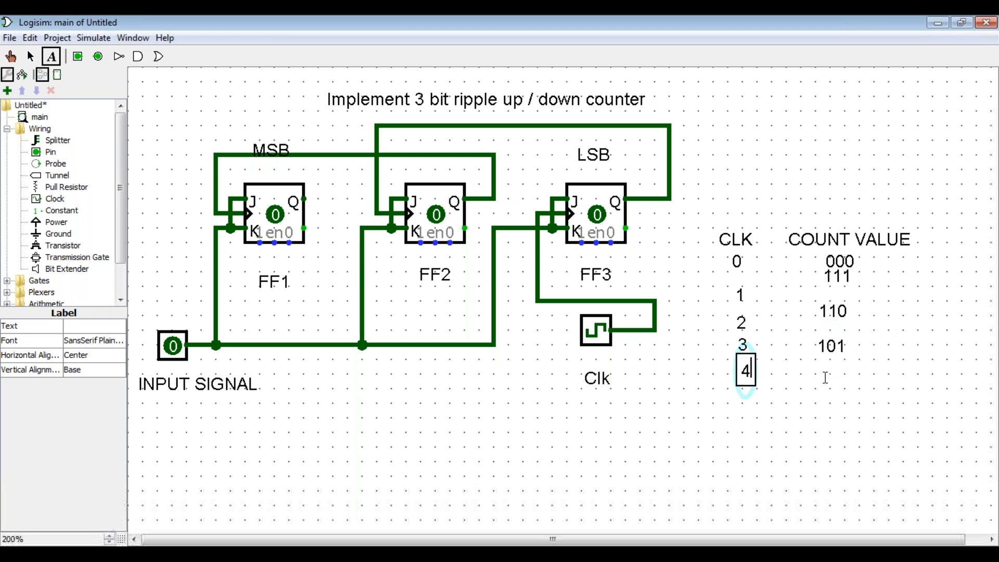
pyautogui.click(824, 372)
pyautogui.write('100')
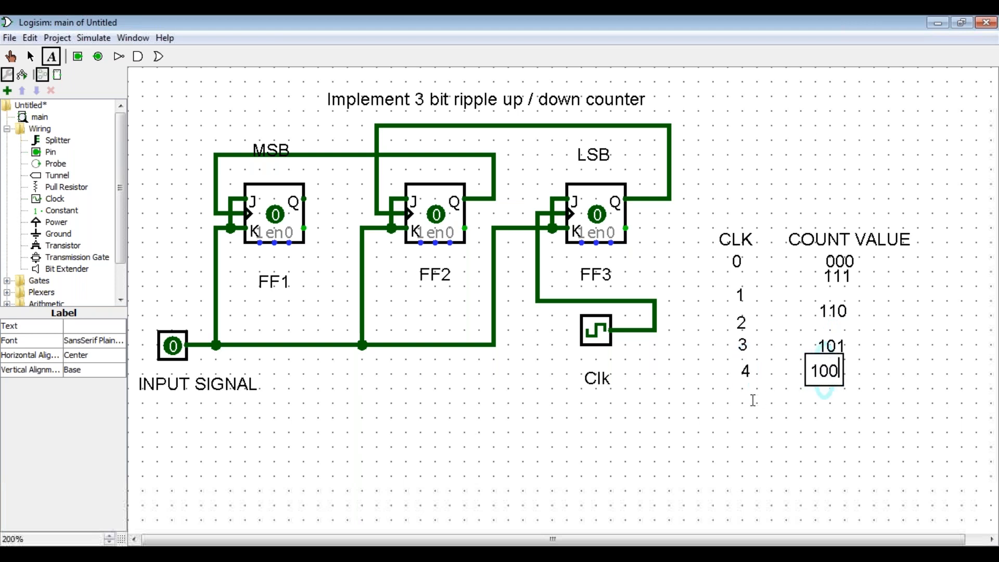
pyautogui.click(749, 398)
pyautogui.write('5')
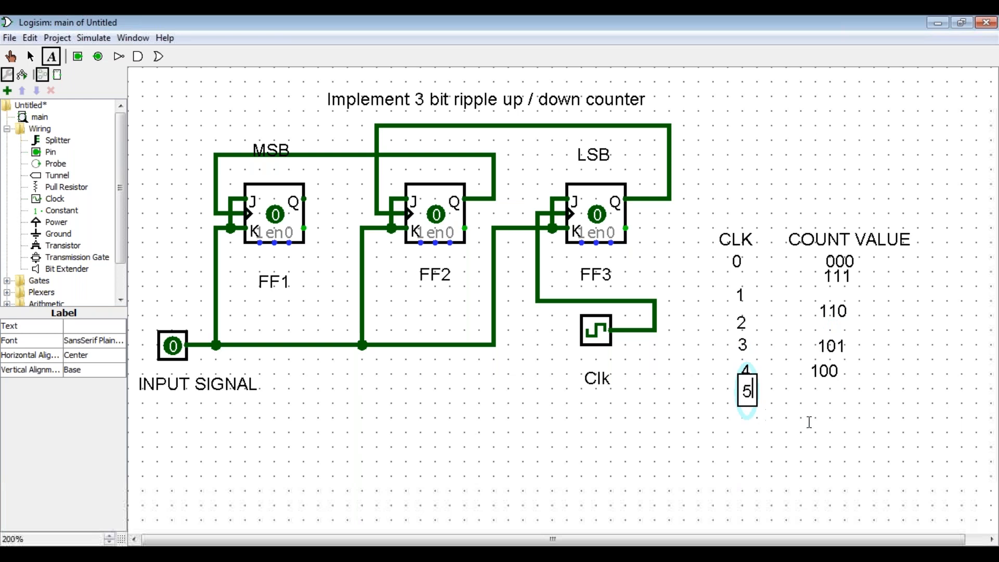
pyautogui.click(831, 398)
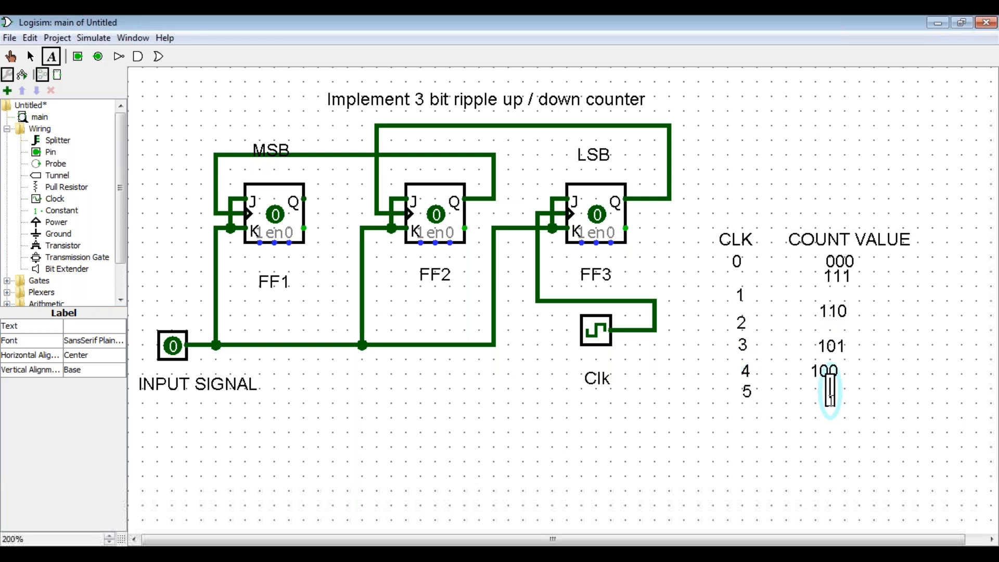
pyautogui.write('011')
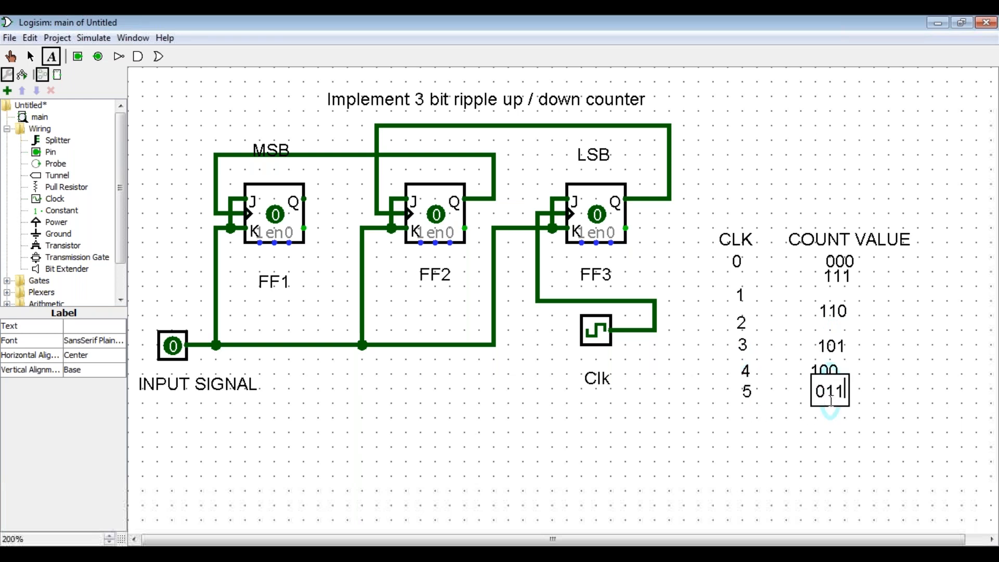
# Step: Add the table rows for clock 6 with count 010 and clock 7 with count 001
pyautogui.click(742, 419)
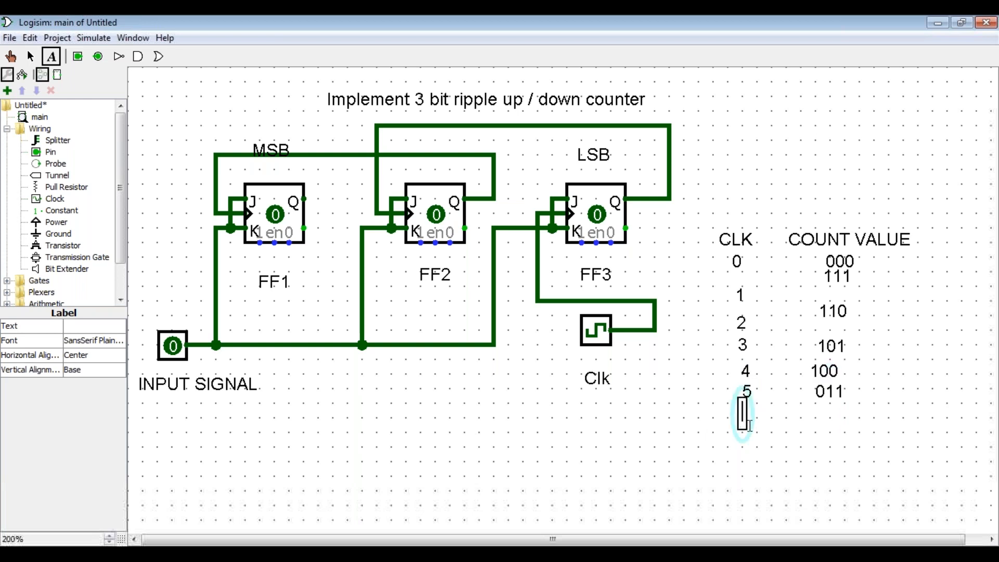
pyautogui.write('6')
pyautogui.click(823, 421)
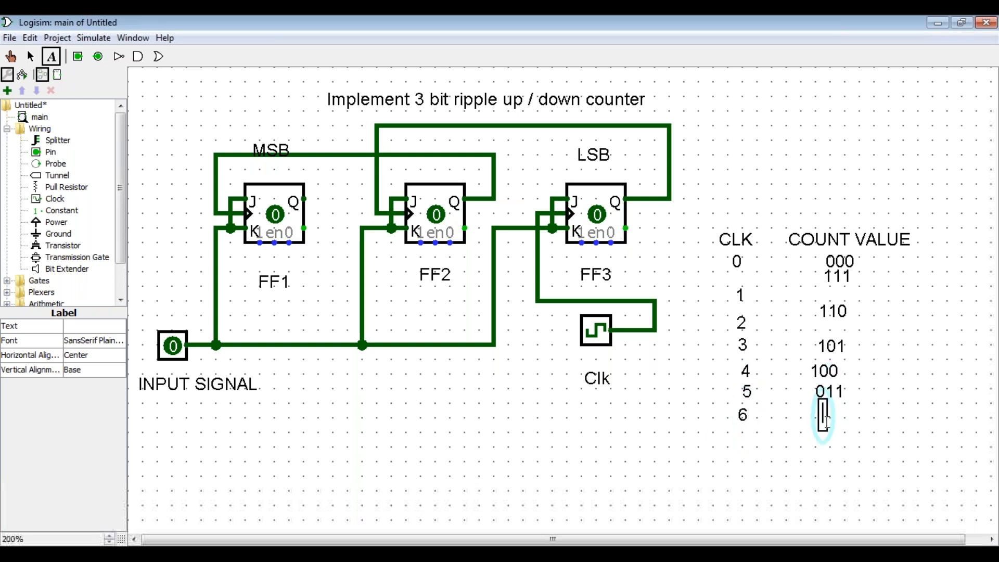
pyautogui.write('00')
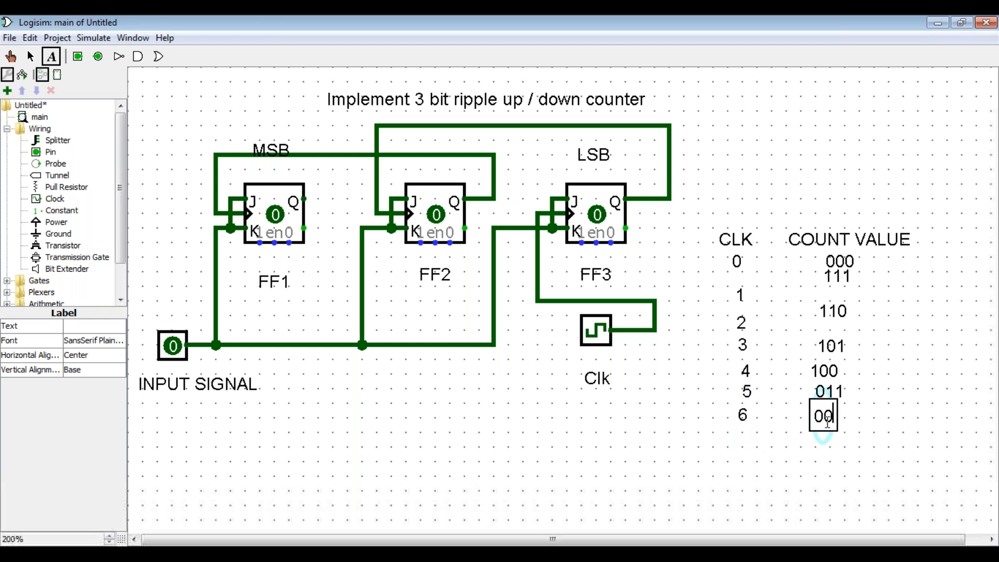
pyautogui.press('BackSpace')
pyautogui.press('BackSpace')
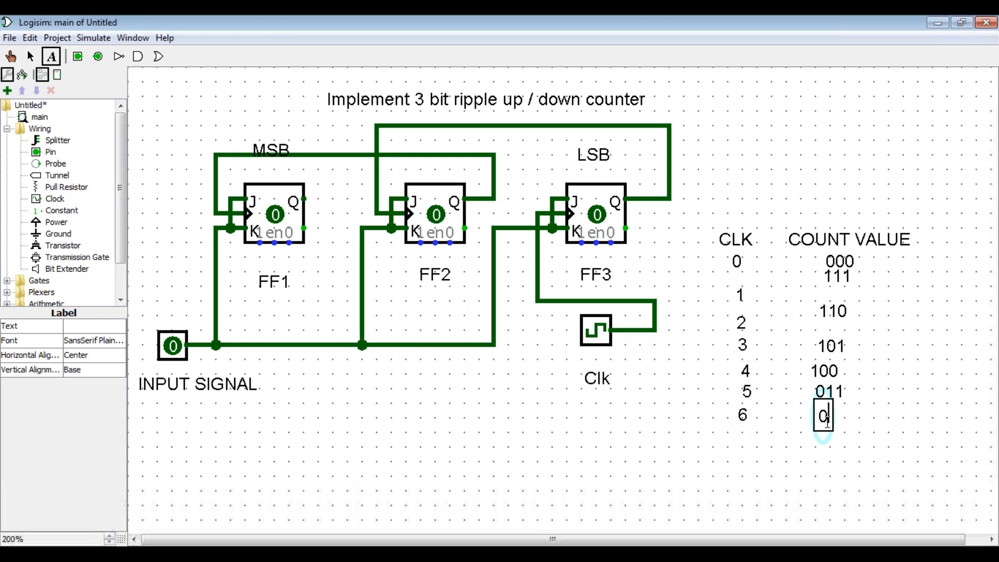
pyautogui.write('010')
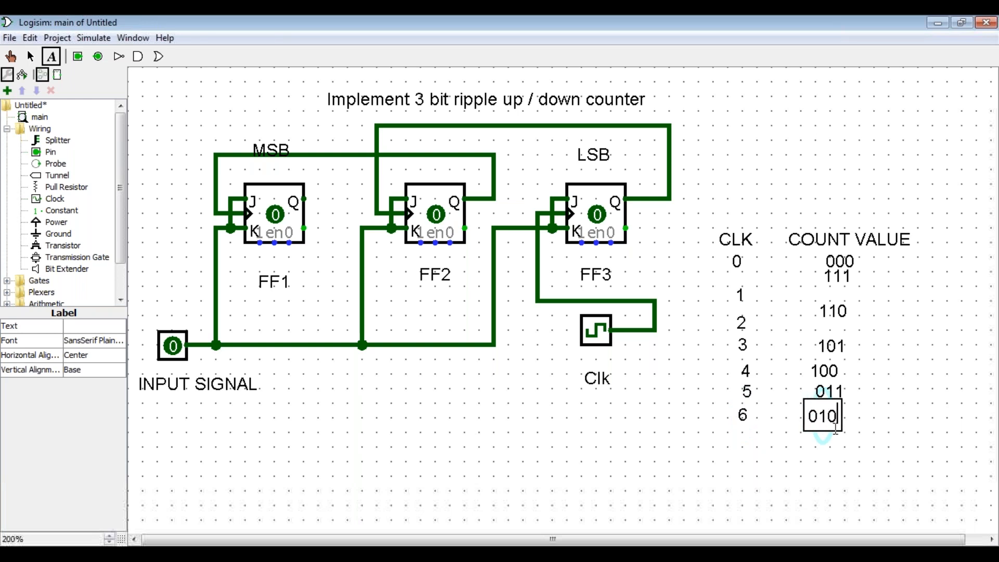
pyautogui.click(749, 444)
pyautogui.write('7')
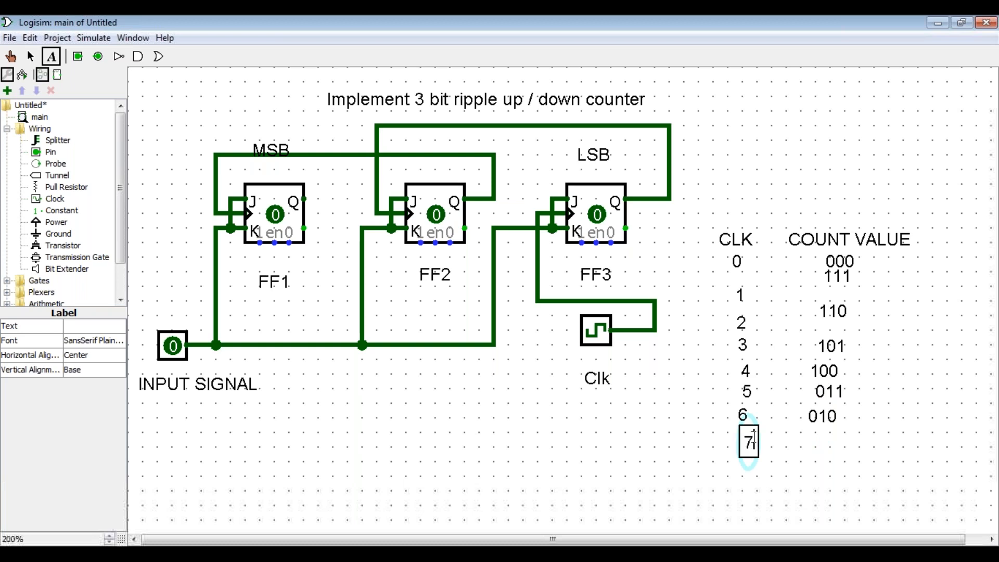
pyautogui.click(817, 437)
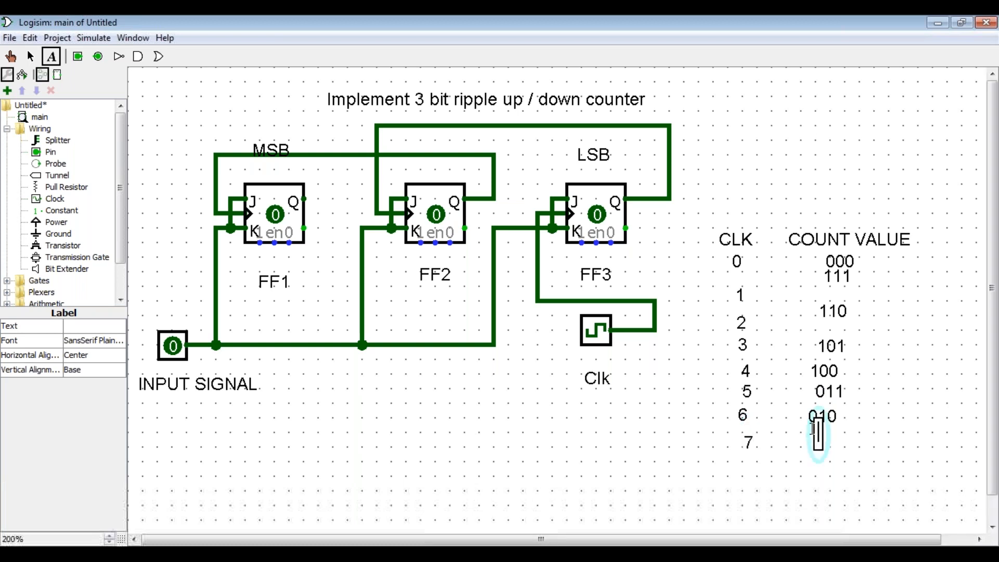
pyautogui.write('001')
# Step: Add the last table row with clock 8 and count 000
pyautogui.click(746, 462)
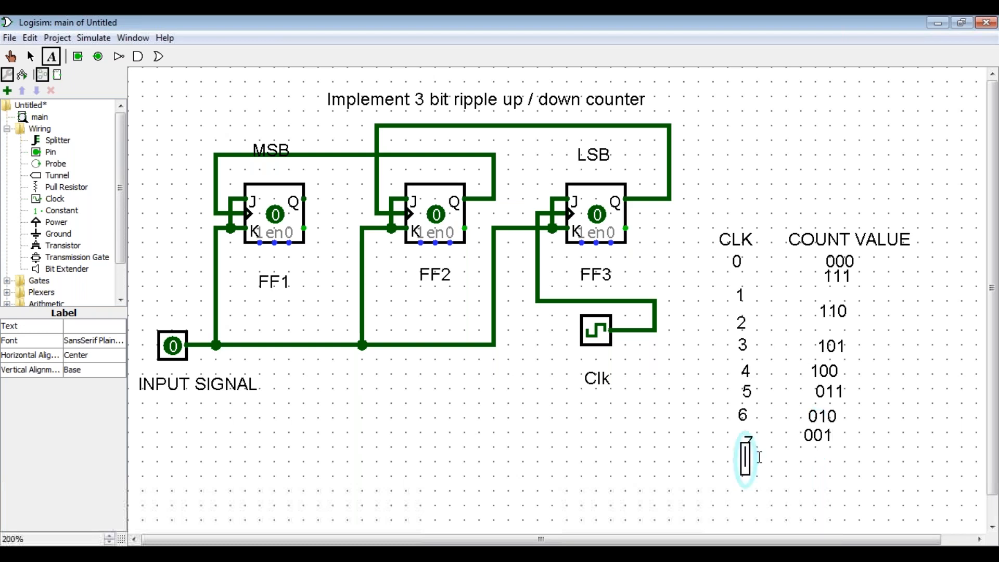
pyautogui.write('8')
pyautogui.click(824, 457)
pyautogui.write('000')
pyautogui.click(867, 452)
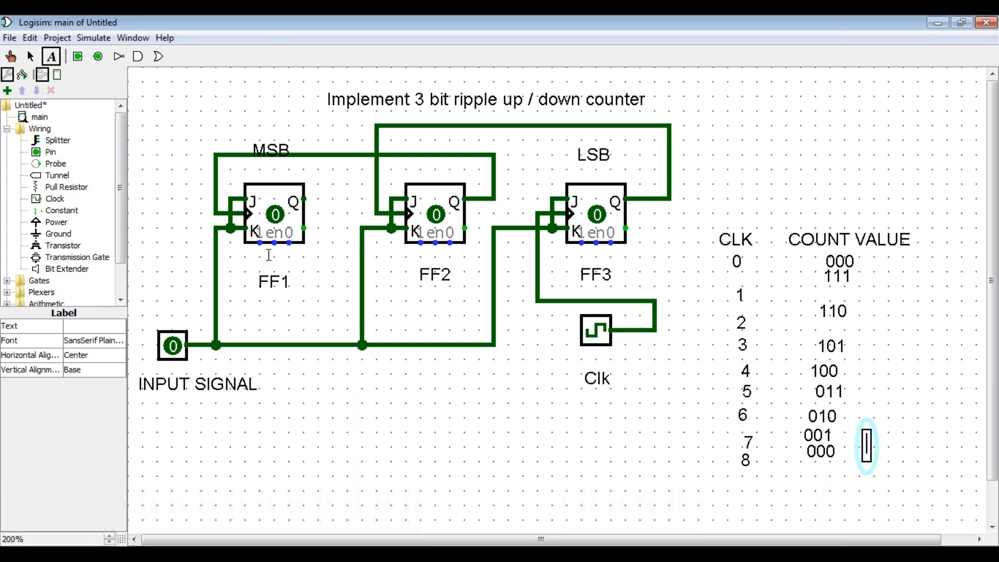
pyautogui.click(274, 173)
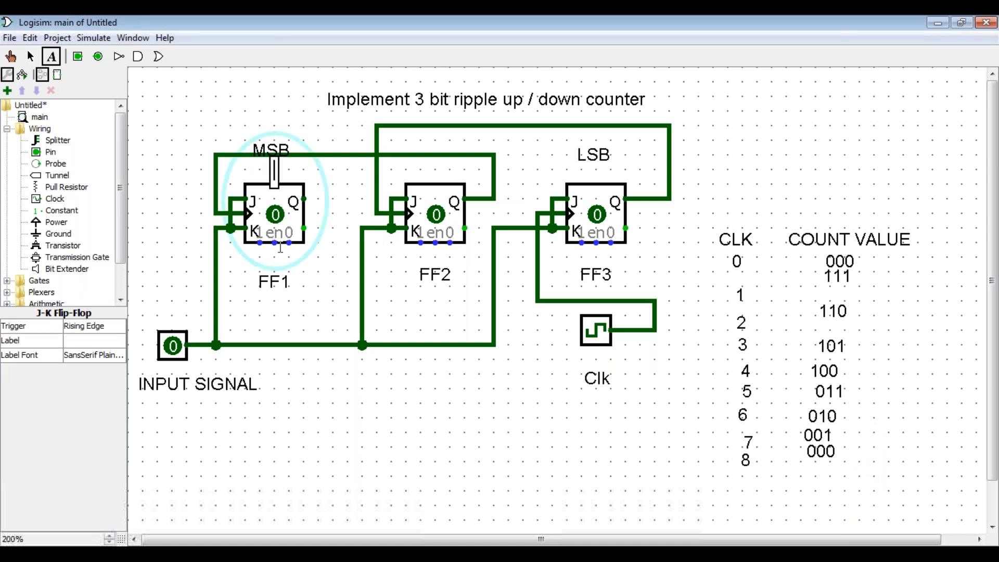
pyautogui.click(308, 275)
pyautogui.click(272, 233)
pyautogui.click(741, 294)
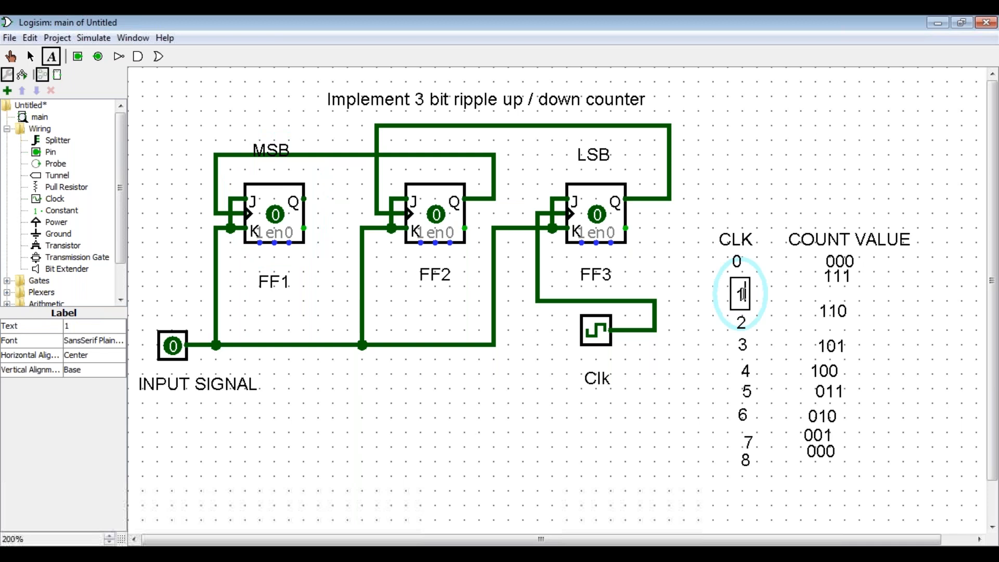
# Step: Go over the rows of the clock and count value table, the circuit title and the MSB flip-flop
pyautogui.click(853, 279)
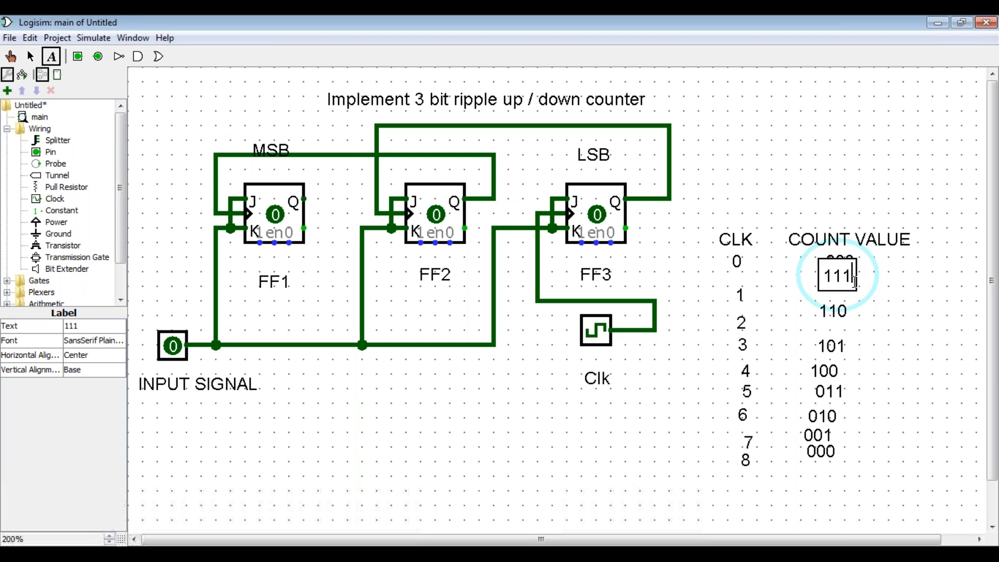
pyautogui.click(745, 295)
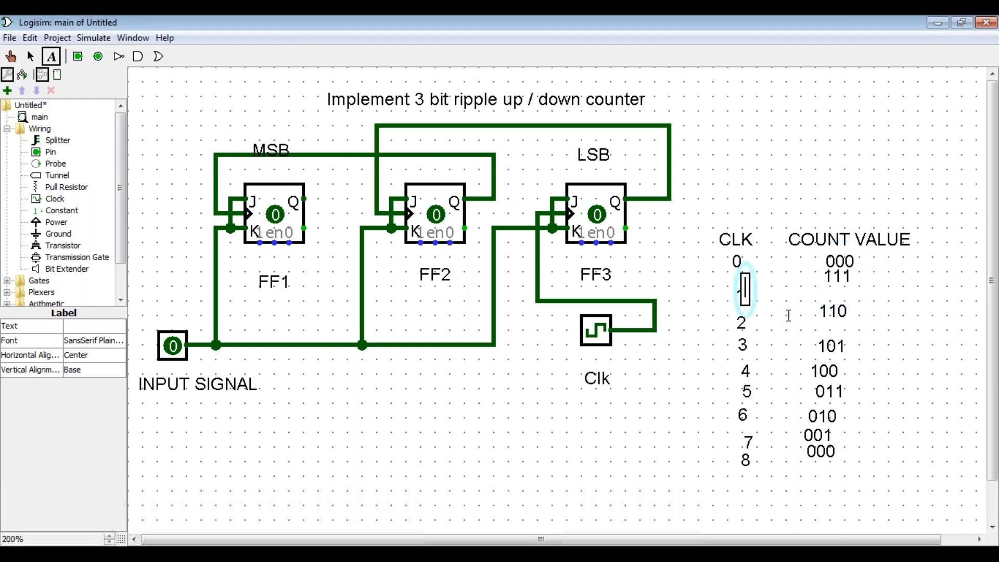
pyautogui.click(844, 283)
pyautogui.click(754, 323)
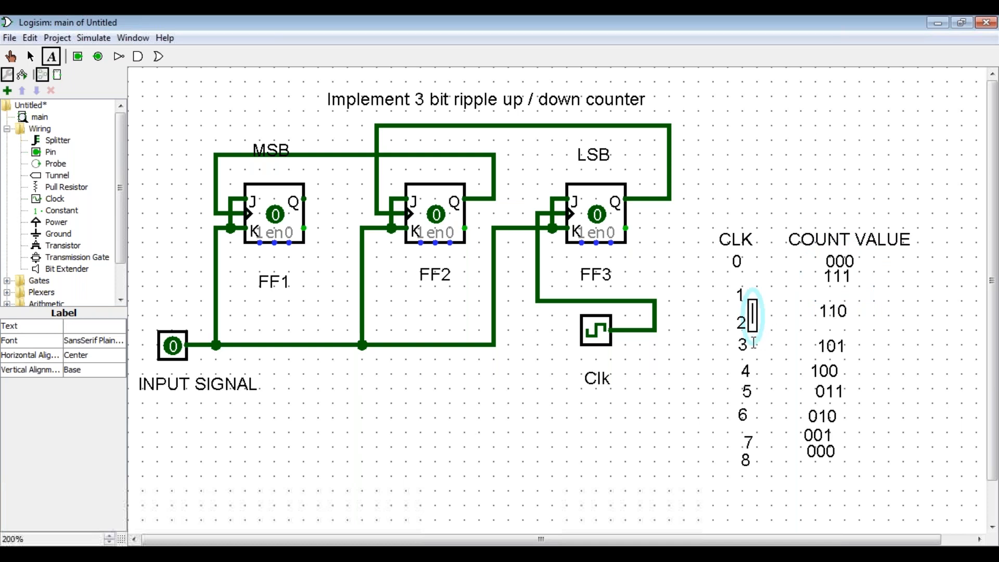
pyautogui.click(754, 342)
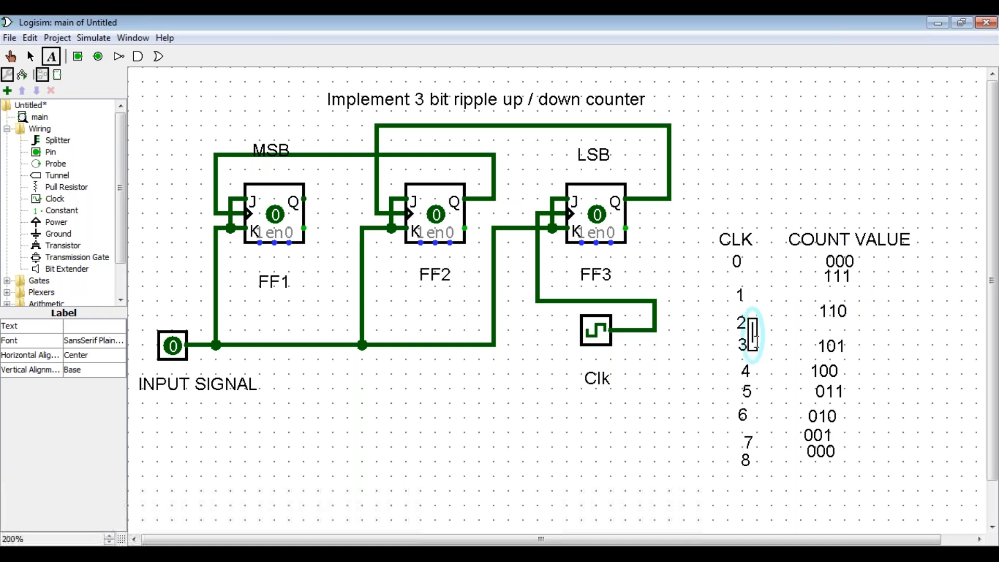
pyautogui.click(825, 348)
pyautogui.press('Right')
pyautogui.press('Right')
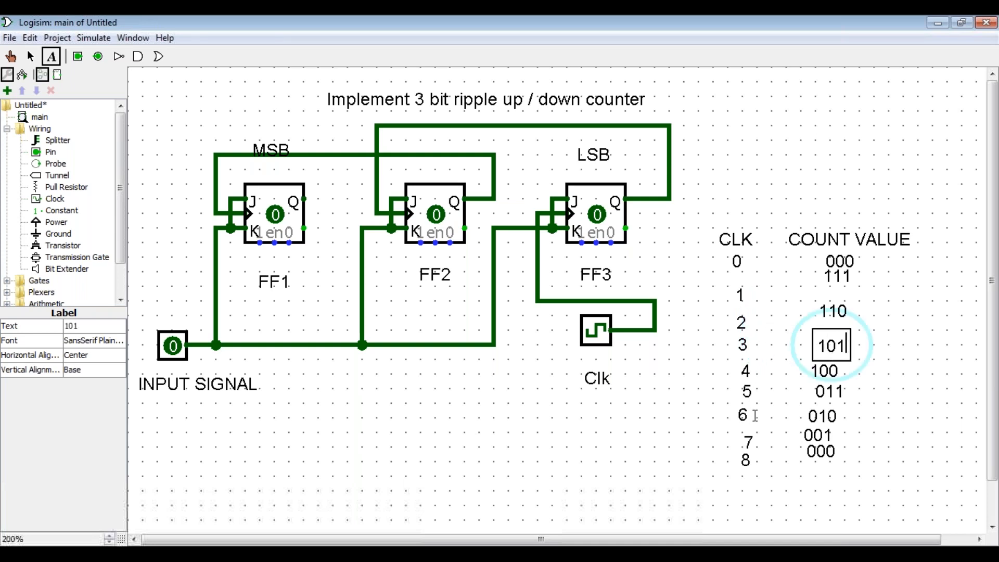
pyautogui.click(842, 446)
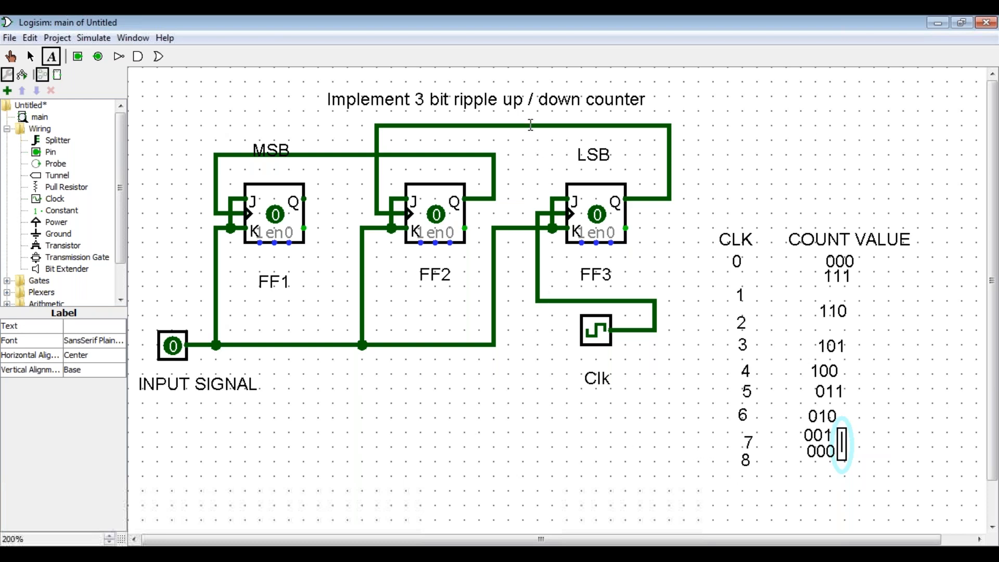
pyautogui.click(532, 99)
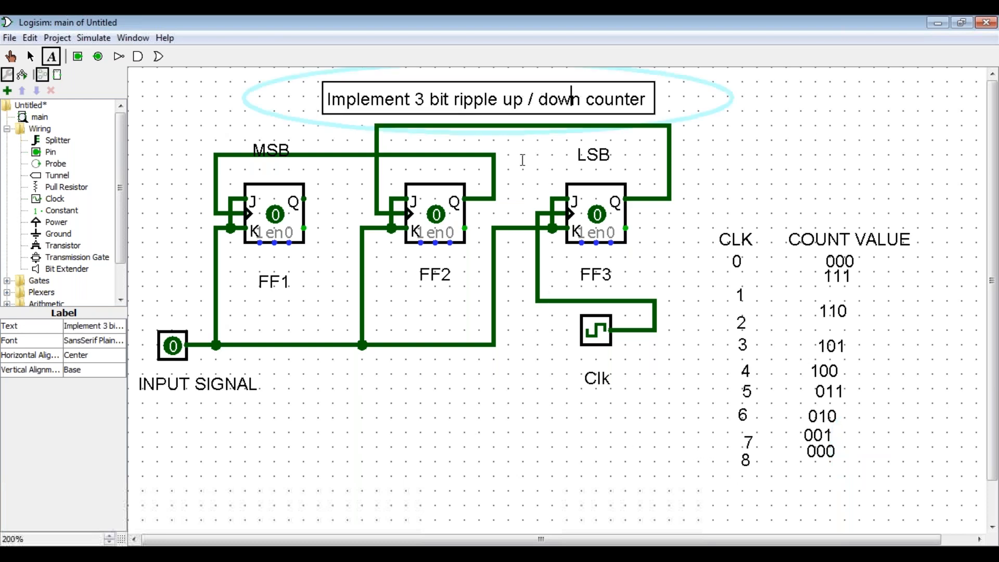
pyautogui.click(283, 221)
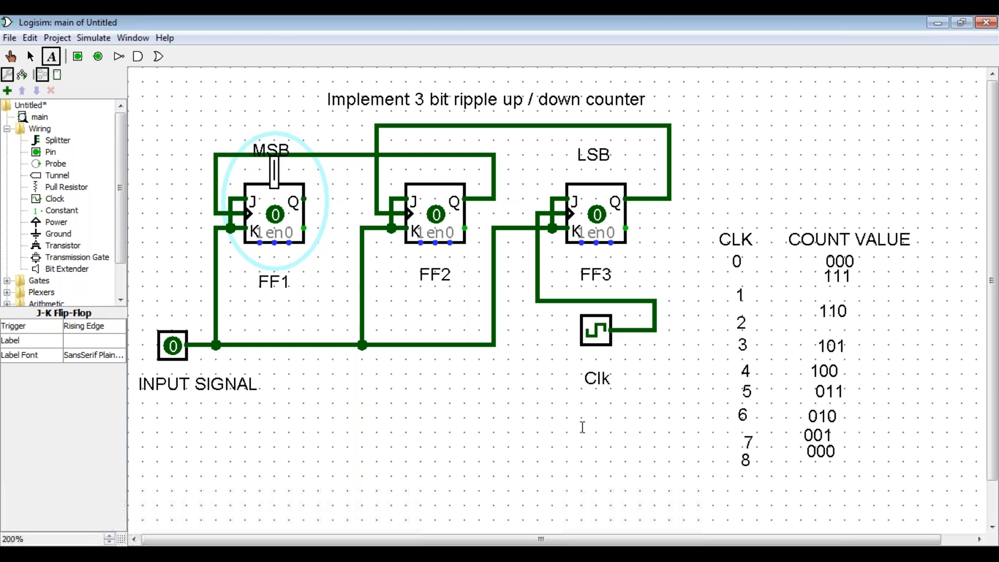
pyautogui.click(659, 462)
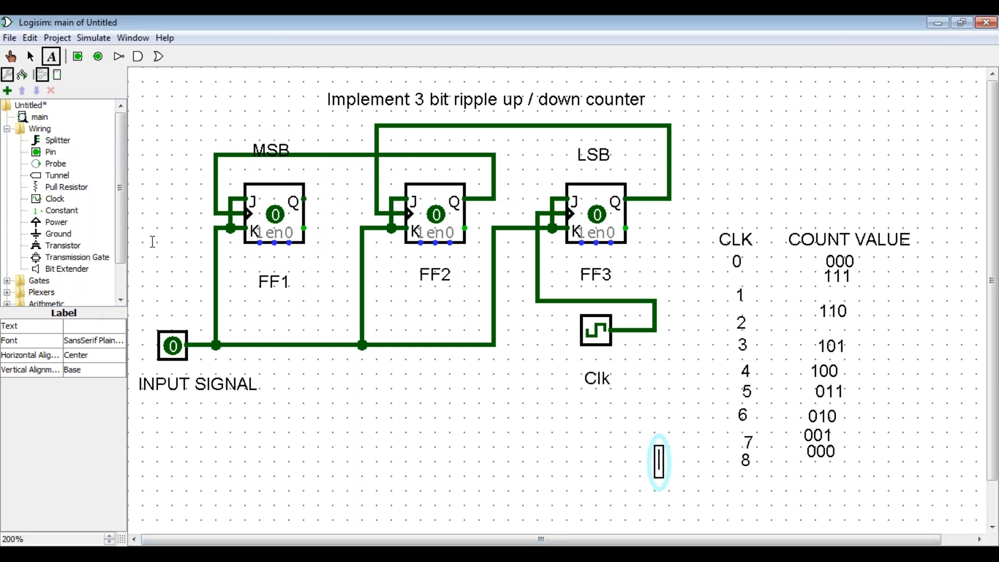
# Step: Switch to the Poke tool and set the INPUT SIGNAL pin to 1
pyautogui.click(10, 56)
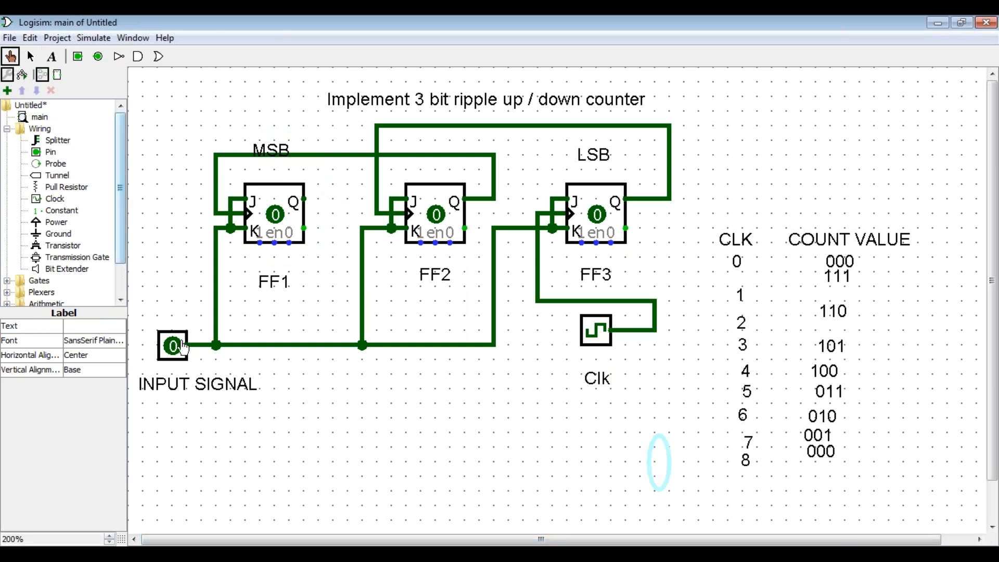
pyautogui.click(182, 346)
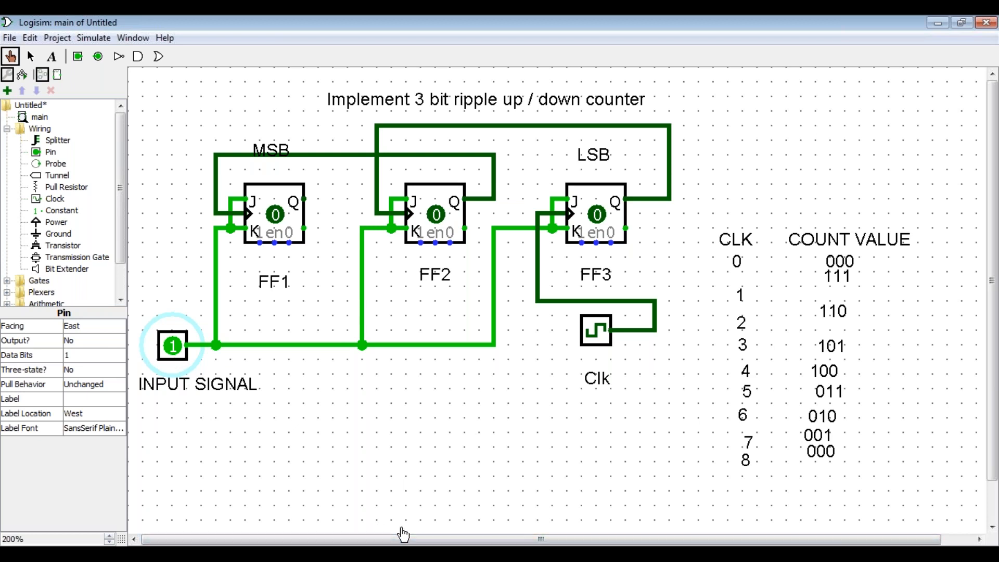
pyautogui.click(104, 39)
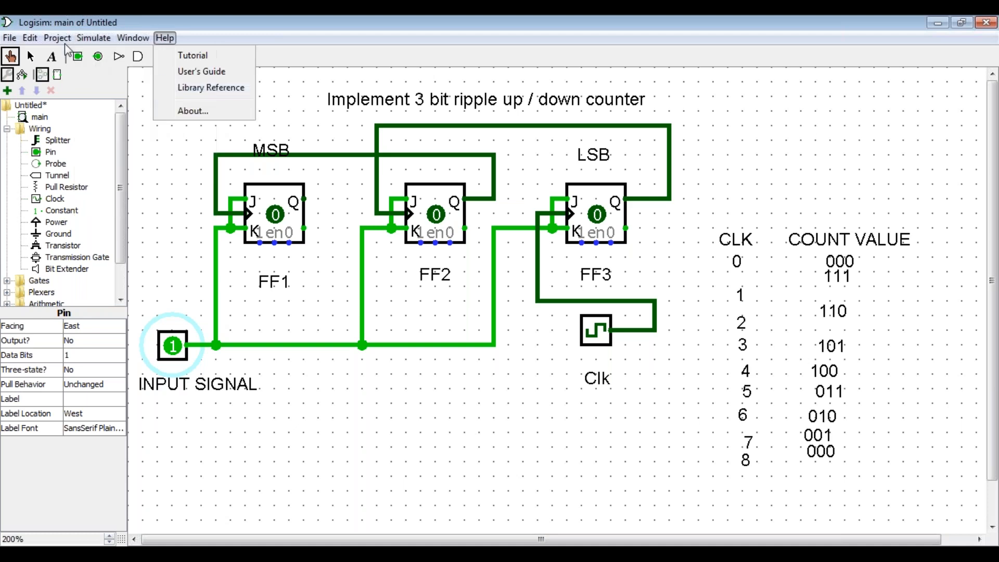
pyautogui.click(518, 466)
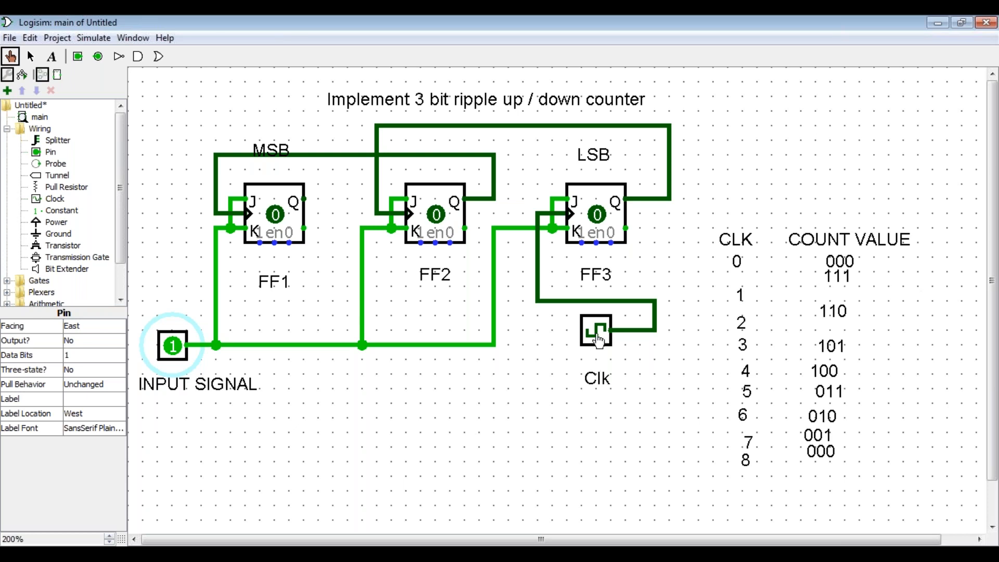
# Step: Toggle the Clk source through eight rising edges to simulate the counter for clock rows 1 to 8 of the table
pyautogui.click(598, 340)
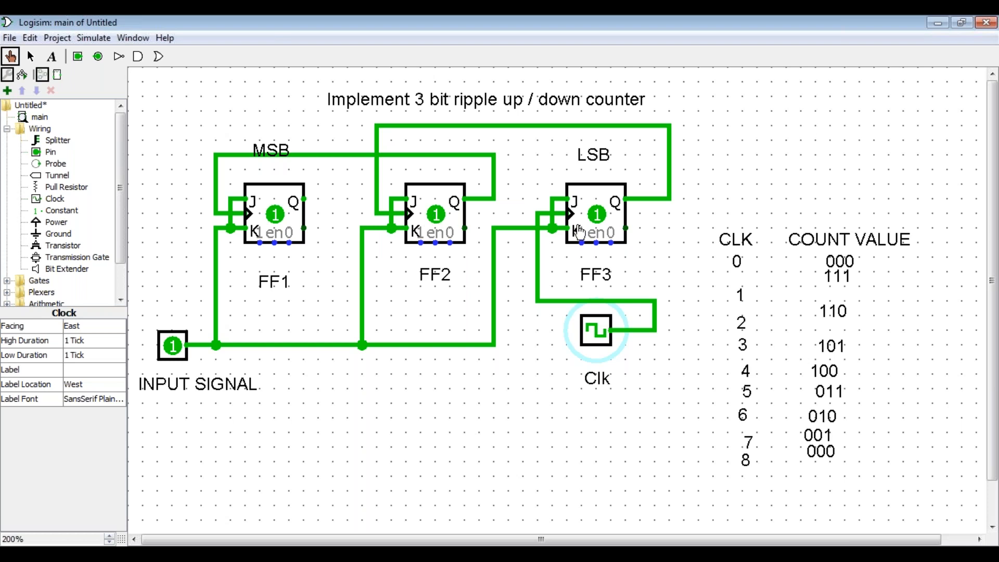
pyautogui.click(602, 336)
pyautogui.click(602, 343)
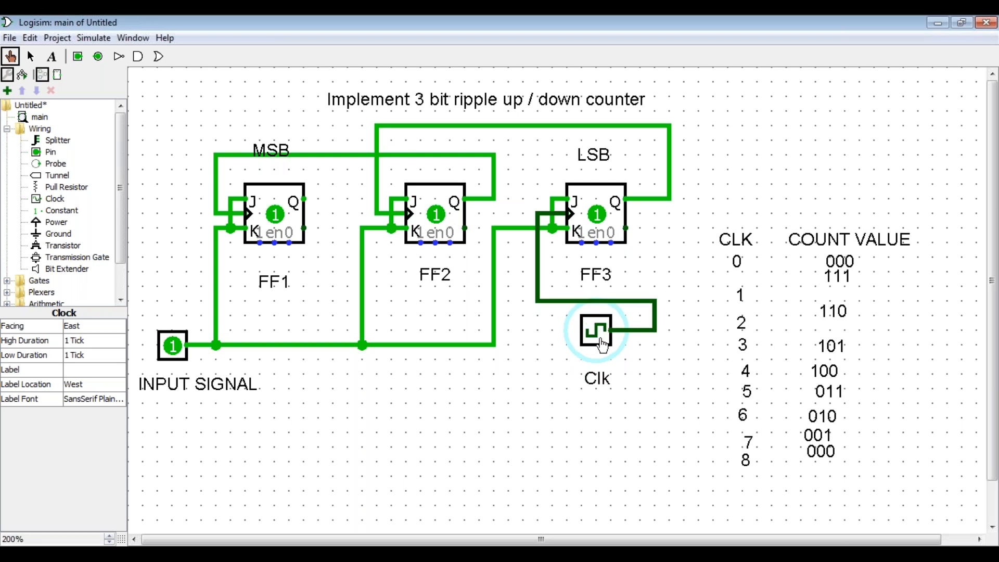
pyautogui.click(598, 333)
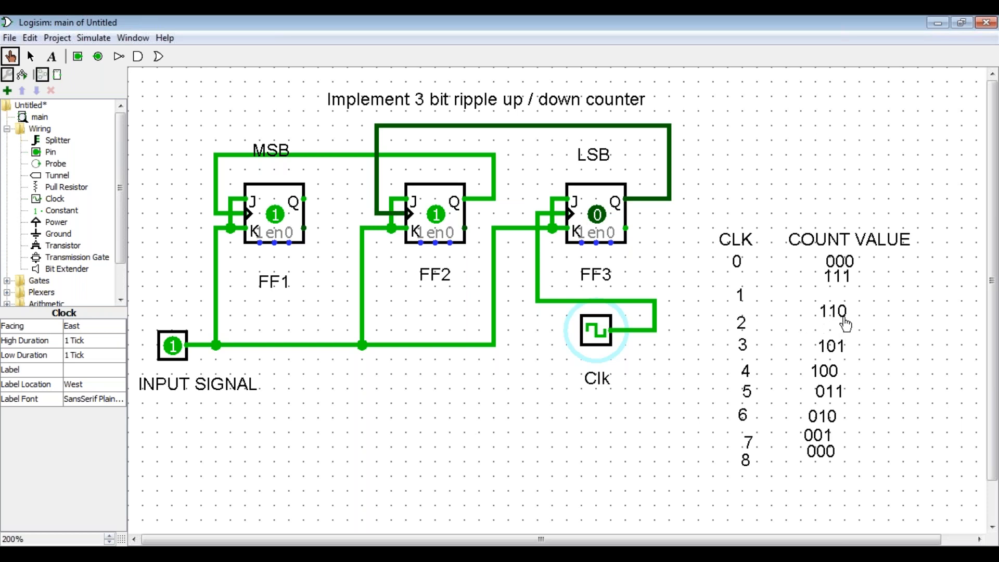
pyautogui.click(604, 344)
pyautogui.click(604, 343)
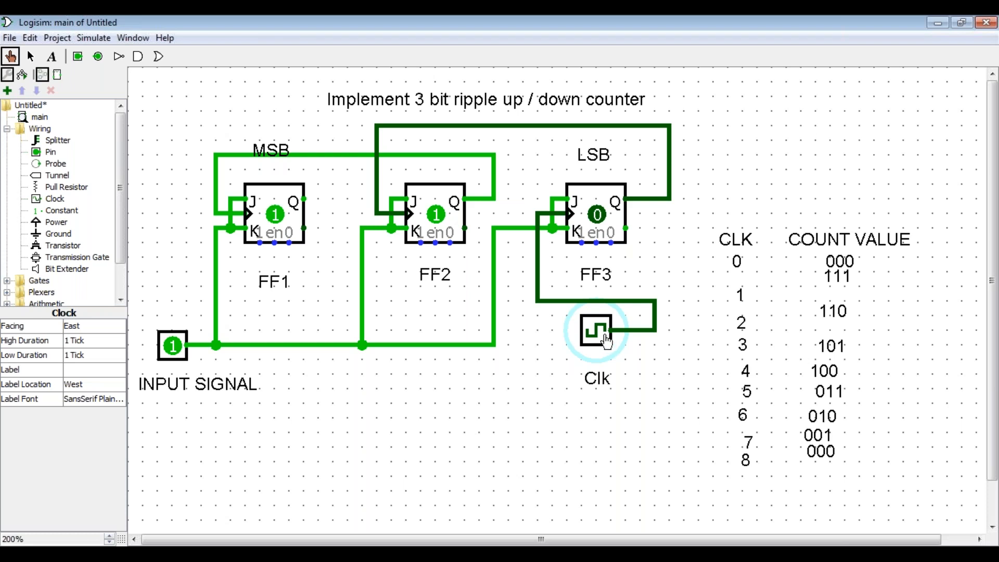
pyautogui.click(605, 344)
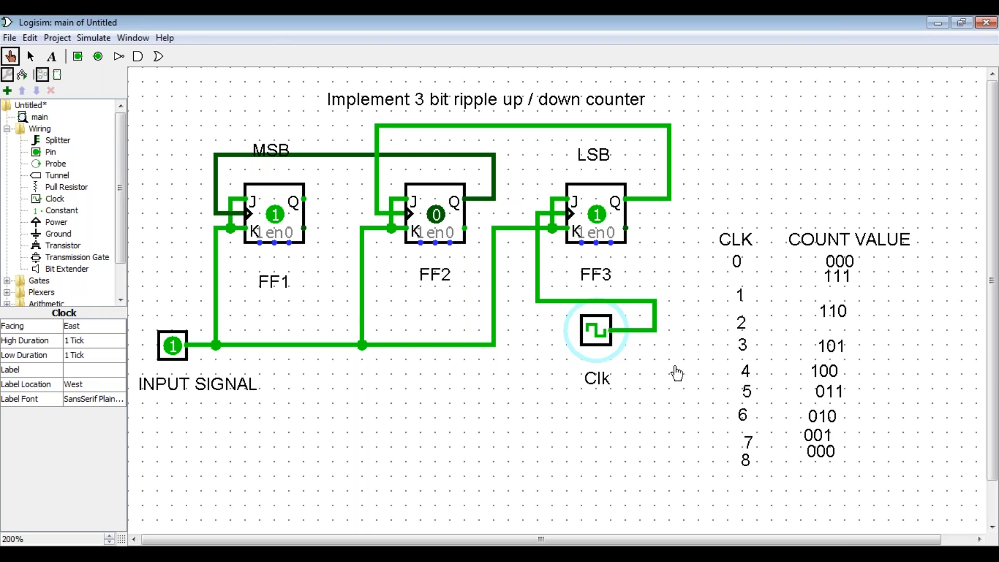
pyautogui.click(597, 331)
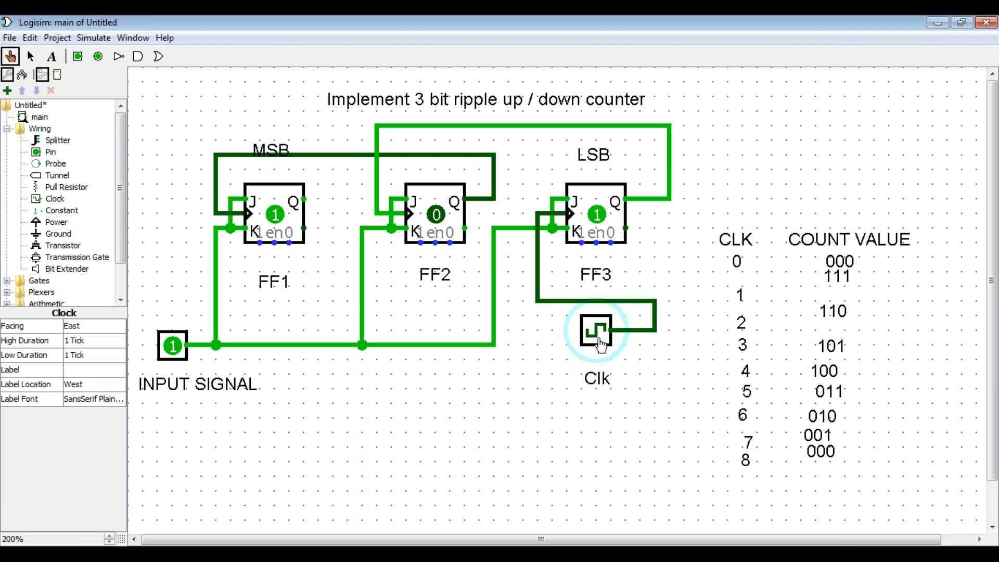
pyautogui.click(599, 336)
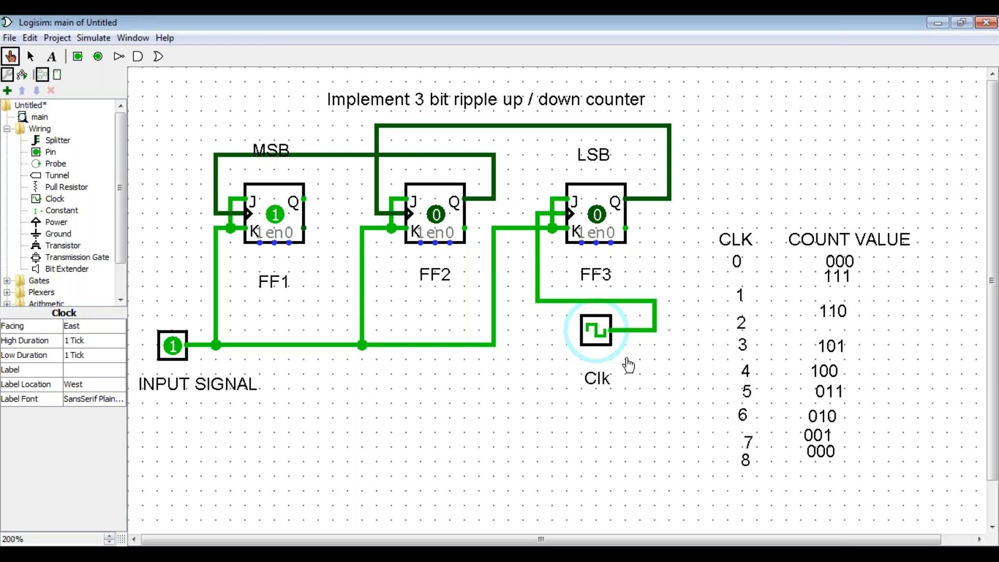
pyautogui.click(599, 341)
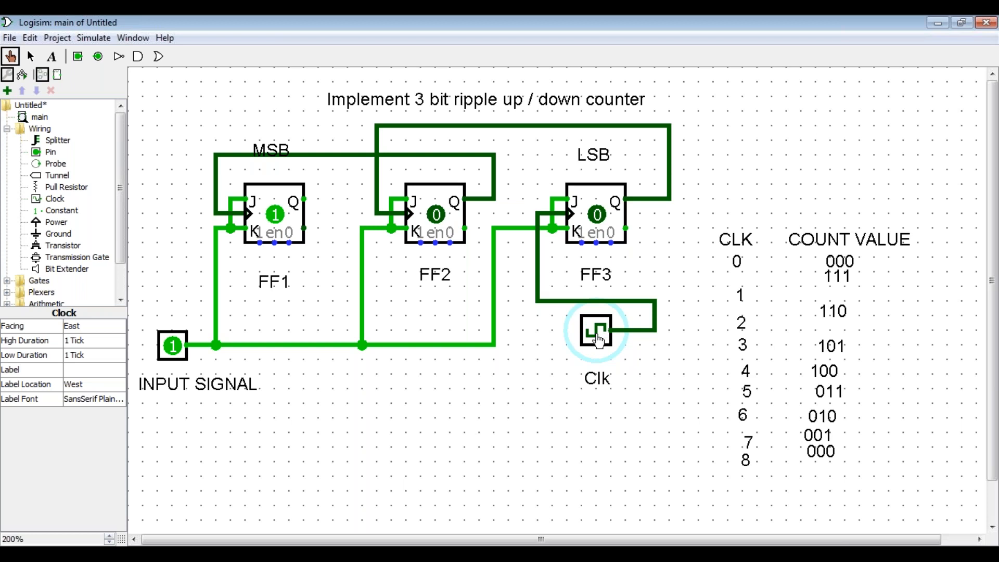
pyautogui.click(599, 340)
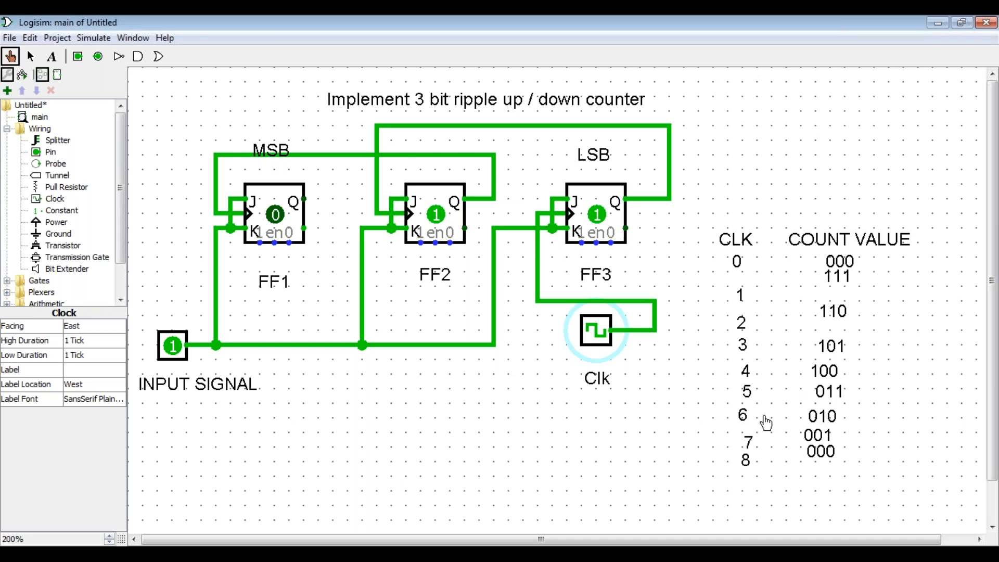
pyautogui.click(593, 342)
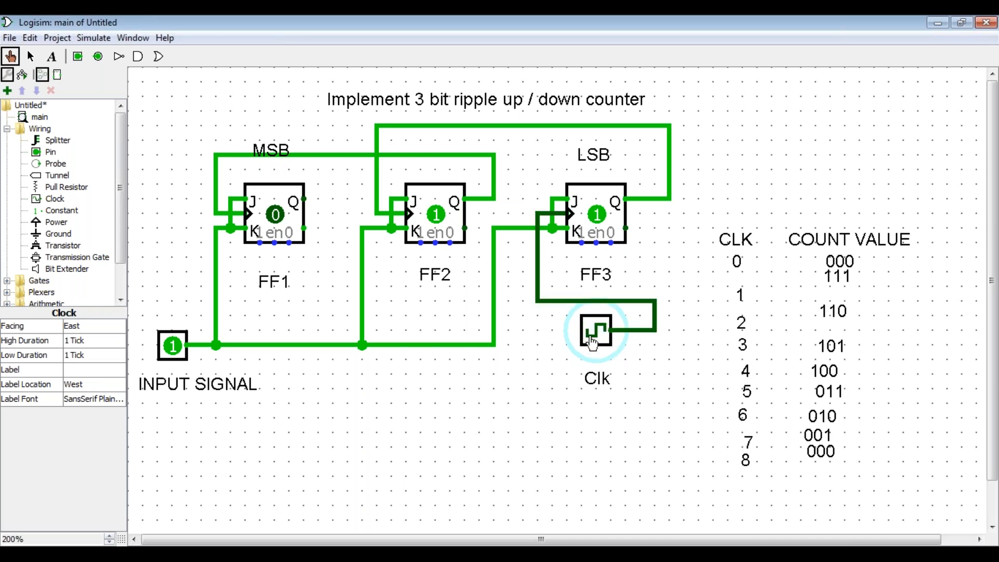
pyautogui.click(592, 343)
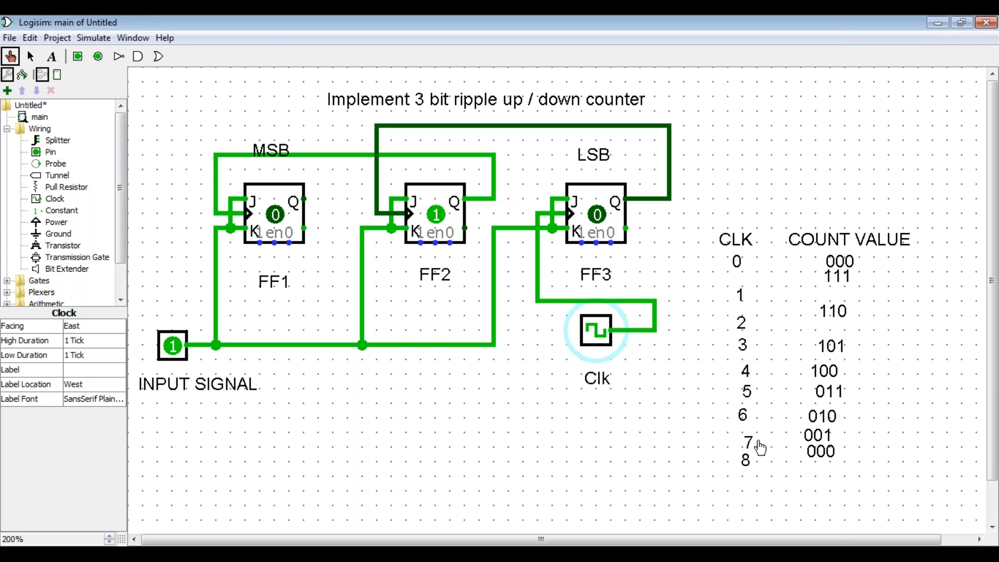
pyautogui.click(602, 341)
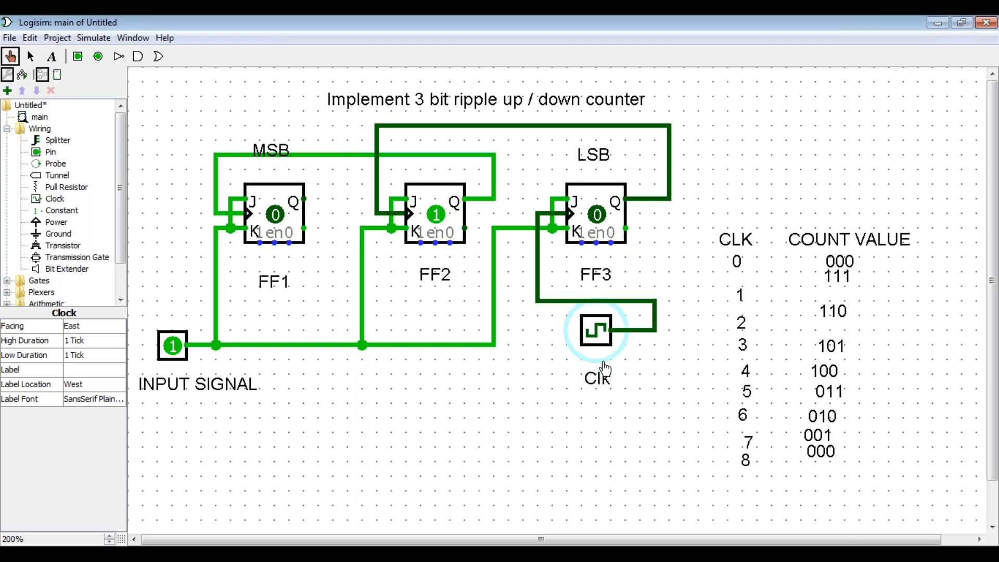
pyautogui.click(603, 341)
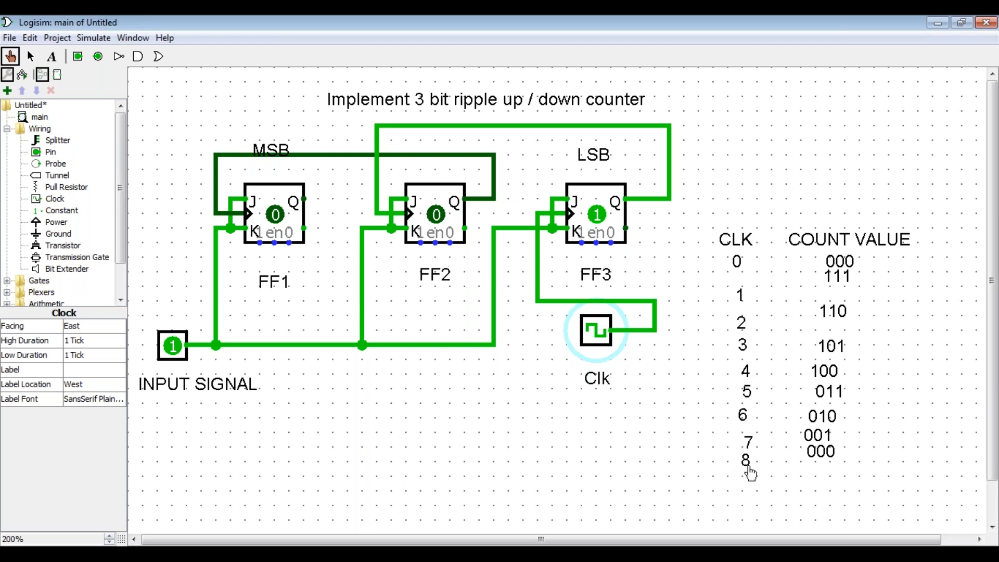
pyautogui.click(605, 338)
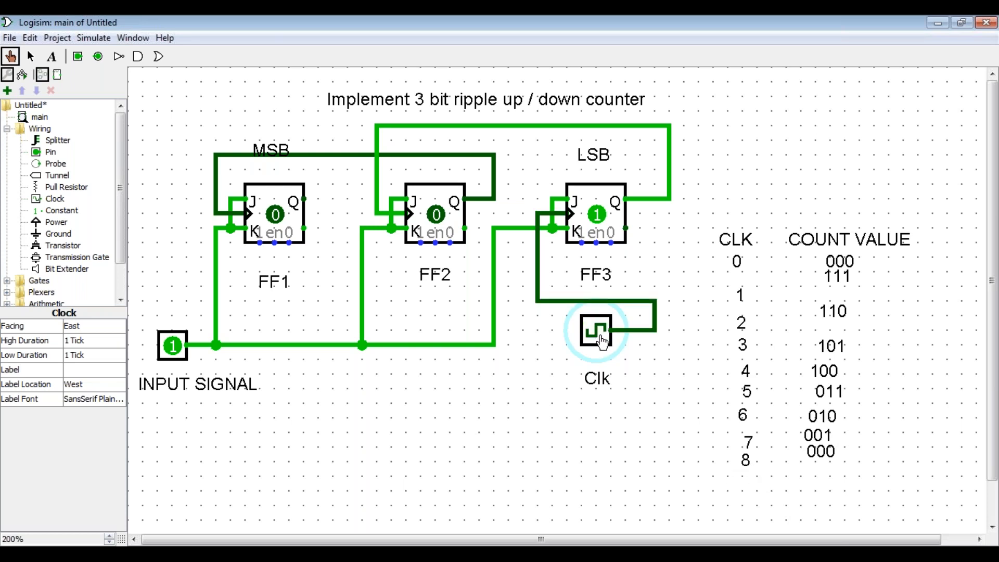
pyautogui.click(603, 342)
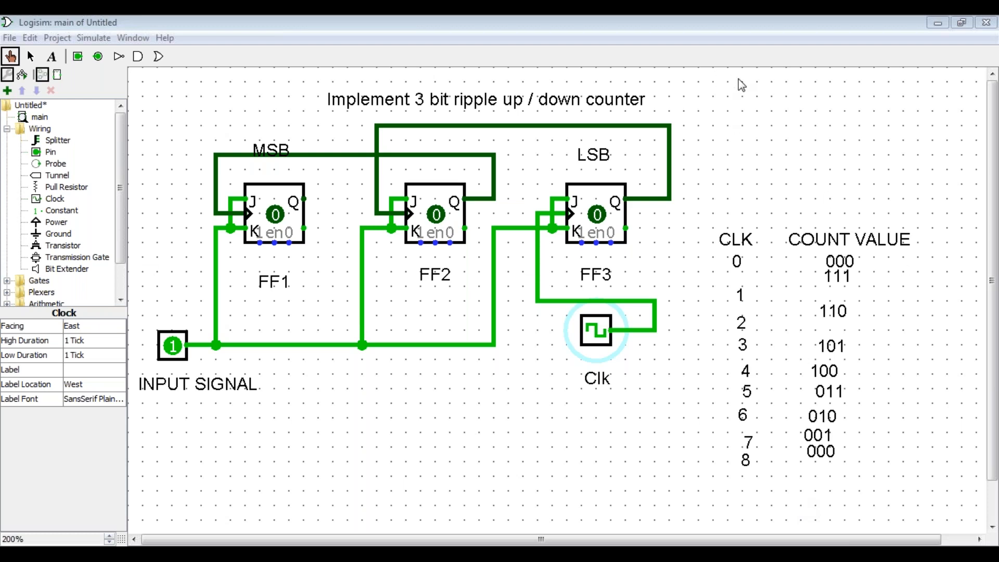
pyautogui.click(832, 263)
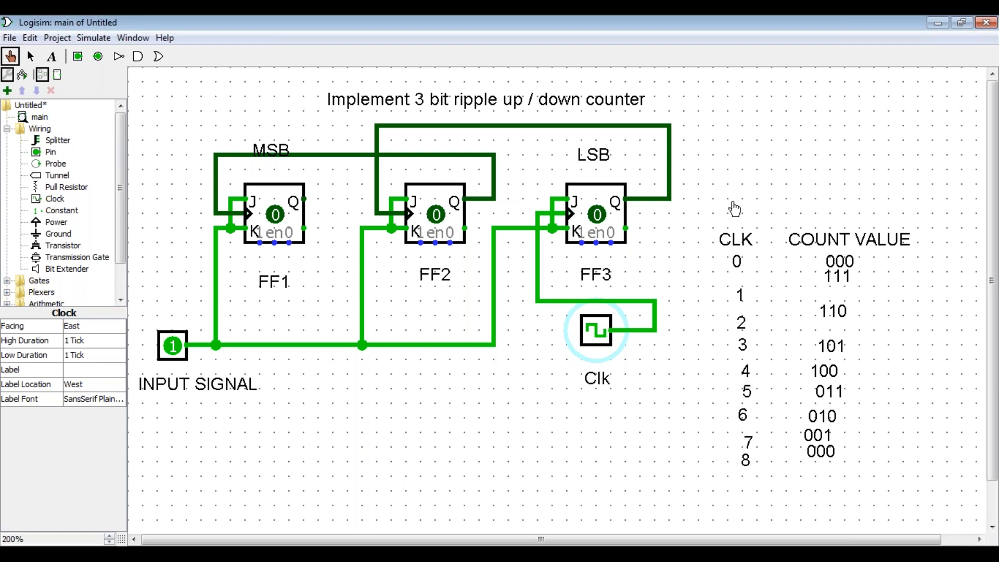
# Step: Set the trigger of flip-flops FF1 and FF2 to Falling Edge
pyautogui.click(30, 57)
pyautogui.click(275, 221)
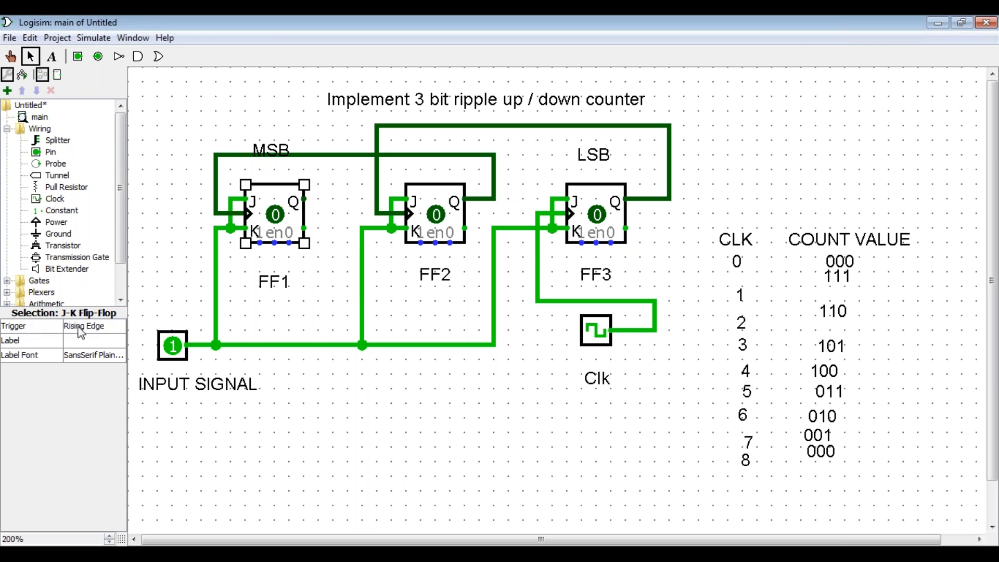
pyautogui.click(92, 328)
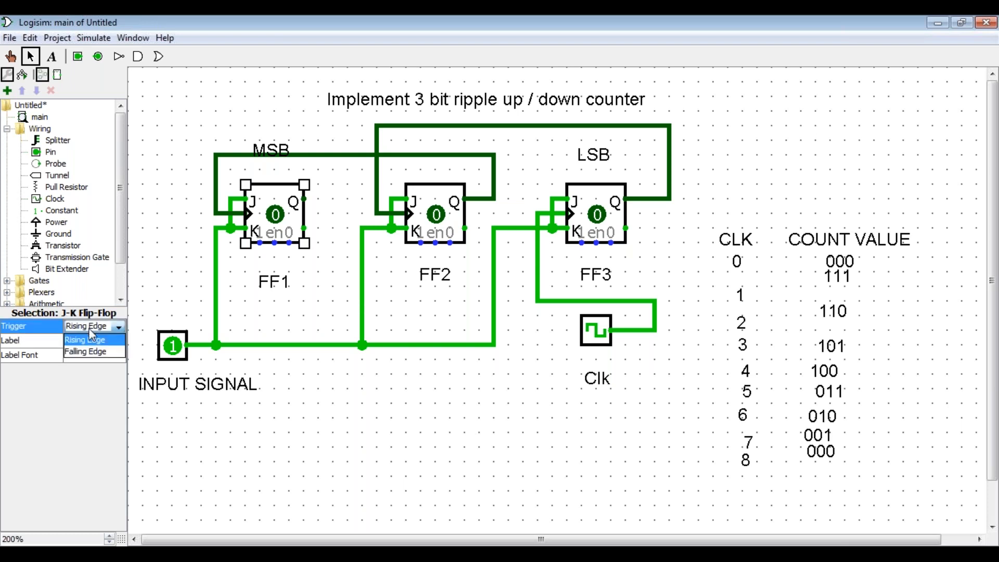
pyautogui.click(95, 352)
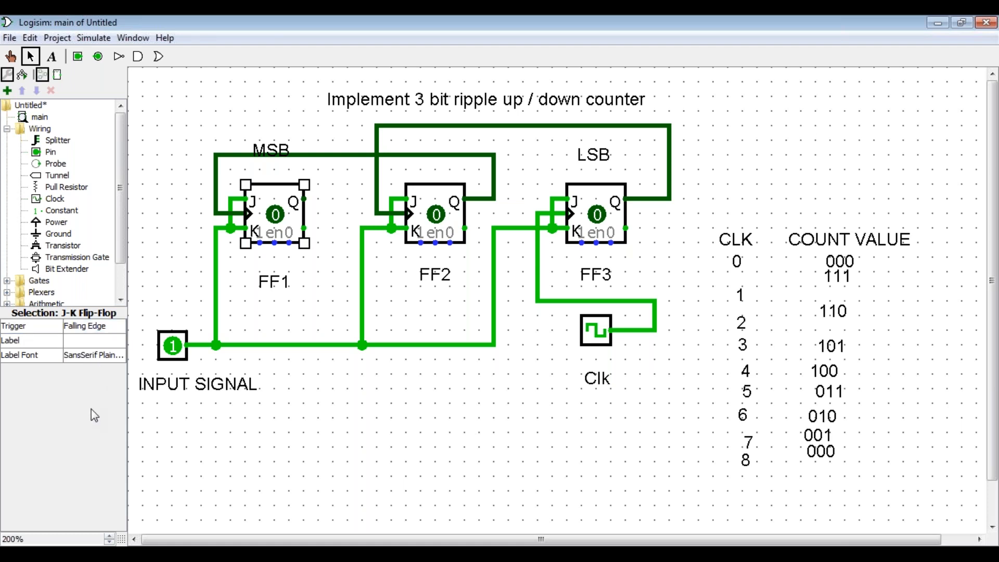
pyautogui.click(445, 220)
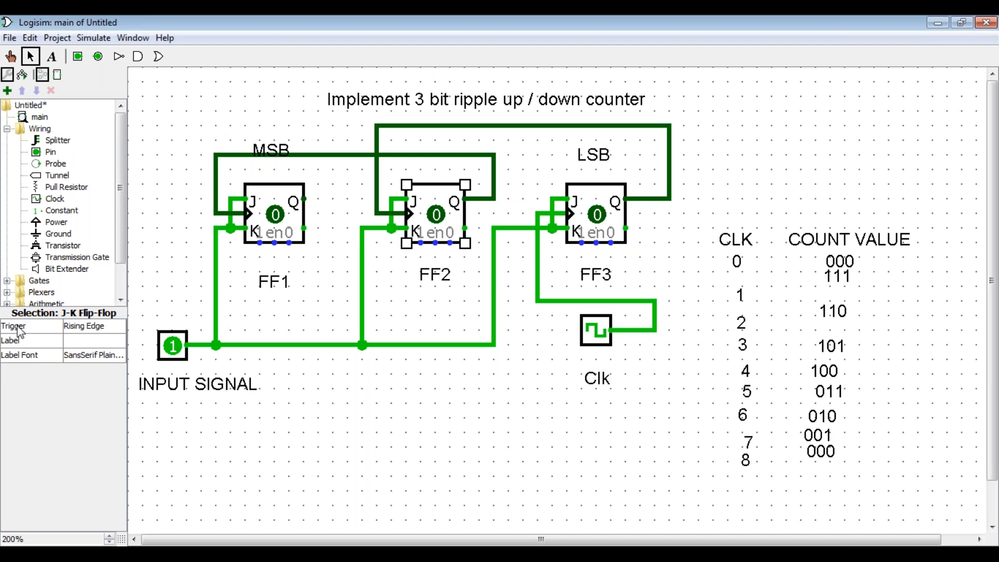
pyautogui.click(97, 328)
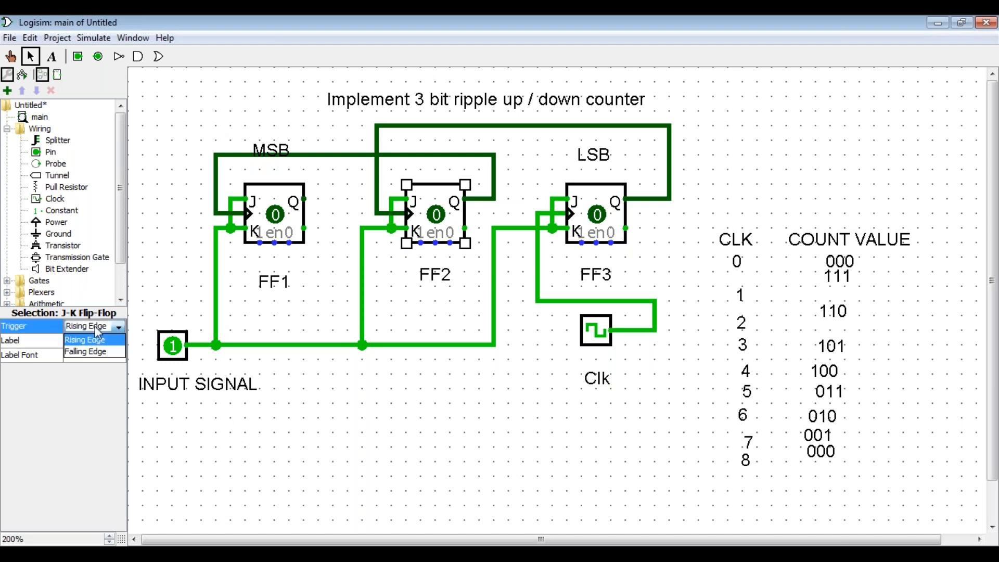
pyautogui.click(97, 353)
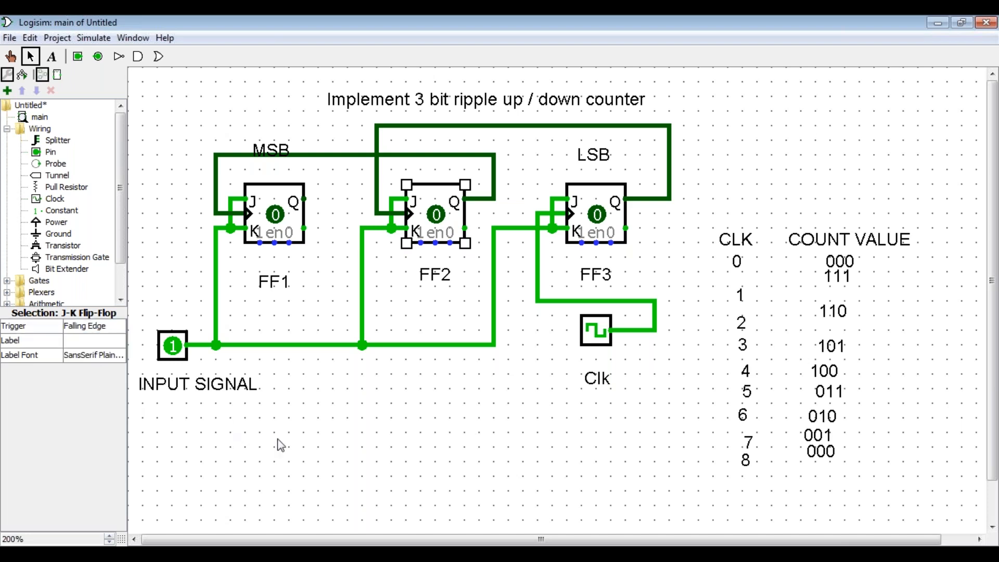
# Step: Set the trigger of flip-flop FF3 to Falling Edge and check the trigger setting of FF1 and FF2
pyautogui.click(597, 218)
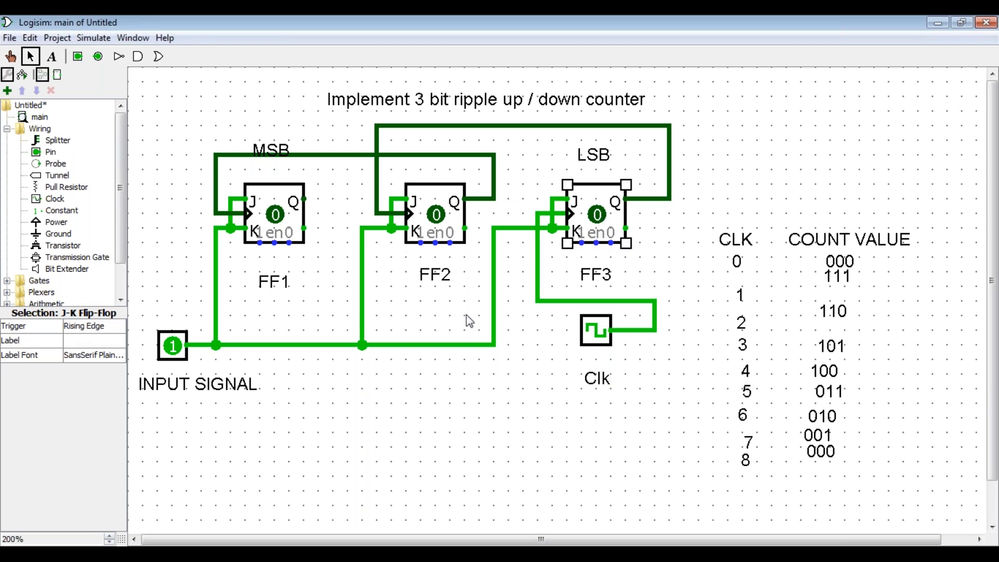
pyautogui.click(96, 328)
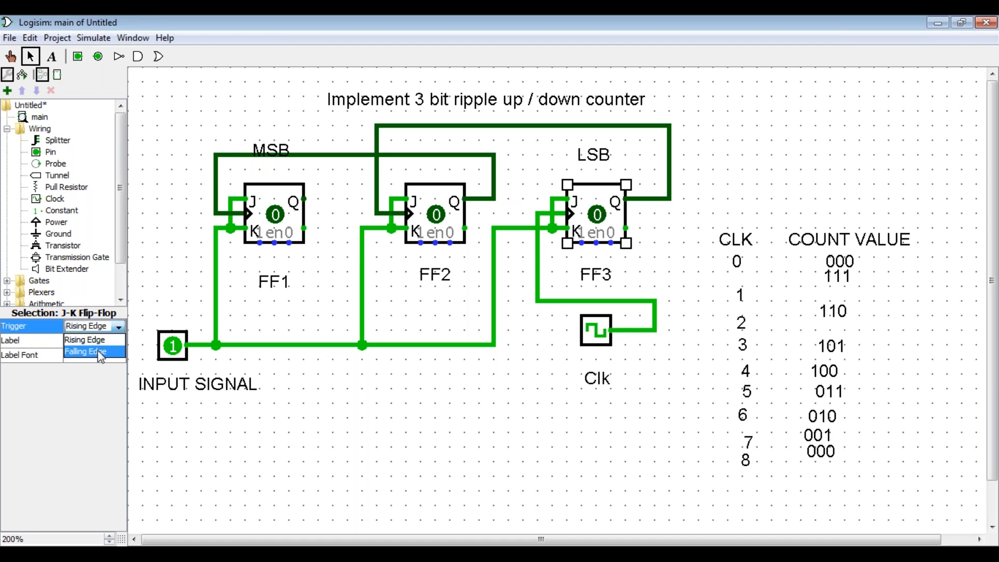
pyautogui.click(100, 357)
pyautogui.click(235, 429)
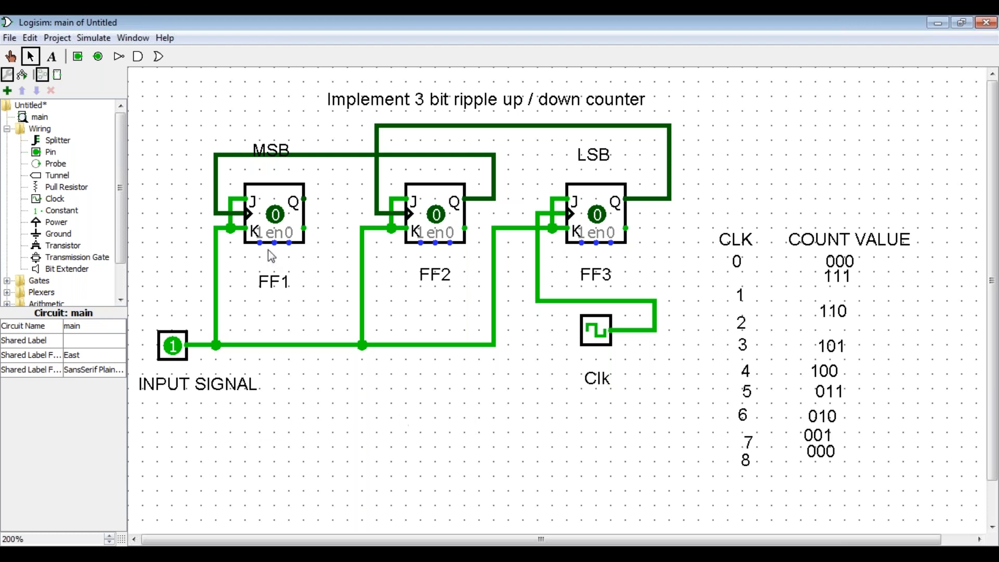
pyautogui.click(276, 221)
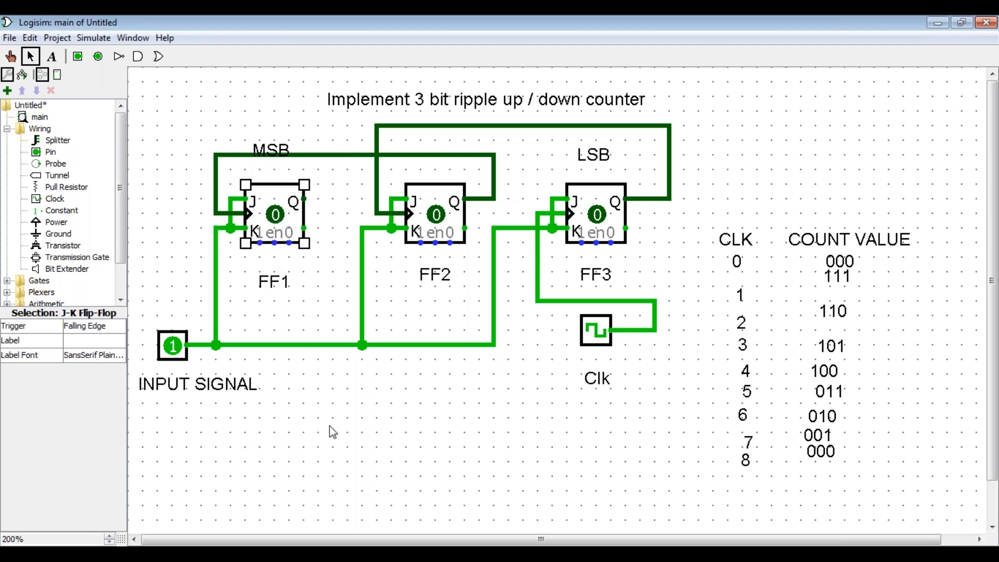
pyautogui.click(433, 219)
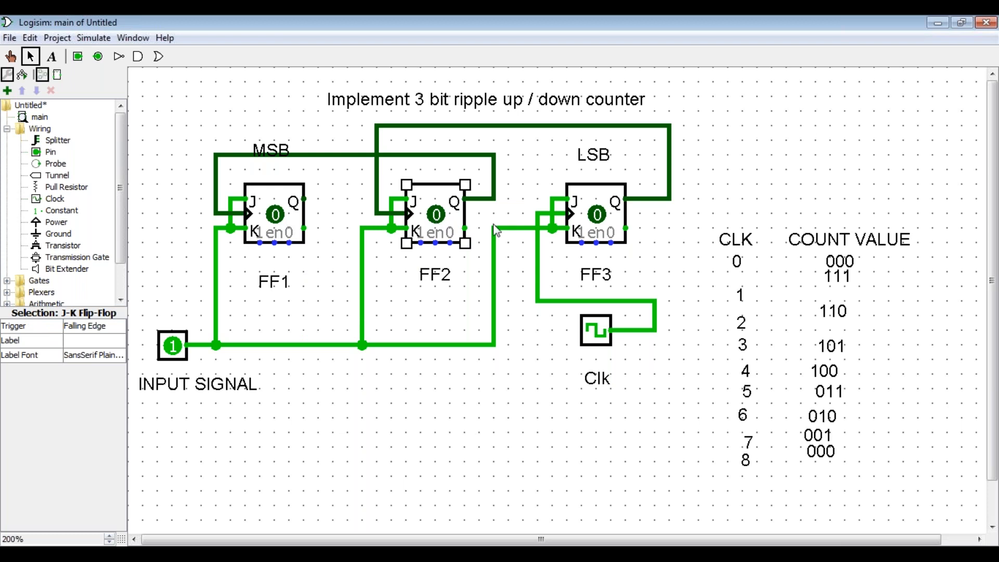
pyautogui.click(544, 491)
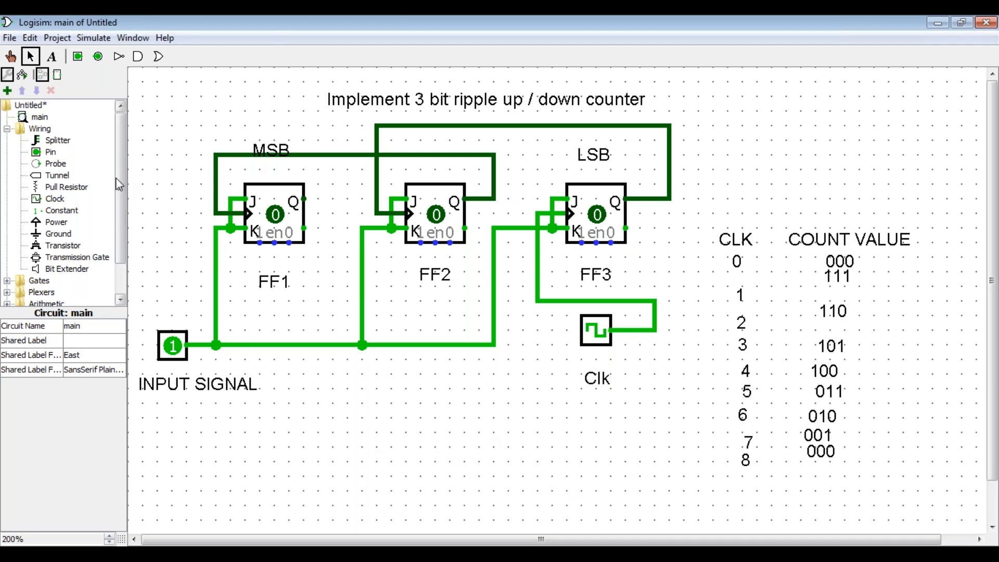
# Step: Reset the simulation and set the INPUT SIGNAL pin to 1 with the Poke tool
pyautogui.click(94, 38)
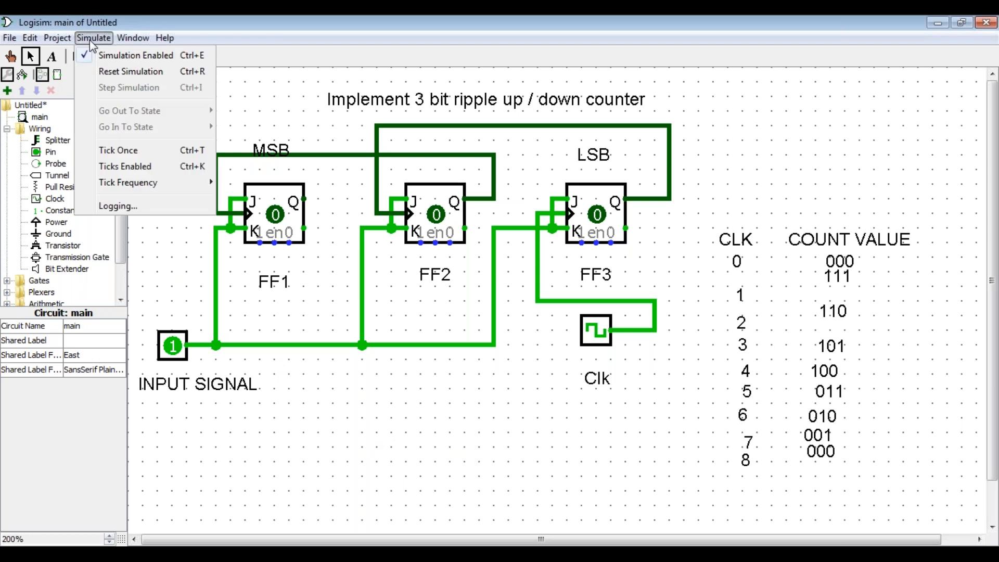
pyautogui.click(117, 71)
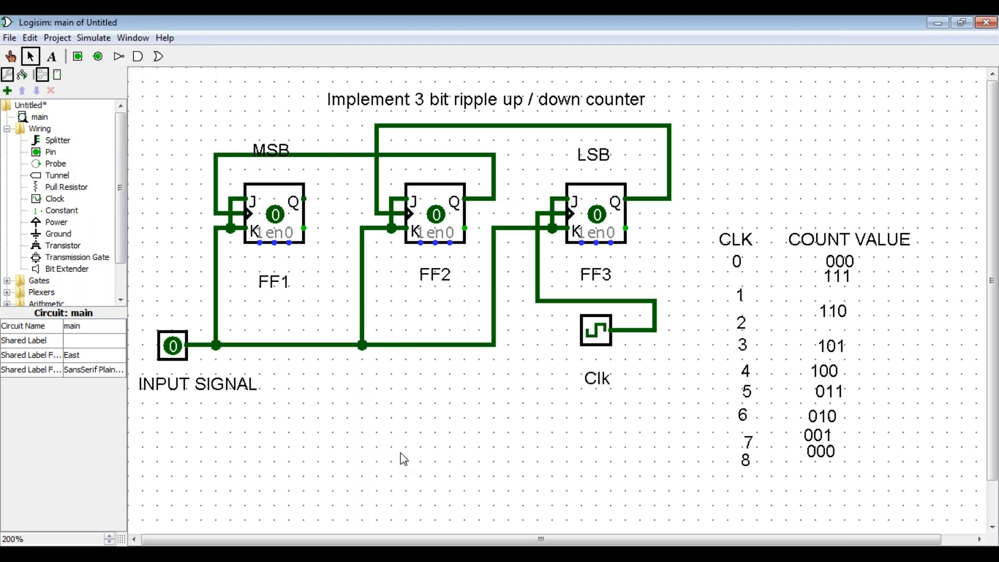
pyautogui.click(10, 56)
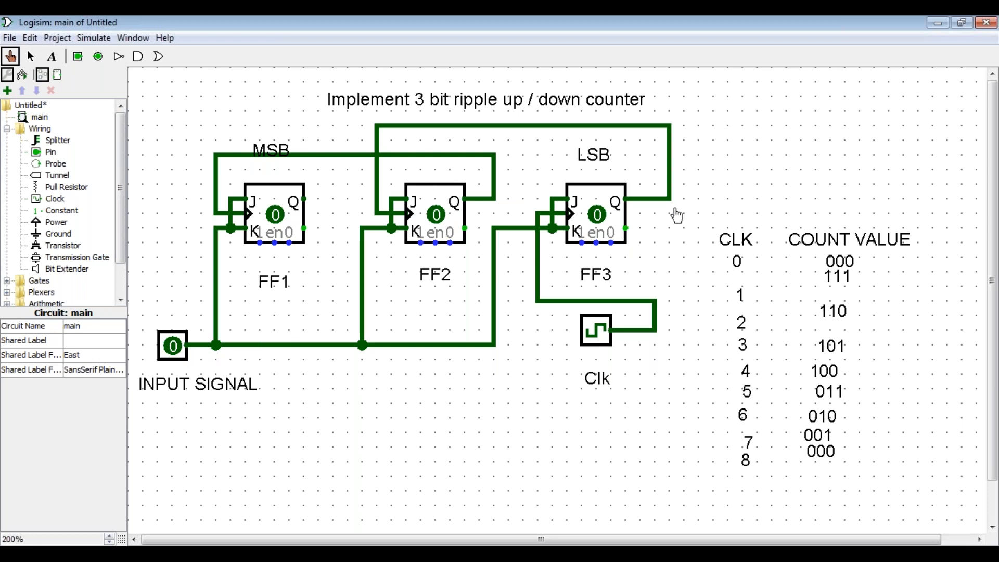
pyautogui.click(174, 349)
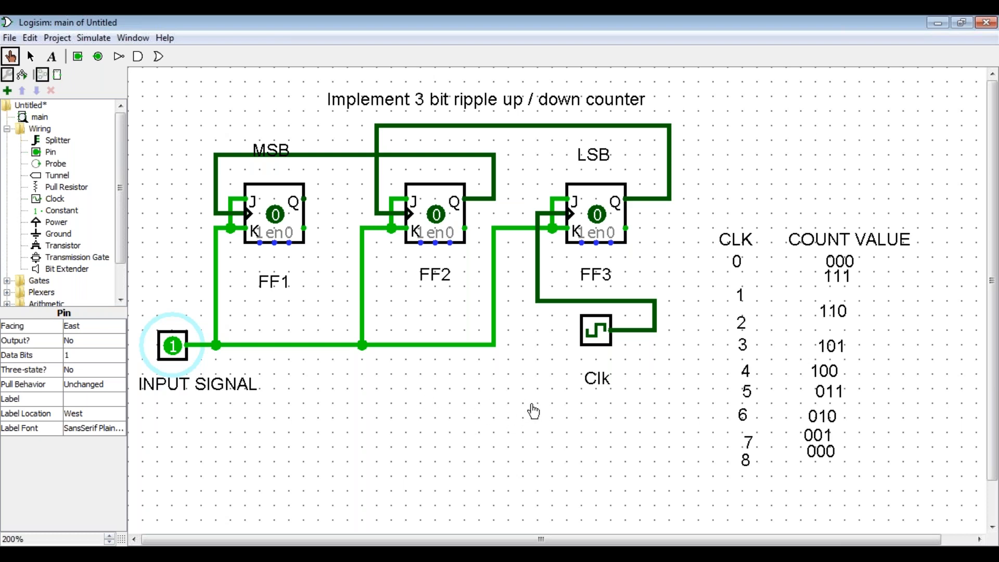
# Step: Toggle the Clk source through one falling edge and record the count as the text "CLK 1 001" below the circuit
pyautogui.click(601, 340)
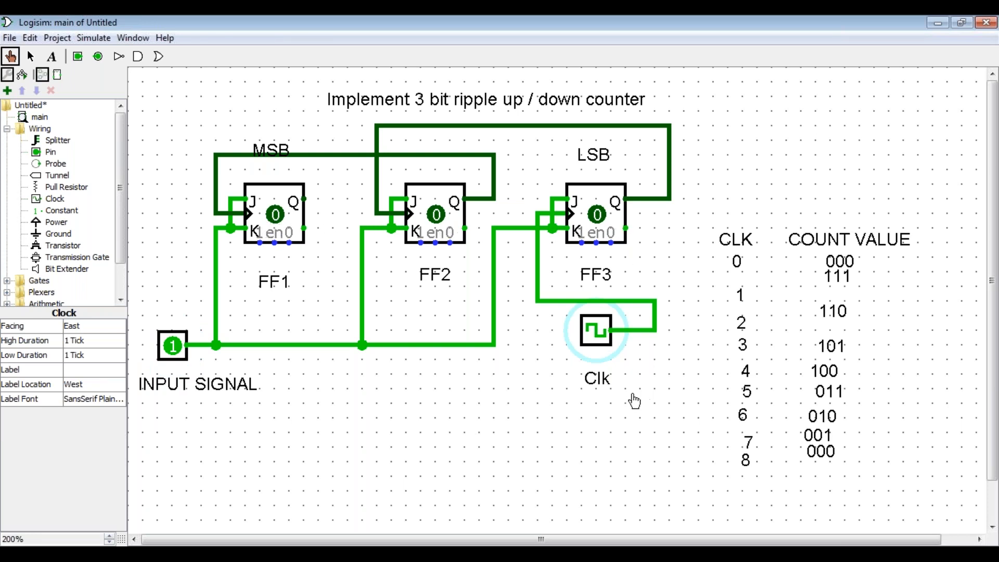
pyautogui.click(596, 341)
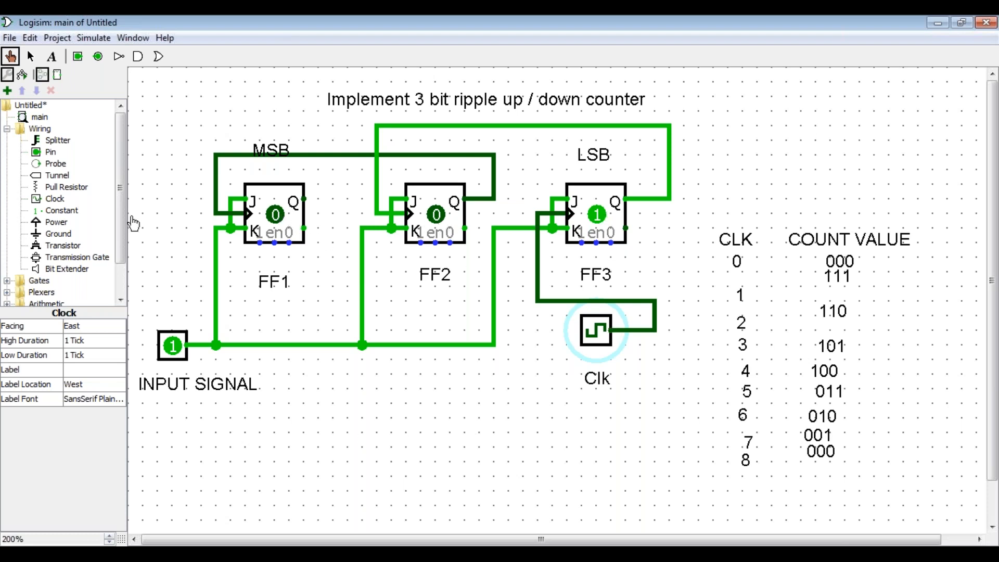
pyautogui.click(52, 56)
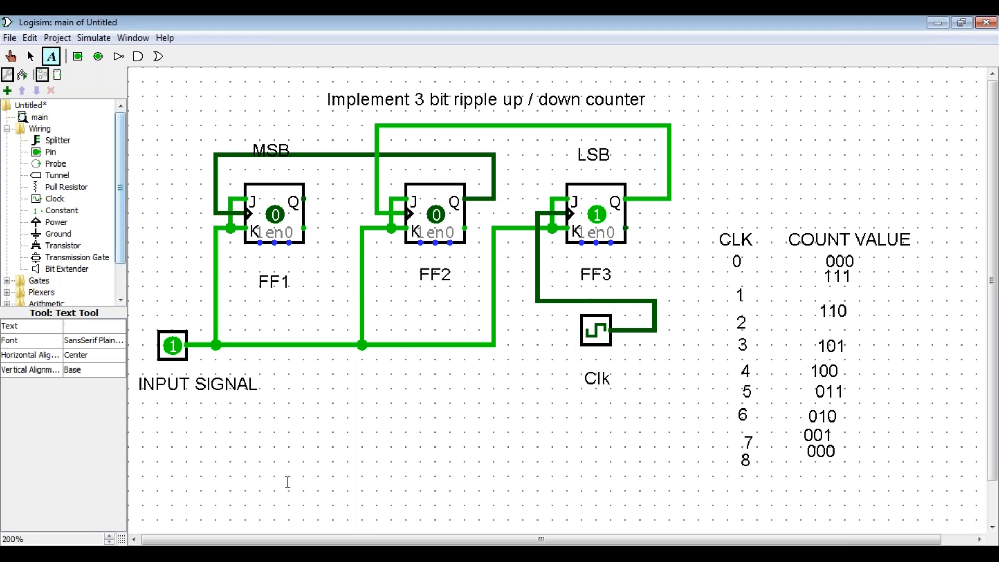
pyautogui.click(308, 455)
pyautogui.write('1')
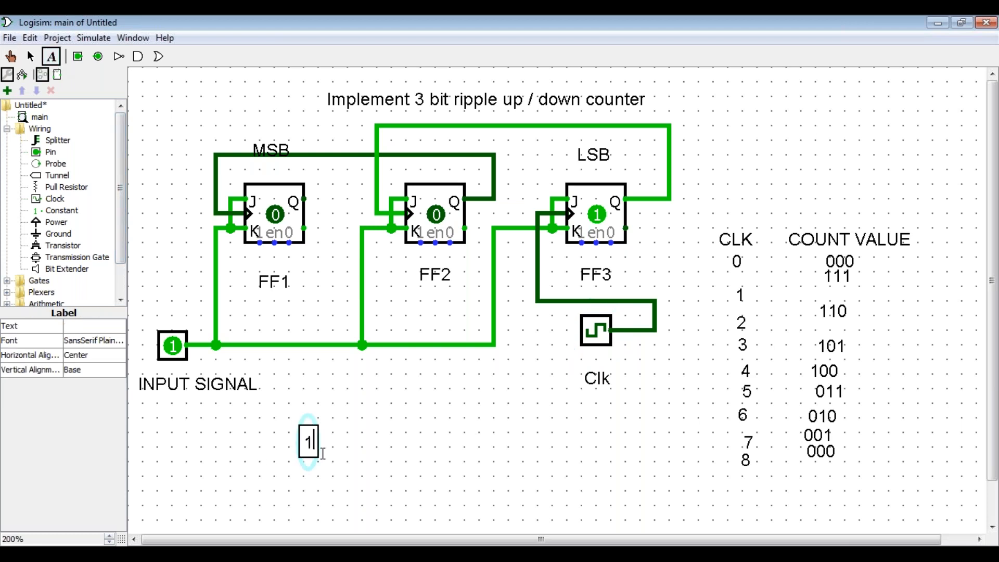
pyautogui.click(297, 442)
pyautogui.write('CLK')
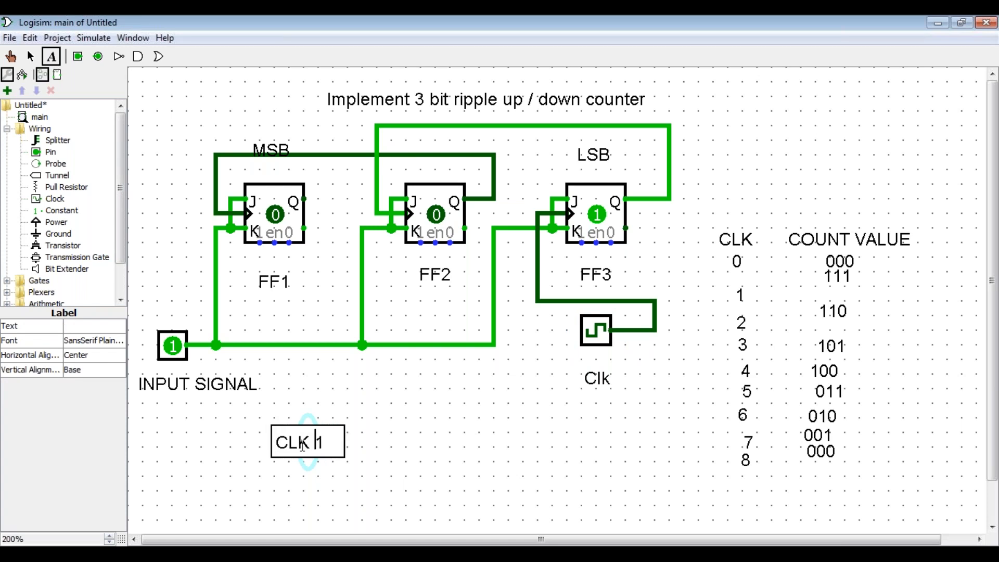
pyautogui.click(333, 443)
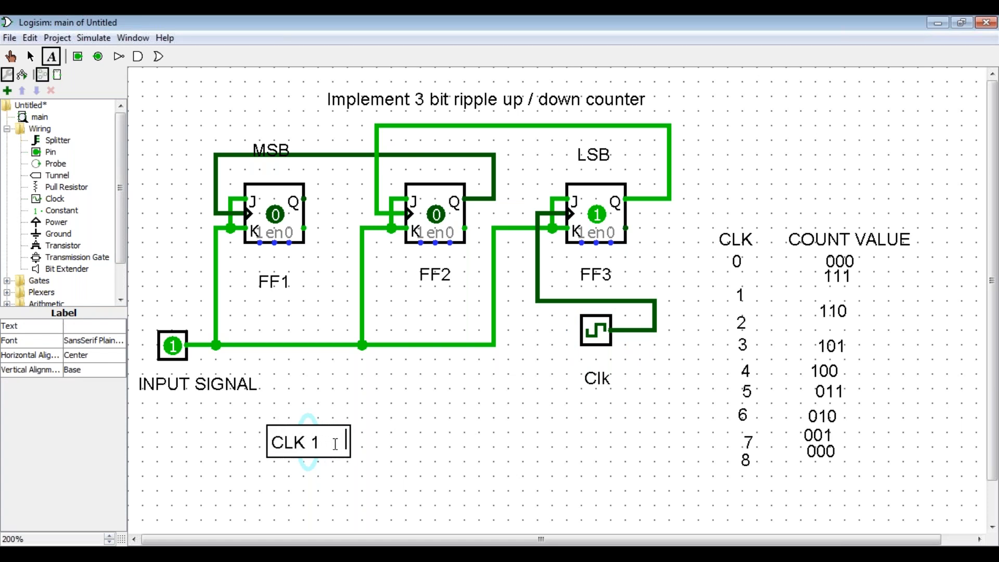
pyautogui.write('00')
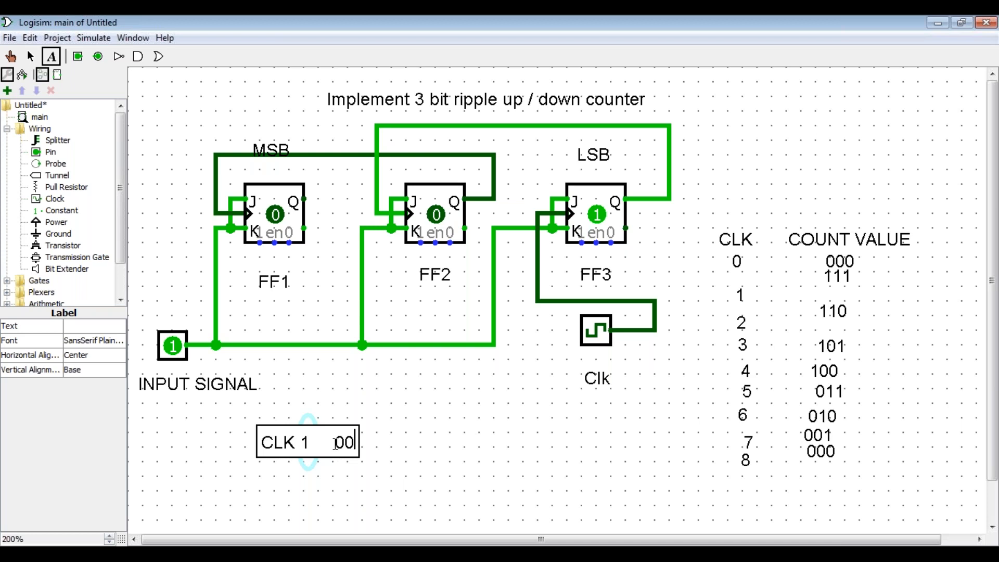
pyautogui.write('1')
pyautogui.click(333, 465)
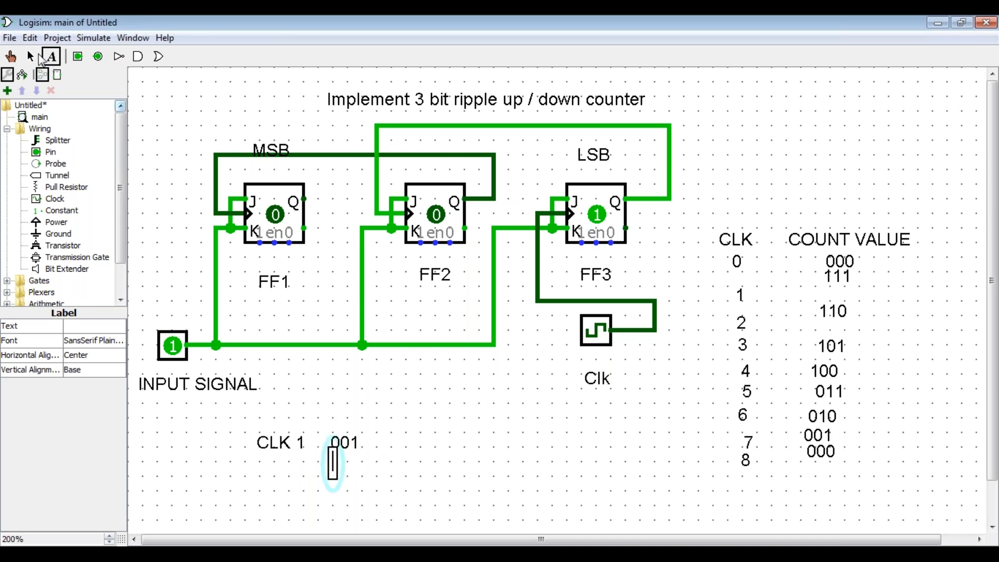
pyautogui.click(31, 58)
# Step: Toggle the Clk source through a second falling edge and record "CLK 2" and "010" beneath the CLK 1 row
pyautogui.click(11, 56)
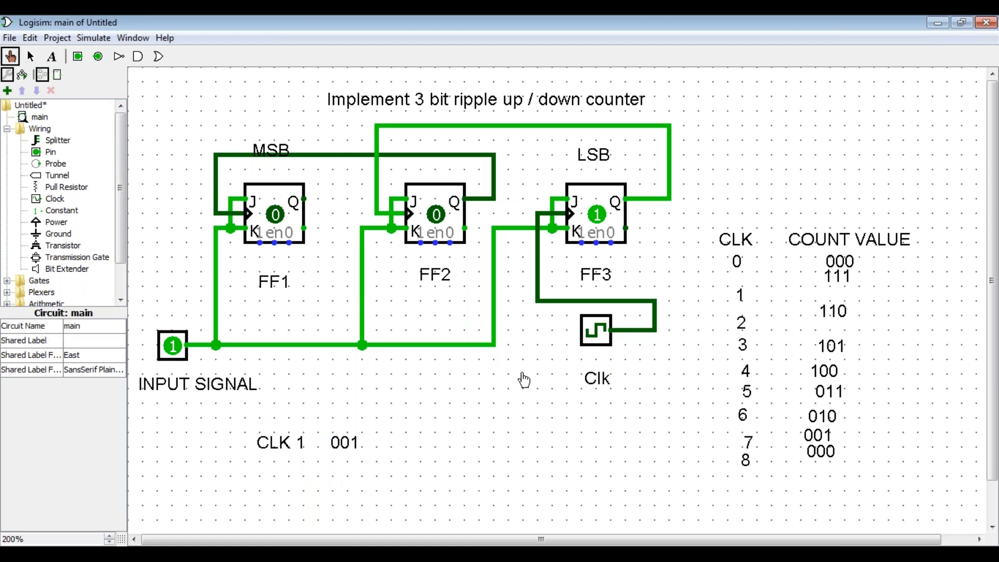
pyautogui.click(602, 339)
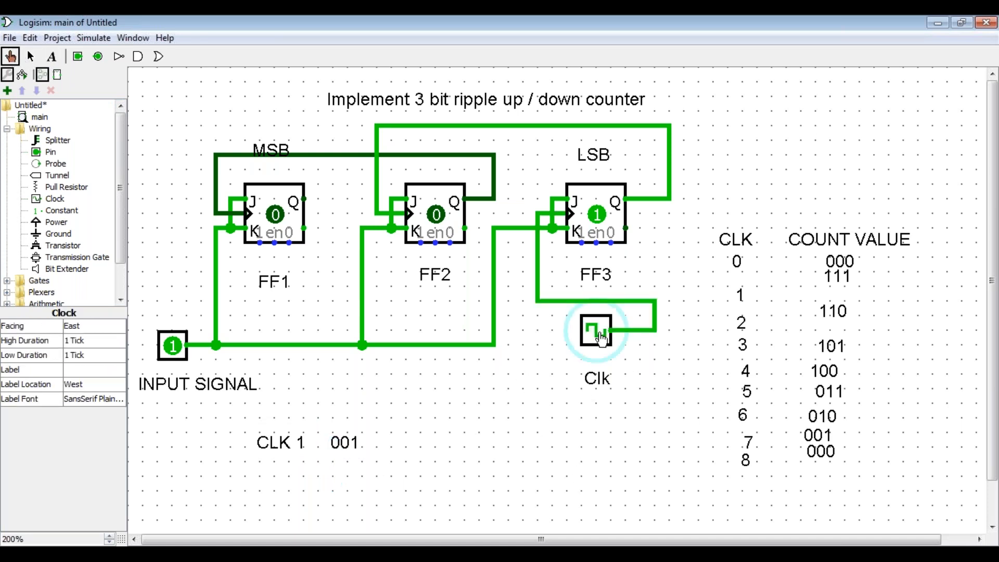
pyautogui.click(602, 338)
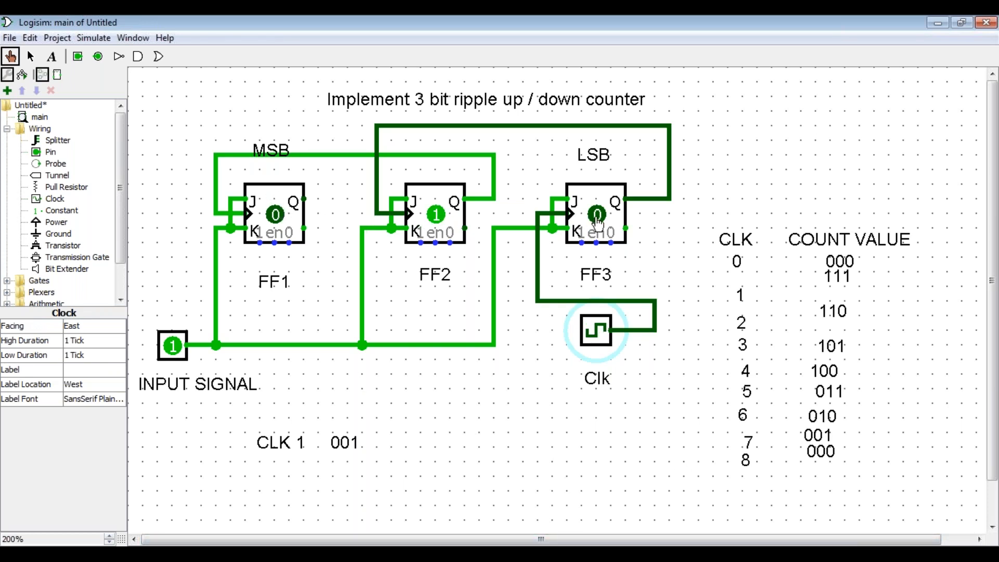
pyautogui.click(53, 58)
pyautogui.click(374, 441)
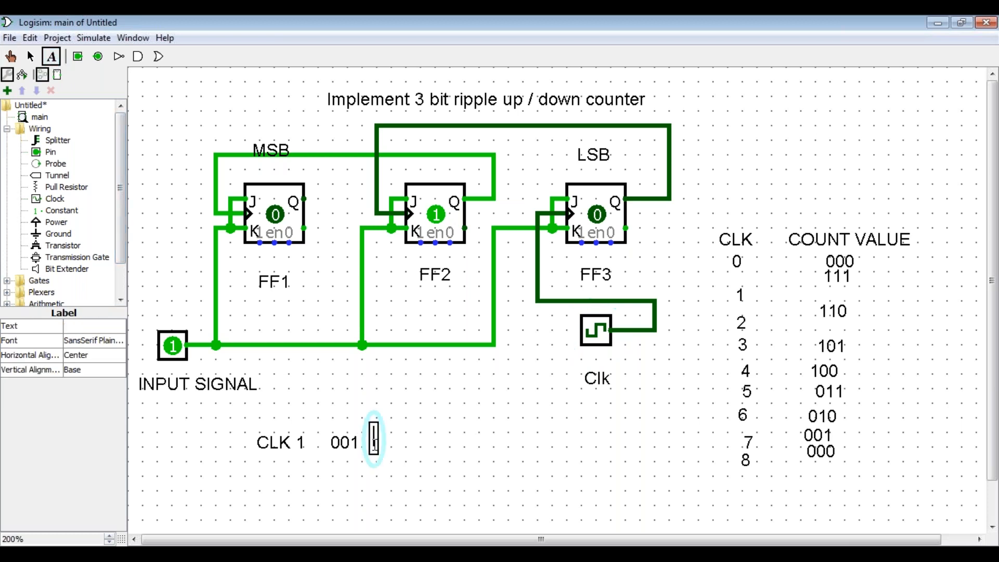
pyautogui.click(277, 470)
pyautogui.write('CLK 2')
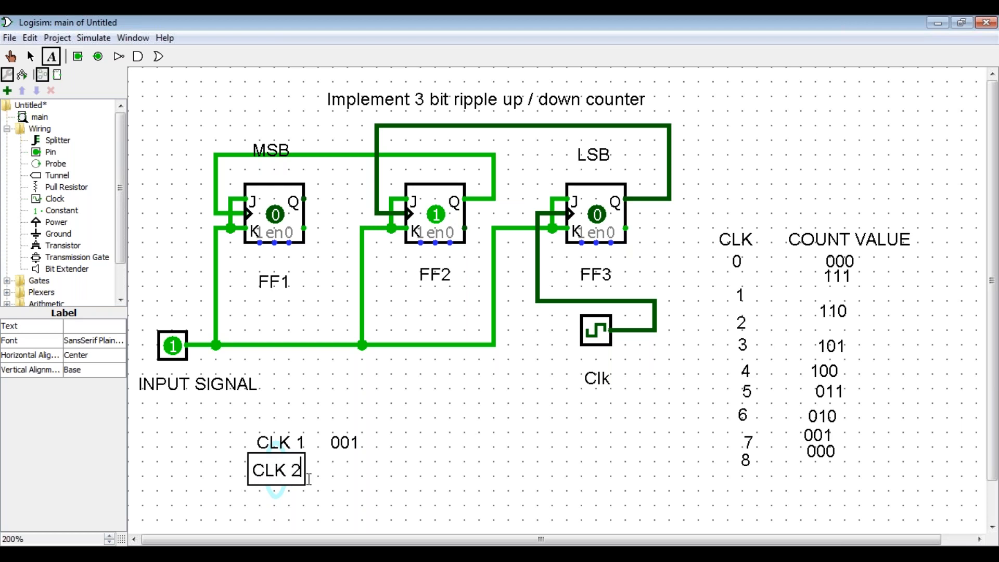
pyautogui.click(340, 474)
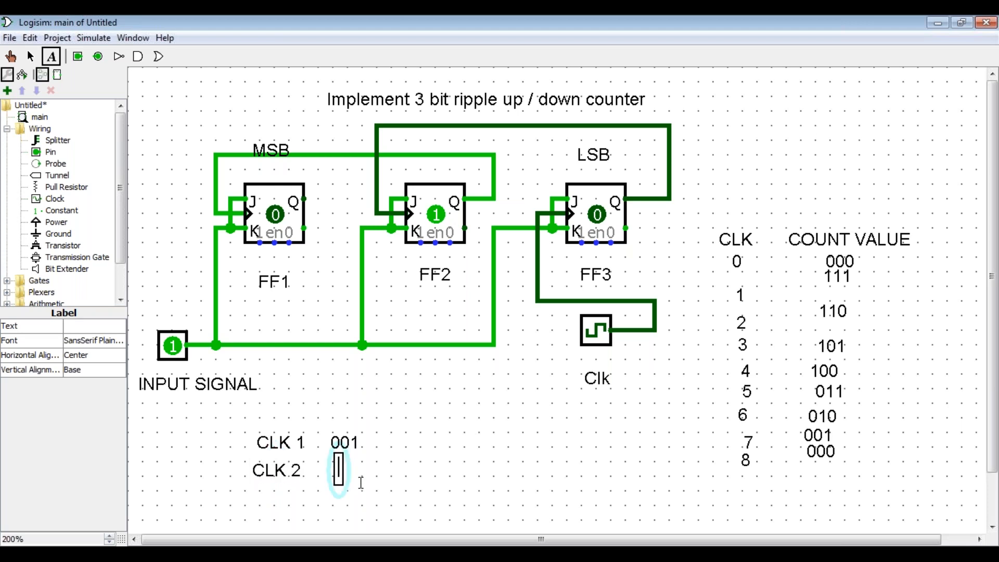
pyautogui.write('010')
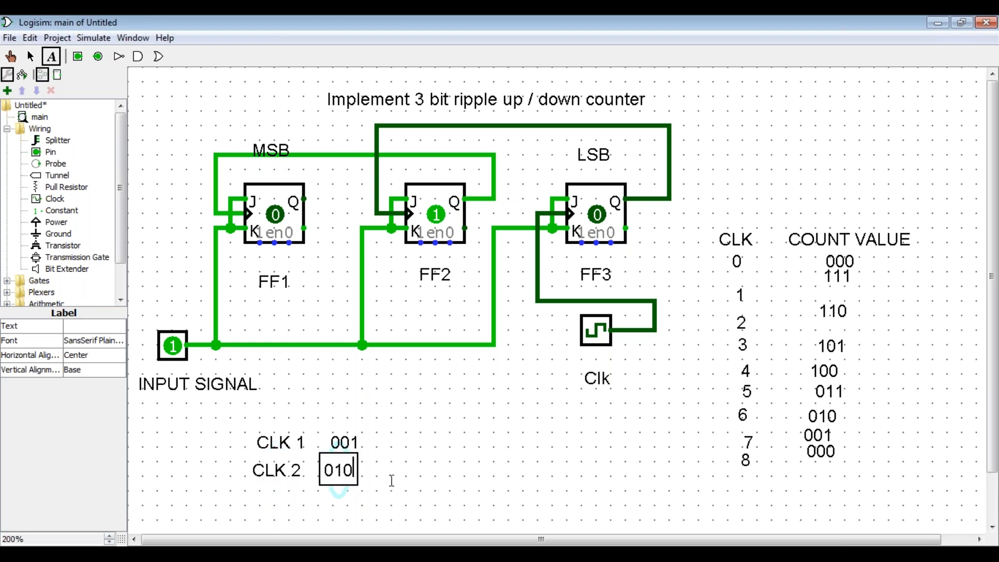
pyautogui.click(410, 474)
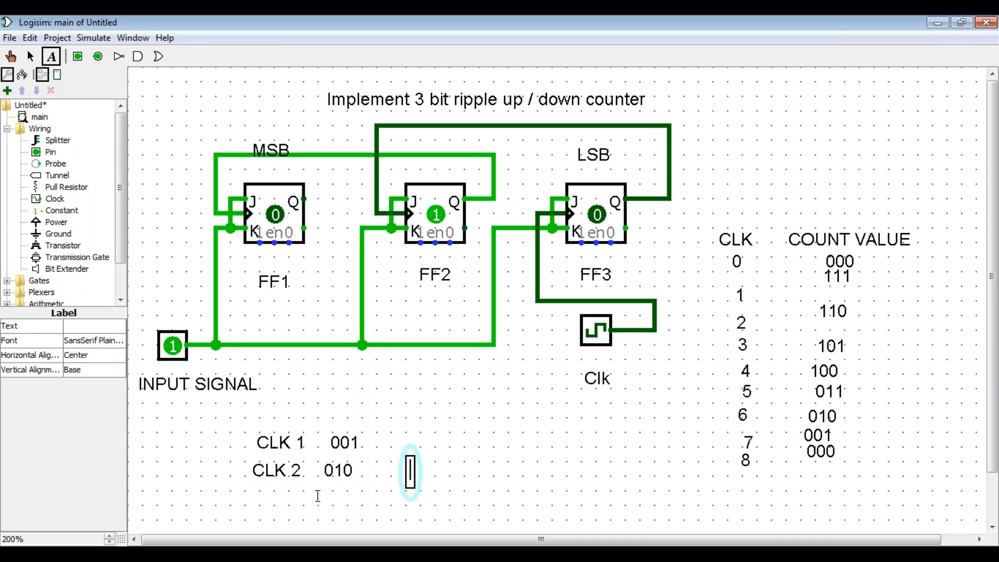
# Step: Toggle the Clk source with the Poke tool through five more falling edges to advance the counter to 111
pyautogui.click(10, 55)
pyautogui.click(596, 339)
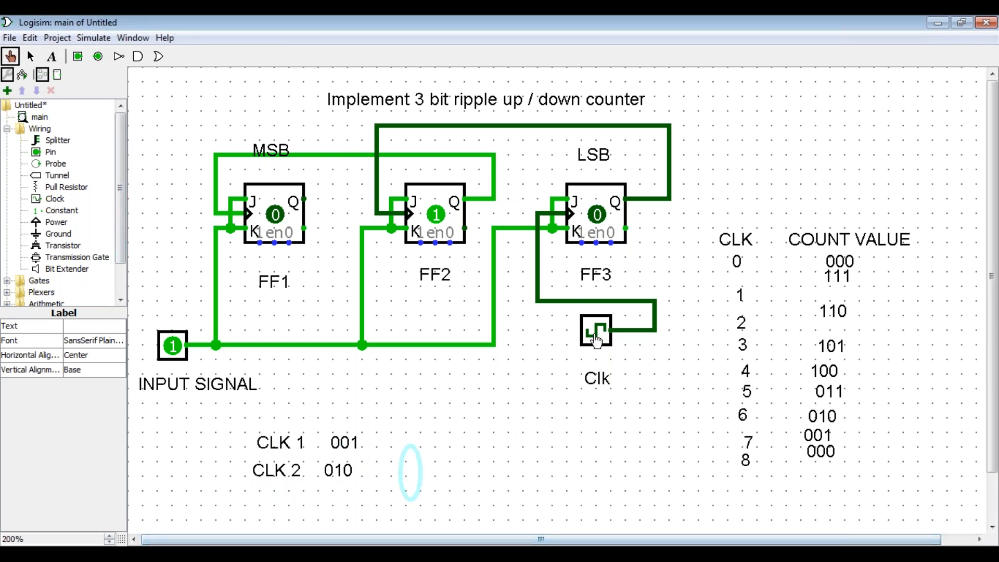
pyautogui.click(596, 339)
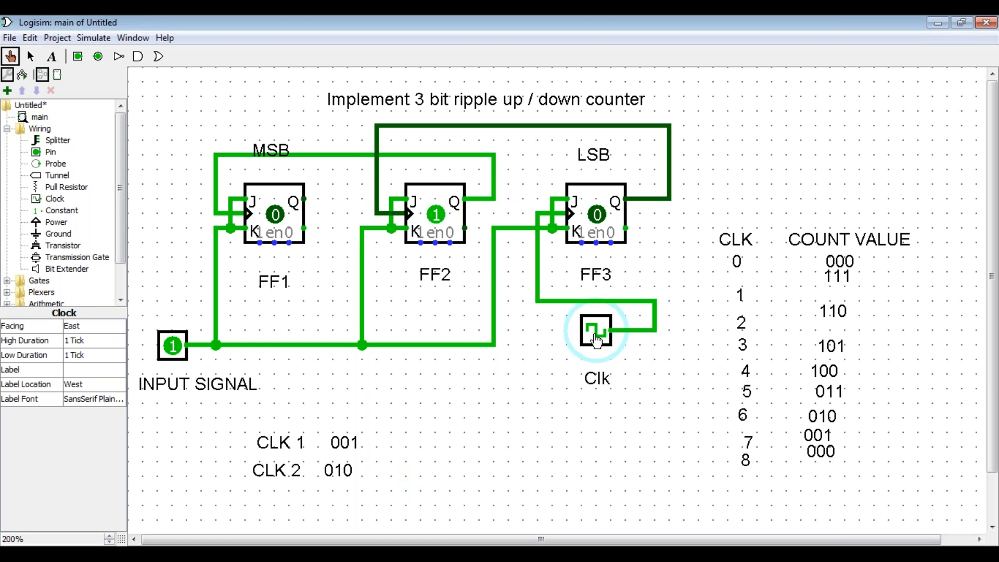
pyautogui.click(596, 339)
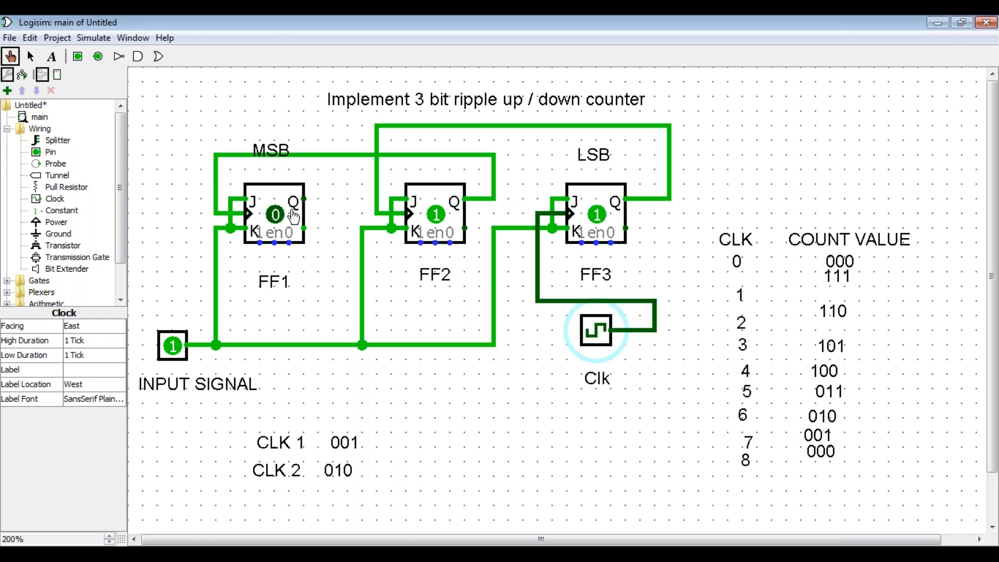
pyautogui.click(602, 338)
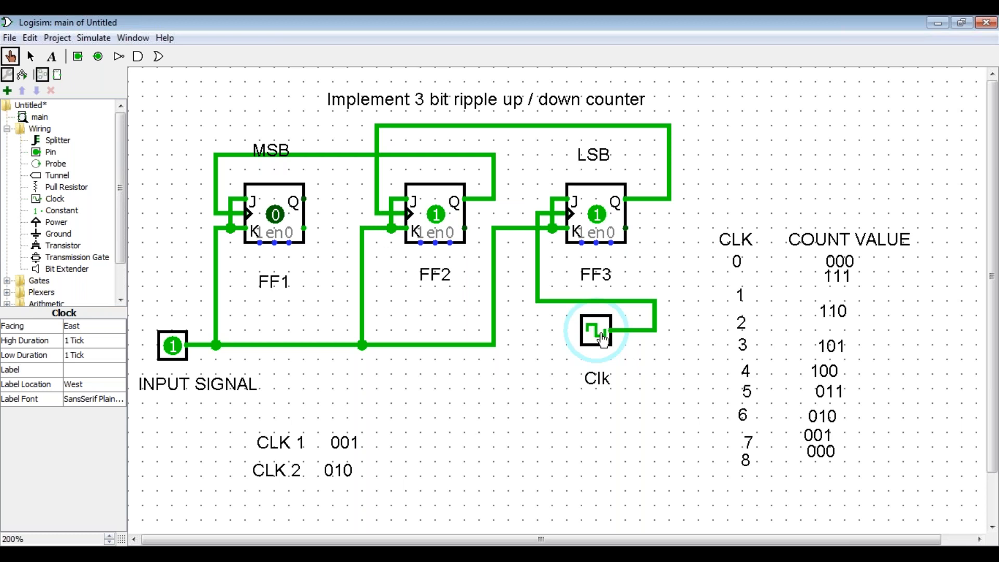
pyautogui.click(603, 339)
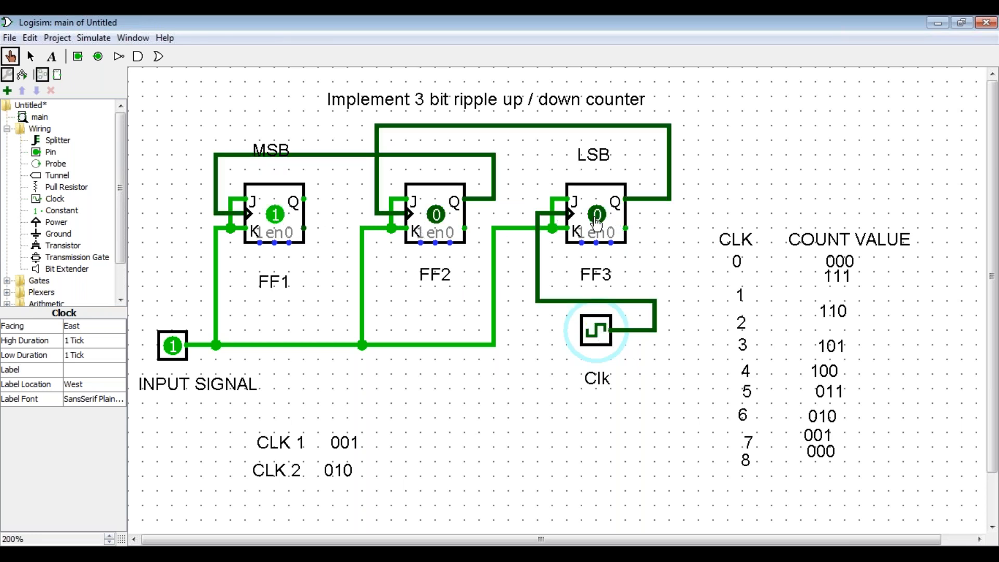
pyautogui.click(601, 333)
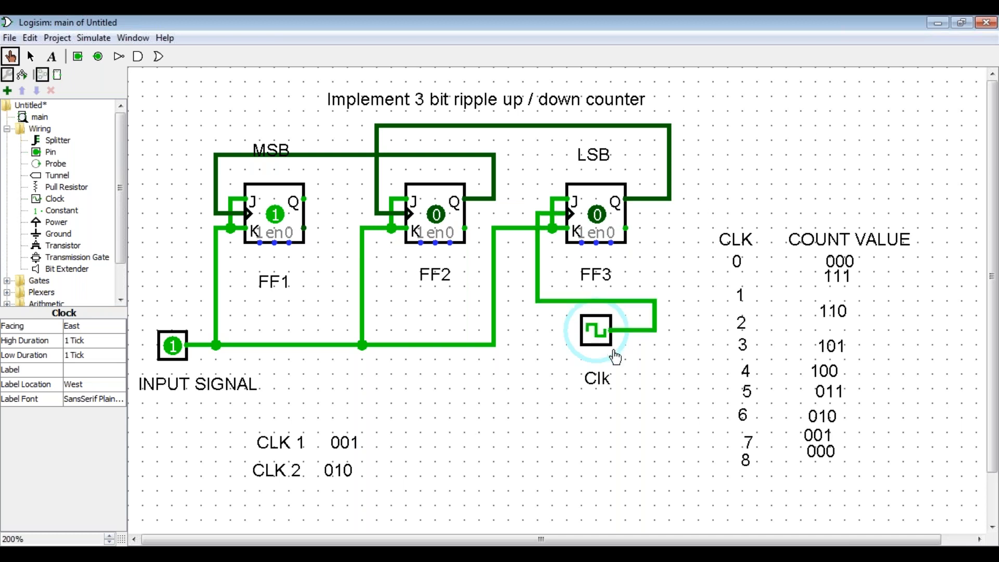
pyautogui.click(601, 341)
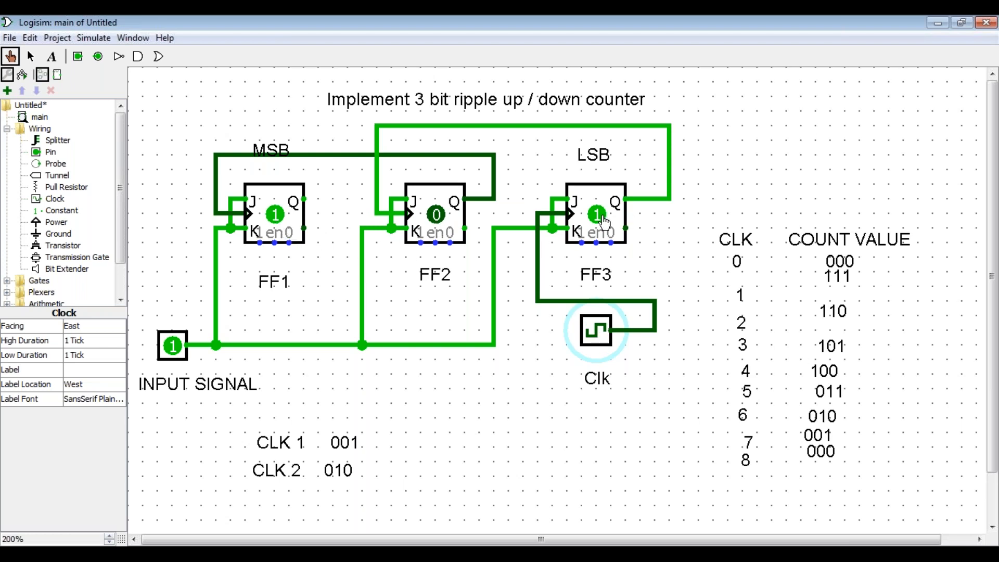
pyautogui.click(601, 338)
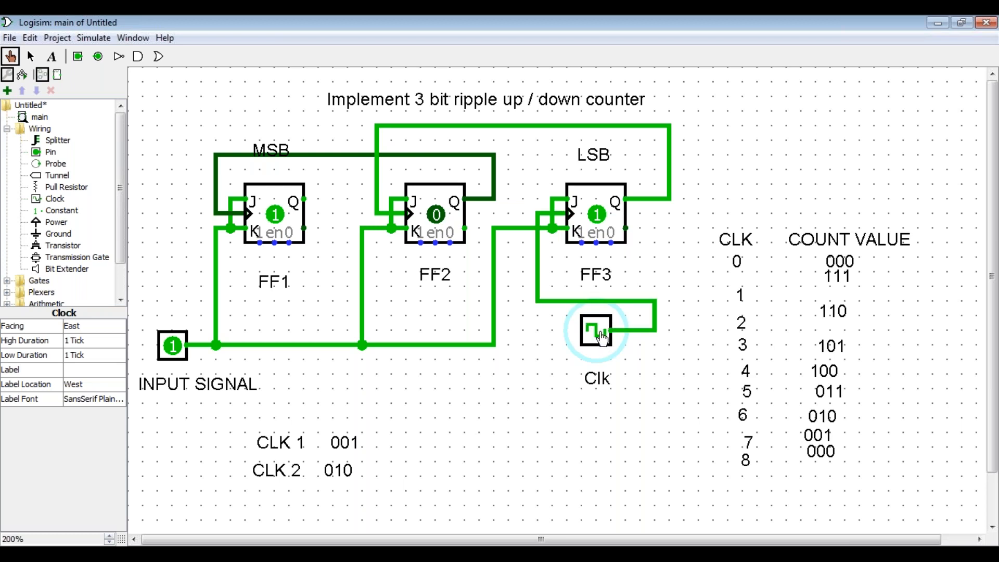
pyautogui.click(602, 340)
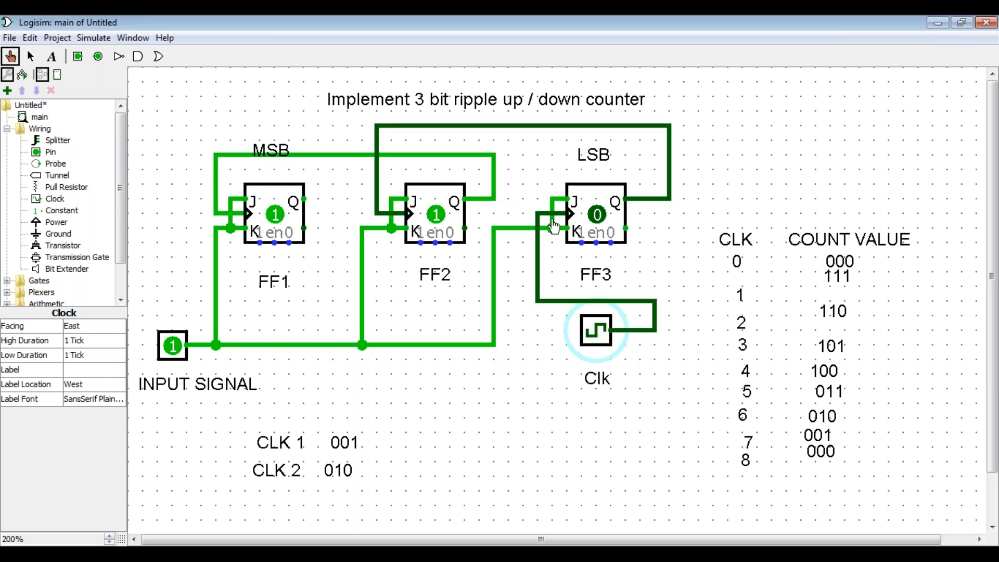
pyautogui.click(596, 336)
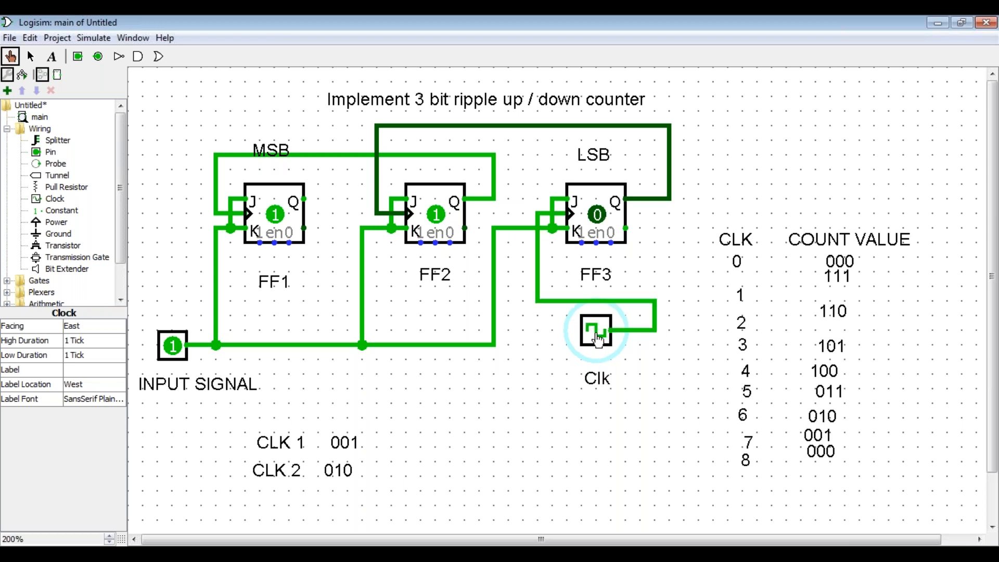
pyautogui.click(597, 343)
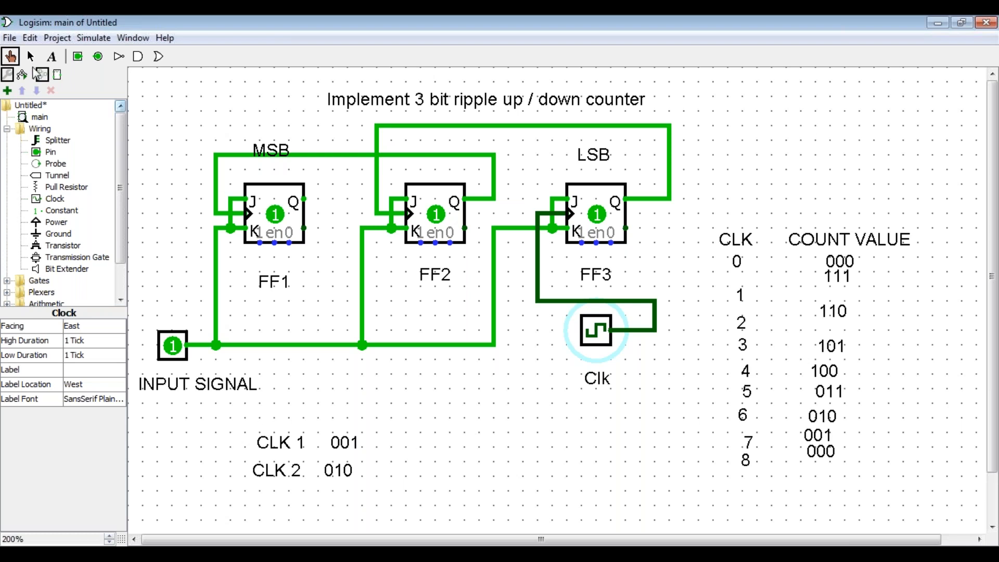
# Step: Check the trigger setting of flip-flops FF1, FF2 and FF3 in turn
pyautogui.click(29, 56)
pyautogui.click(283, 231)
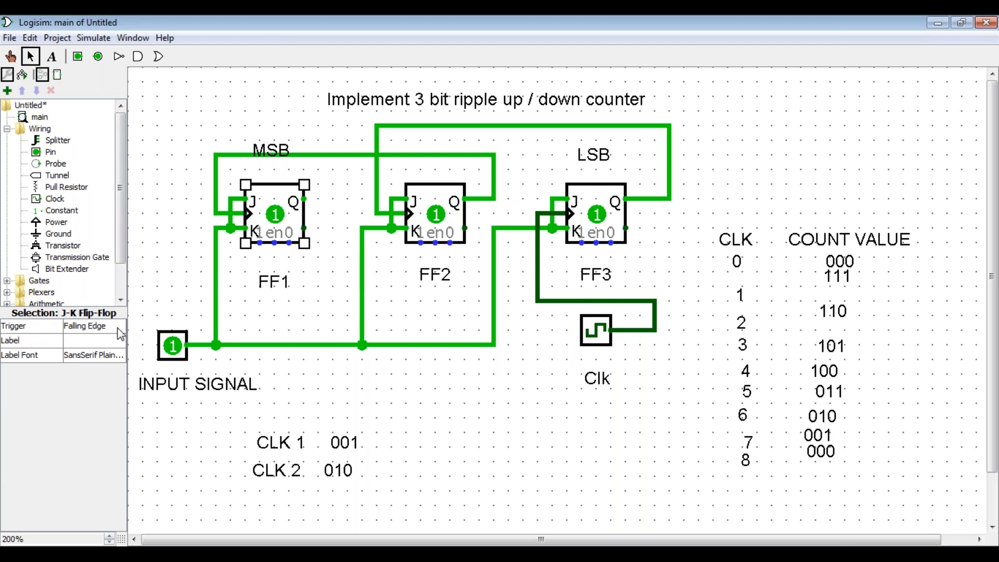
pyautogui.click(425, 231)
pyautogui.click(601, 229)
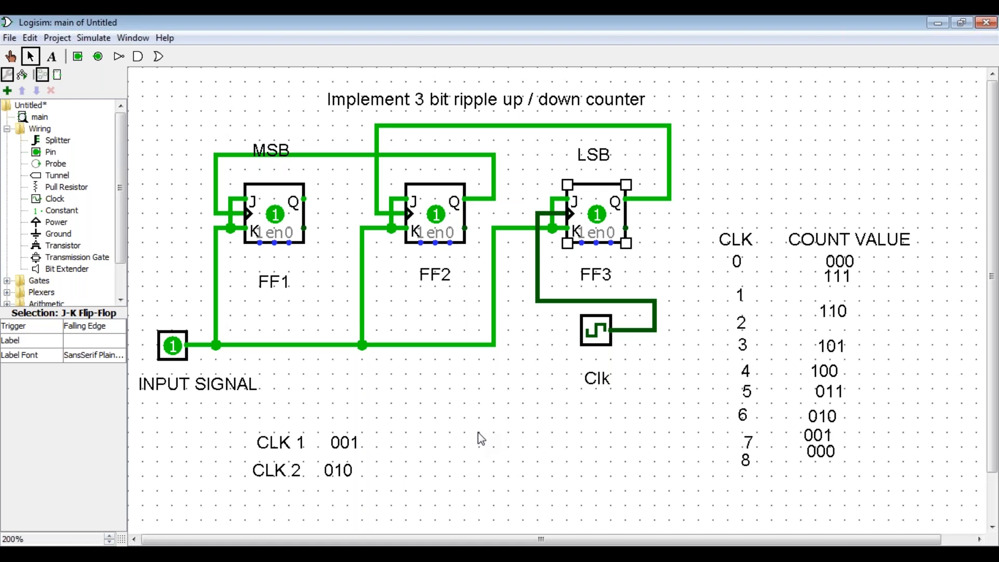
pyautogui.click(314, 254)
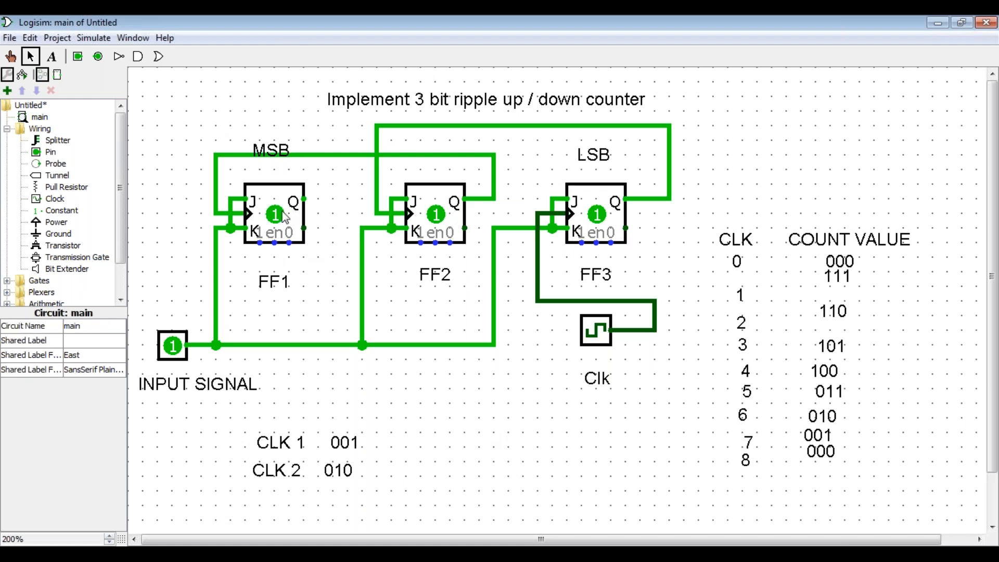
# Step: Inspect the available trigger options of FF1 without changing them, and review the attributes of FF2 and FF3 again
pyautogui.click(283, 218)
pyautogui.click(109, 327)
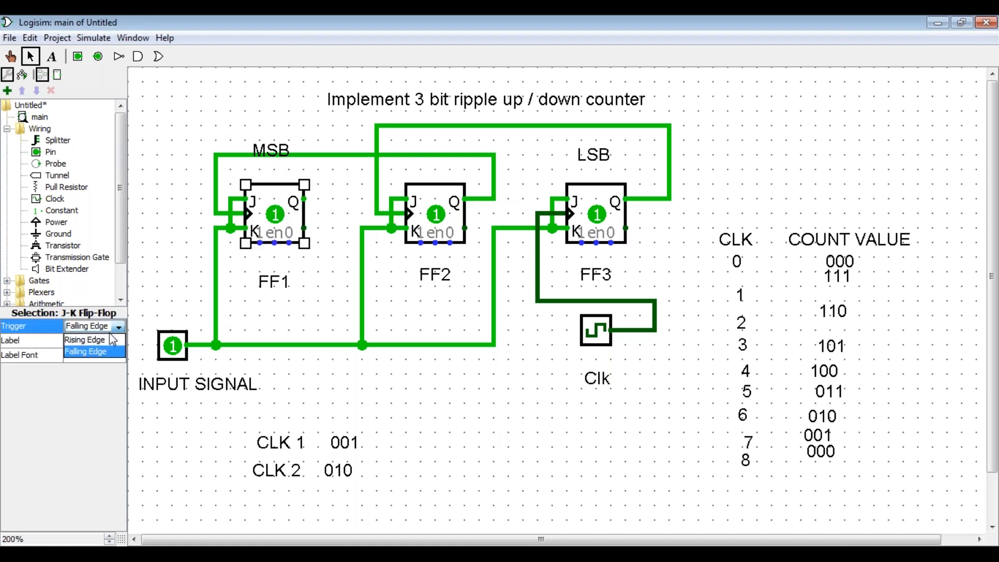
pyautogui.click(329, 267)
pyautogui.click(322, 263)
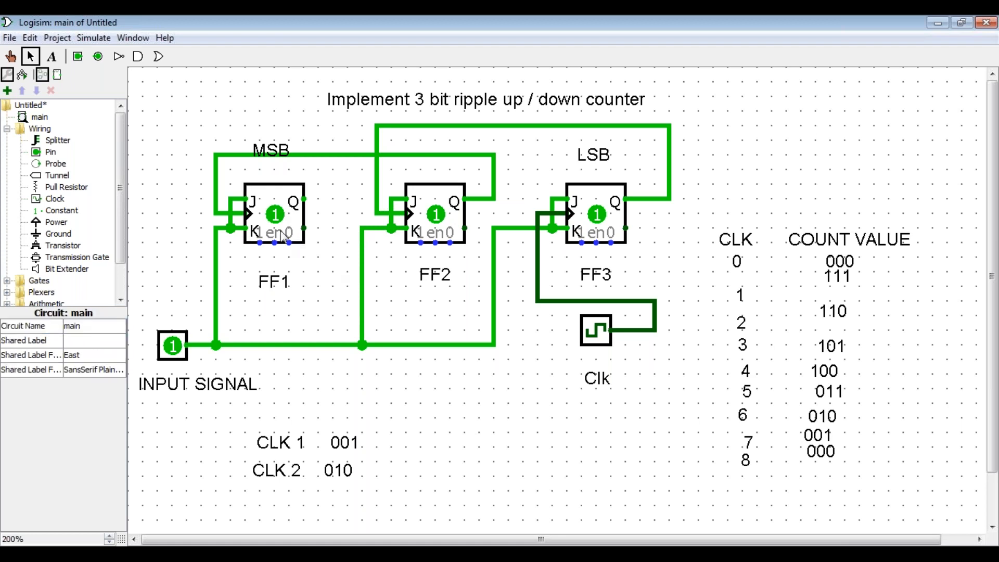
pyautogui.click(292, 236)
pyautogui.click(460, 232)
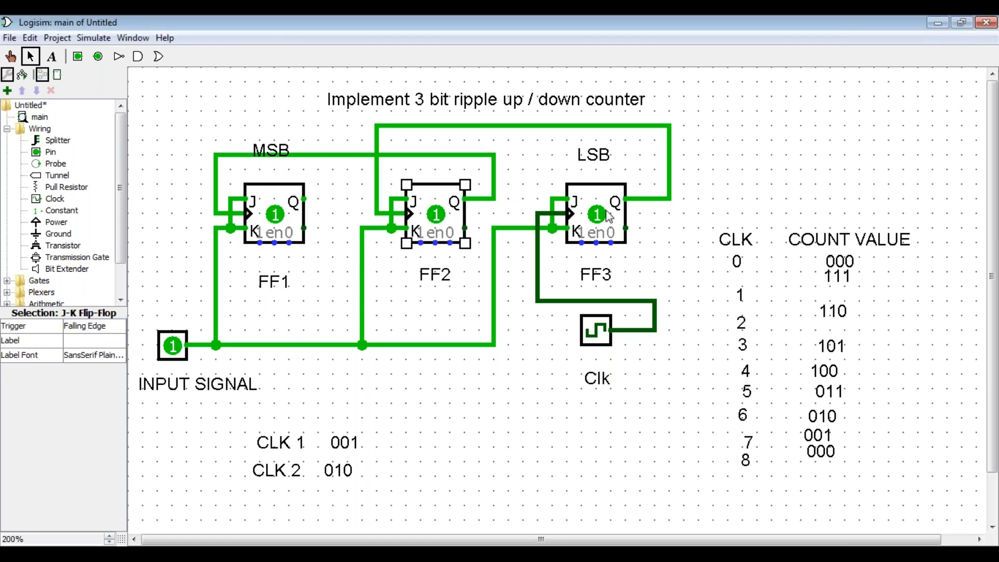
pyautogui.click(606, 217)
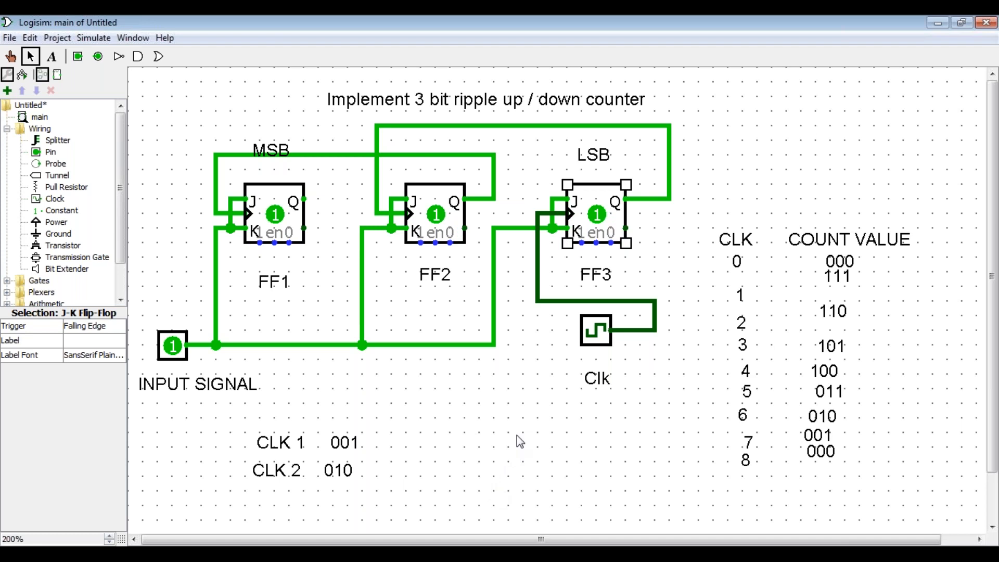
pyautogui.click(516, 435)
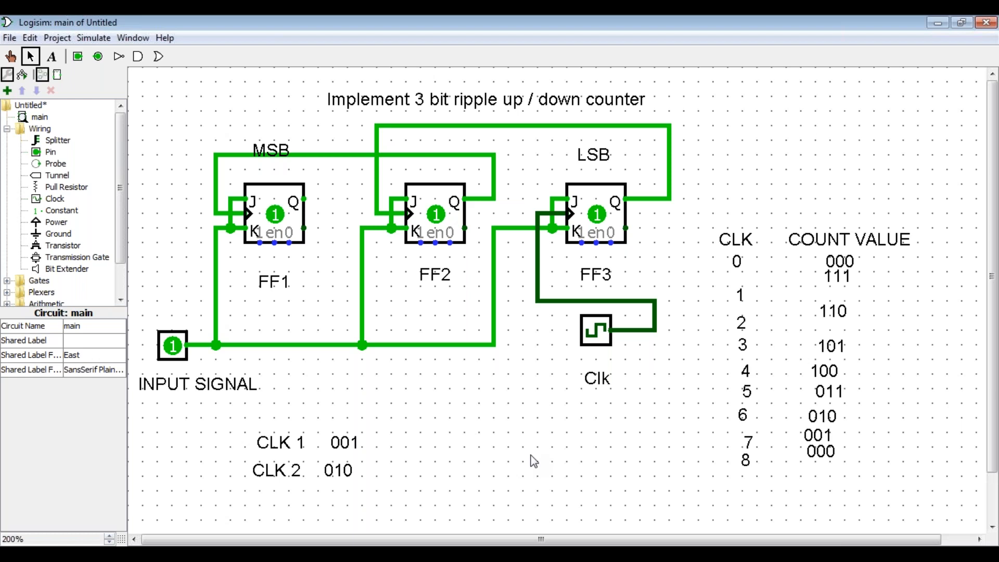
# Step: Choose Falling Edge as the trigger of flip-flop FF1 and deselect it
pyautogui.click(278, 237)
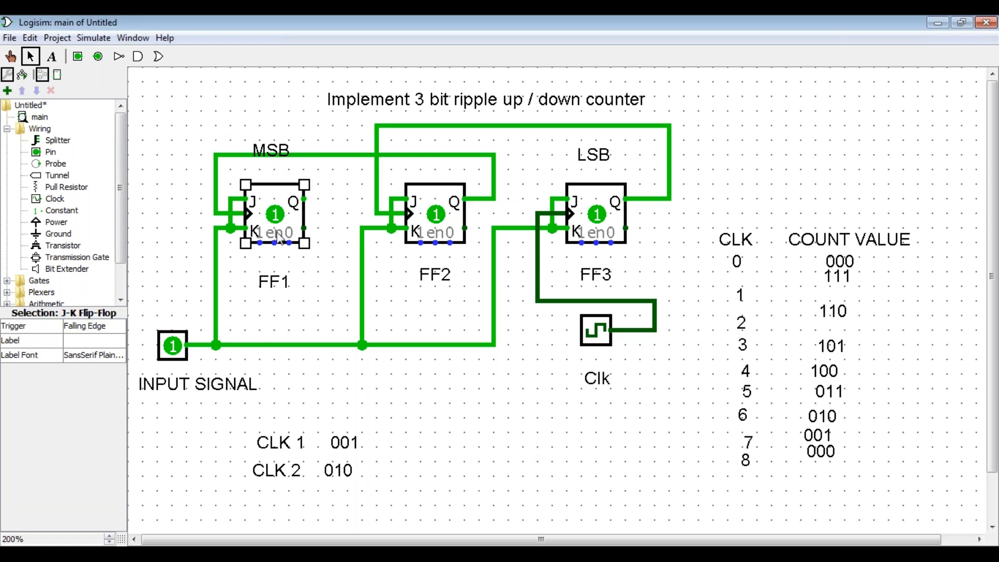
pyautogui.click(102, 329)
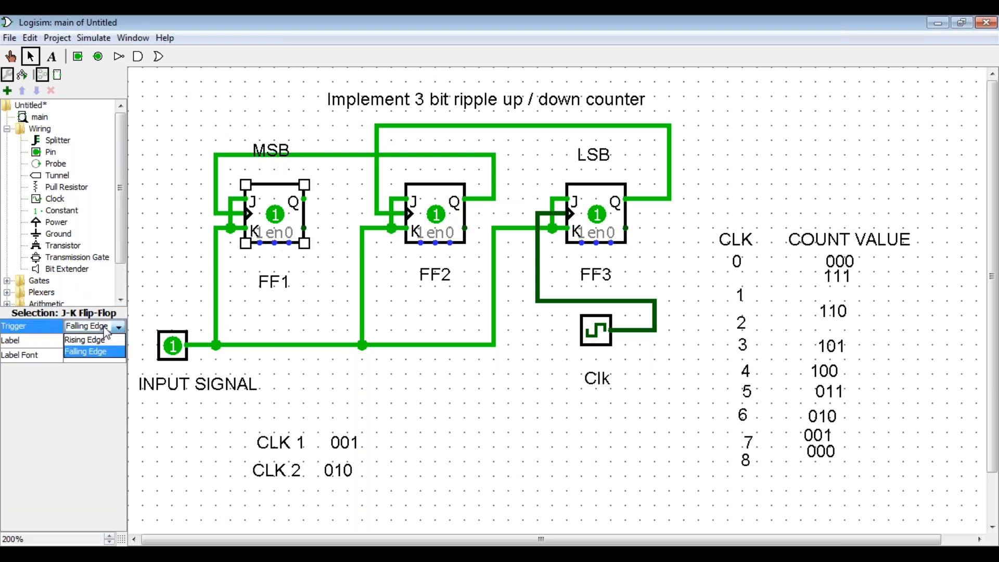
pyautogui.click(112, 353)
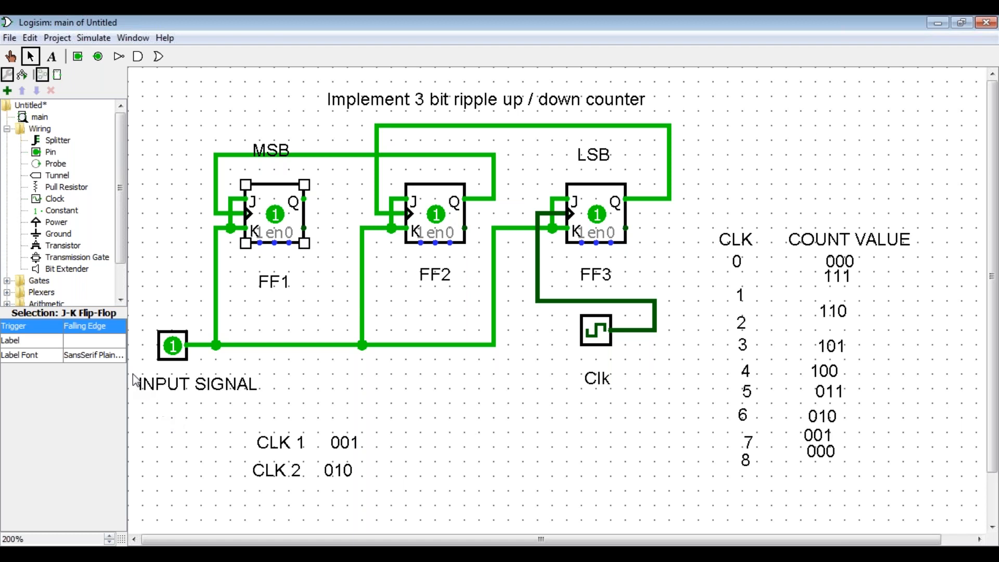
pyautogui.click(107, 328)
pyautogui.click(110, 353)
pyautogui.click(398, 420)
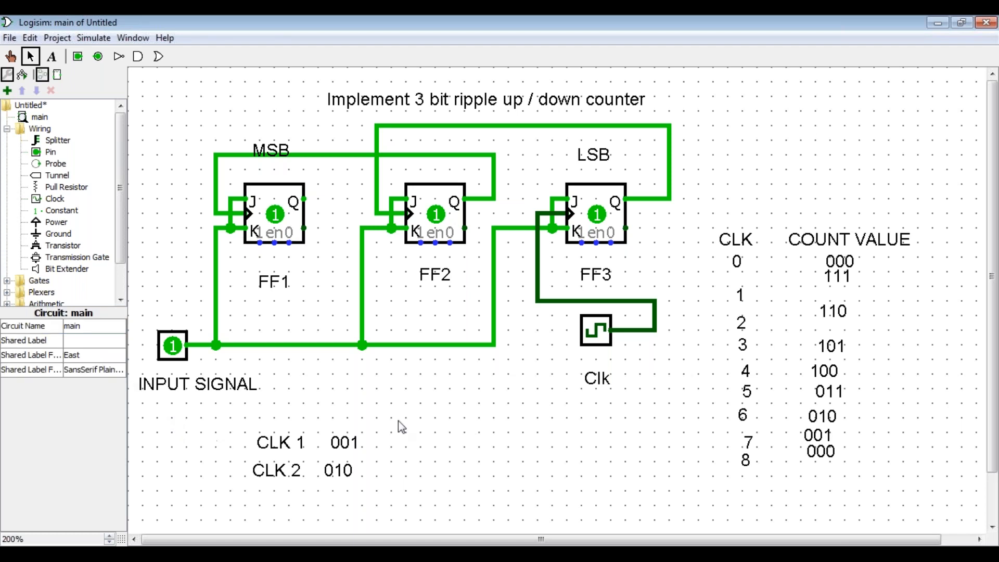
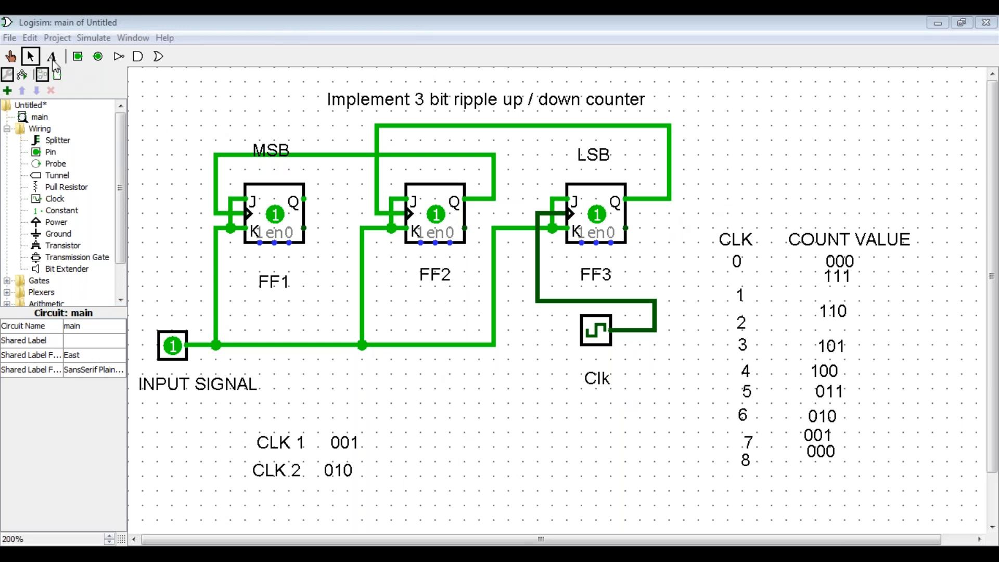
# Step: Add the text "1111" with "0000" beneath it on the canvas, beside the CLK 1 and CLK 2 rows
pyautogui.click(51, 57)
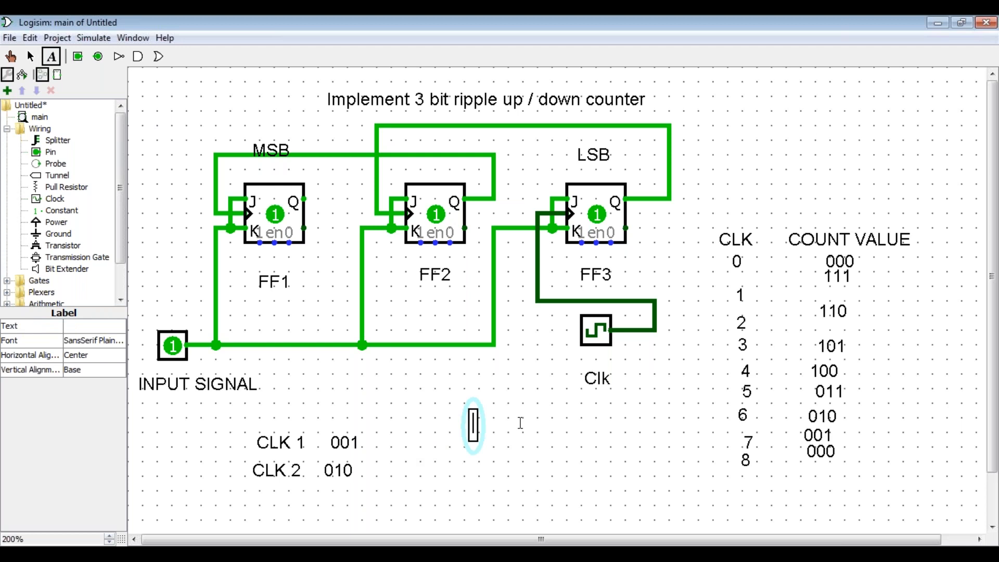
pyautogui.write('1111')
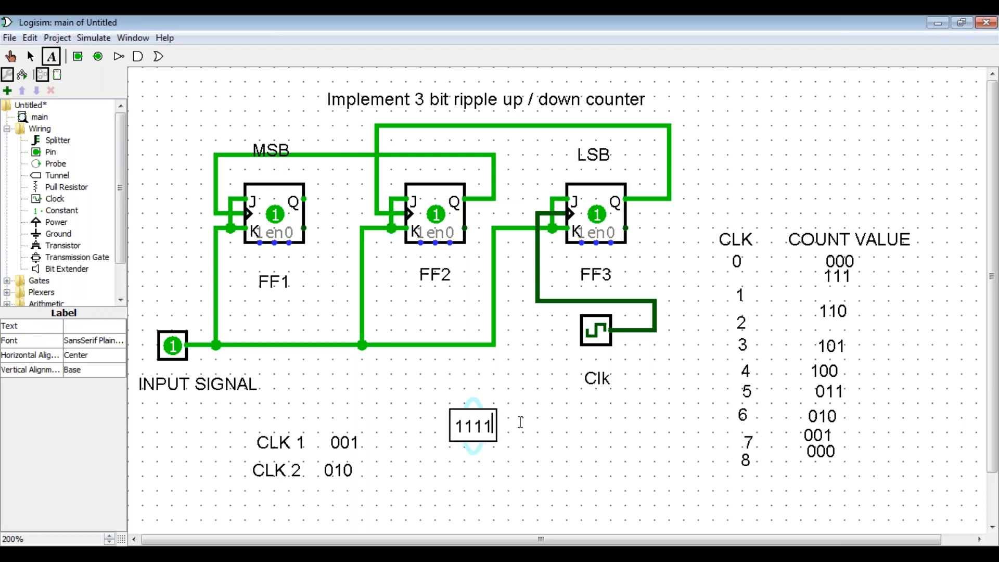
pyautogui.click(464, 457)
pyautogui.write('0000')
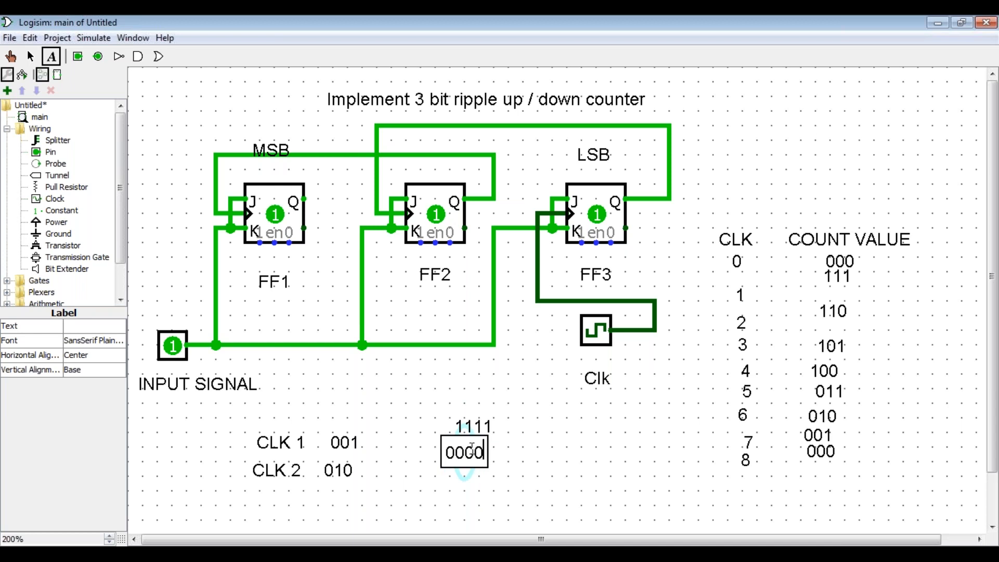
# Step: Add a second pair of texts, "0000" above "1111", to the right of the first pair
pyautogui.click(552, 421)
pyautogui.write('0000')
pyautogui.click(555, 439)
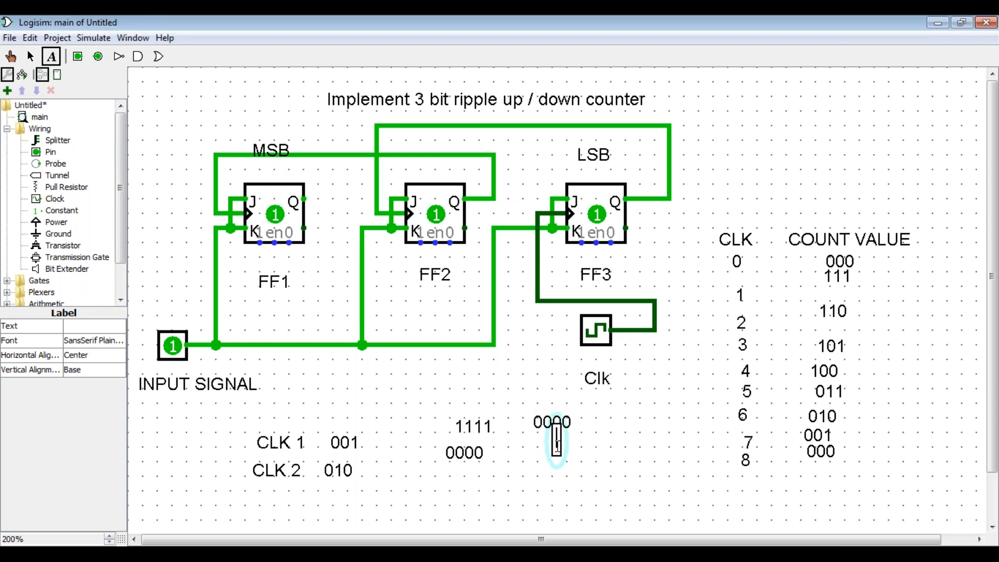
pyautogui.write('1111')
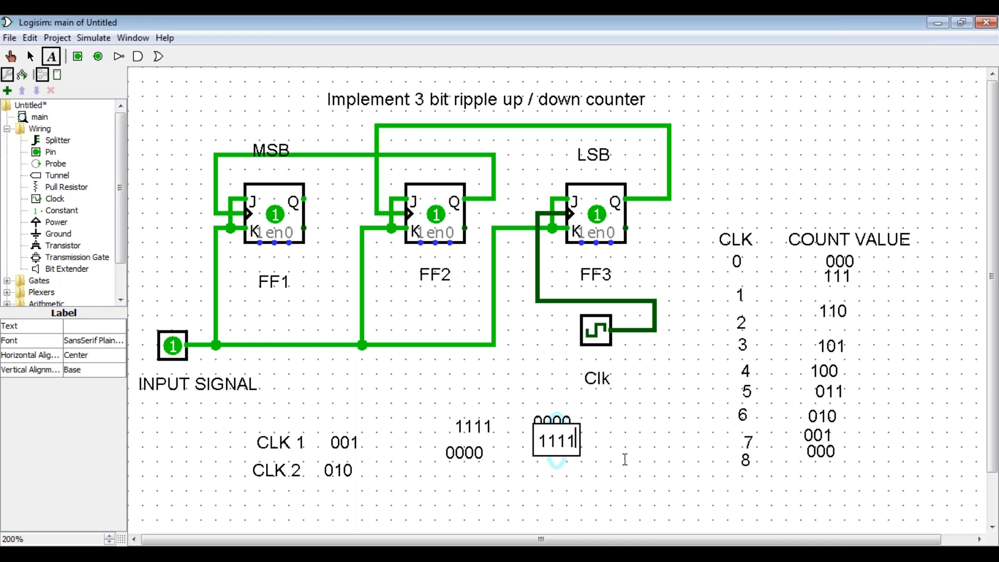
pyautogui.click(624, 452)
pyautogui.click(470, 452)
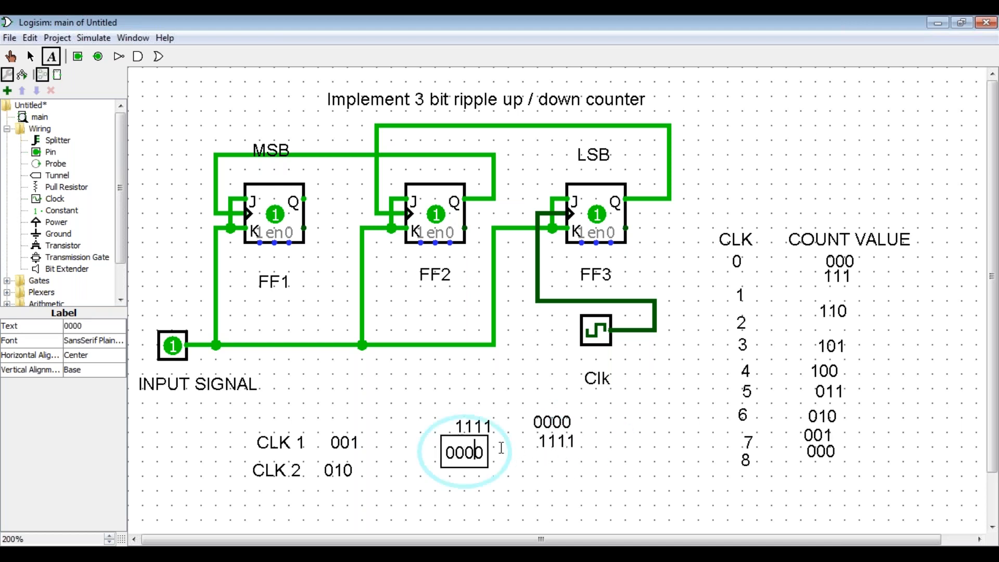
pyautogui.click(474, 414)
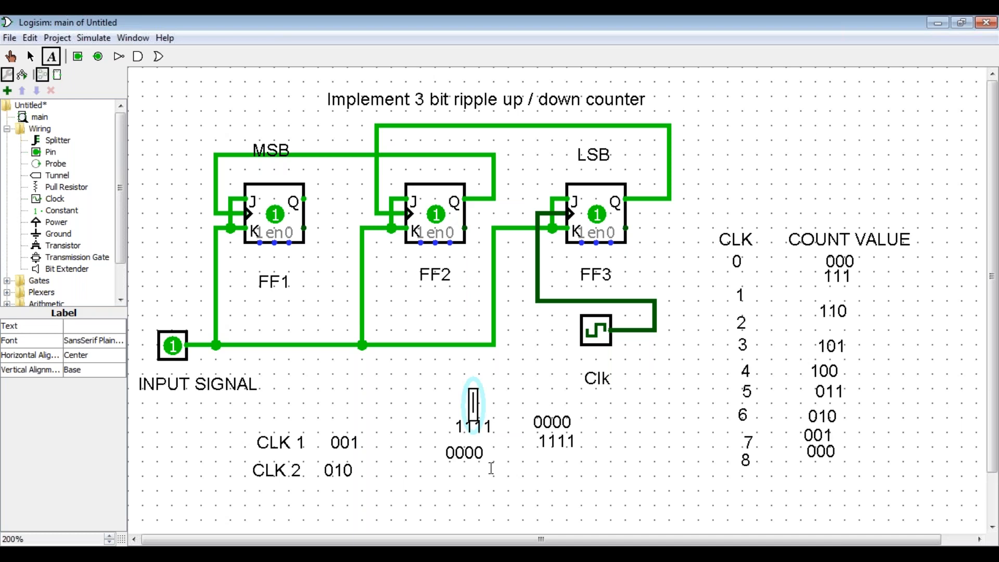
pyautogui.click(443, 452)
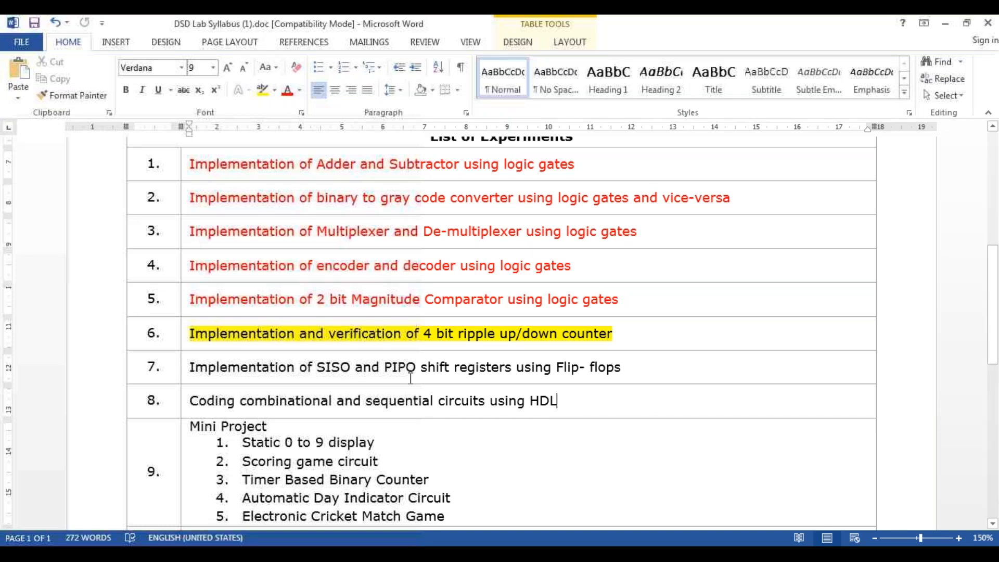
# Step: In the DSD Lab Syllabus Word document, highlight experiment 7 on SISO and PIPO shift registers in yellow
pyautogui.moveTo(193, 371); pyautogui.dragTo(616, 371)
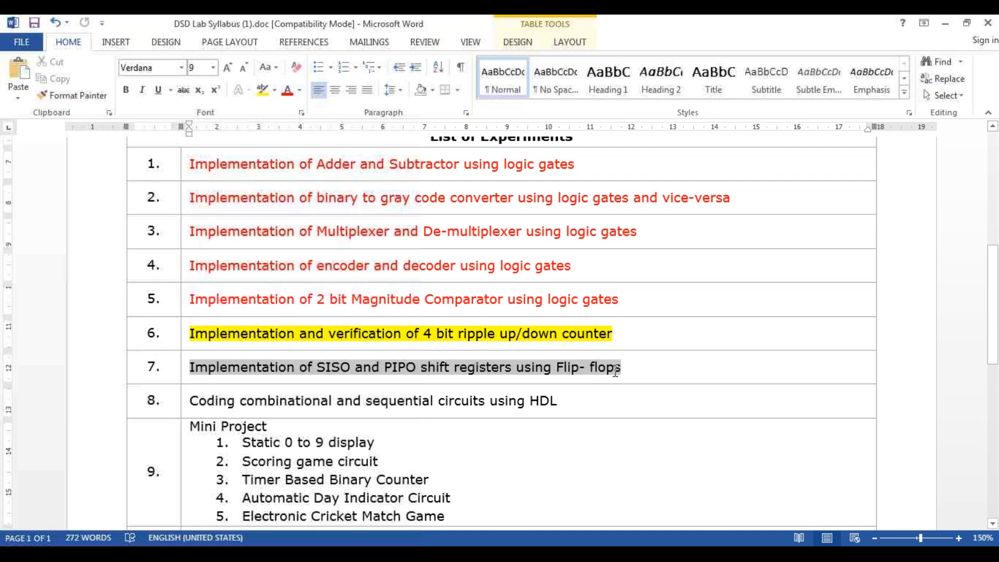
pyautogui.click(261, 91)
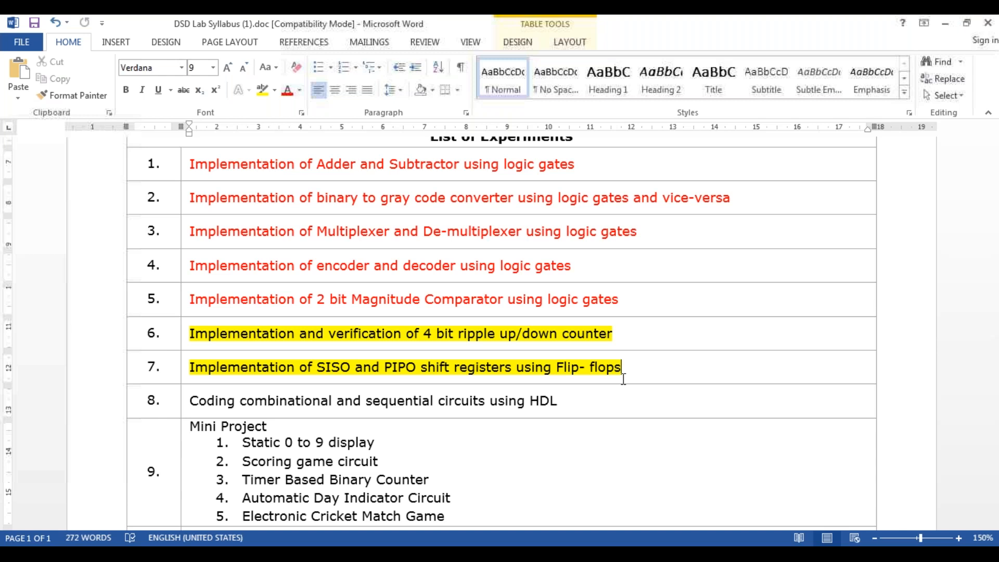
pyautogui.moveTo(189, 367); pyautogui.dragTo(225, 375)
pyautogui.click(634, 373)
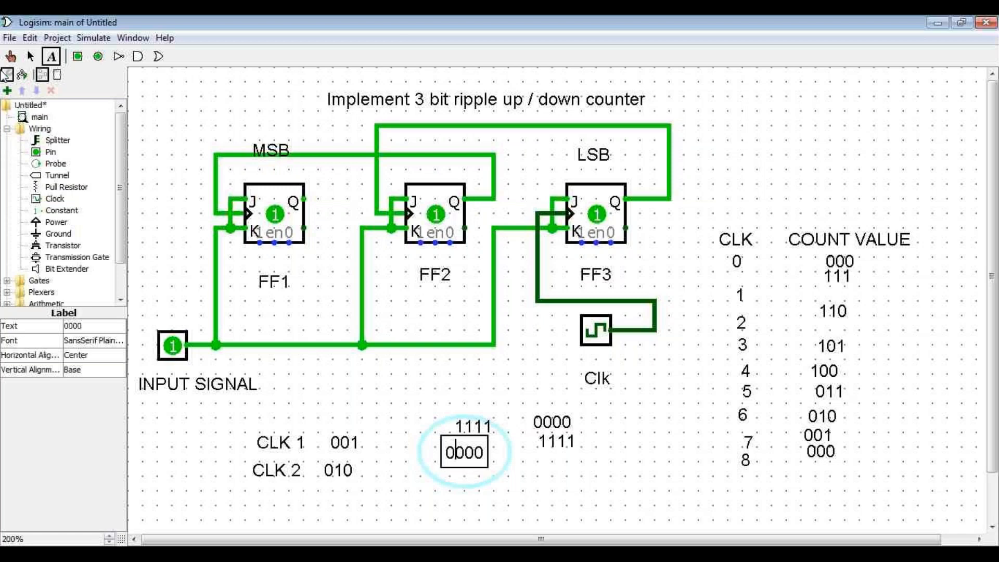
# Step: Back in Logisim, delete the counter circuit with its title and nearby labels, and select the CLK and COUNT VALUE table
pyautogui.click(30, 58)
pyautogui.moveTo(151, 77); pyautogui.dragTo(688, 501)
pyautogui.press('Delete')
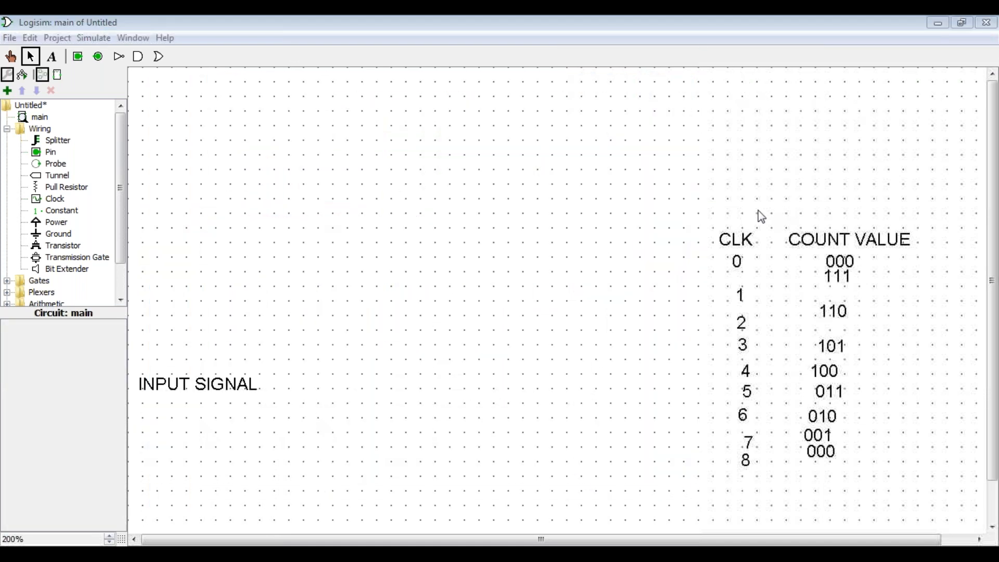
pyautogui.moveTo(685, 173); pyautogui.dragTo(913, 509)
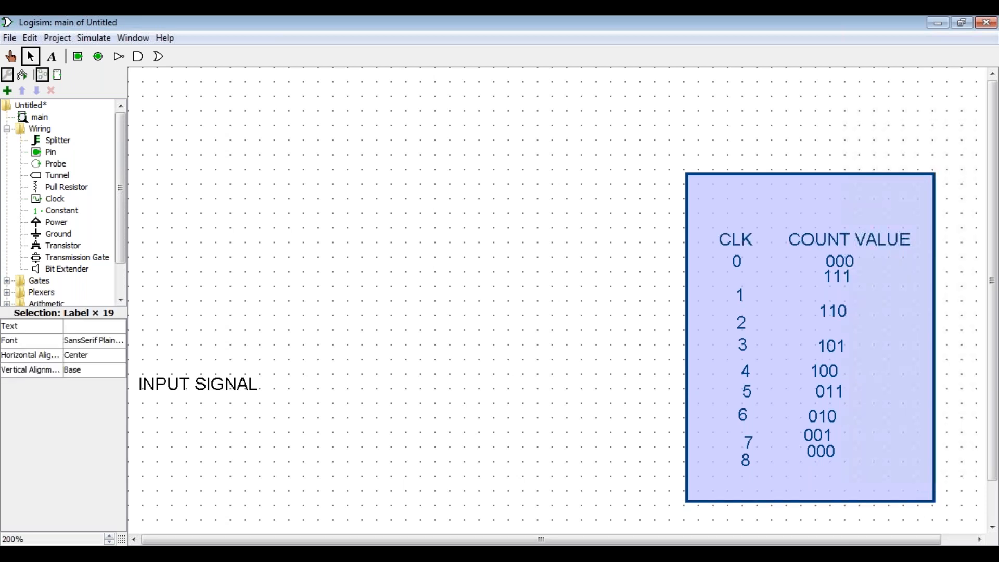
# Step: Delete the CLK and COUNT VALUE table labels and the INPUT SIGNAL label from the canvas
pyautogui.press('Delete')
pyautogui.moveTo(293, 418); pyautogui.dragTo(130, 365)
pyautogui.press('Delete')
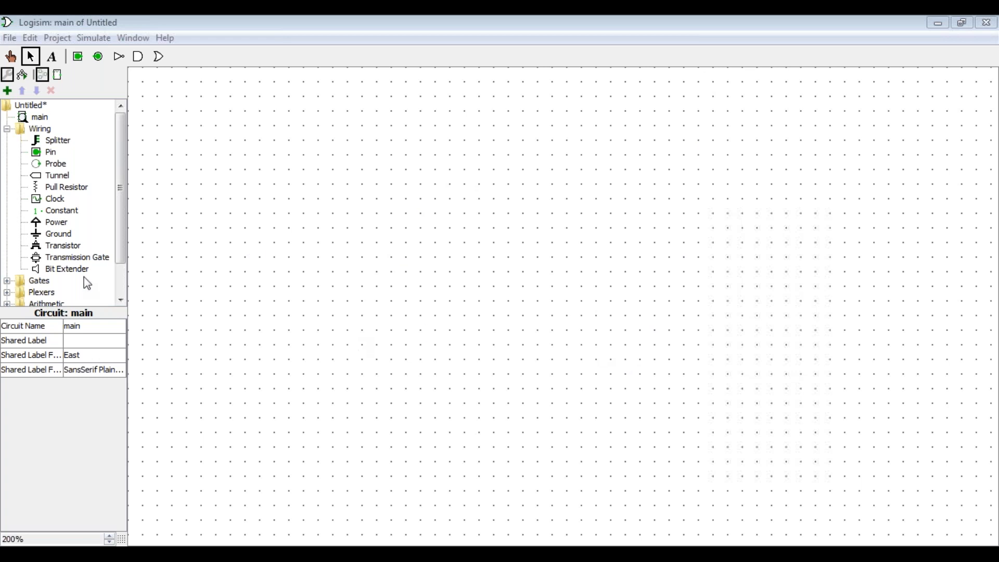
# Step: Add a text label reading "SISO -Shift Register" near the upper edge of the empty circuit
pyautogui.click(53, 58)
pyautogui.click(325, 127)
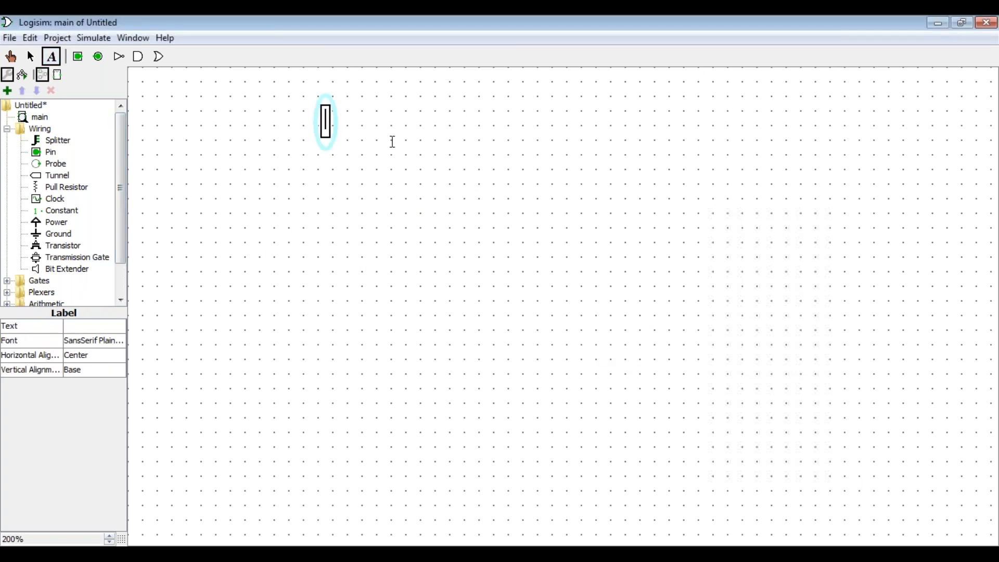
pyautogui.write('S')
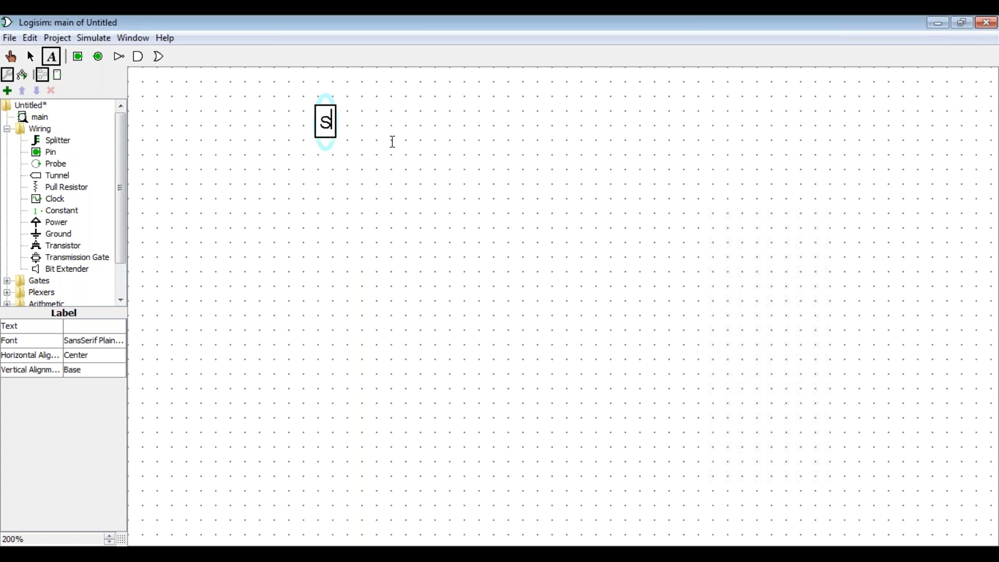
pyautogui.write('ISO')
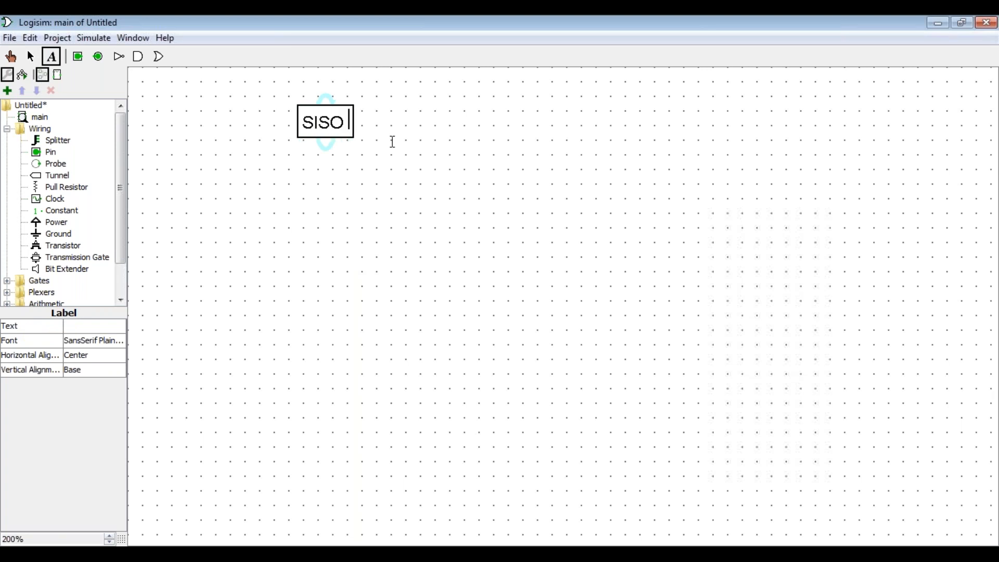
pyautogui.write(' -S')
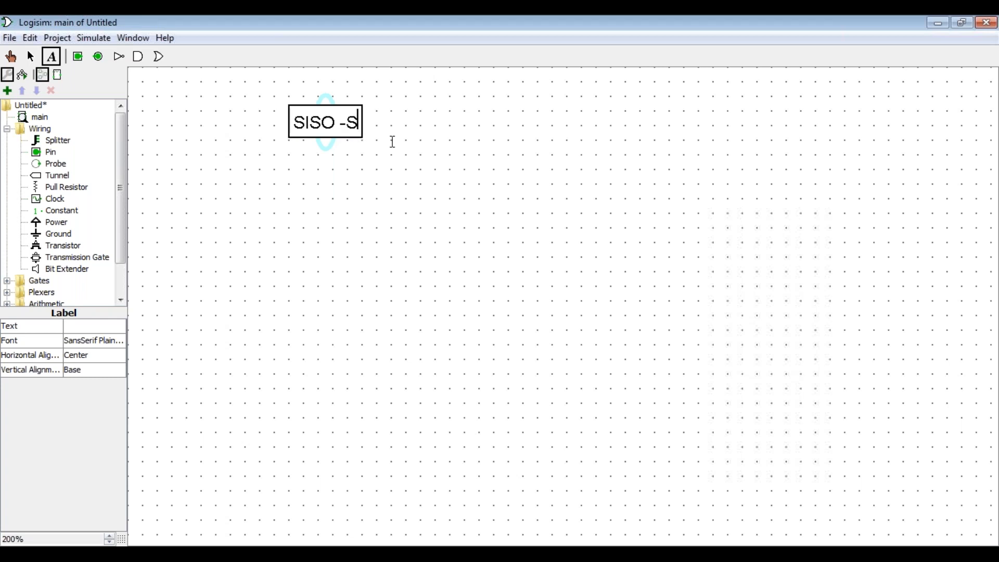
pyautogui.write('H')
pyautogui.press('BackSpace')
pyautogui.write('h')
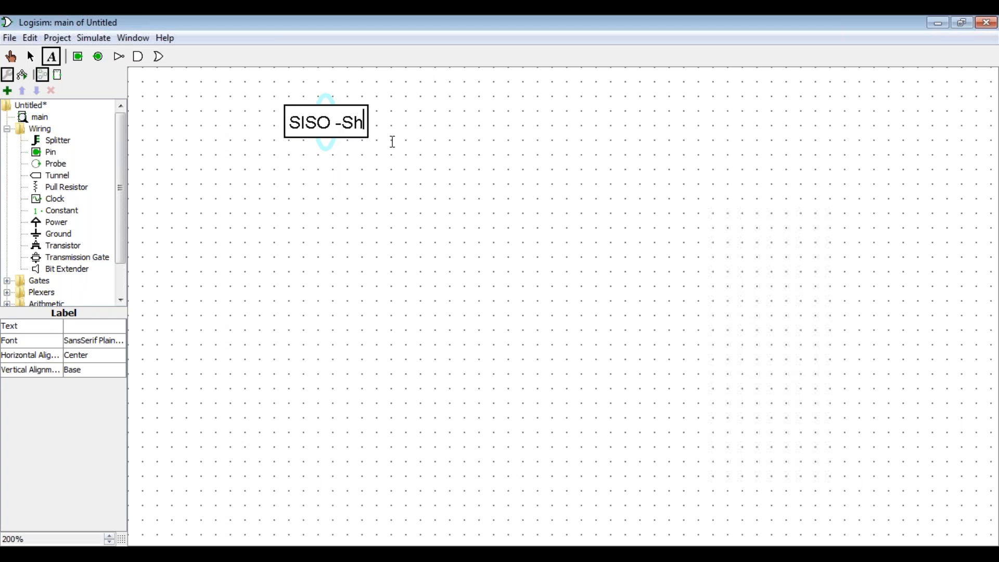
pyautogui.write('ift Re')
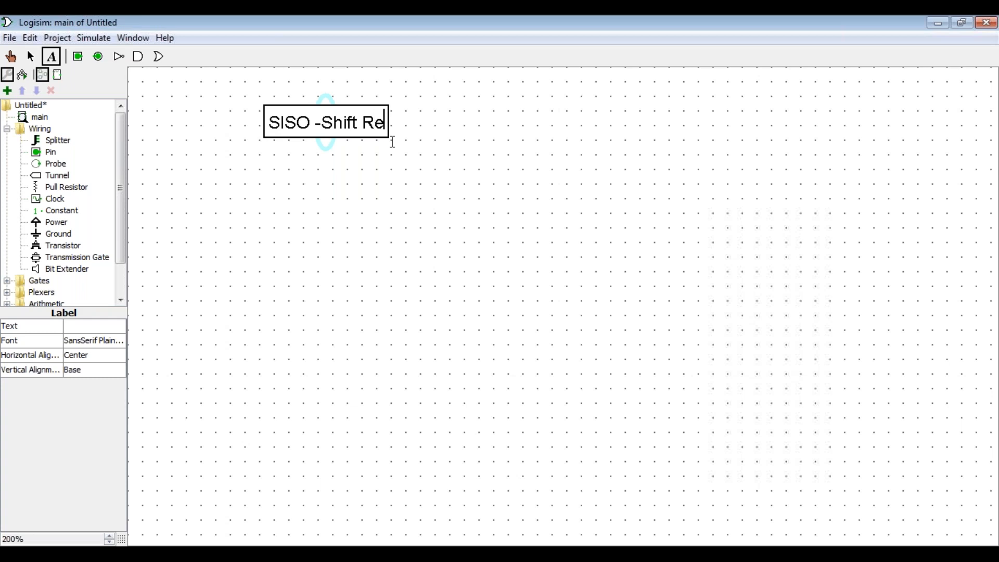
pyautogui.write('gister')
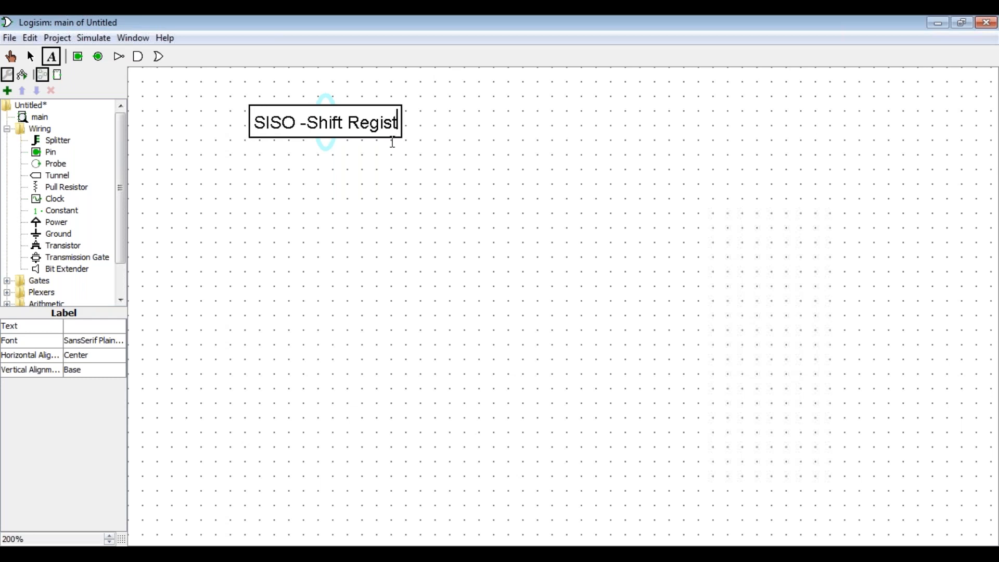
pyautogui.click(368, 161)
pyautogui.click(365, 125)
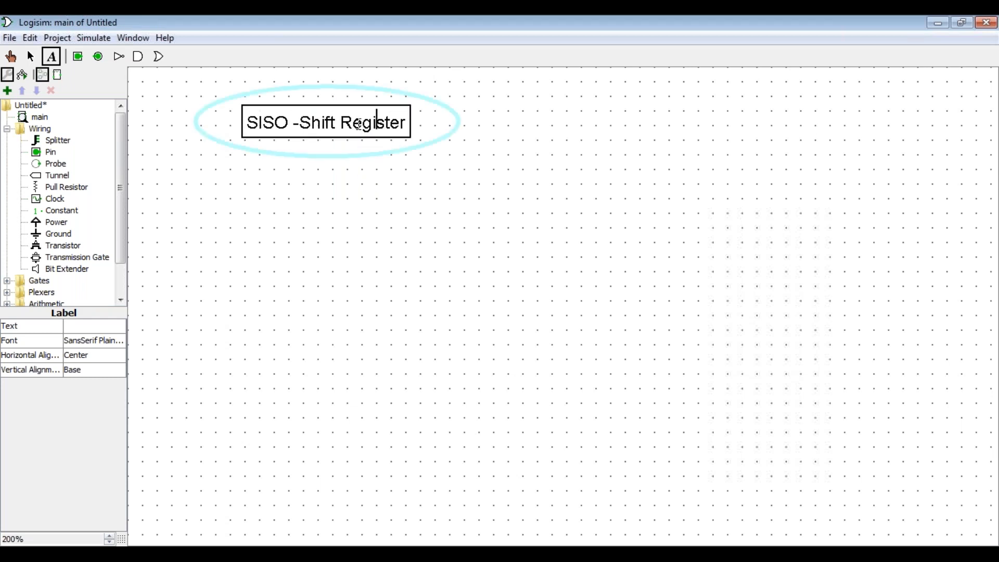
pyautogui.click(430, 177)
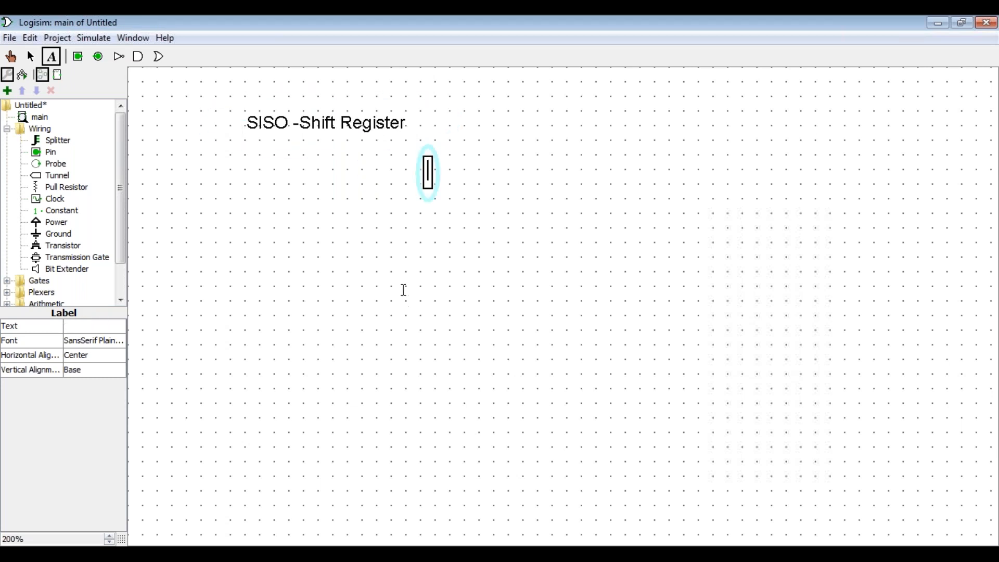
# Step: Add a separate text label "3- bit" directly after the "SISO -Shift Register" title
pyautogui.click(244, 116)
pyautogui.click(272, 132)
pyautogui.click(310, 222)
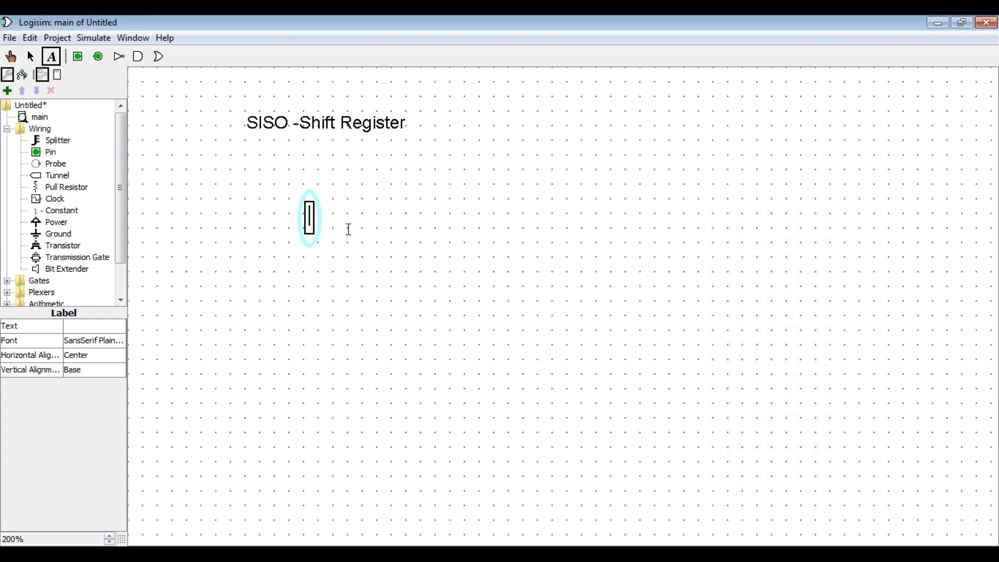
pyautogui.click(420, 127)
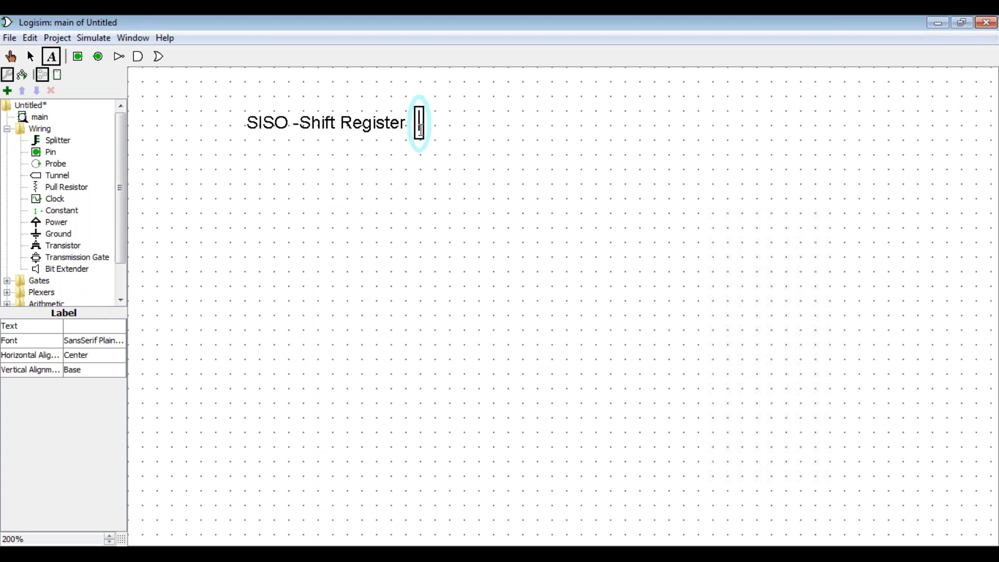
pyautogui.write('3- bit')
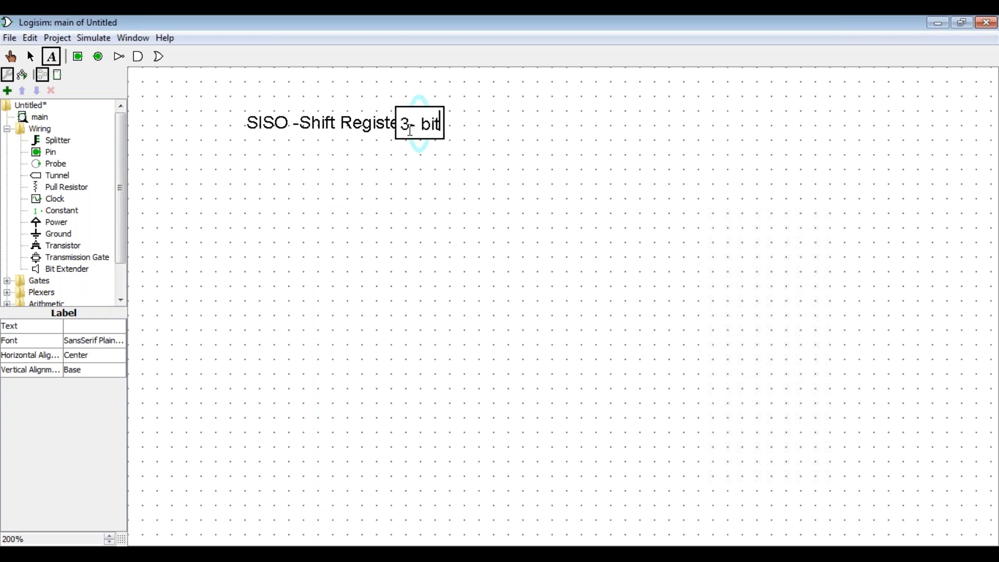
pyautogui.click(437, 182)
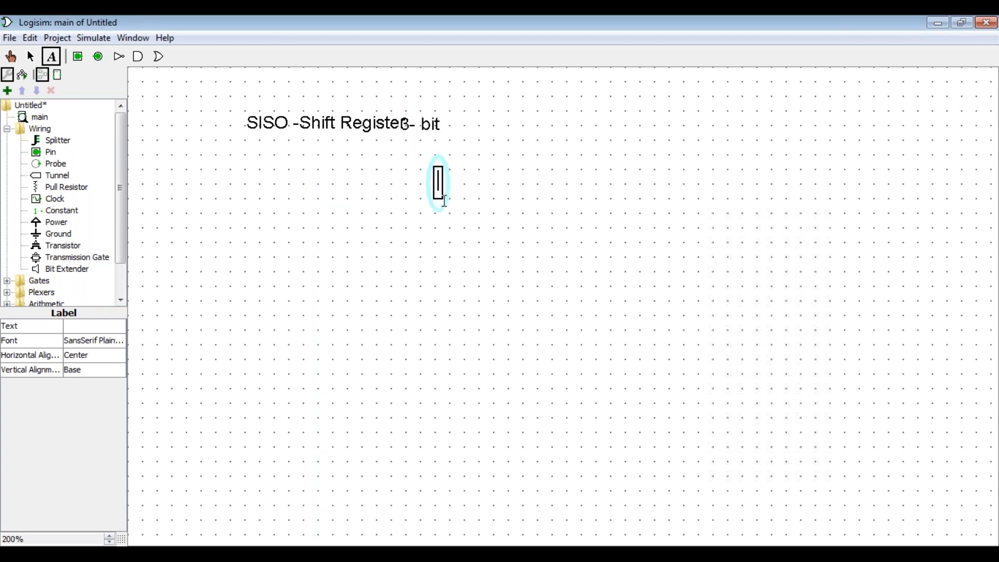
# Step: Select both title labels and move them together slightly up and to the right
pyautogui.click(421, 123)
pyautogui.click(424, 103)
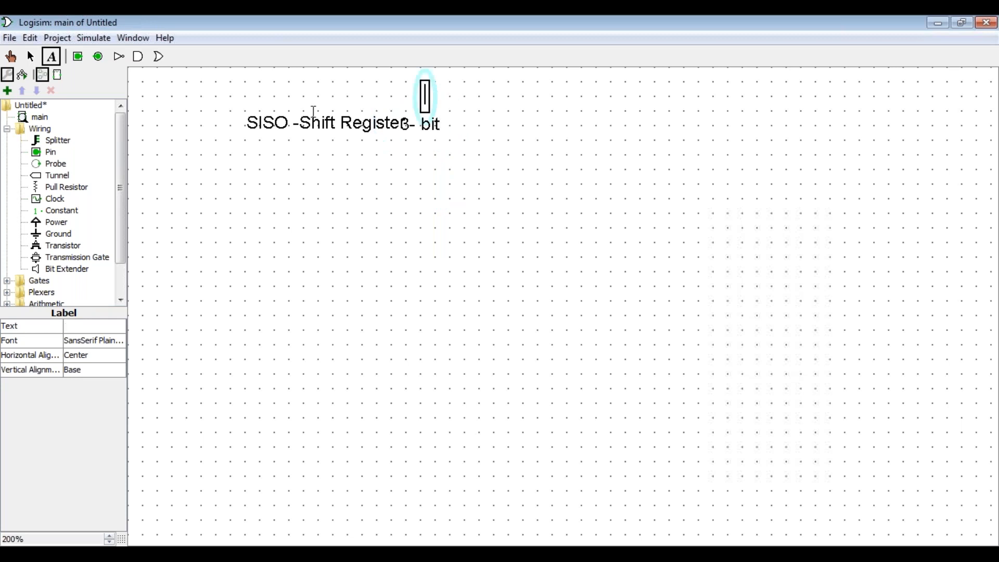
pyautogui.click(413, 127)
pyautogui.click(30, 56)
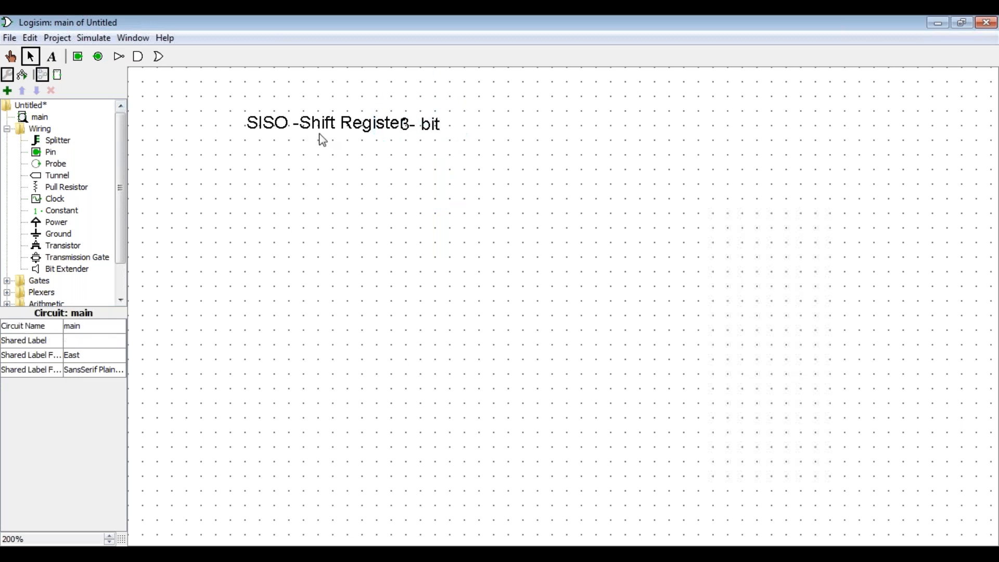
pyautogui.hotkey('ctrl', 'a')
pyautogui.moveTo(416, 110)
pyautogui.mouseDown()
pyautogui.moveTo(439, 109)
pyautogui.moveTo(421, 103)
pyautogui.mouseUp()
pyautogui.moveTo(452, 138)
pyautogui.mouseDown()
pyautogui.moveTo(464, 130)
pyautogui.moveTo(453, 132)
pyautogui.mouseUp()
# Step: Insert leading spaces before the text of the "3- bit" label so it clears the end of the title
pyautogui.click(433, 115)
pyautogui.click(434, 136)
pyautogui.click(423, 117)
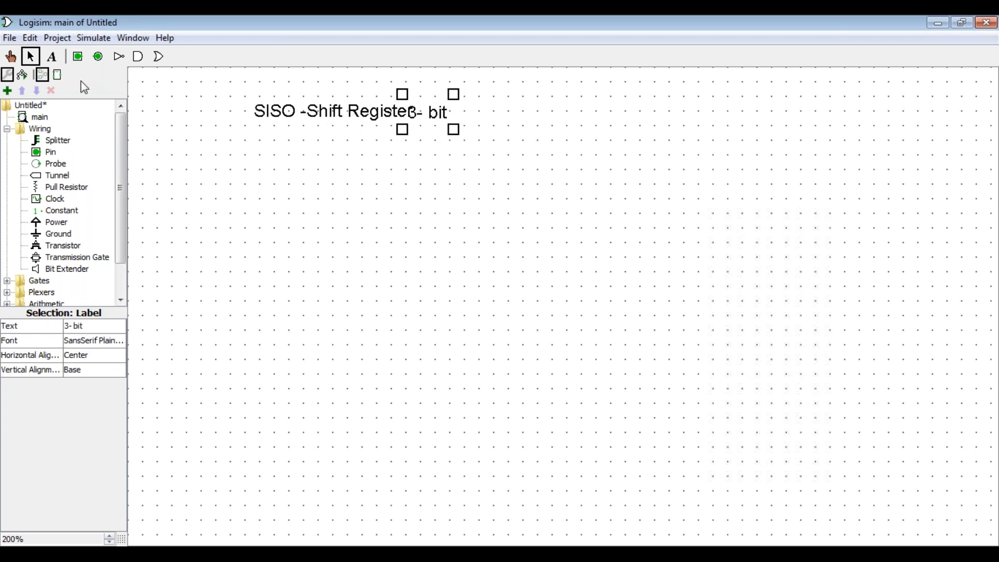
pyautogui.click(51, 56)
pyautogui.click(415, 115)
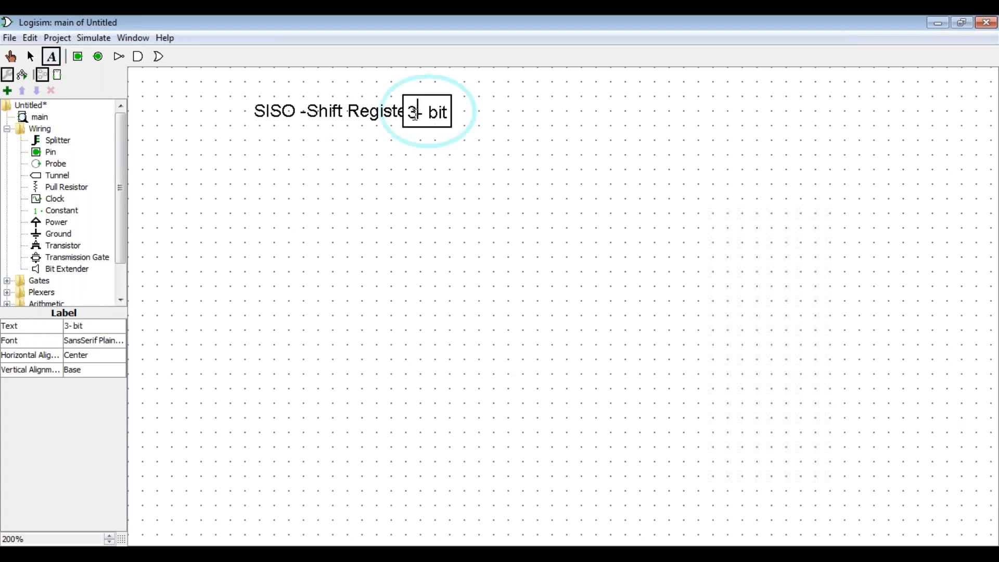
pyautogui.press('Left')
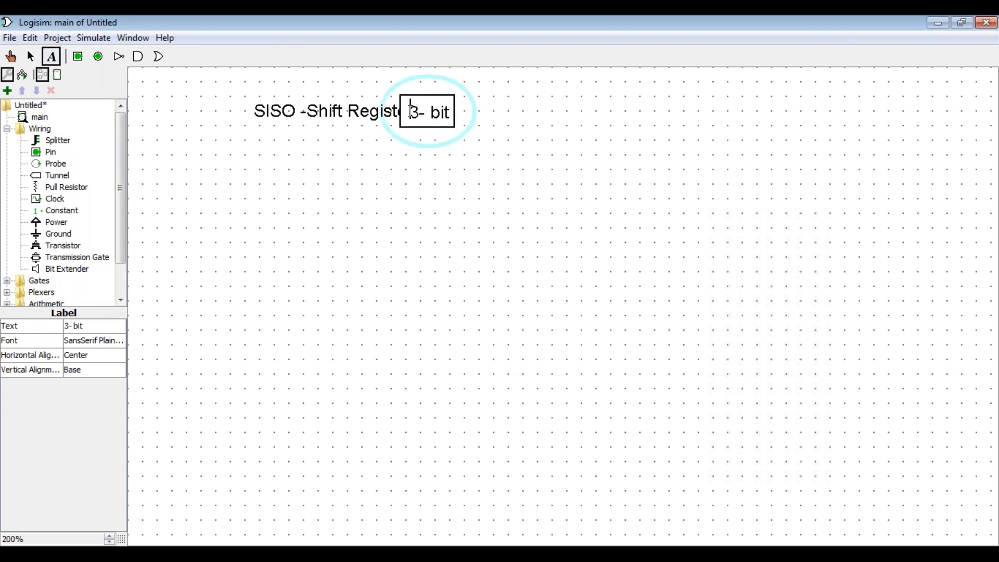
pyautogui.click(405, 186)
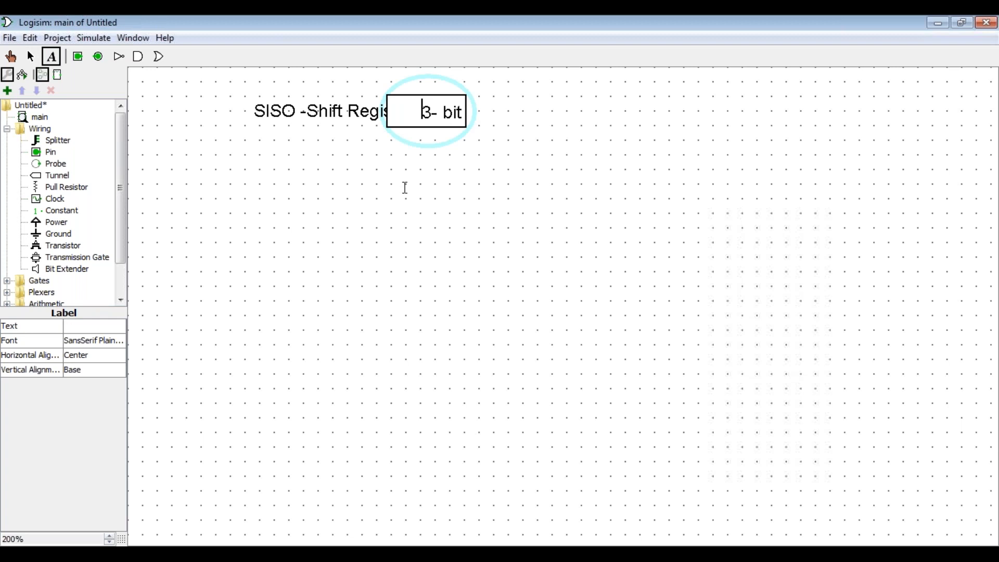
pyautogui.click(302, 197)
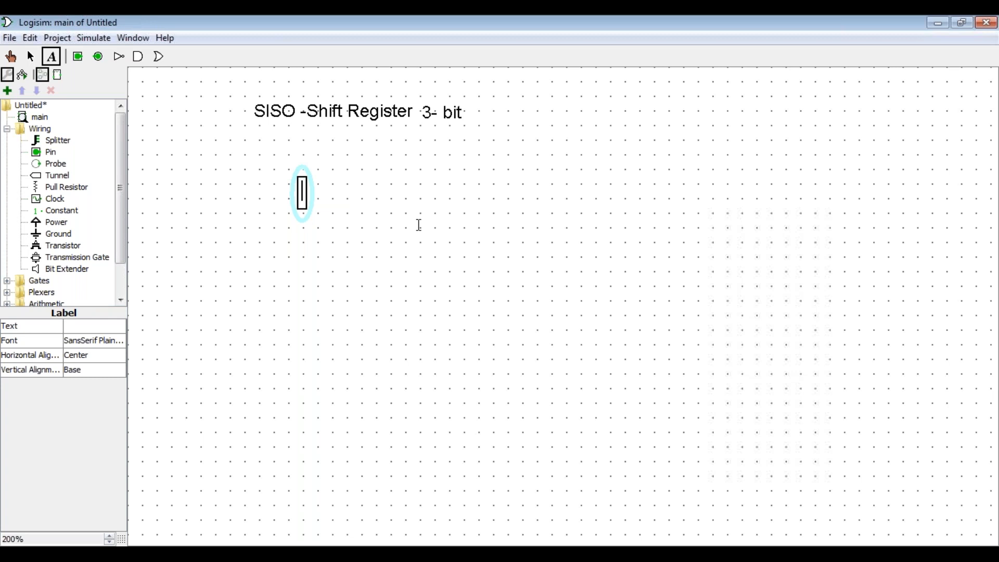
# Step: Place a D Flip-Flop from the Memory library below the beginning of the title
pyautogui.click(6, 131)
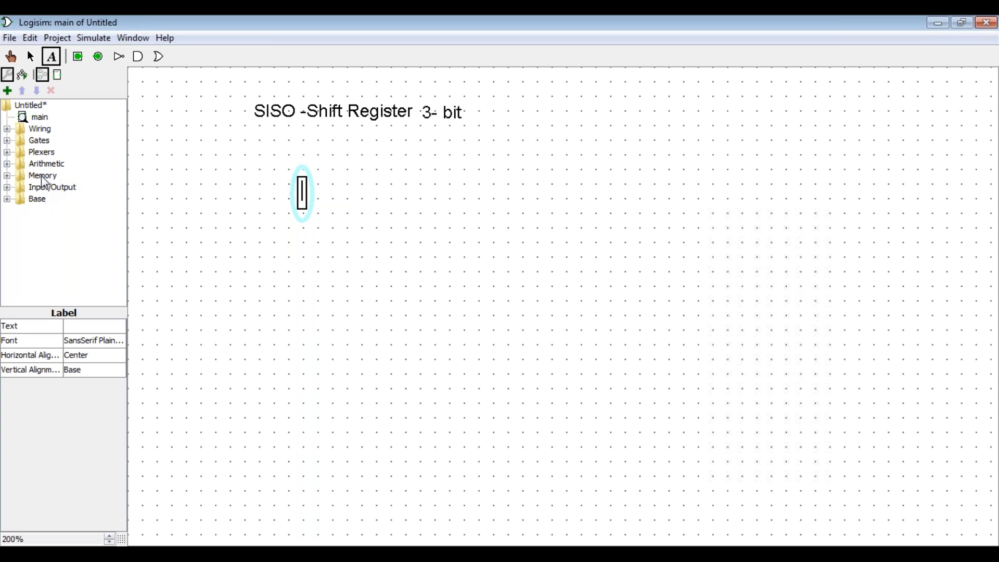
pyautogui.click(7, 177)
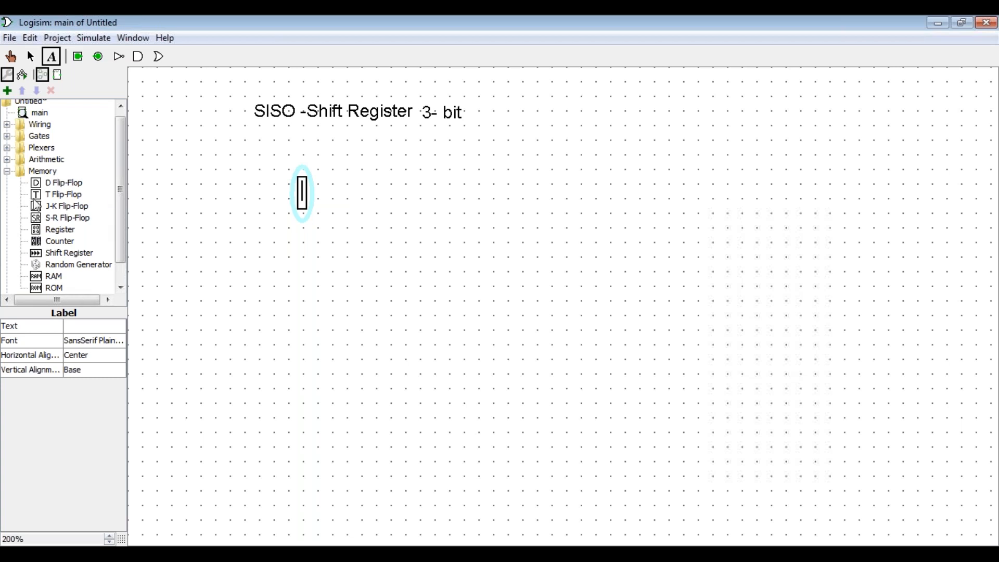
pyautogui.moveTo(121, 216); pyautogui.dragTo(122, 223)
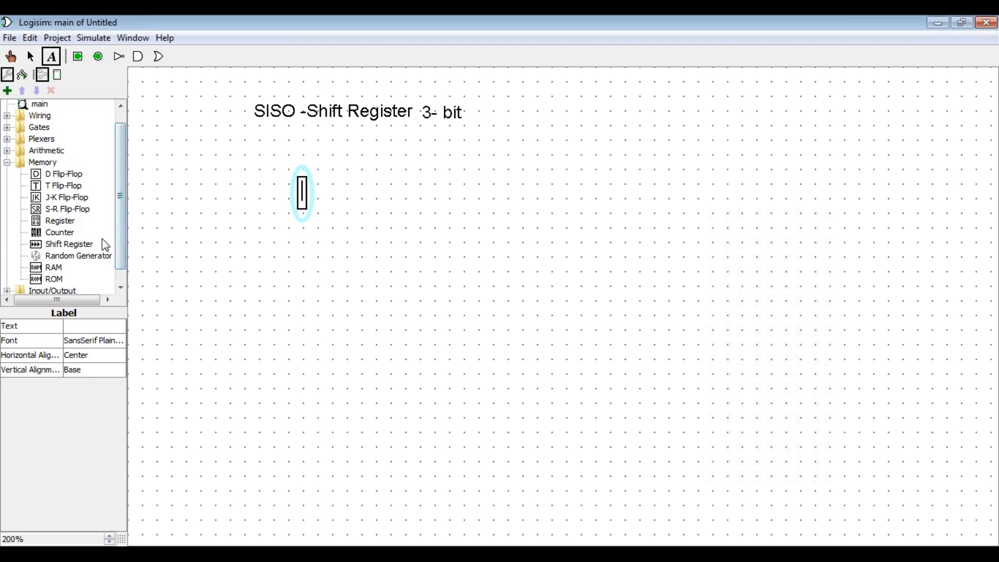
pyautogui.moveTo(120, 230); pyautogui.dragTo(120, 231)
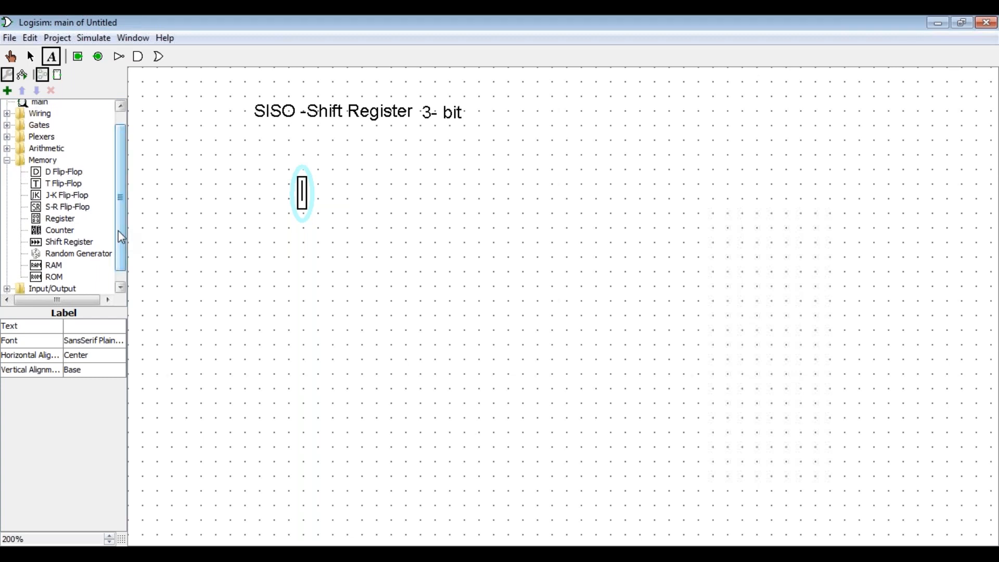
pyautogui.click(60, 176)
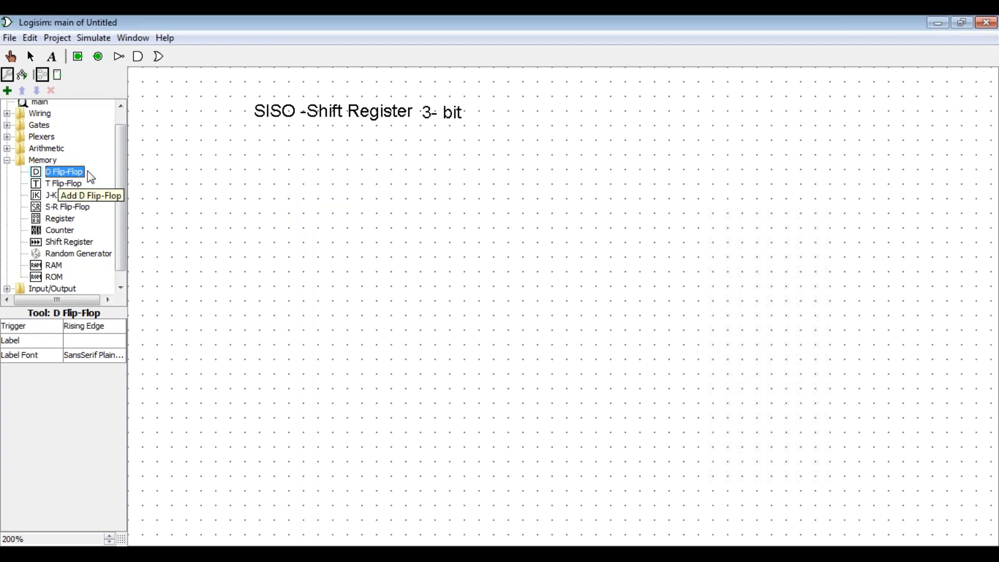
pyautogui.moveTo(58, 176); pyautogui.dragTo(279, 211)
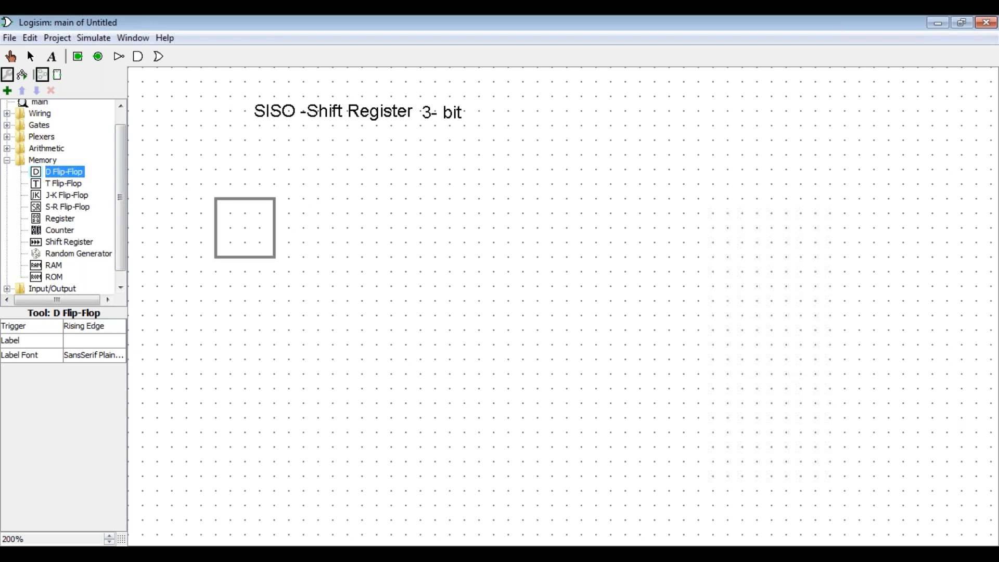
pyautogui.click(334, 196)
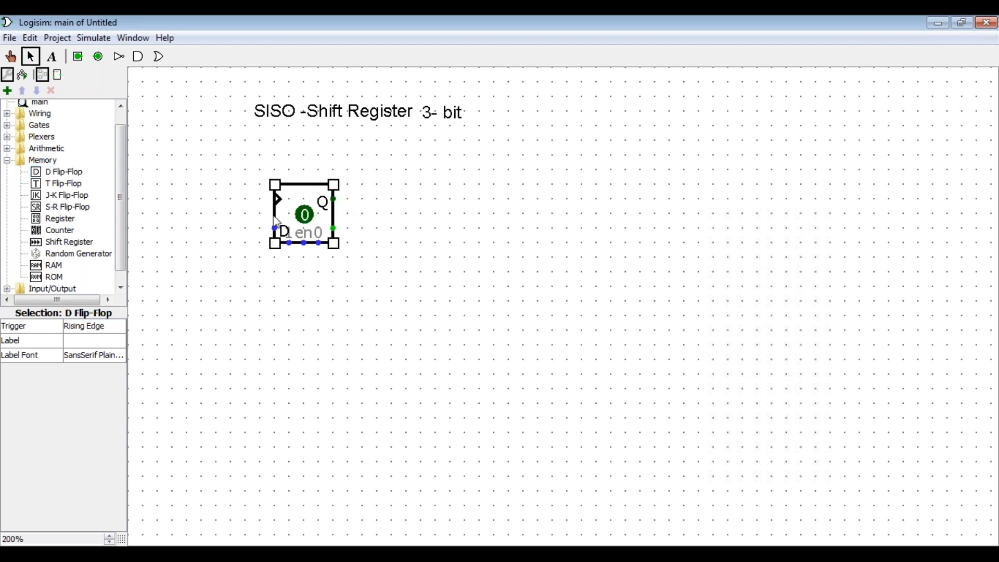
pyautogui.click(263, 309)
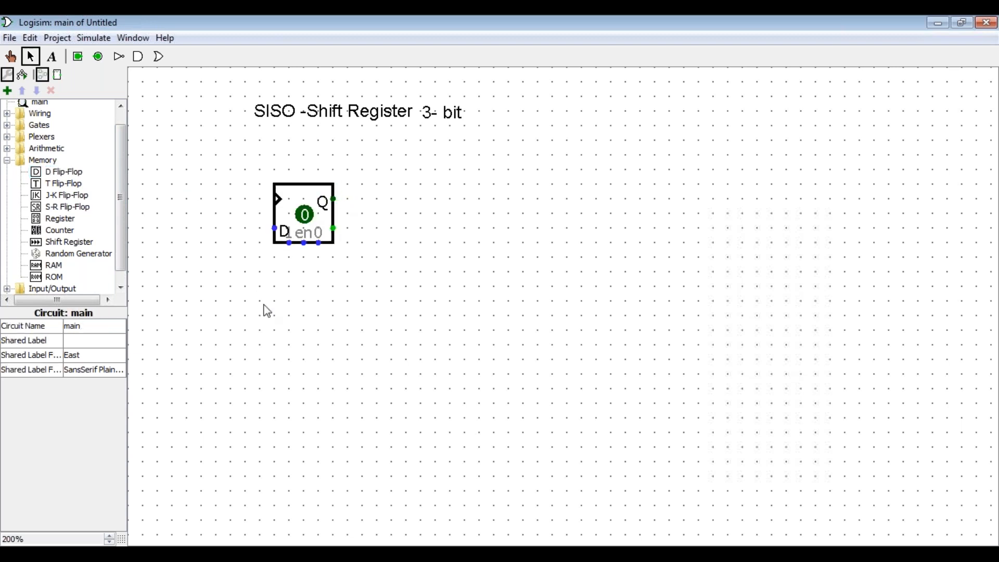
# Step: Place two more D Flip-Flops in the same row, evenly spaced to the right of the first one
pyautogui.click(57, 173)
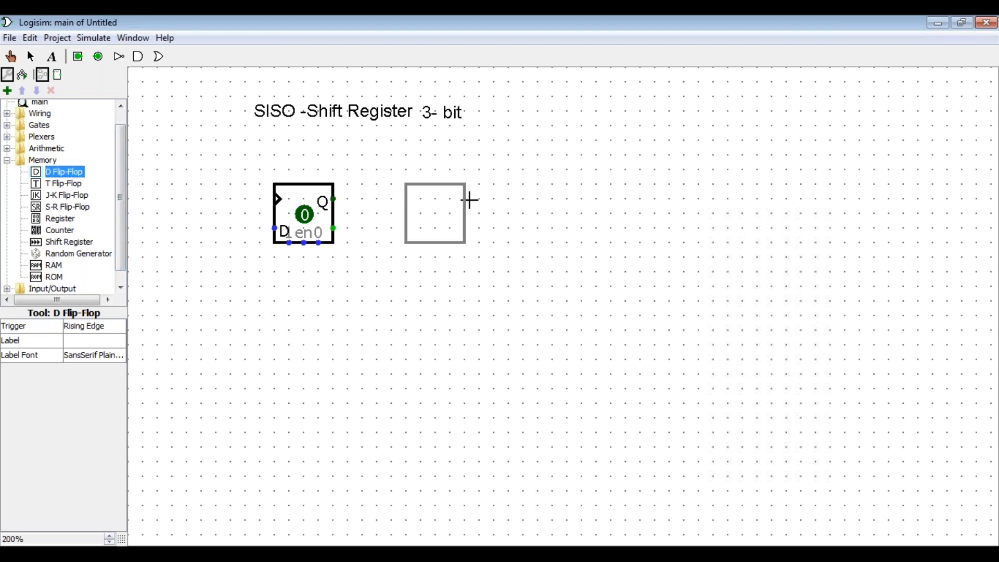
pyautogui.click(466, 199)
pyautogui.click(57, 172)
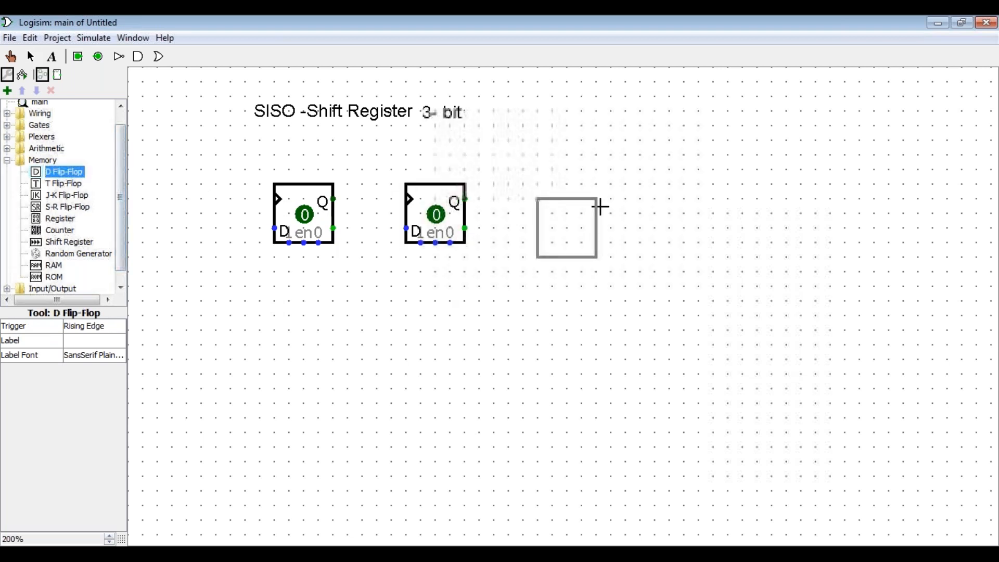
pyautogui.click(597, 199)
pyautogui.click(556, 286)
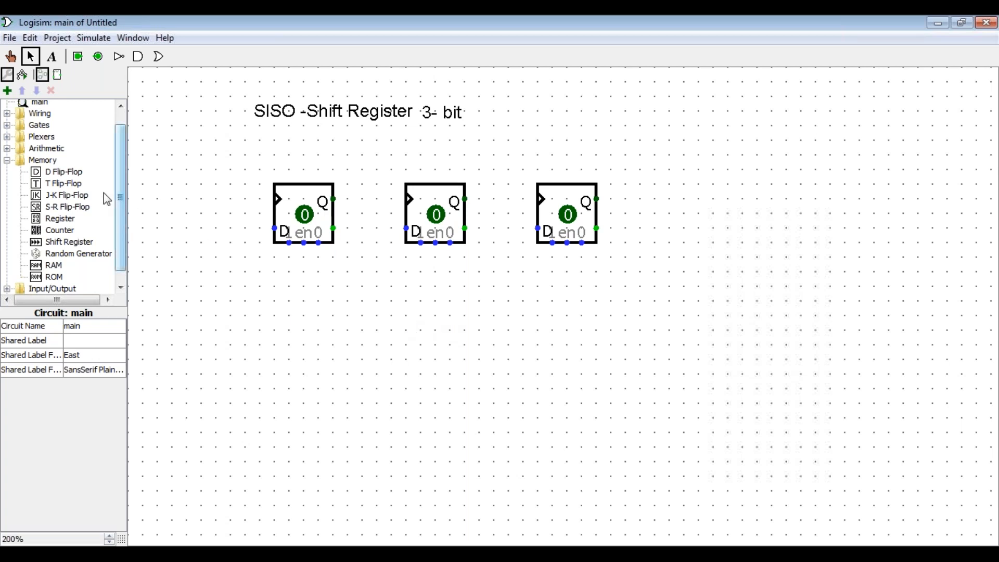
# Step: Place a Clock from the Wiring library beside the first flip-flop, level with its clock input
pyautogui.click(7, 161)
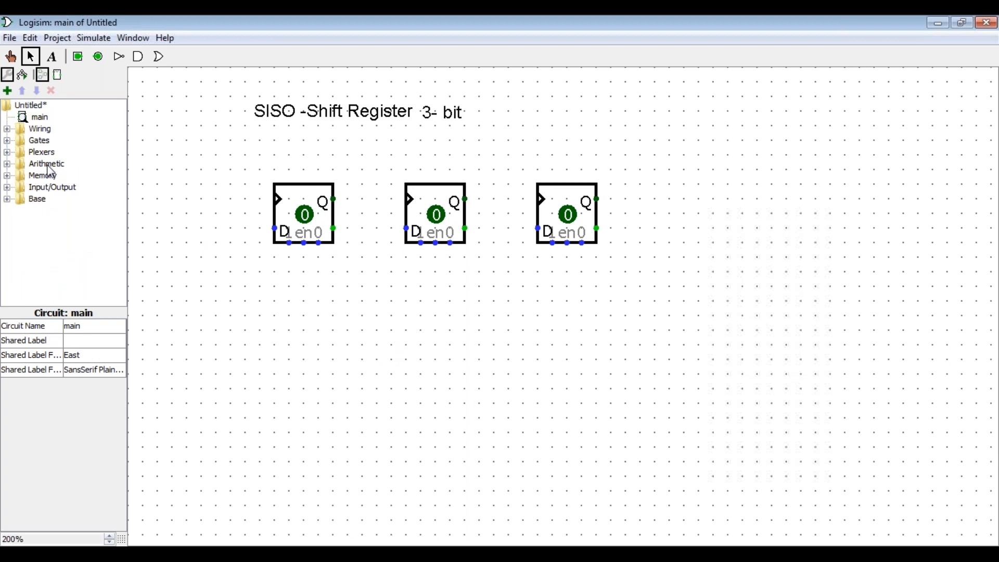
pyautogui.click(7, 129)
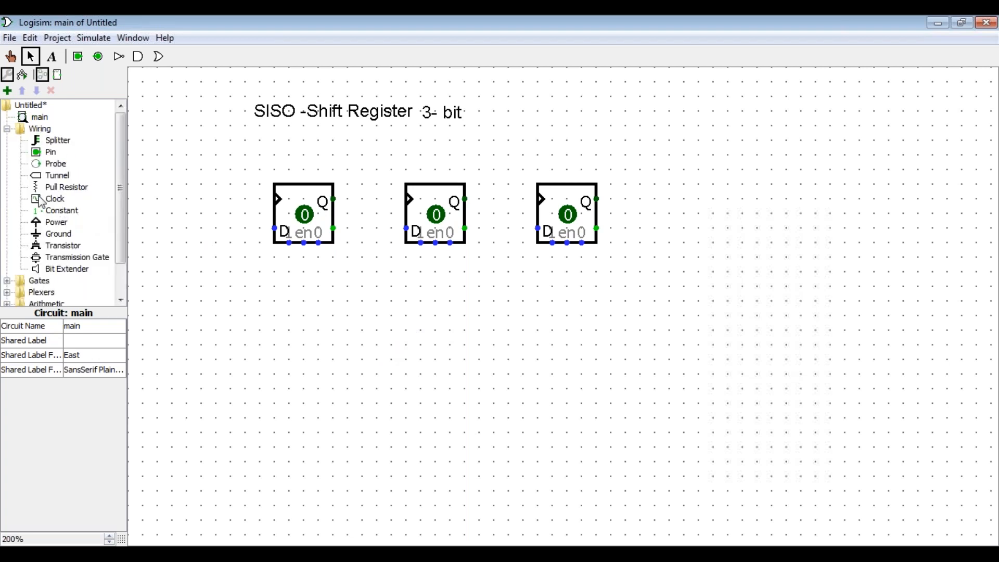
pyautogui.moveTo(42, 202); pyautogui.dragTo(165, 181)
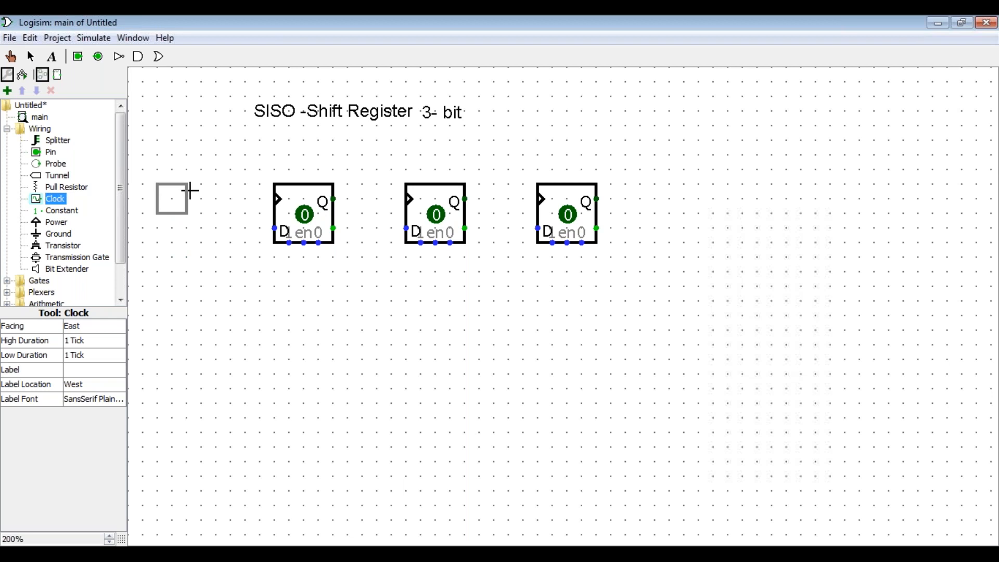
pyautogui.click(189, 199)
pyautogui.click(225, 348)
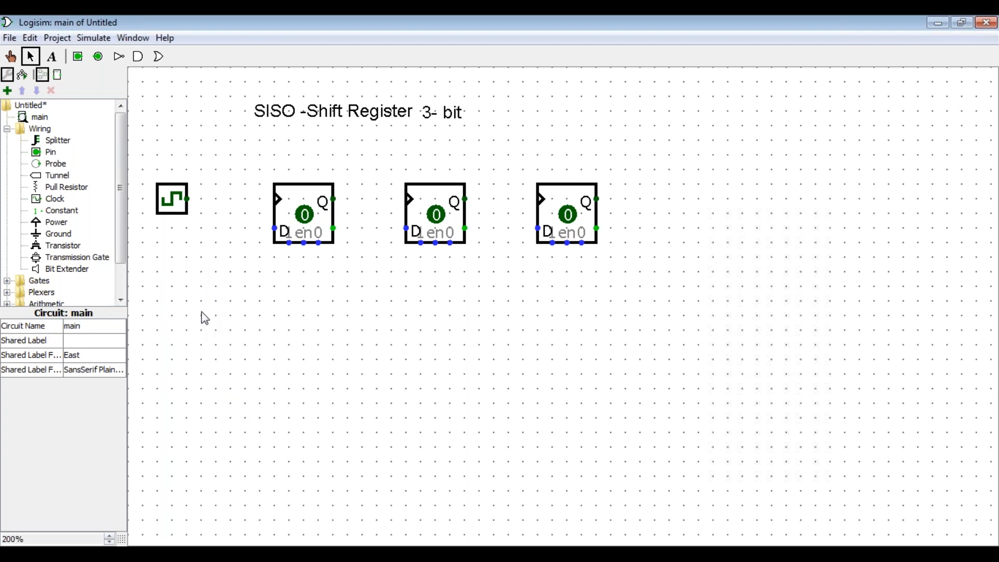
# Step: Place a 1-bit input pin facing east directly below the clock
pyautogui.click(78, 57)
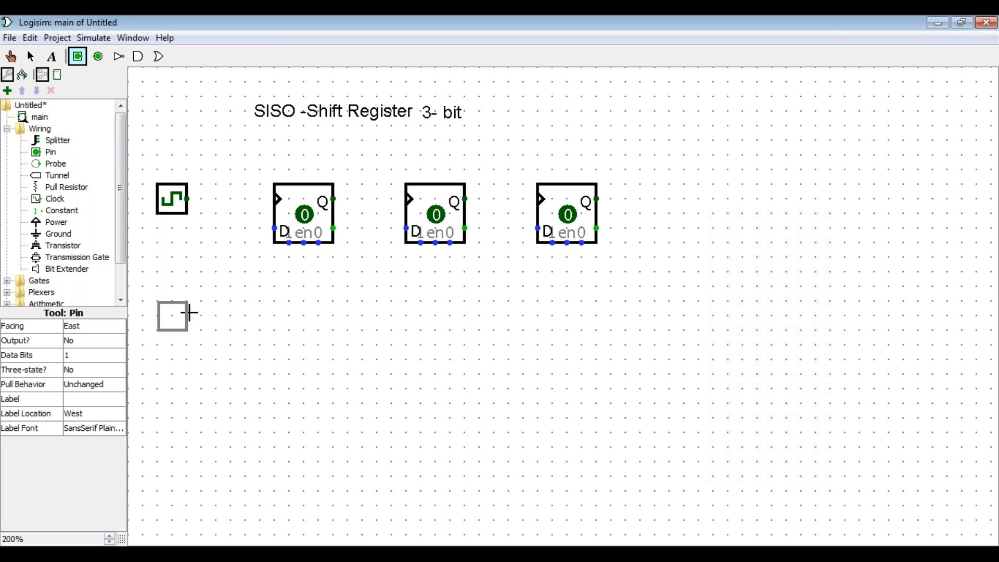
pyautogui.click(187, 316)
pyautogui.click(217, 357)
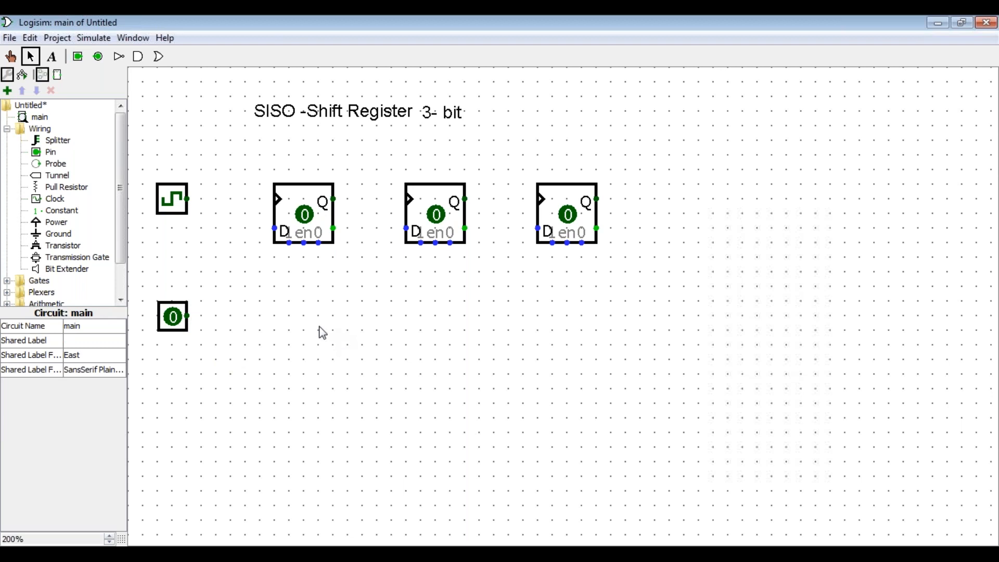
# Step: Add the text label "CLK" directly below the clock
pyautogui.click(52, 56)
pyautogui.click(176, 236)
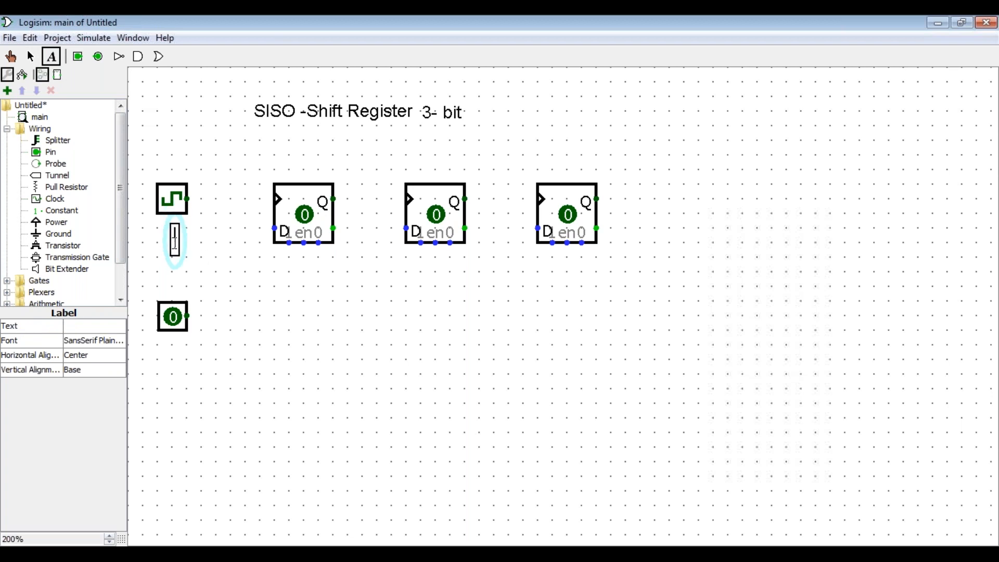
pyautogui.write('CLK')
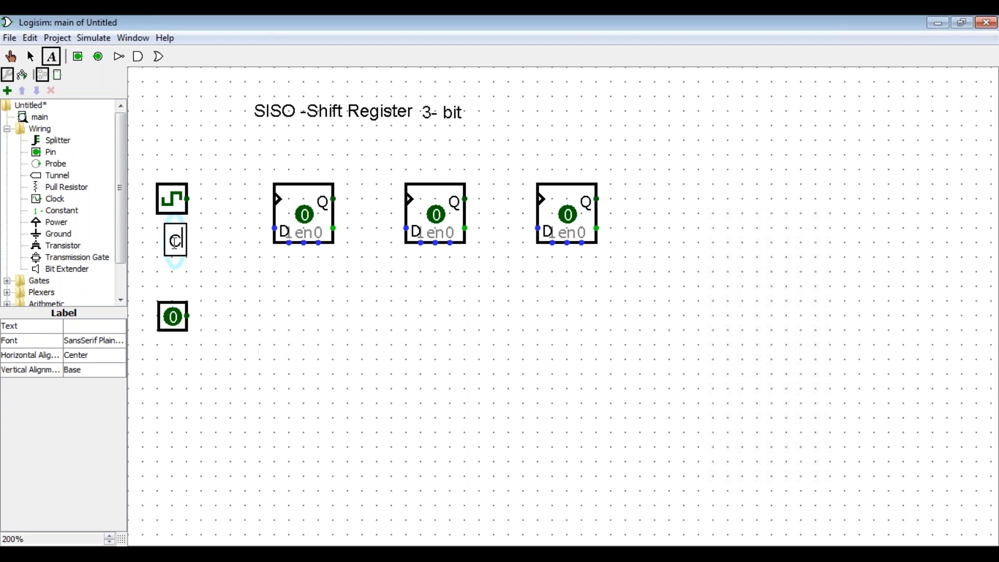
pyautogui.click(170, 355)
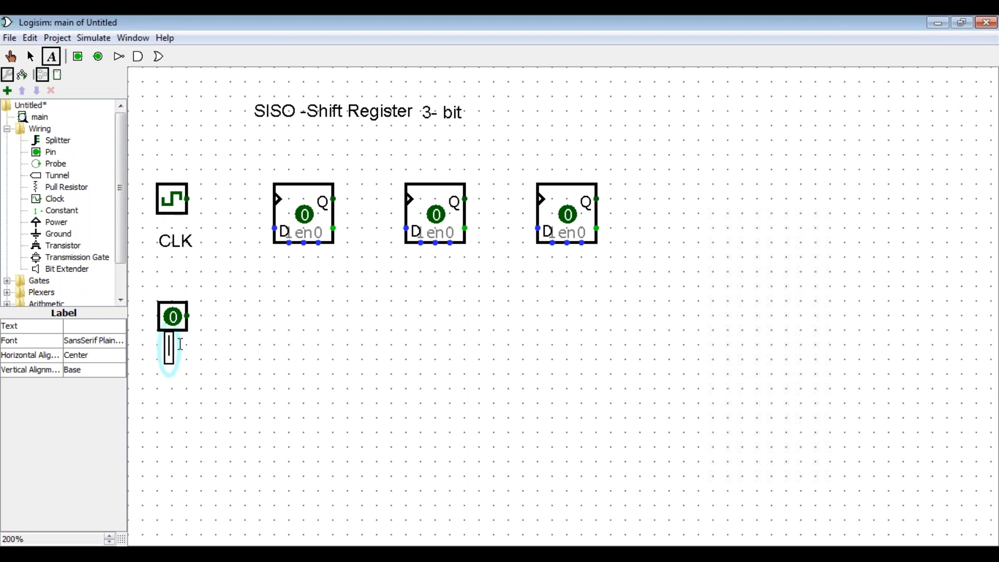
pyautogui.click(169, 357)
pyautogui.write('SE')
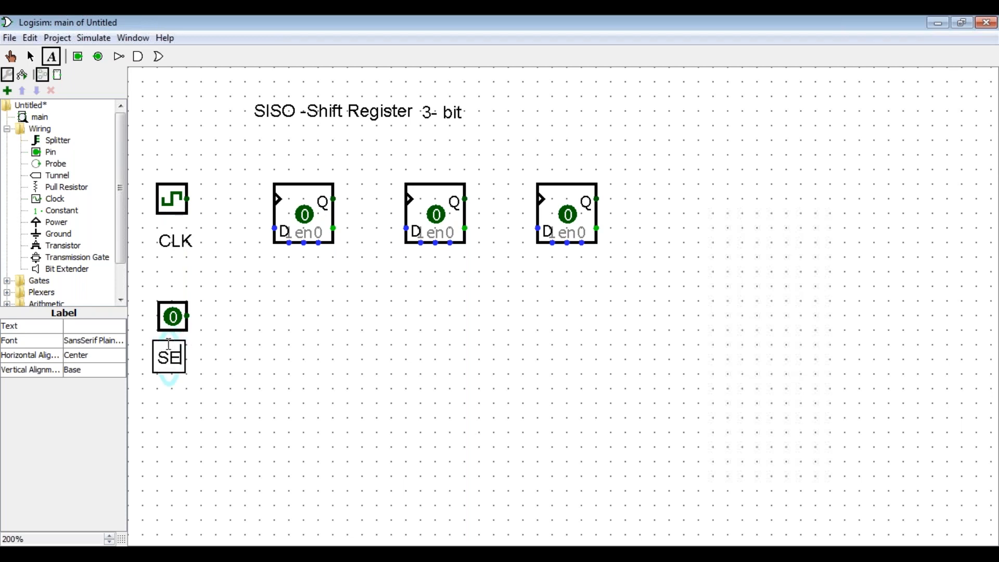
pyautogui.write('RIAL INPUT')
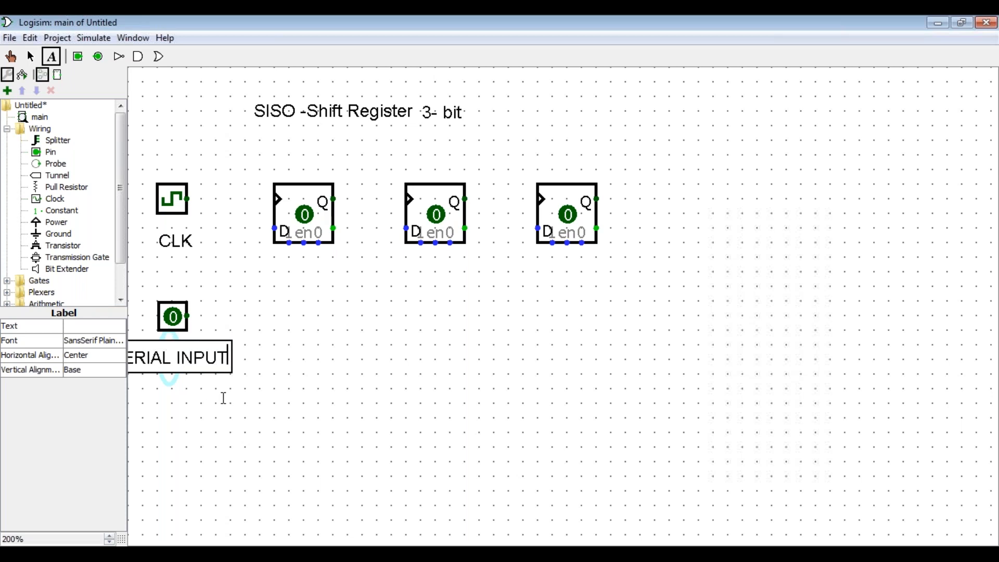
pyautogui.click(212, 358)
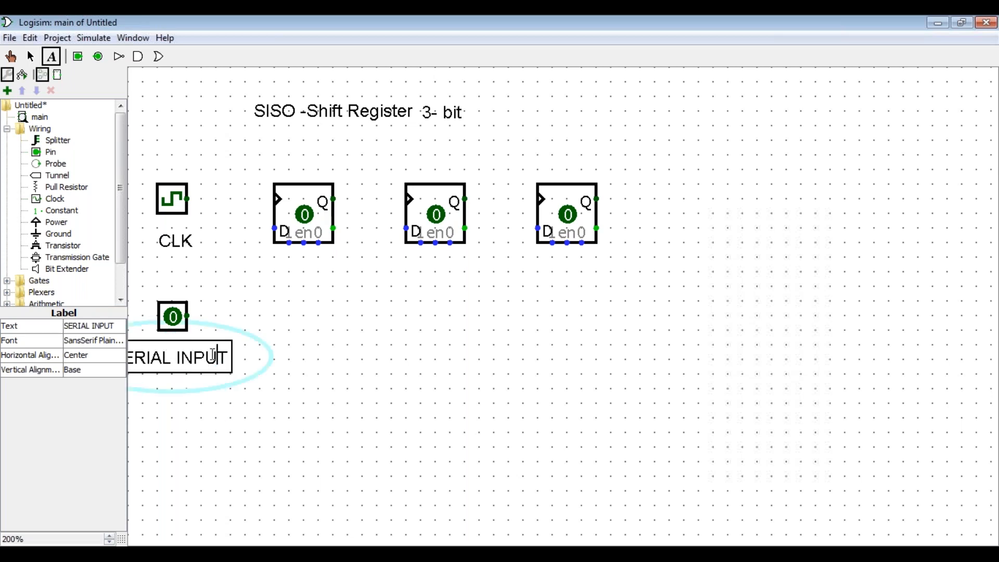
pyautogui.rightClick(219, 343)
pyautogui.click(228, 349)
# Step: Add the text label "SERIAL INPUT" below the input pin, shifted right so the whole text fits on the canvas
pyautogui.click(229, 353)
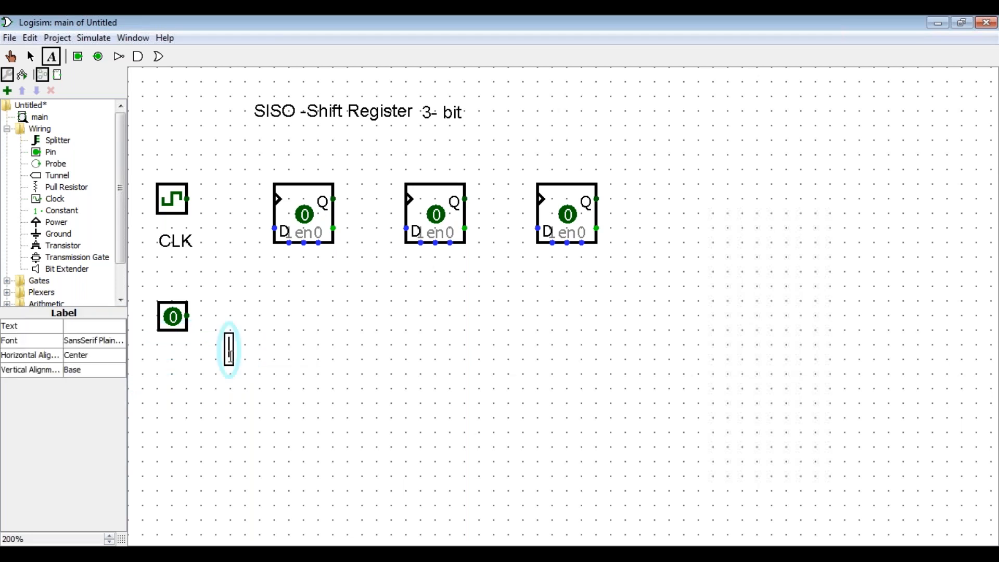
pyautogui.write('SERIAL ')
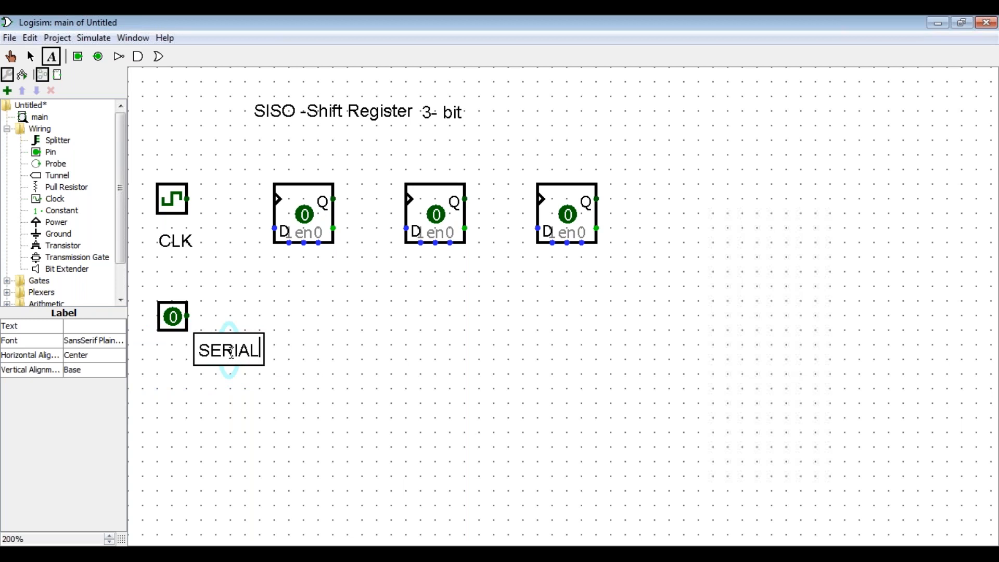
pyautogui.write('INPUT')
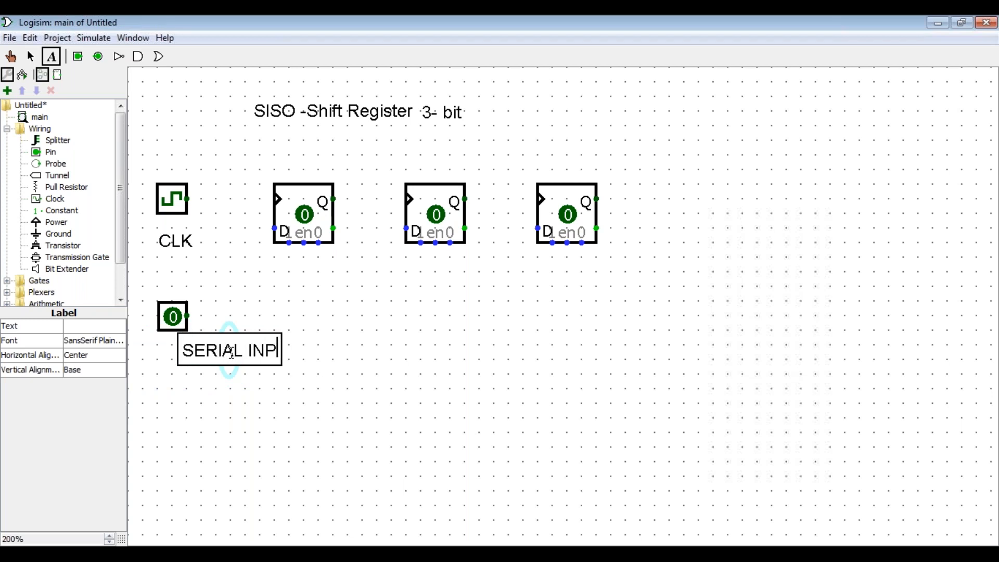
pyautogui.click(272, 395)
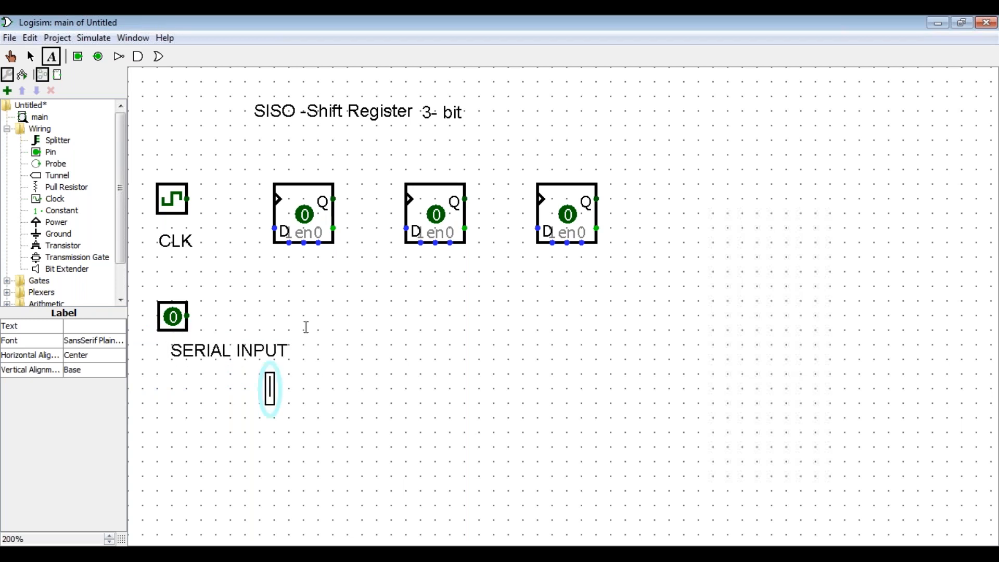
# Step: Label the three flip-flops "FF1", "FF2" and "FF3" from left to right, with each text below its component
pyautogui.click(304, 267)
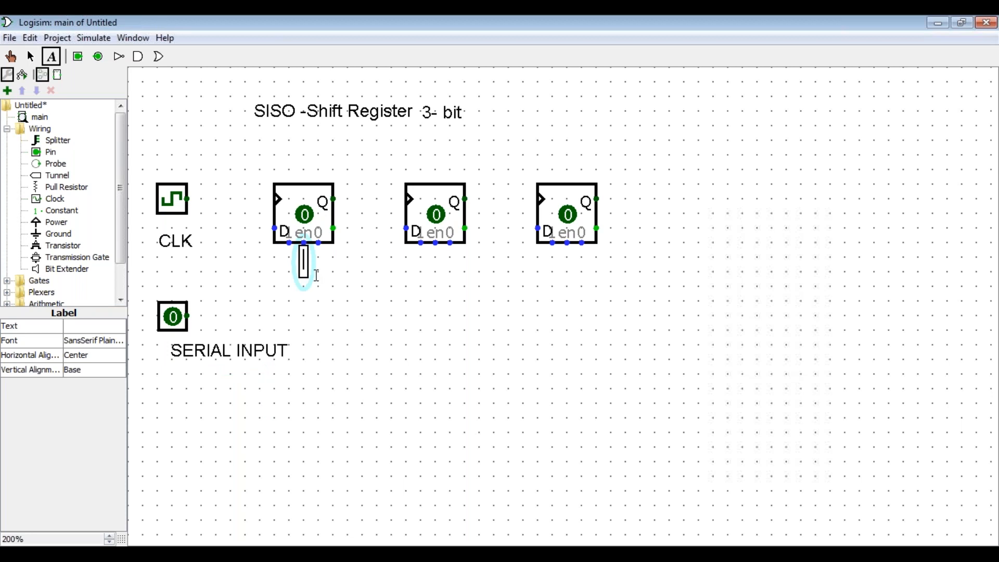
pyautogui.write('FF1')
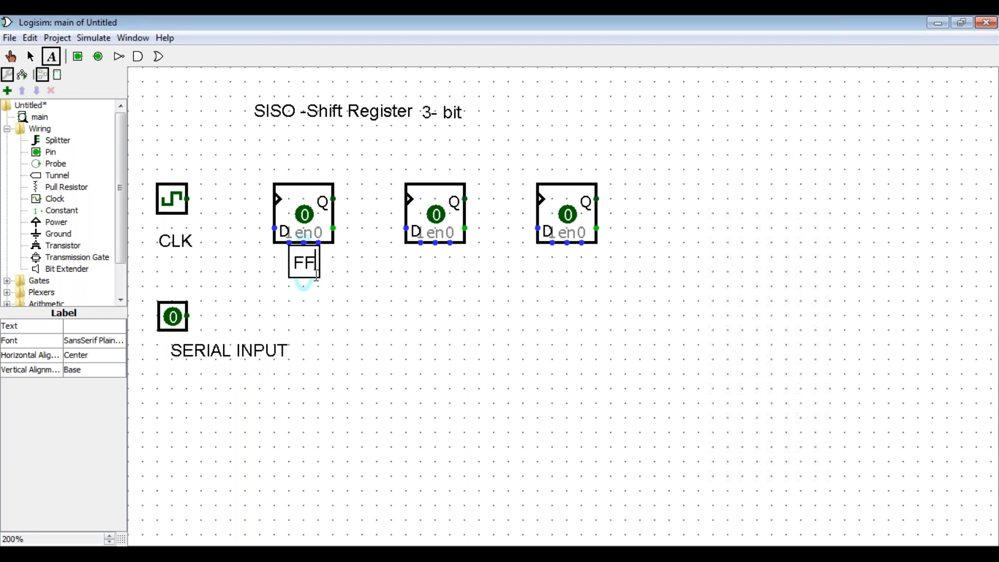
pyautogui.click(432, 270)
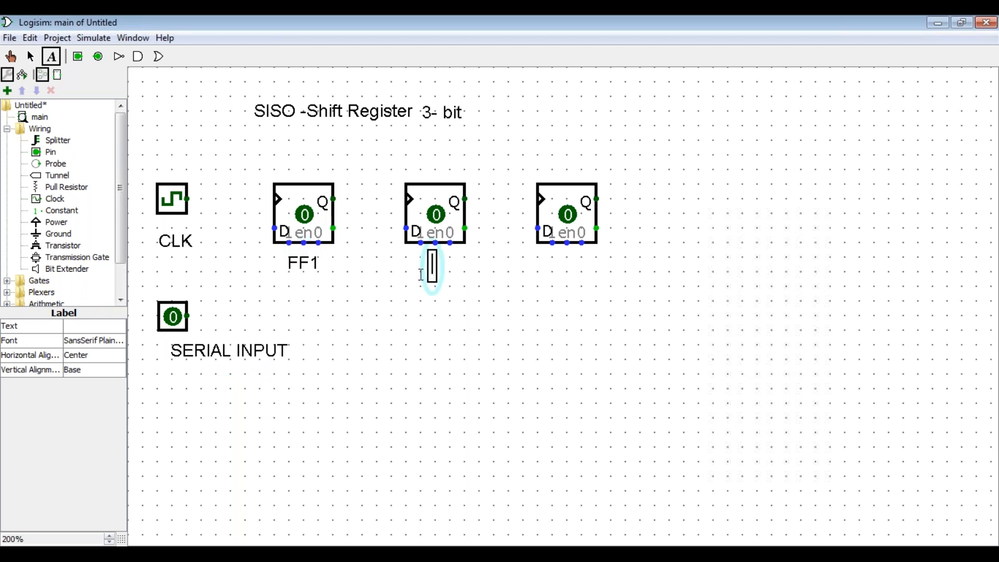
pyautogui.write('FF1')
pyautogui.press('BackSpace')
pyautogui.write('2')
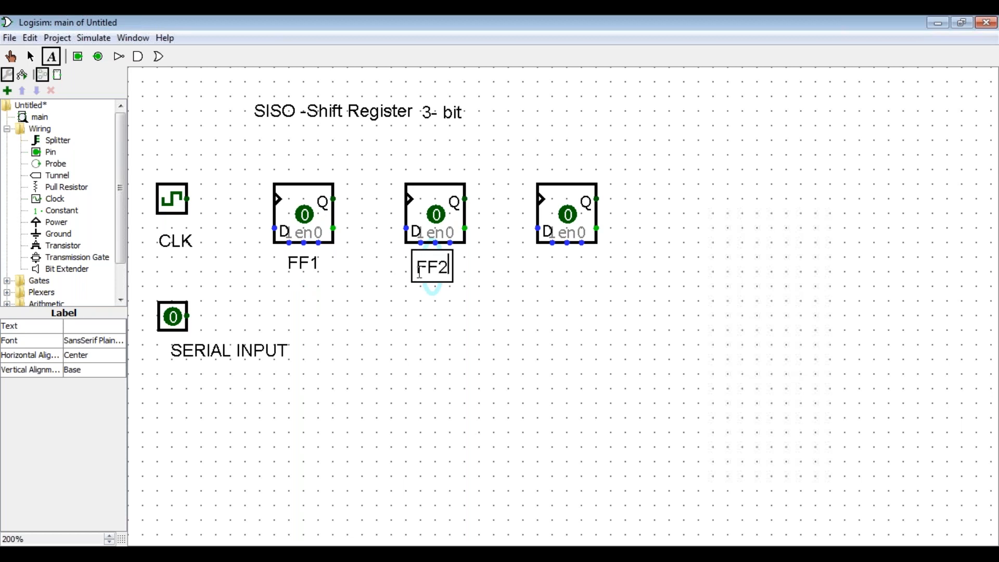
pyautogui.click(566, 263)
pyautogui.write('FF3')
pyautogui.click(612, 324)
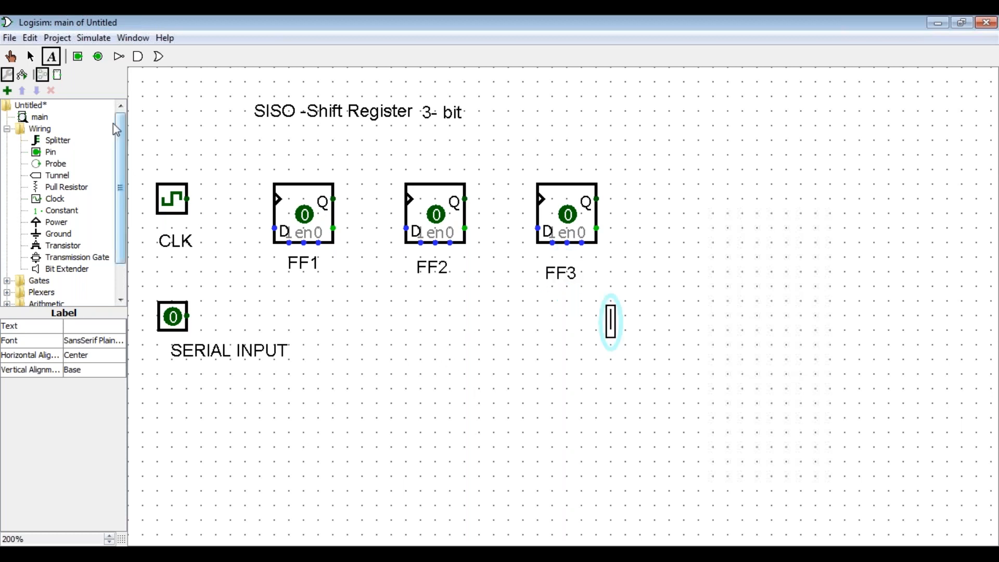
# Step: Place an output pin to the right of FF3, level with its Q output
pyautogui.click(97, 57)
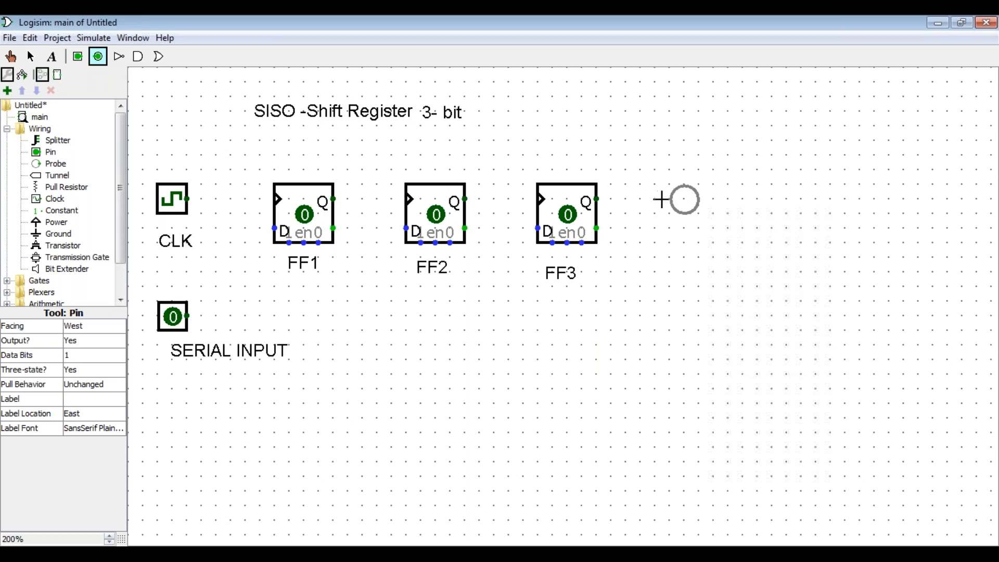
pyautogui.click(661, 198)
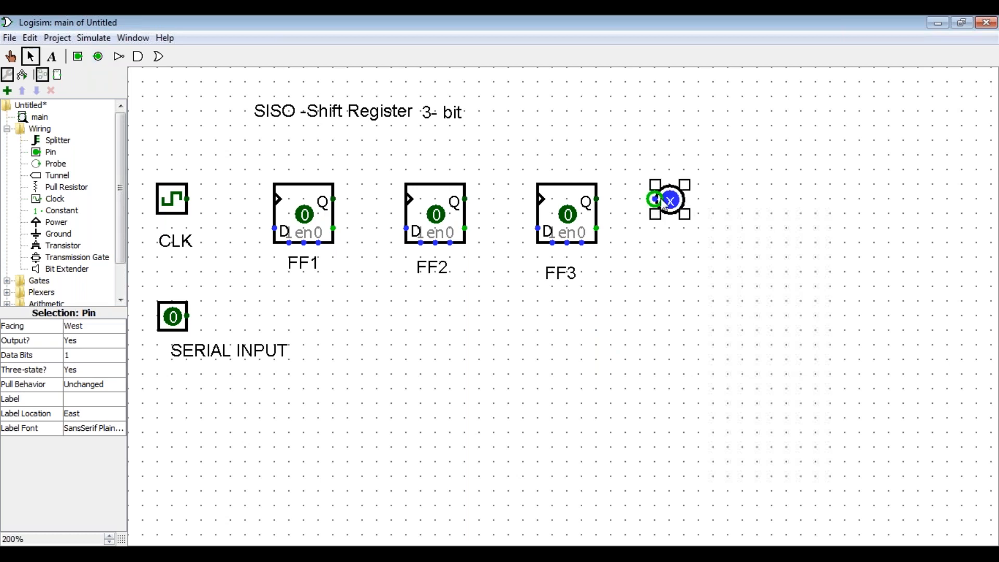
pyautogui.click(622, 355)
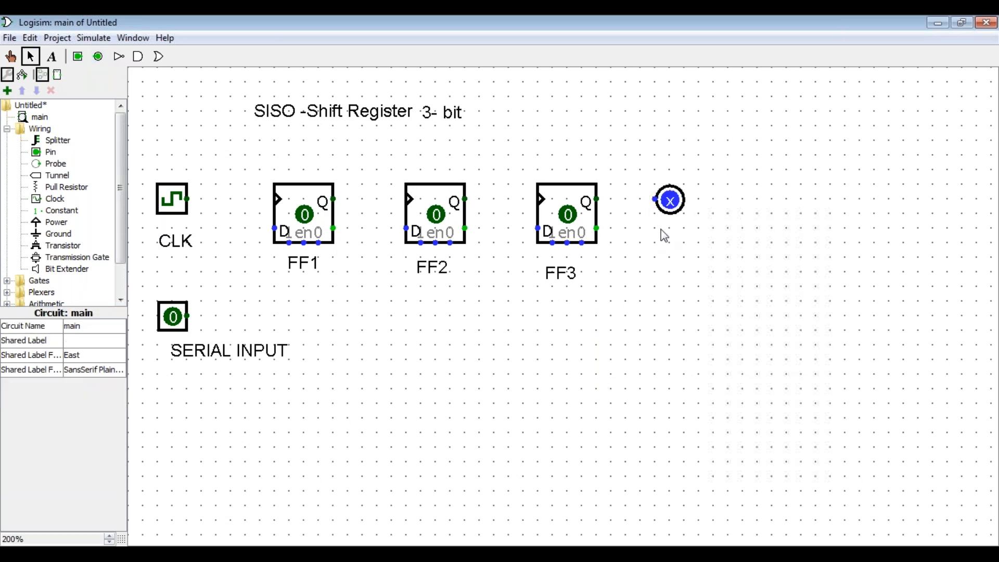
# Step: Add the text label "SERIAL OUTPUT" directly below the output pin
pyautogui.click(51, 56)
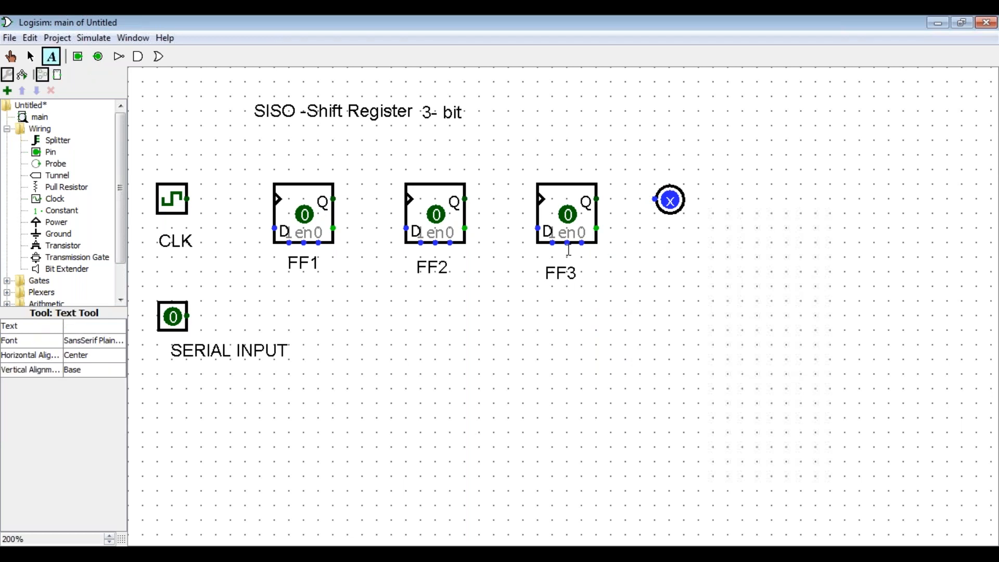
pyautogui.click(669, 233)
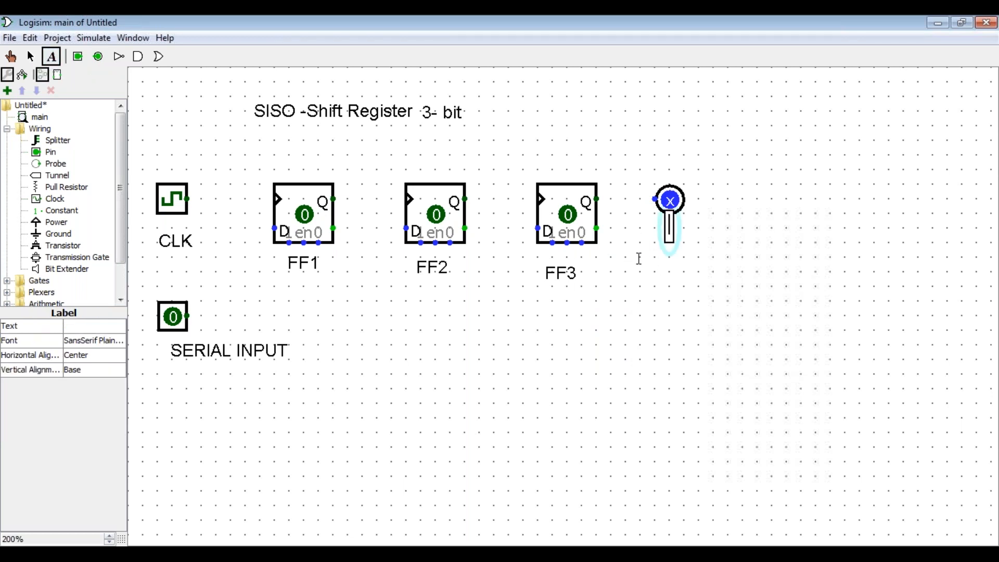
pyautogui.write('SERIAL ')
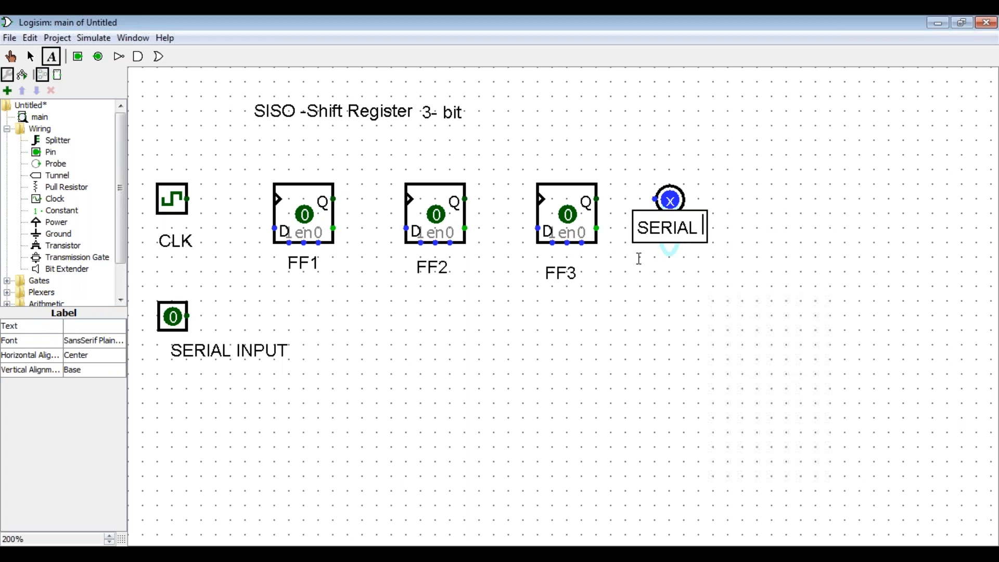
pyautogui.write('OUTPUT')
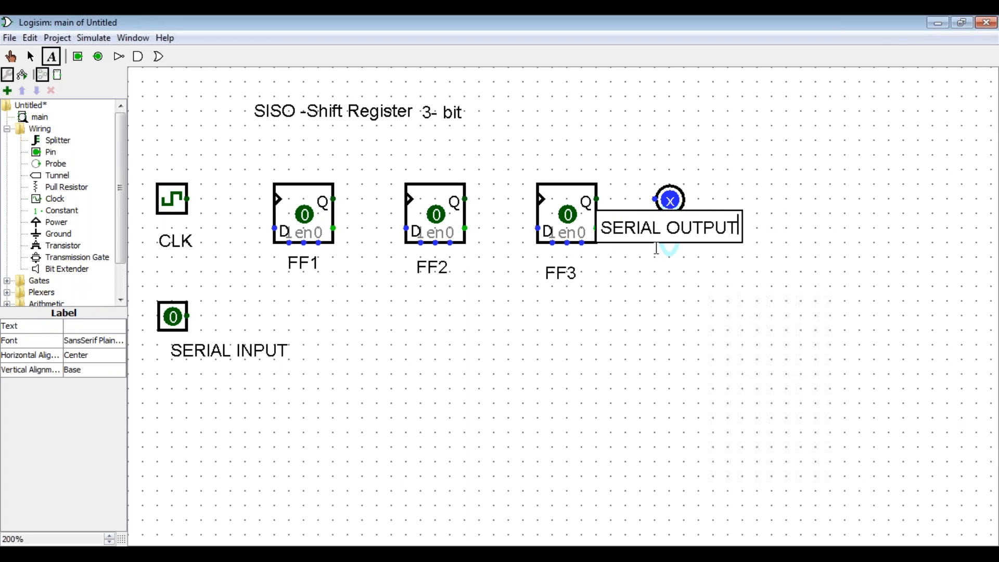
pyautogui.click(648, 265)
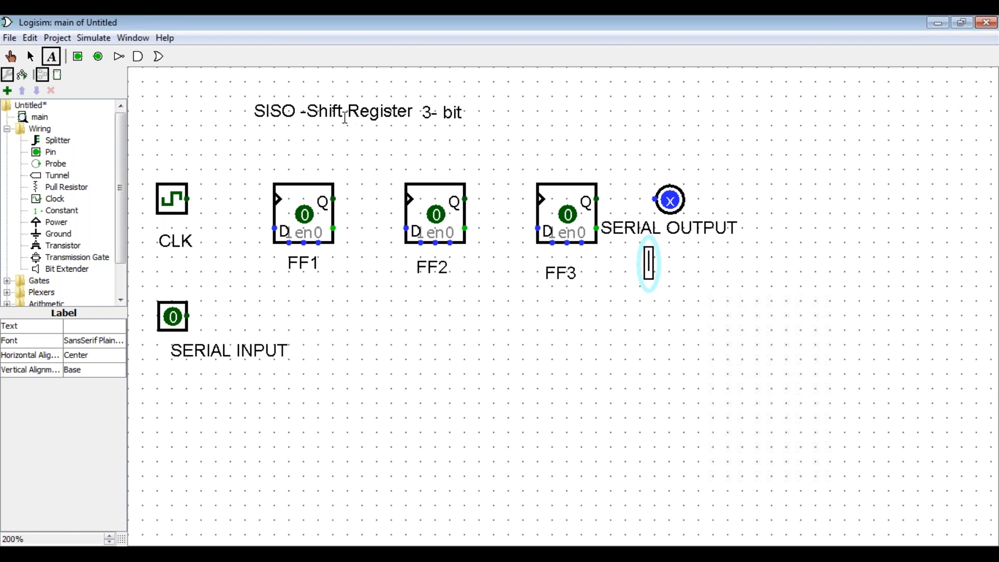
# Step: Wire the clock to the clock inputs of all three flip-flops, and FF3's Q output to the serial output pin
pyautogui.click(31, 57)
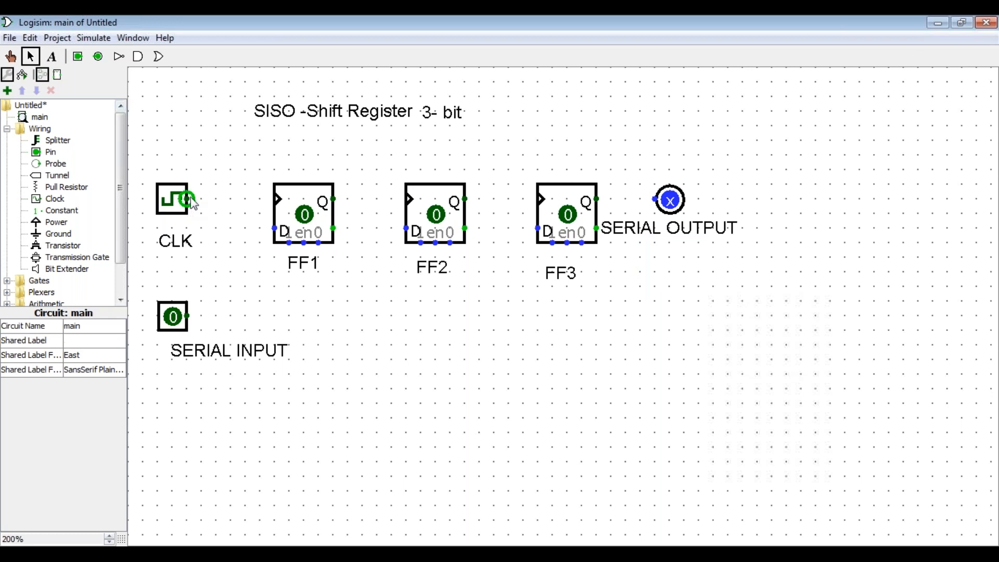
pyautogui.moveTo(237, 198); pyautogui.dragTo(276, 199)
pyautogui.moveTo(230, 198); pyautogui.dragTo(248, 151)
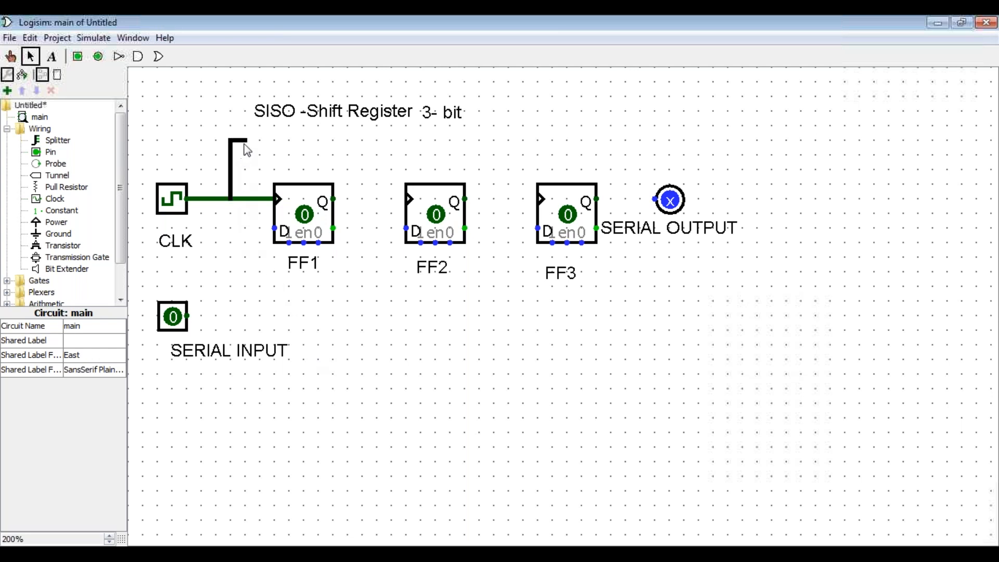
pyautogui.moveTo(310, 147); pyautogui.dragTo(403, 195)
pyautogui.moveTo(395, 140)
pyautogui.mouseDown()
pyautogui.moveTo(514, 138)
pyautogui.moveTo(523, 205)
pyautogui.moveTo(533, 204)
pyautogui.mouseUp()
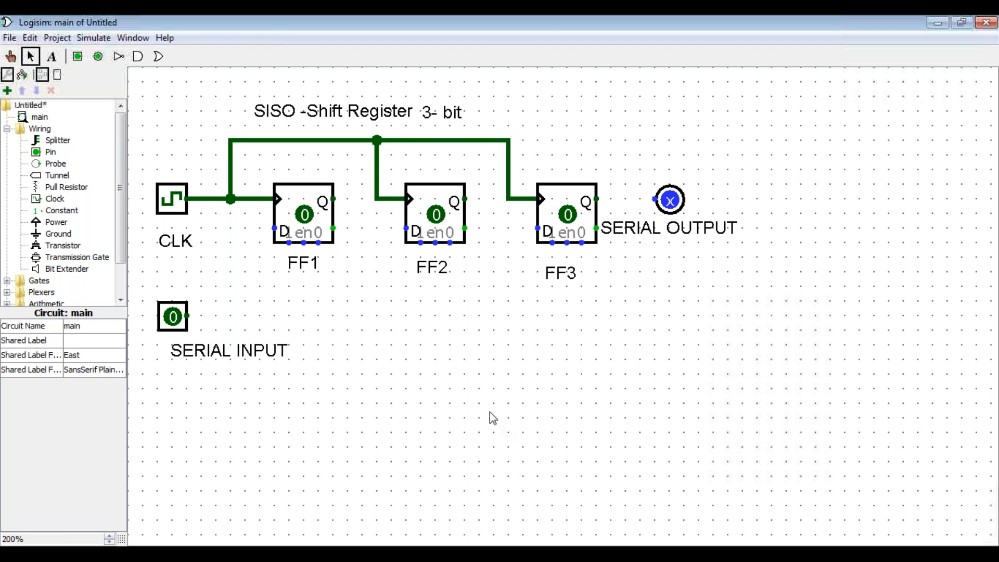
pyautogui.moveTo(597, 198); pyautogui.dragTo(655, 200)
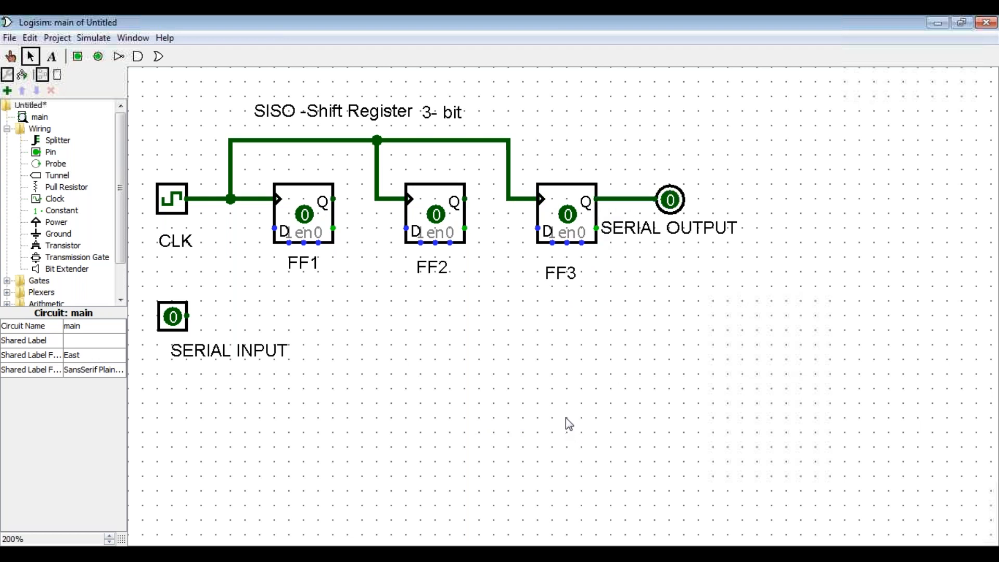
# Step: Wire the serial input pin to FF1's D input, and FF1's Q output to FF2's D input
pyautogui.moveTo(187, 316); pyautogui.dragTo(234, 316)
pyautogui.moveTo(250, 263); pyautogui.dragTo(274, 228)
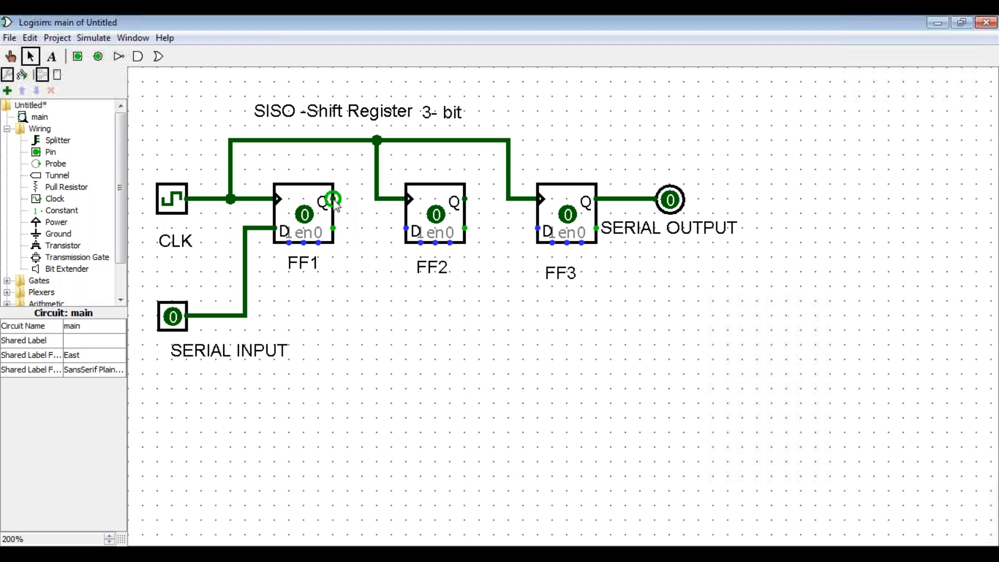
pyautogui.moveTo(334, 202); pyautogui.dragTo(405, 228)
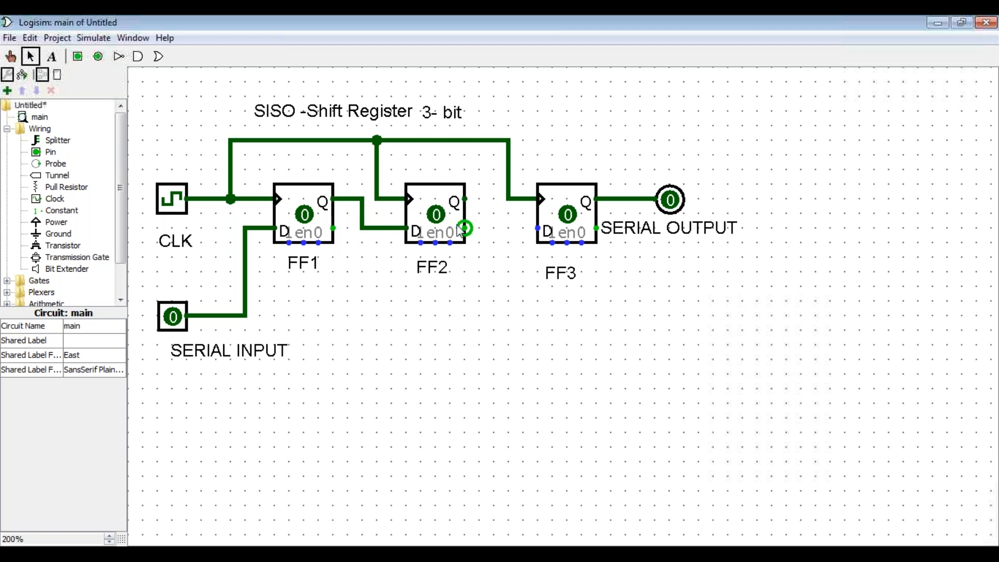
# Step: Wire FF2's Q output to FF3's D input
pyautogui.moveTo(464, 198)
pyautogui.mouseDown()
pyautogui.moveTo(487, 202)
pyautogui.moveTo(495, 229)
pyautogui.moveTo(538, 227)
pyautogui.mouseUp()
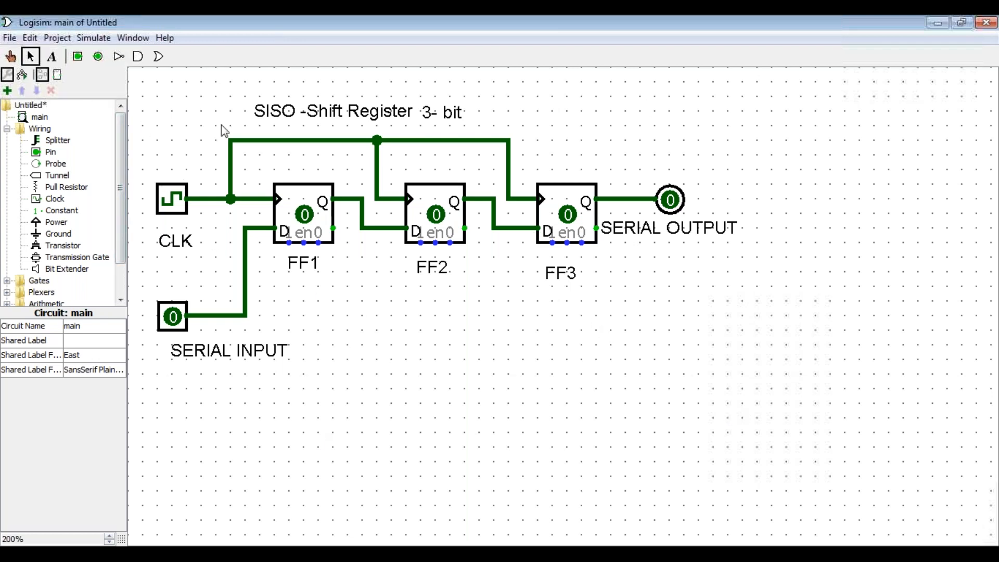
# Step: Add the text label "101" directly below the SERIAL INPUT label
pyautogui.click(53, 58)
pyautogui.click(185, 377)
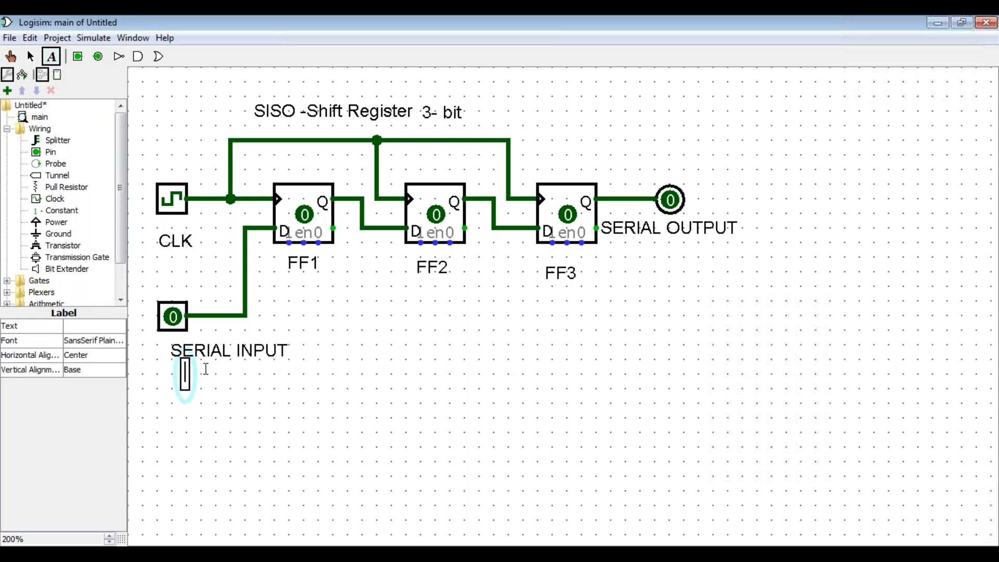
pyautogui.write('101')
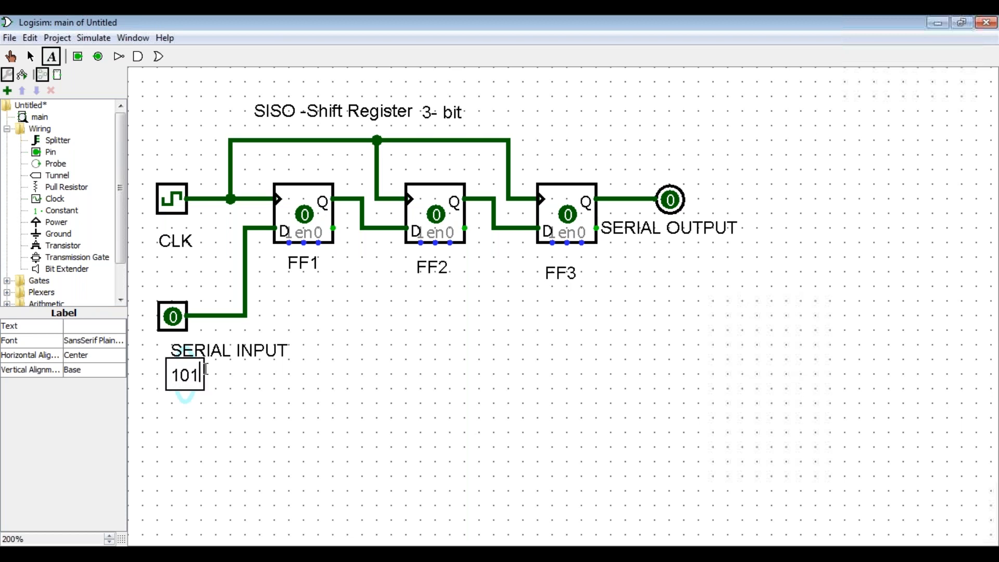
pyautogui.click(293, 394)
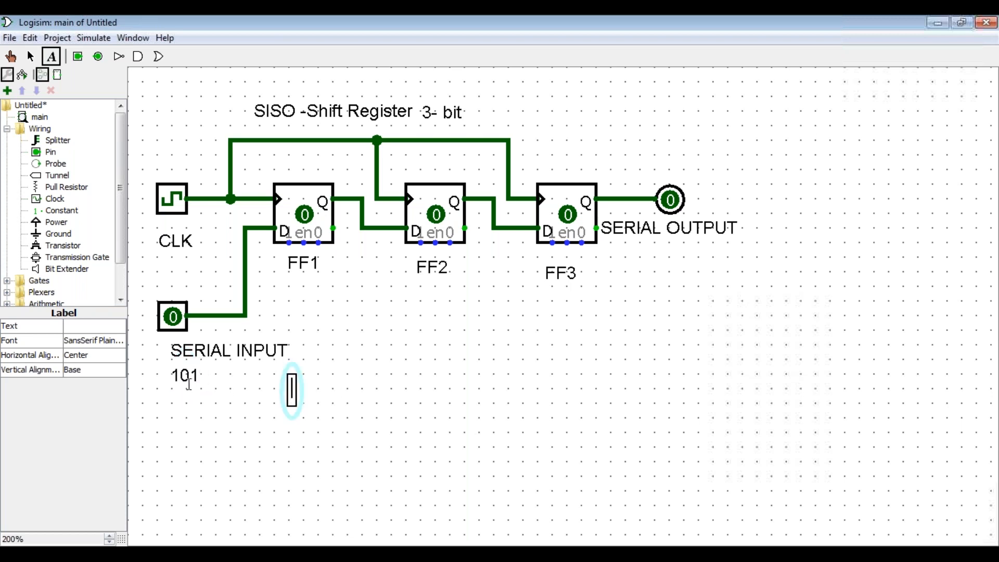
pyautogui.click(186, 374)
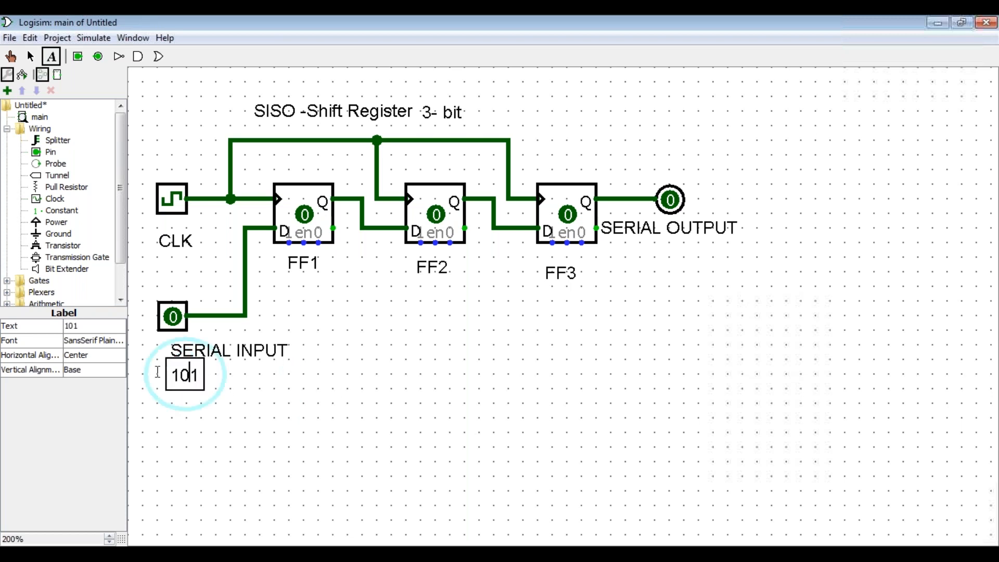
pyautogui.click(264, 406)
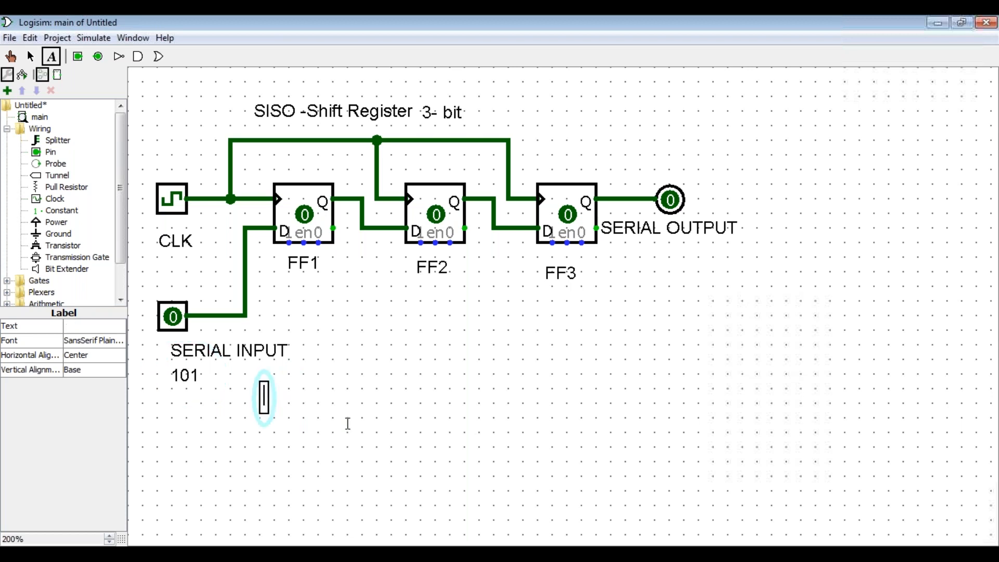
# Step: Add the table headings "LOAD" below FF3 and "READ" in the empty area well to its right
pyautogui.click(583, 368)
pyautogui.write('lo')
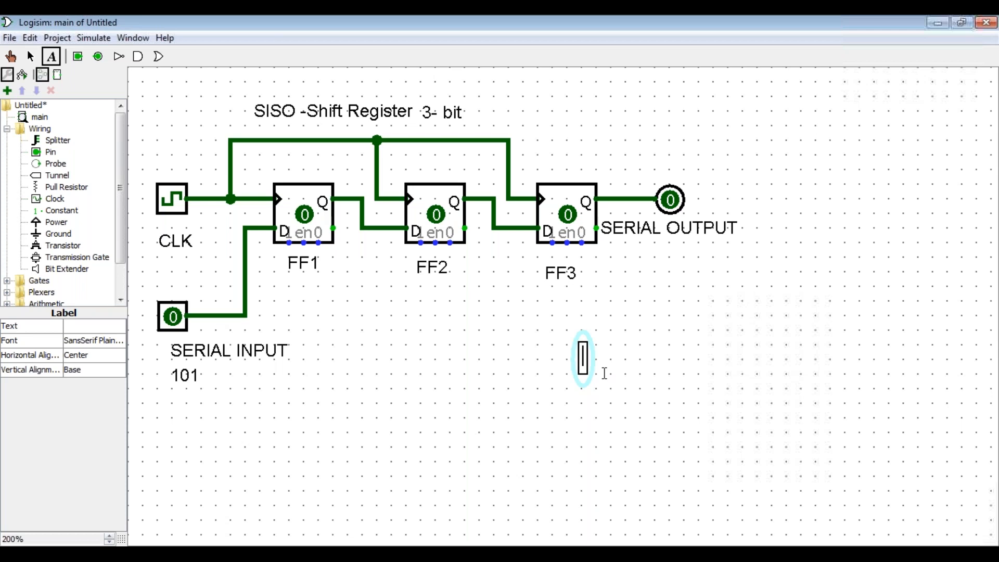
pyautogui.write('LOAD')
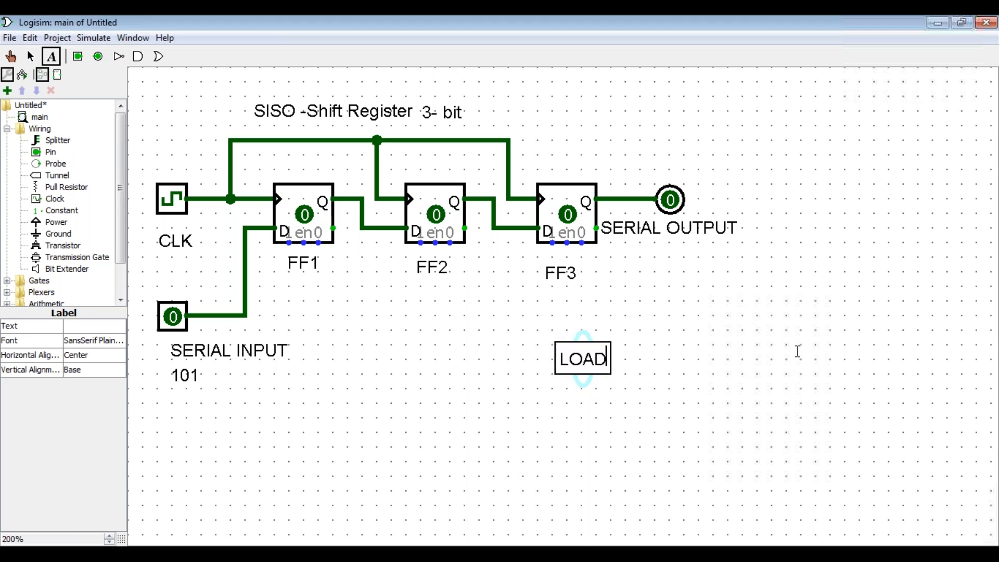
pyautogui.click(821, 347)
pyautogui.write('READ')
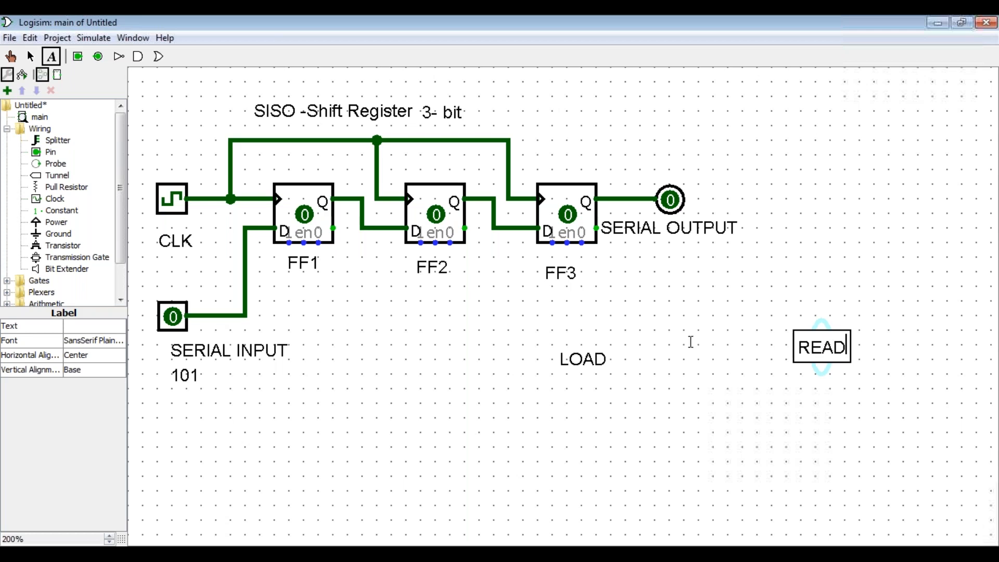
pyautogui.click(692, 415)
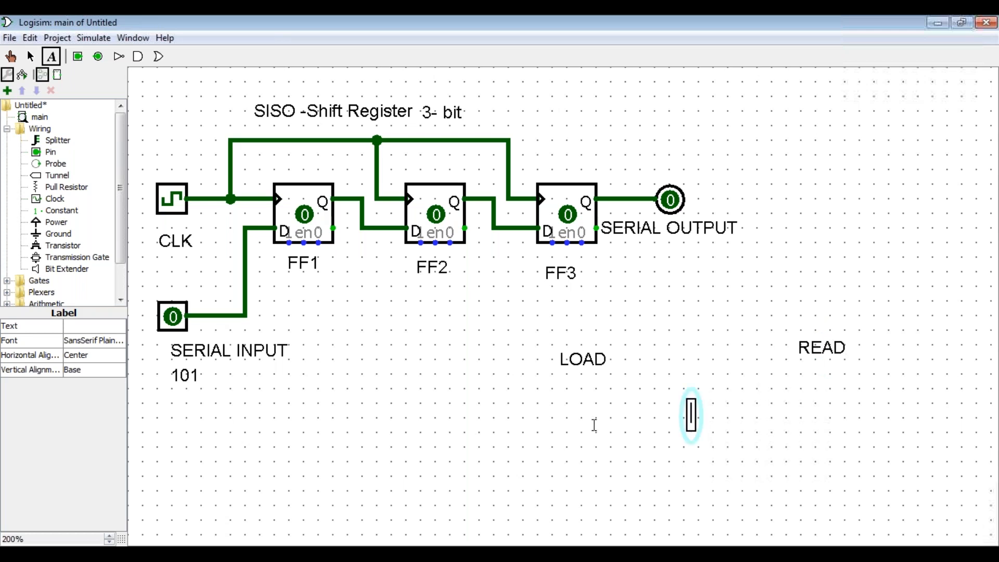
# Step: Add the column labels "CLK" and "DATA" side by side under the LOAD heading
pyautogui.click(527, 394)
pyautogui.write('CLK')
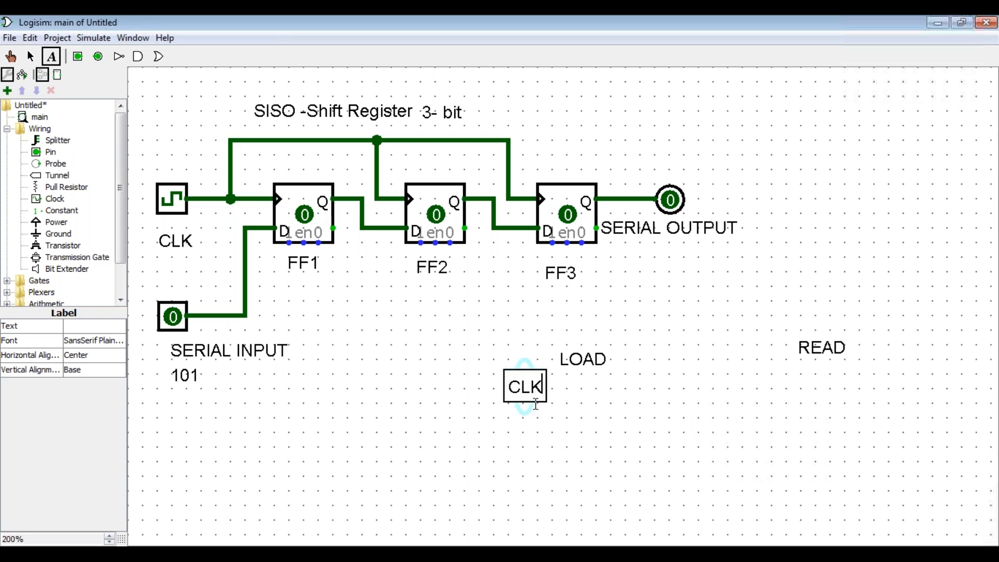
pyautogui.click(605, 387)
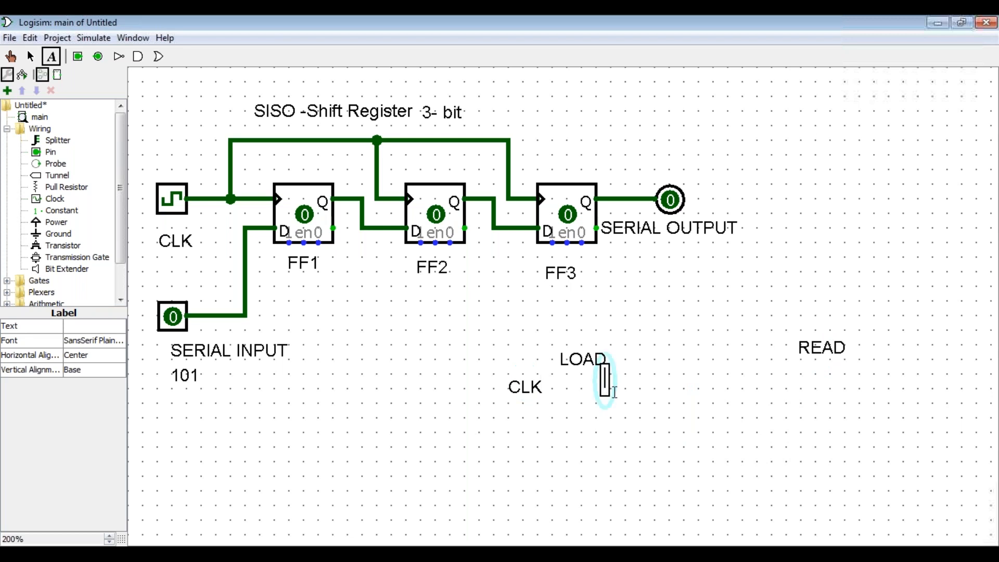
pyautogui.write('DATA')
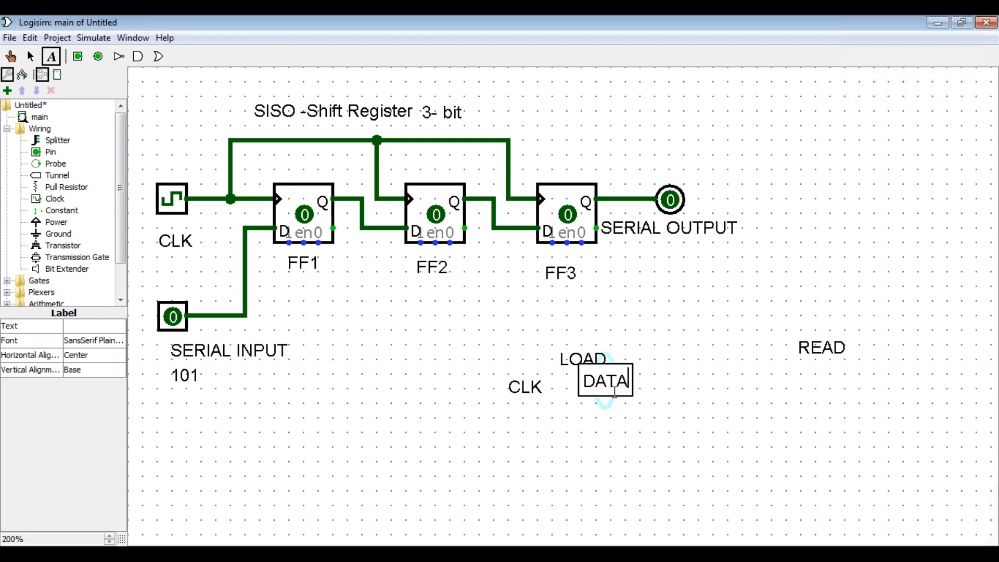
pyautogui.click(647, 438)
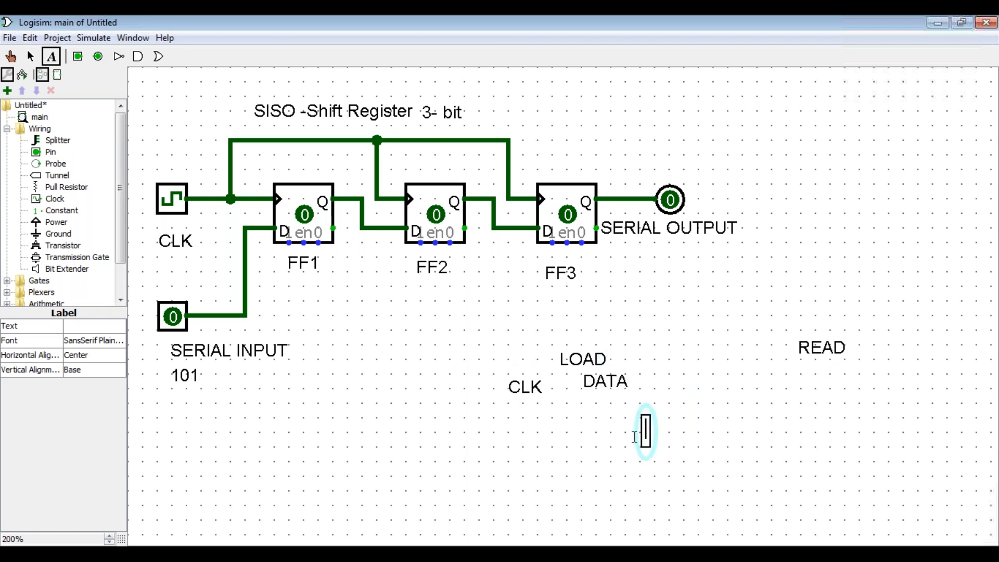
# Step: Add the column labels "CLK" and "OUTPUT" side by side under the READ heading
pyautogui.click(801, 376)
pyautogui.write('CLK')
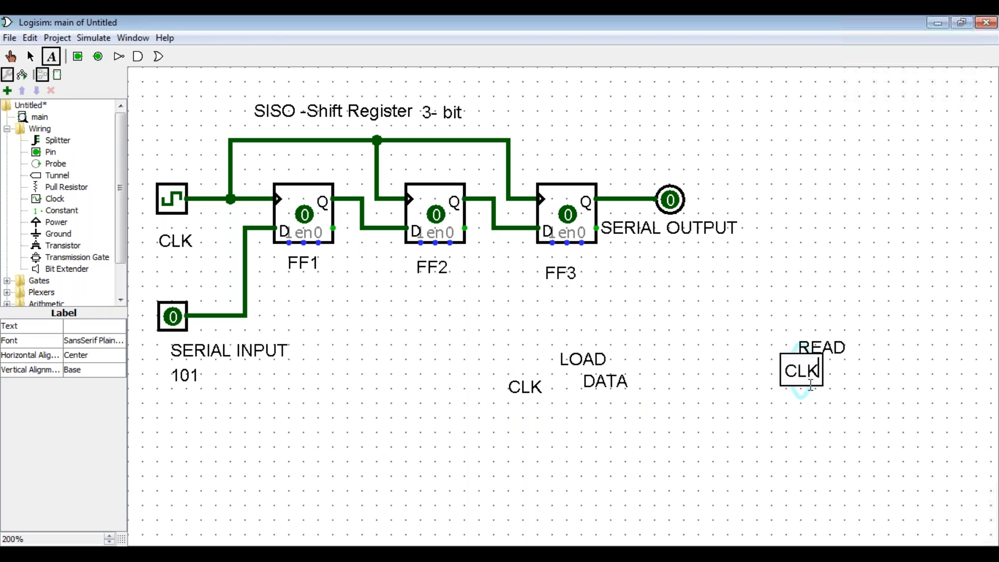
pyautogui.click(882, 375)
pyautogui.write('OUTP')
pyautogui.press('BackSpace')
pyautogui.write('UT')
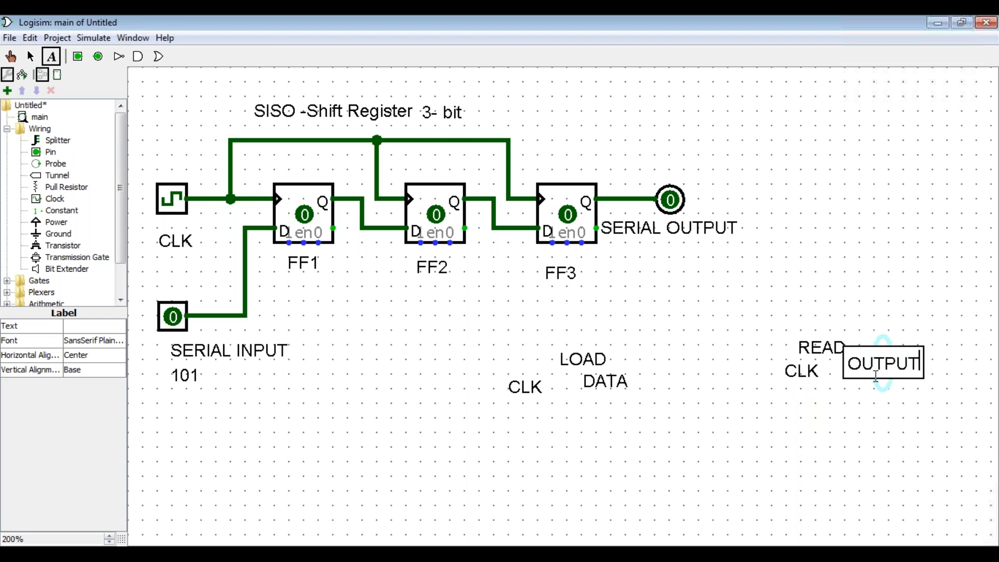
pyautogui.click(888, 411)
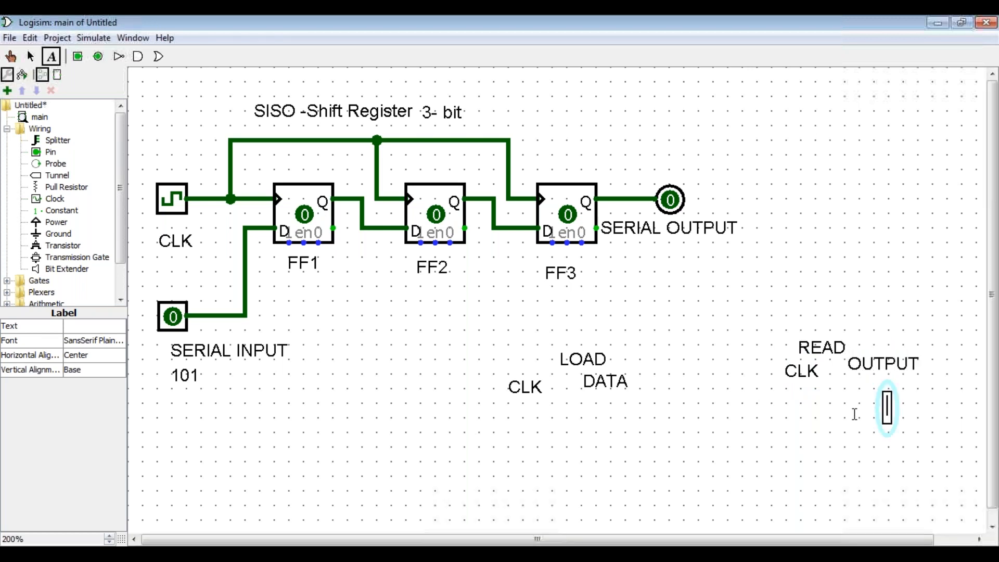
# Step: Enter the first row of the LOAD table with "0" under CLK and "000" under DATA
pyautogui.click(526, 413)
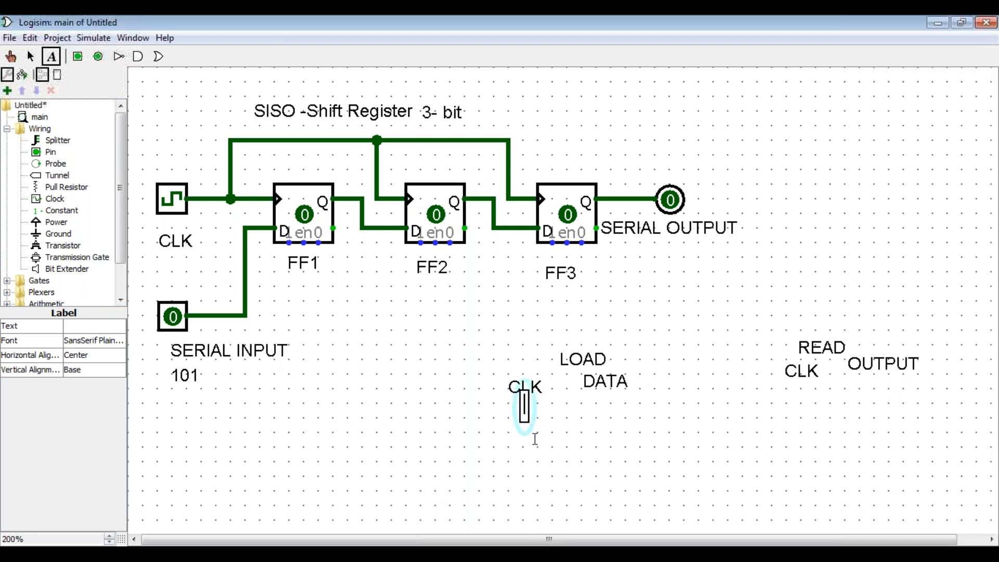
pyautogui.write('0')
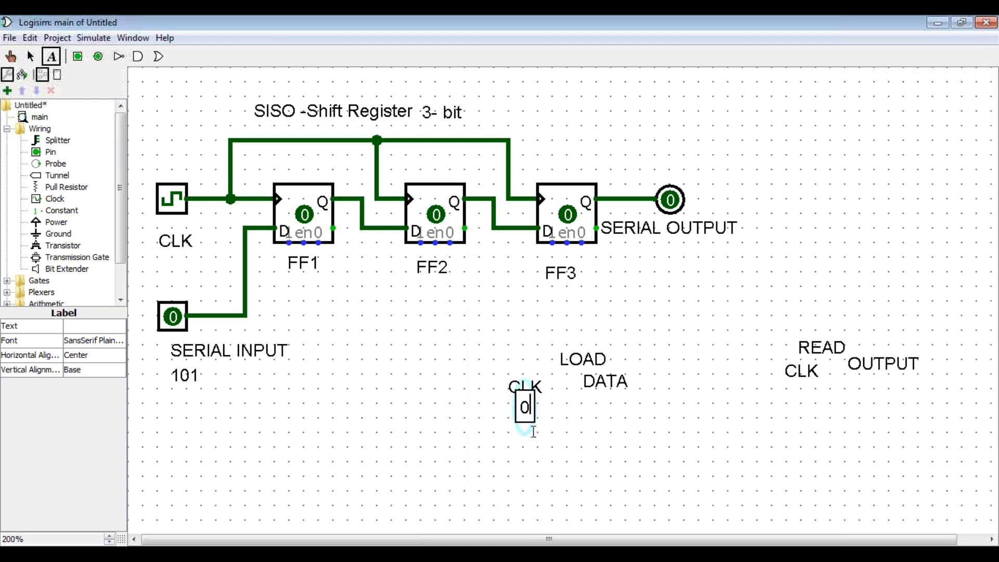
pyautogui.click(605, 408)
pyautogui.write('000')
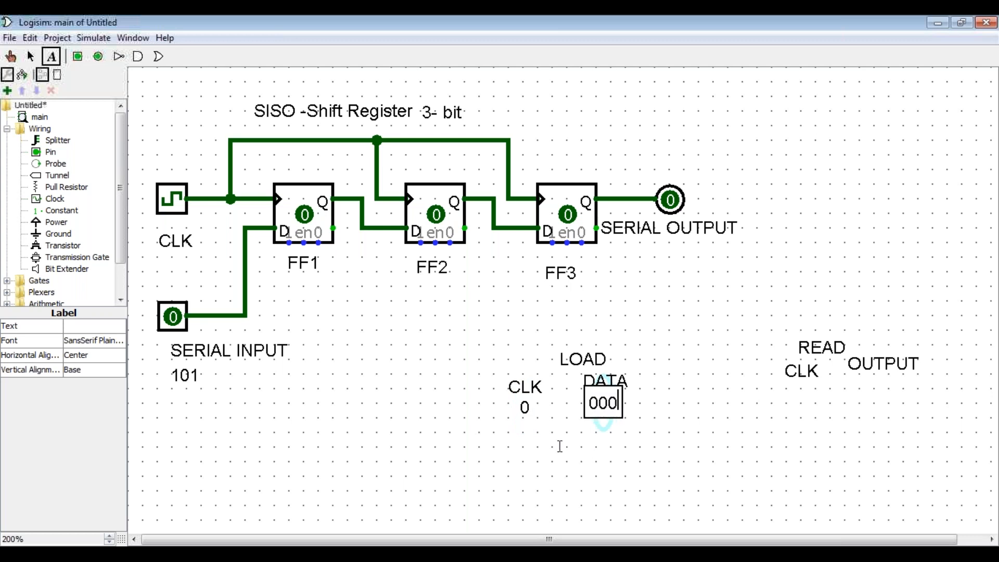
# Step: Add the second row of the LOAD table with "1" under CLK and "100" under DATA
pyautogui.click(525, 429)
pyautogui.click(536, 458)
pyautogui.click(526, 430)
pyautogui.click(532, 439)
pyautogui.write('1')
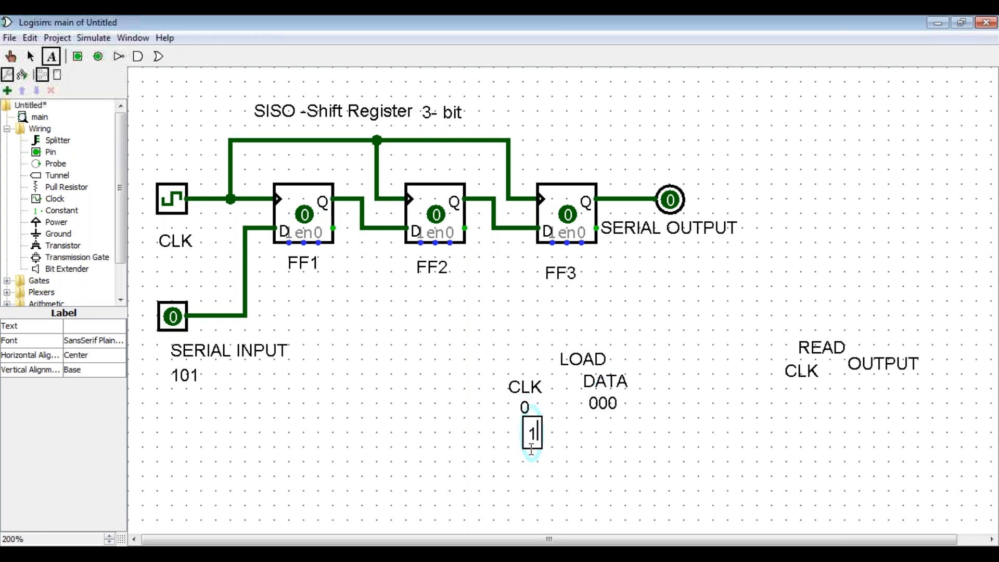
pyautogui.click(590, 434)
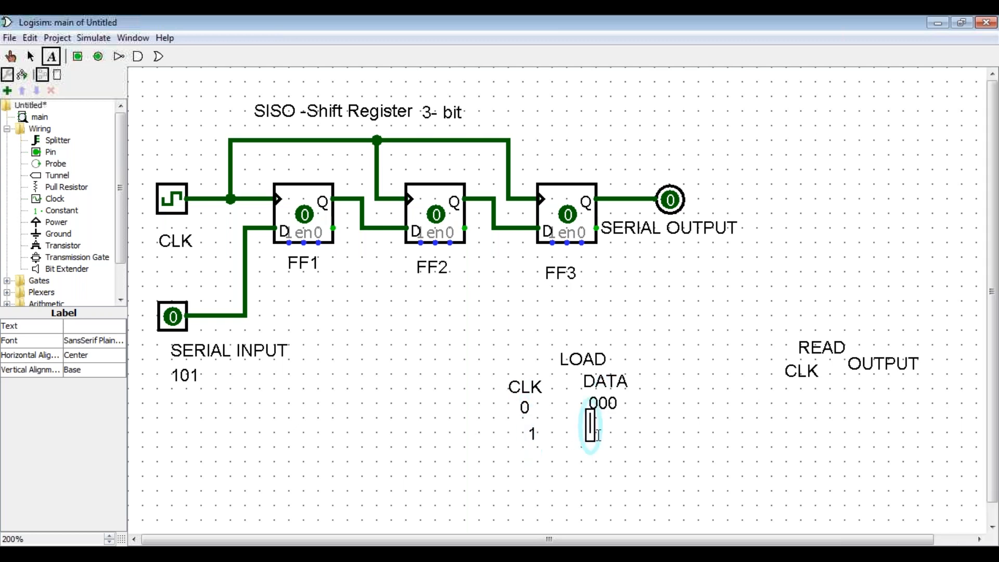
pyautogui.click(201, 376)
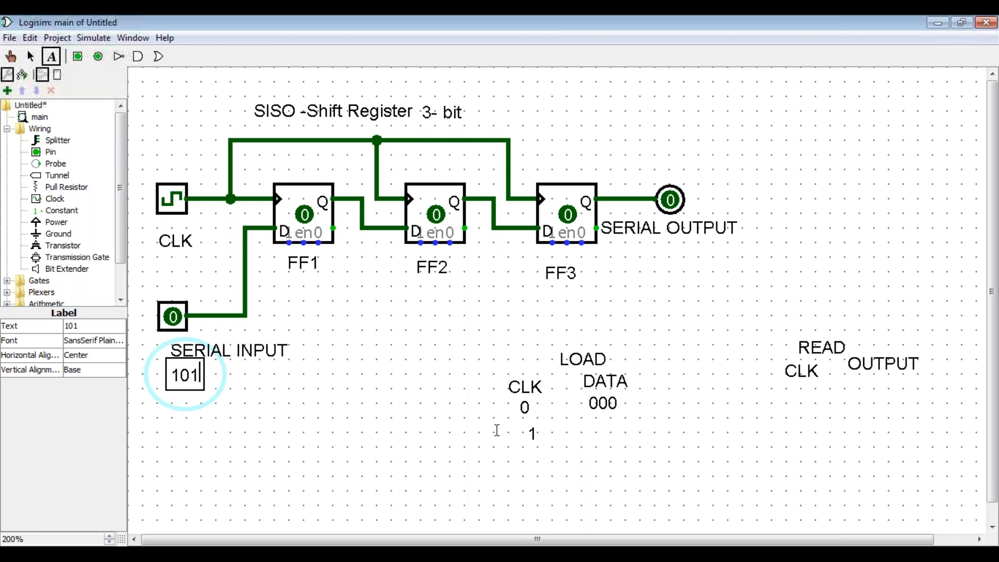
pyautogui.click(595, 423)
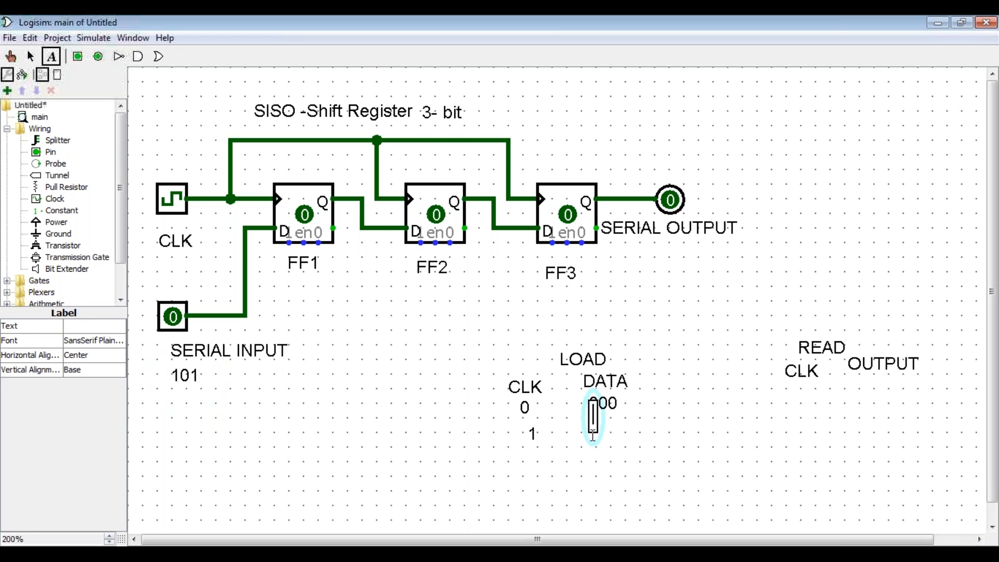
pyautogui.write('100')
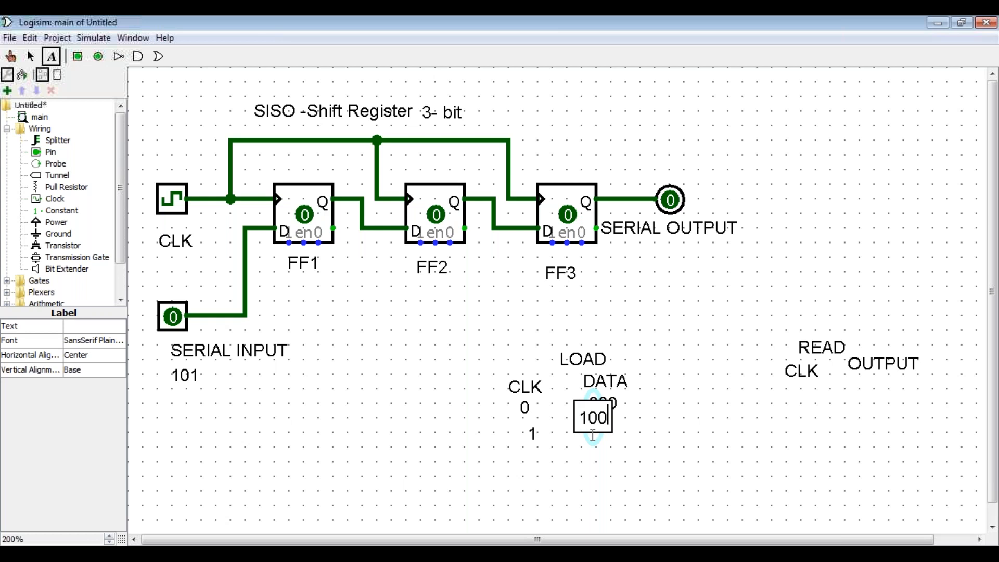
pyautogui.click(622, 460)
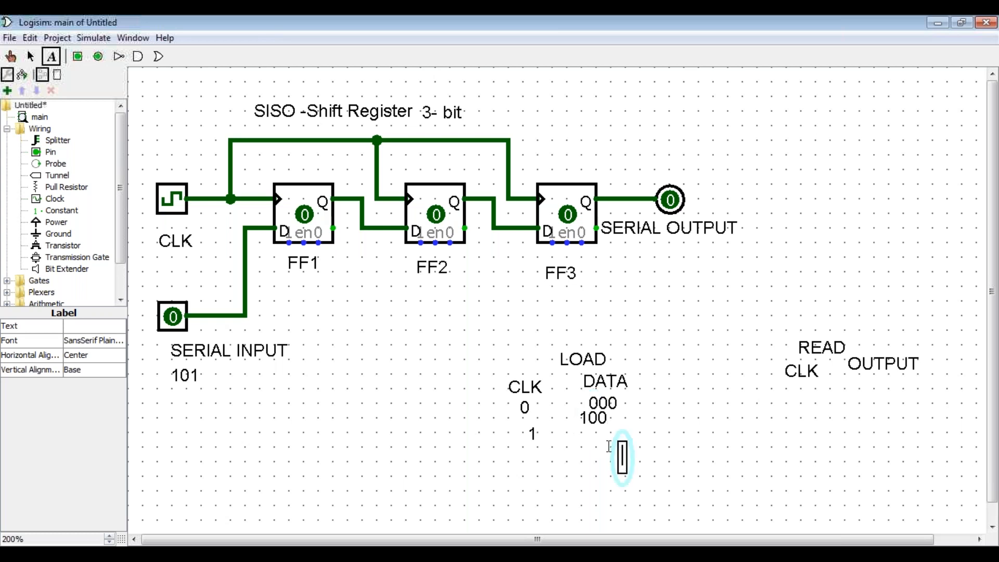
pyautogui.click(582, 424)
# Step: Add the third row of the LOAD table with "2" under CLK and "010" under DATA
pyautogui.click(531, 455)
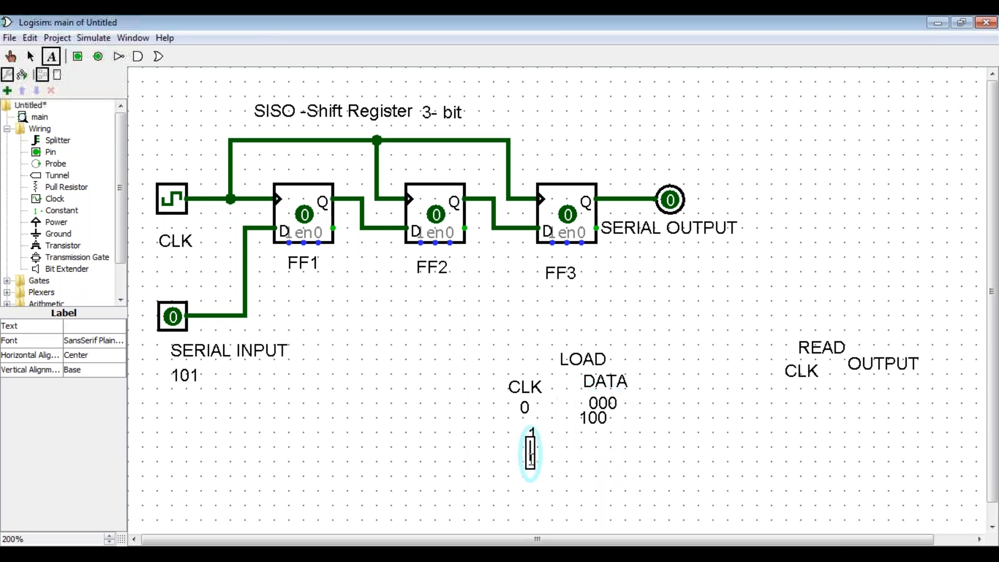
pyautogui.write('2')
pyautogui.click(588, 446)
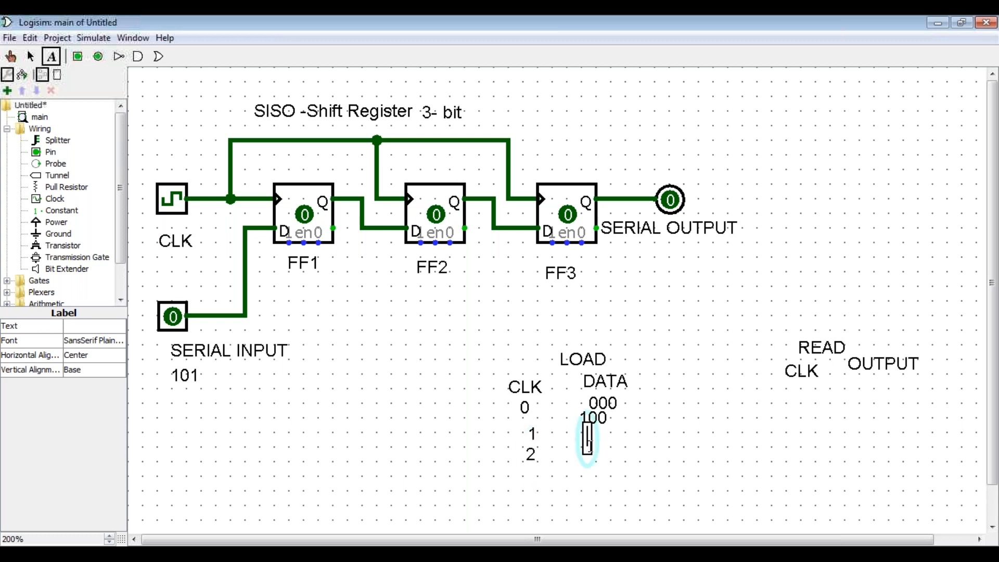
pyautogui.write('010')
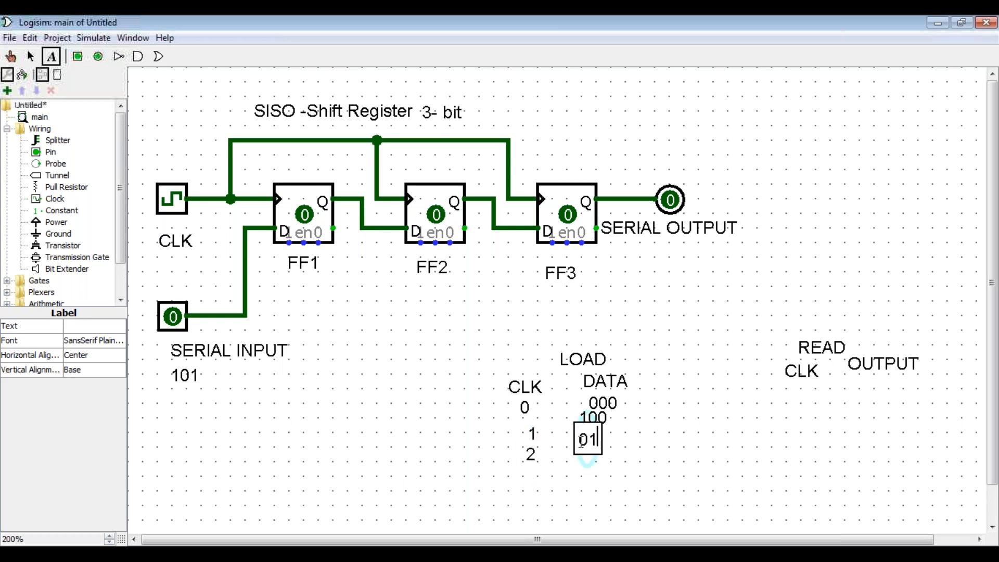
# Step: Add the fourth row of the LOAD table with "3" under CLK and "101" under DATA
pyautogui.click(533, 474)
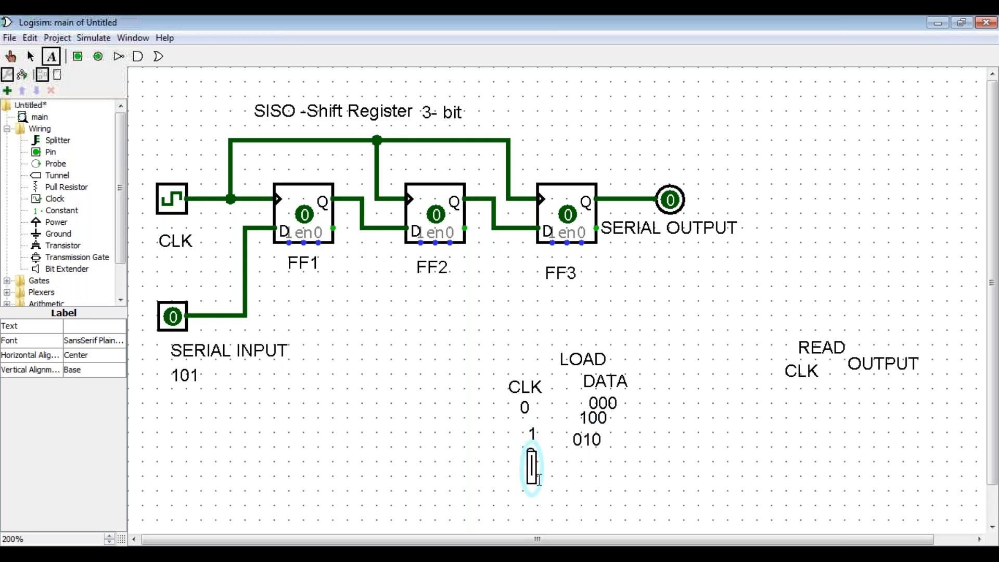
pyautogui.write('3')
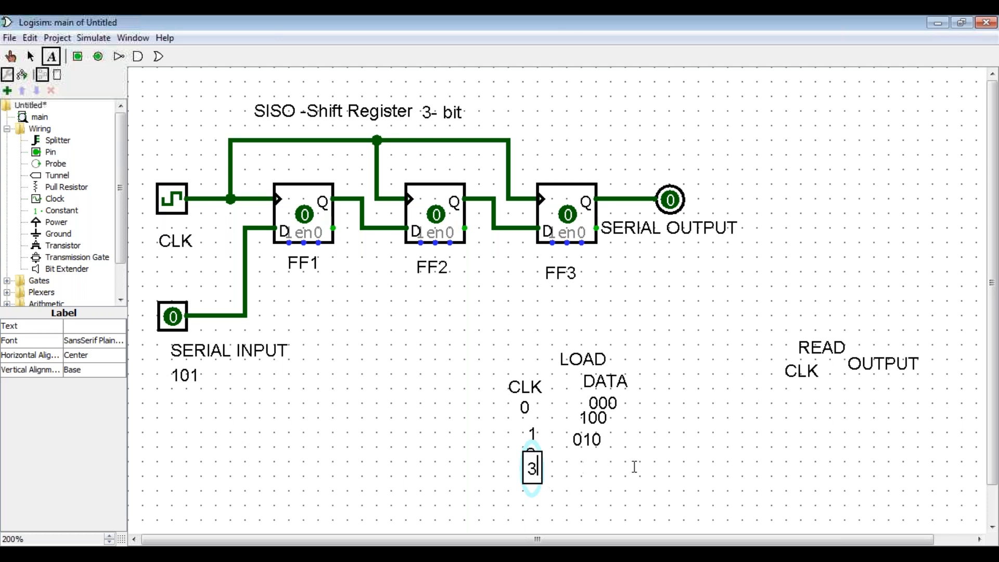
pyautogui.click(579, 463)
pyautogui.write('101')
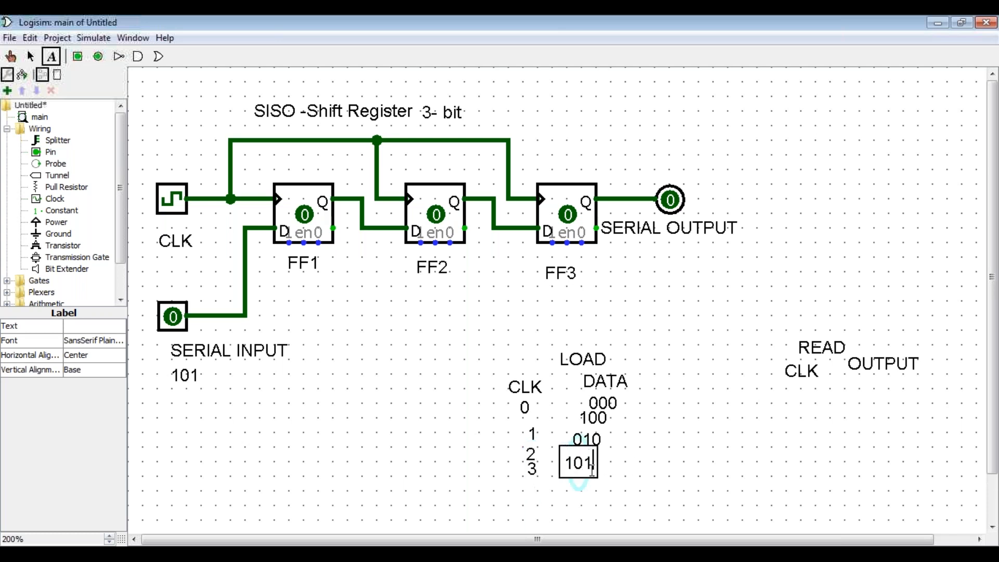
pyautogui.click(734, 486)
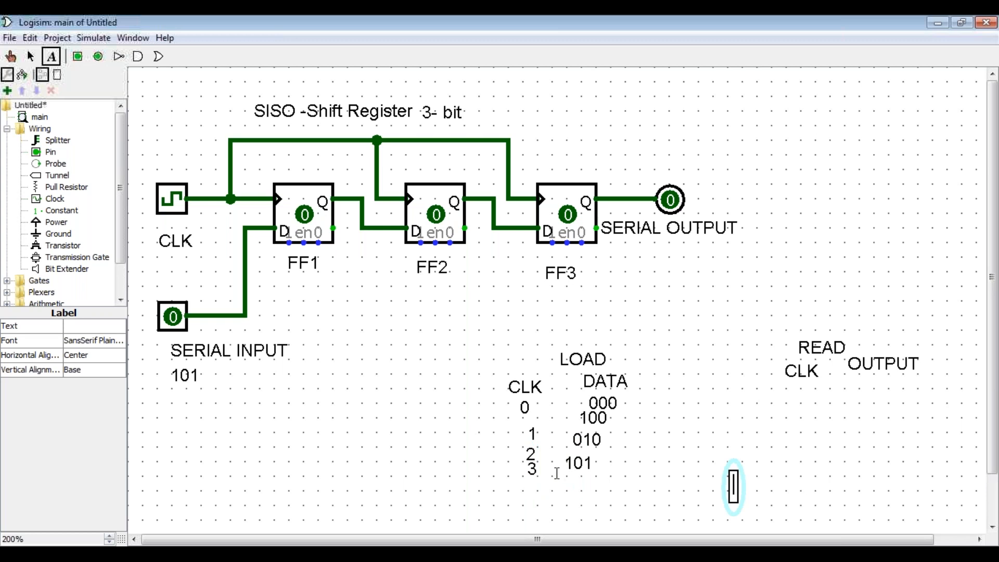
pyautogui.click(536, 471)
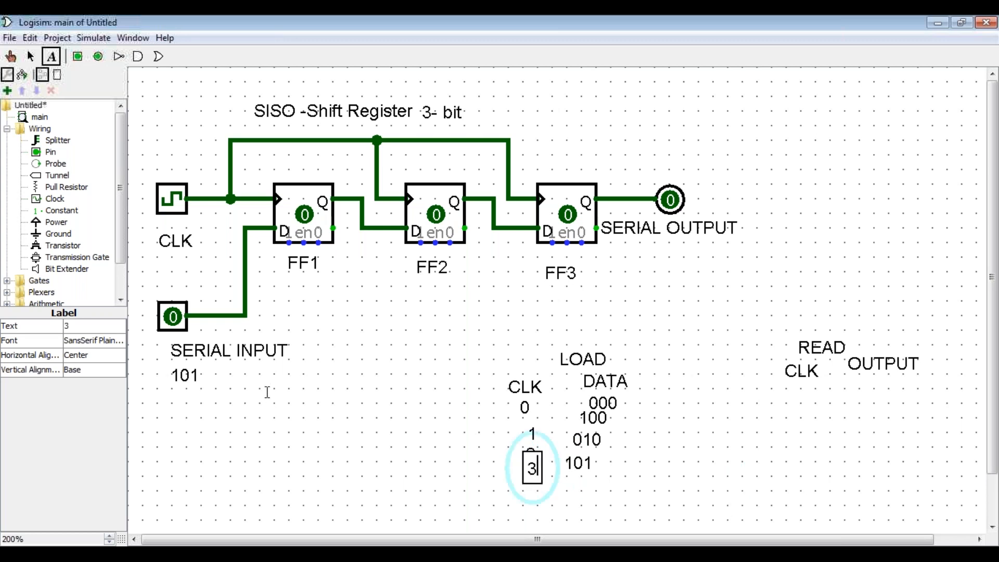
pyautogui.click(172, 374)
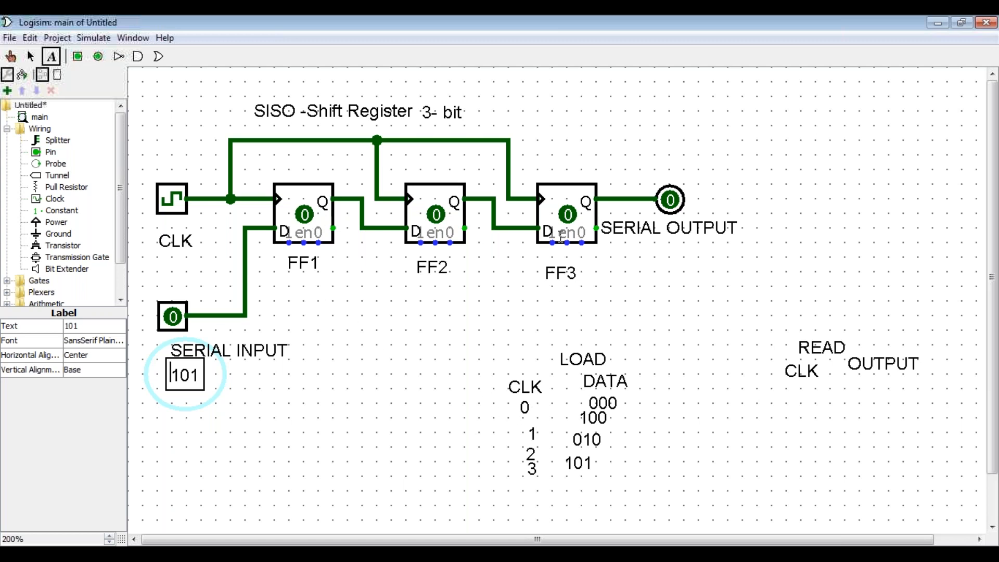
pyautogui.click(599, 464)
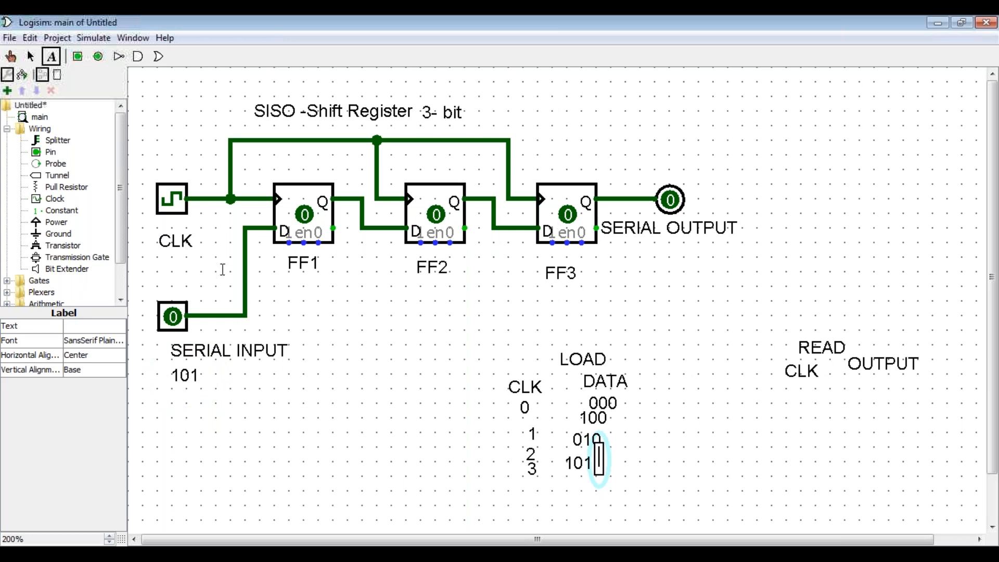
pyautogui.click(196, 376)
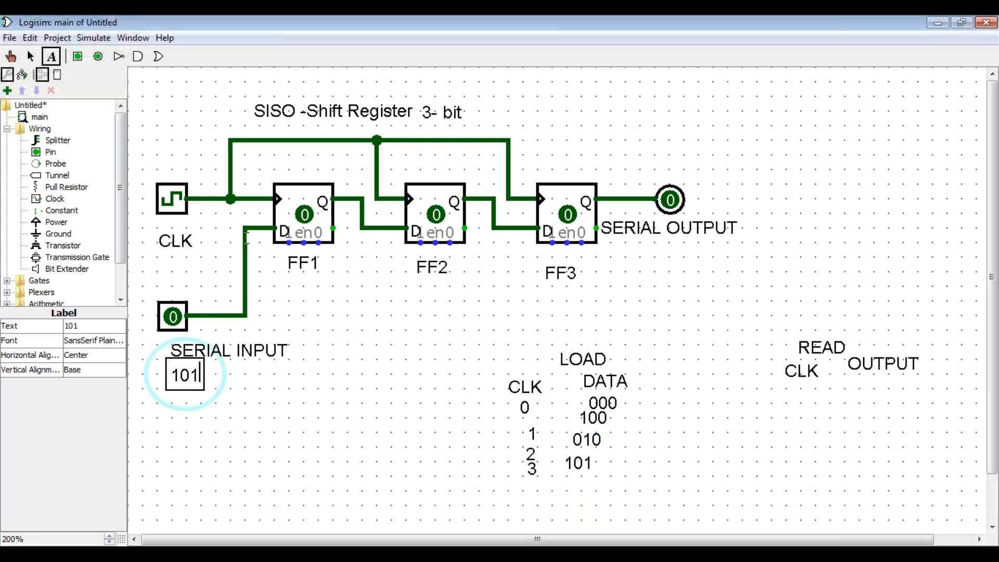
pyautogui.click(183, 375)
pyautogui.click(174, 375)
# Step: Enter the first row of the READ table with "3" under CLK and "1" under OUTPUT
pyautogui.click(805, 395)
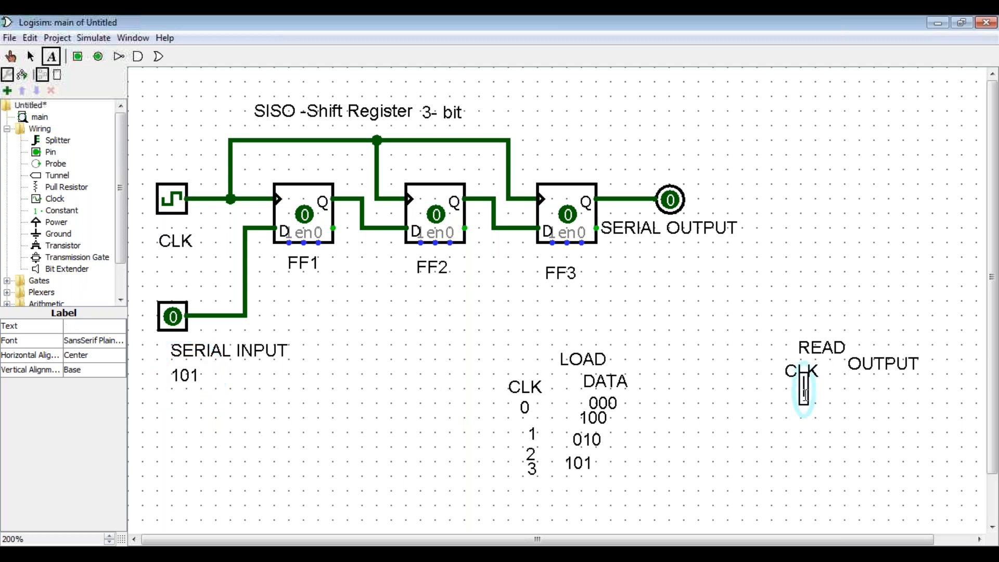
pyautogui.write('3')
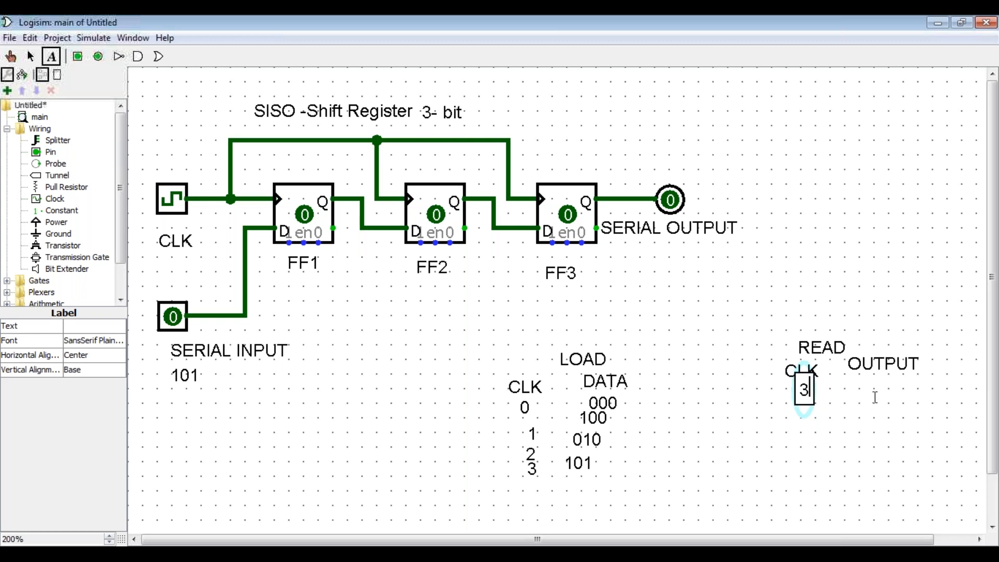
pyautogui.click(879, 385)
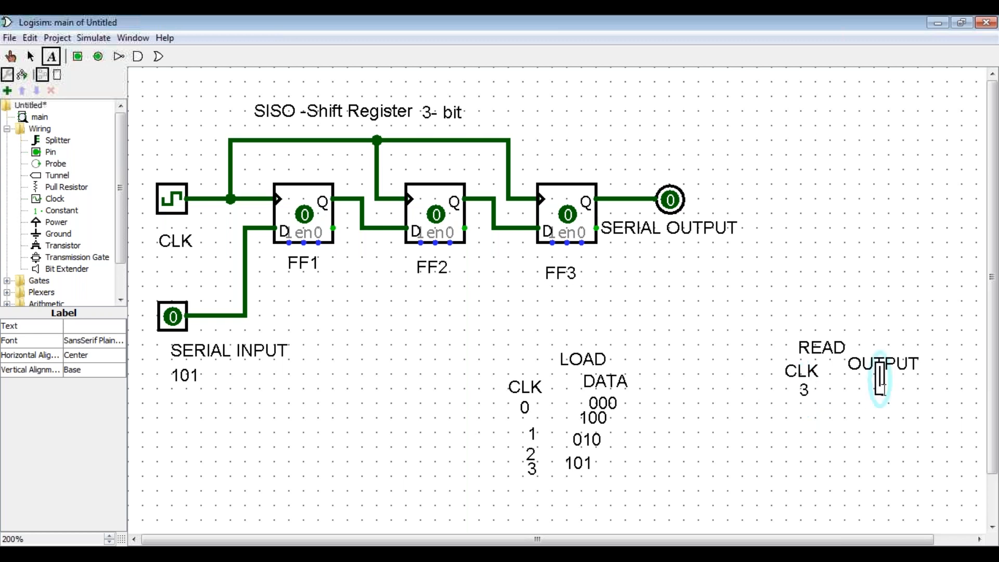
pyautogui.write('1')
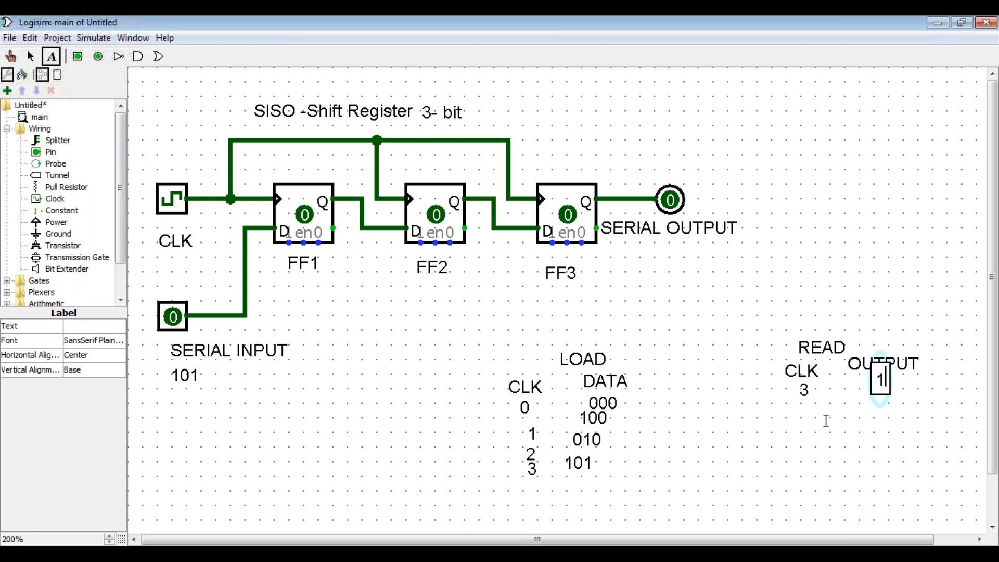
# Step: Add the second row of the READ table with "4" under CLK and "0" under OUTPUT
pyautogui.click(806, 414)
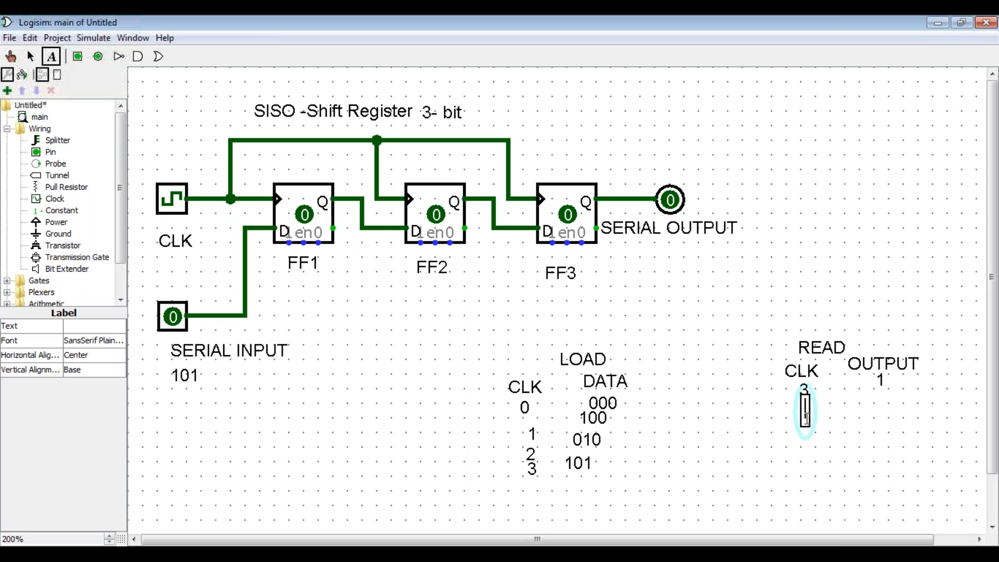
pyautogui.write('4')
pyautogui.click(879, 400)
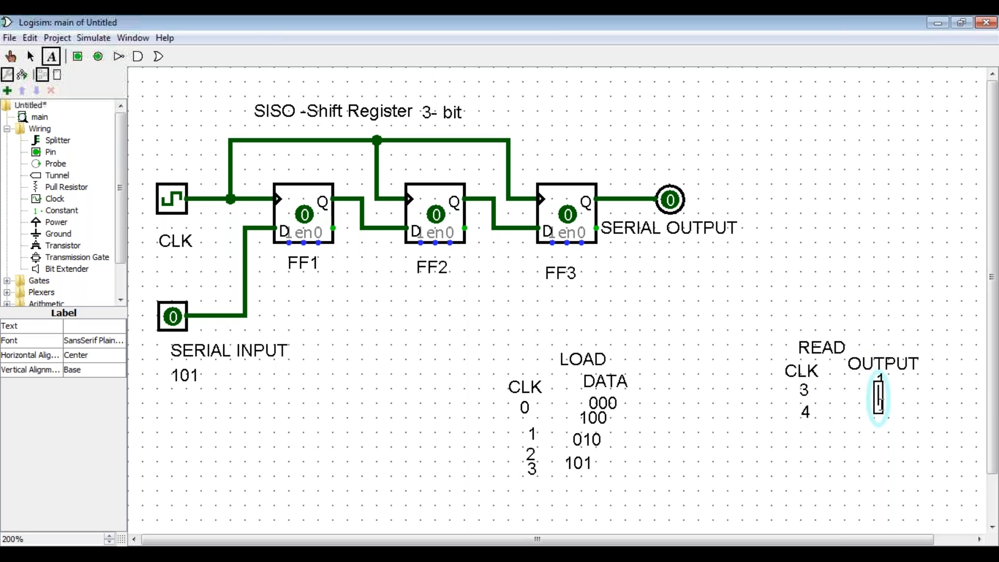
pyautogui.write('0')
pyautogui.click(189, 374)
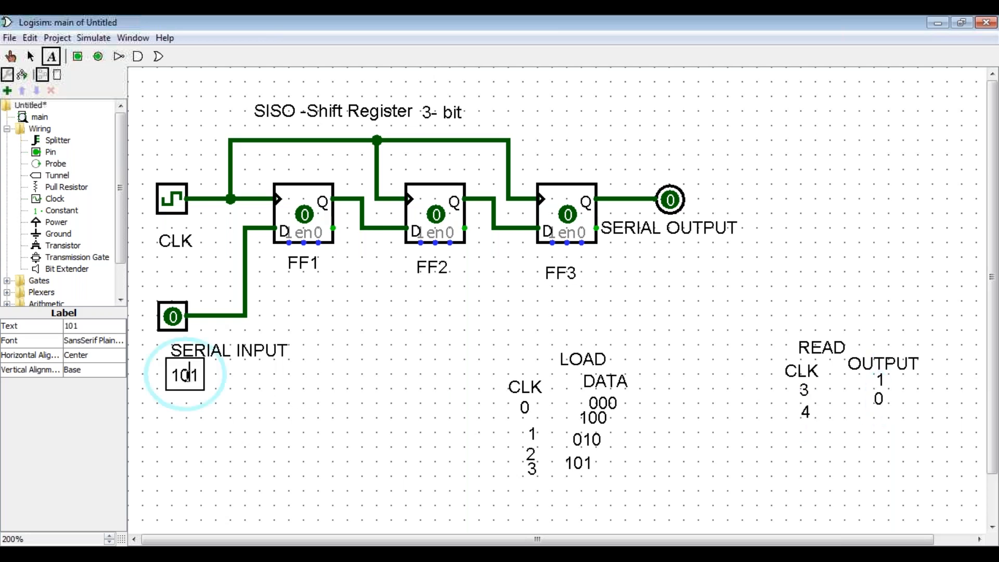
# Step: Add the third row of the READ table with "5" under CLK and "5" under OUTPUT
pyautogui.click(805, 434)
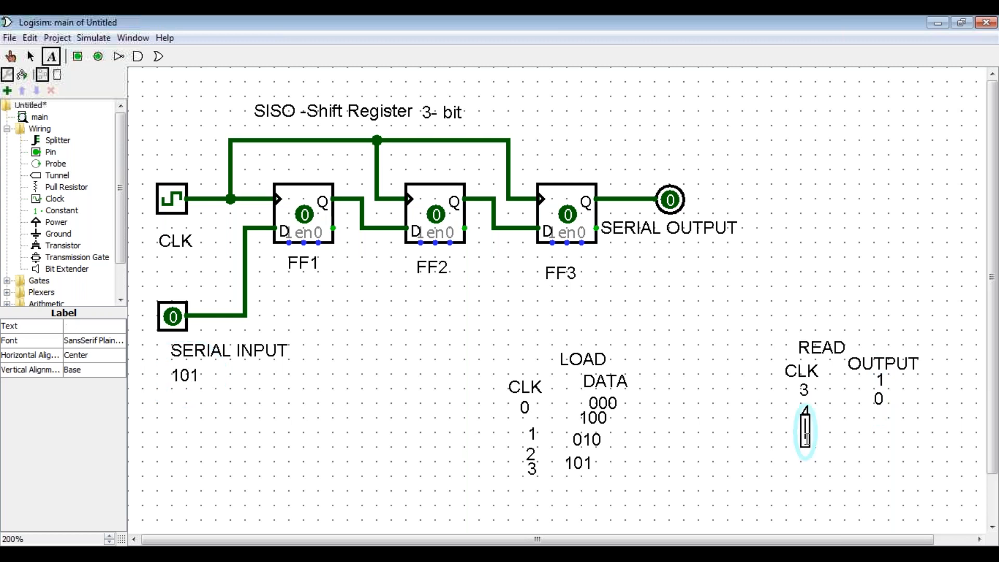
pyautogui.write('5')
pyautogui.click(878, 423)
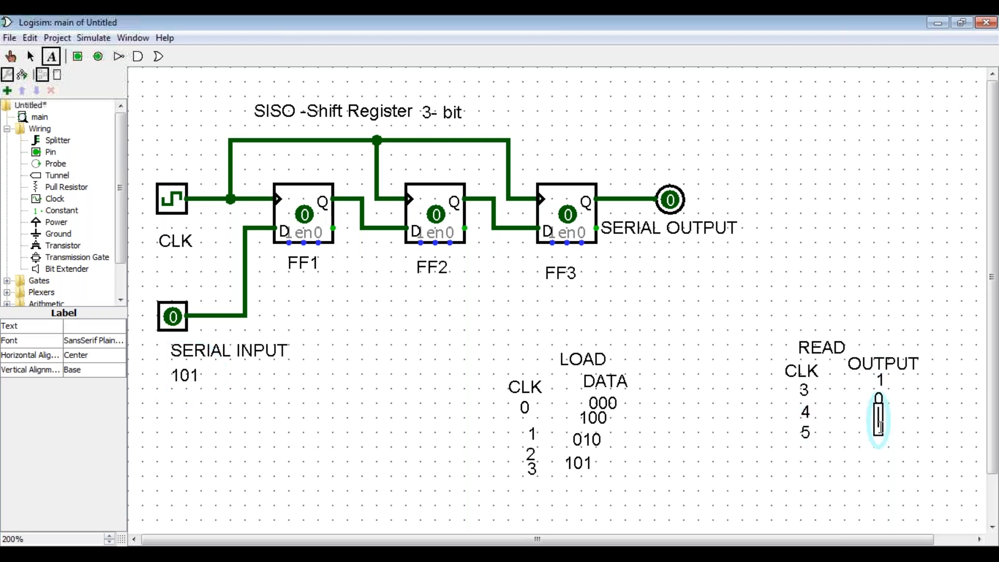
pyautogui.write('5')
pyautogui.click(724, 473)
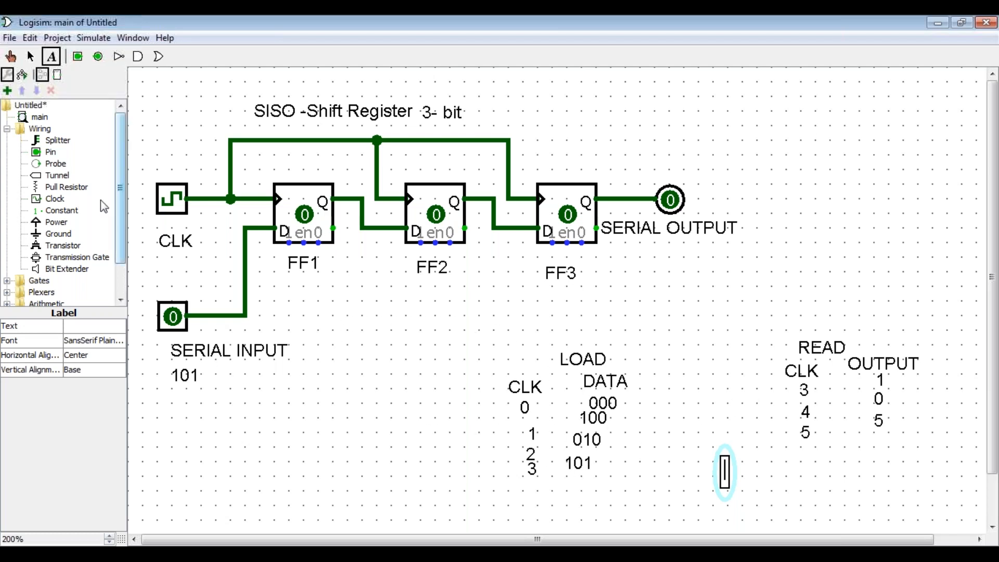
# Step: Simulate loading the first bit by setting the serial input to 1 and toggling the clock high
pyautogui.click(10, 56)
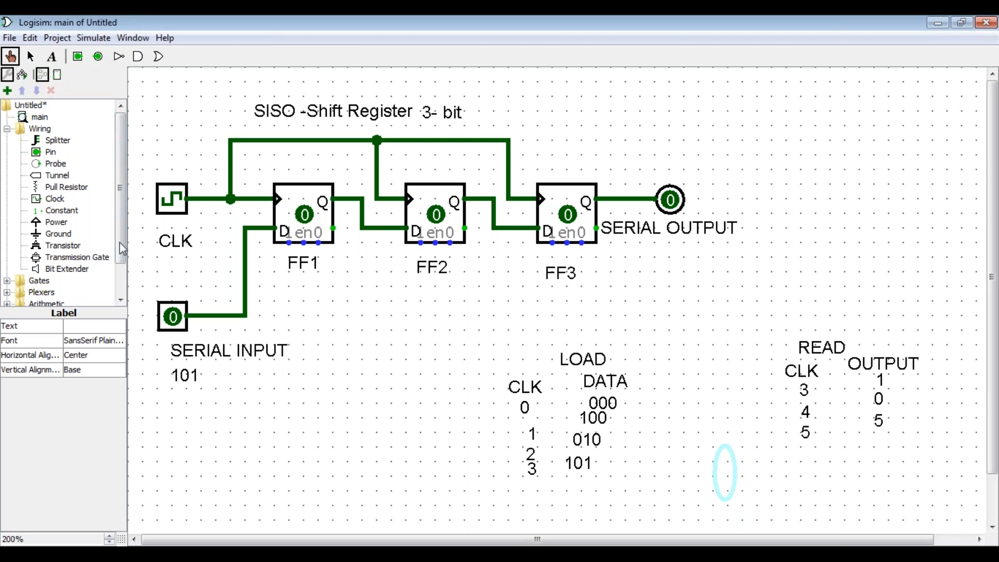
pyautogui.click(171, 319)
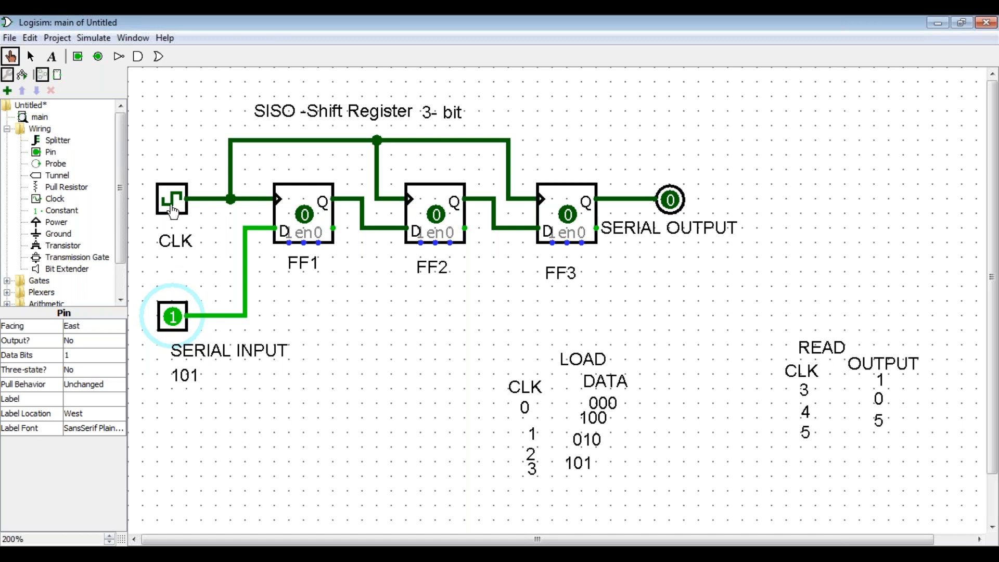
pyautogui.click(173, 210)
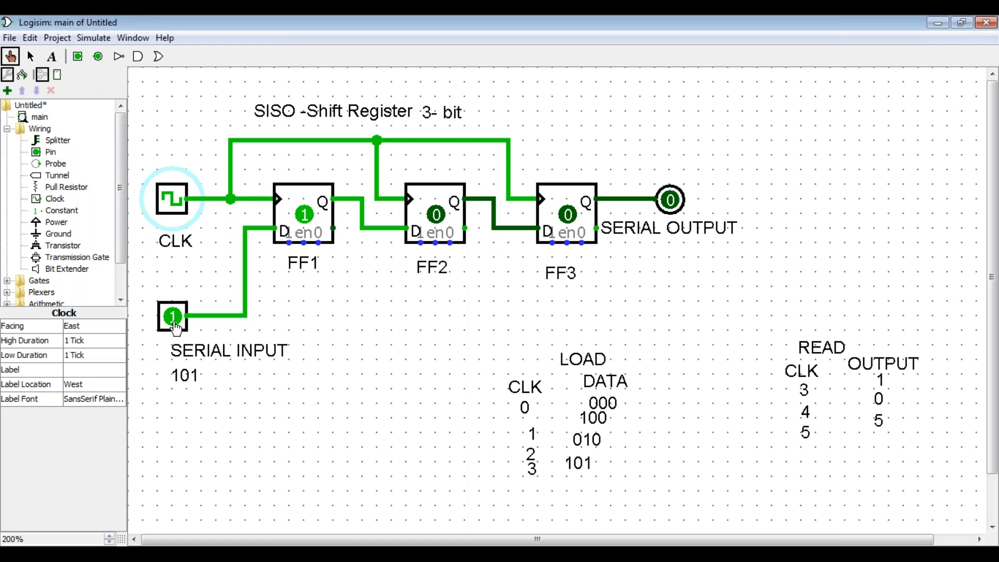
# Step: Load the second bit by setting the serial input to 0 and cycling the clock low and back high
pyautogui.click(176, 325)
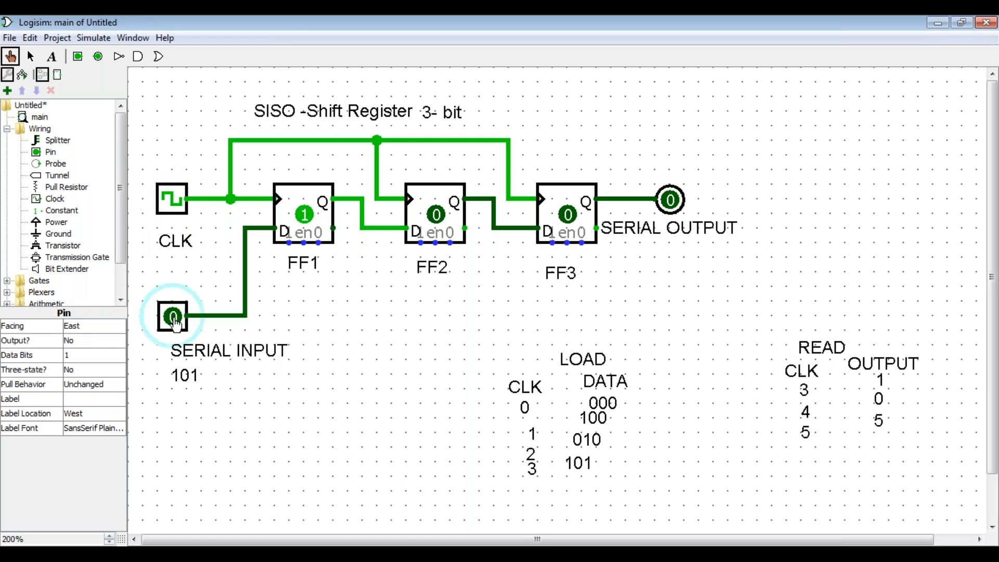
pyautogui.click(178, 204)
pyautogui.click(178, 205)
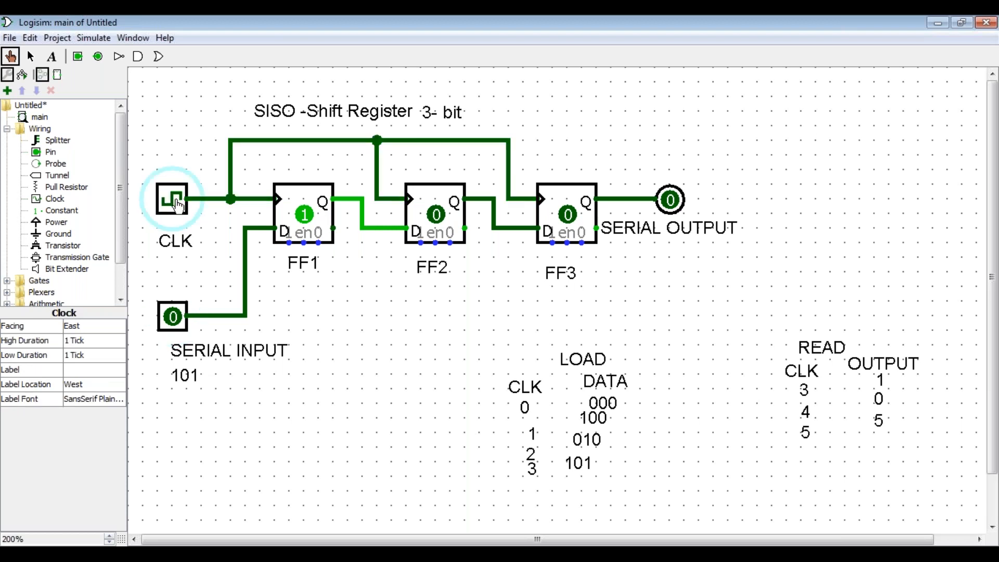
pyautogui.click(178, 204)
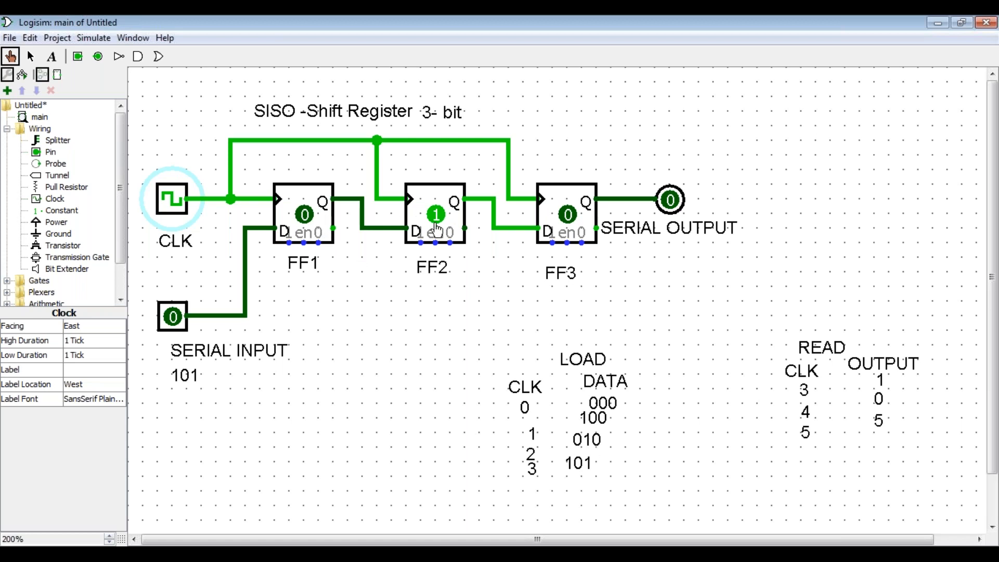
# Step: Load the third bit by setting the serial input to 1 and cycling the clock low and back high
pyautogui.click(179, 324)
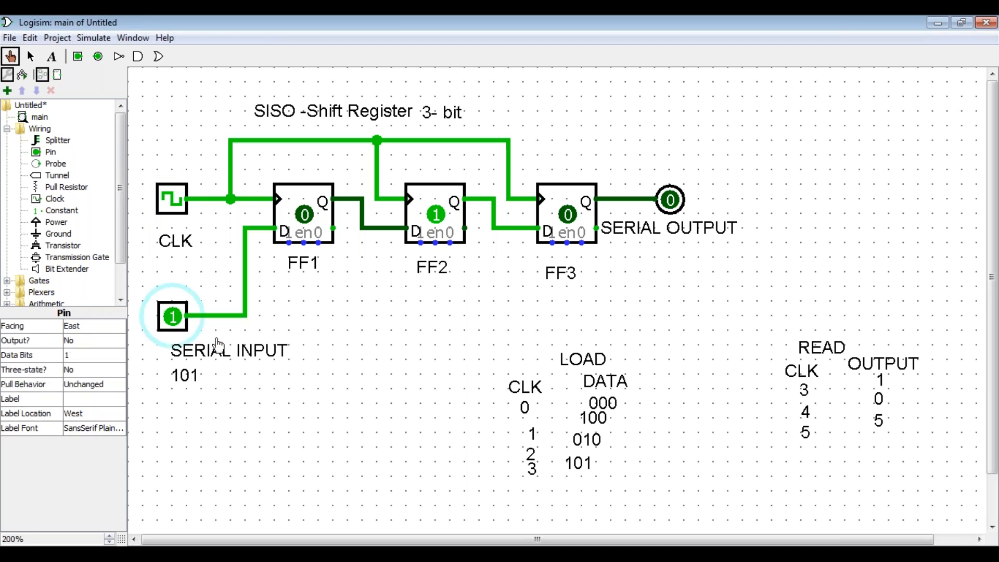
pyautogui.click(176, 206)
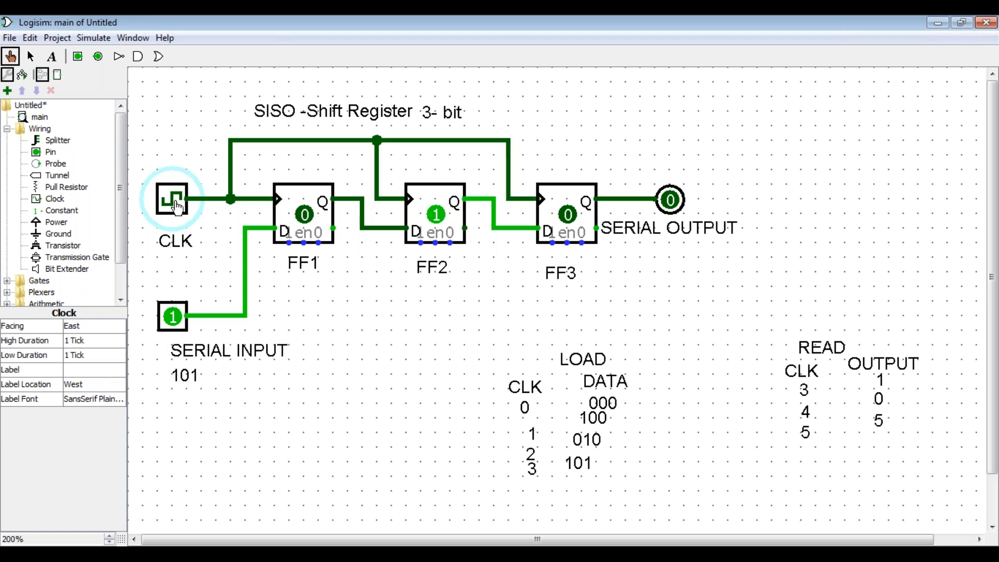
pyautogui.click(176, 206)
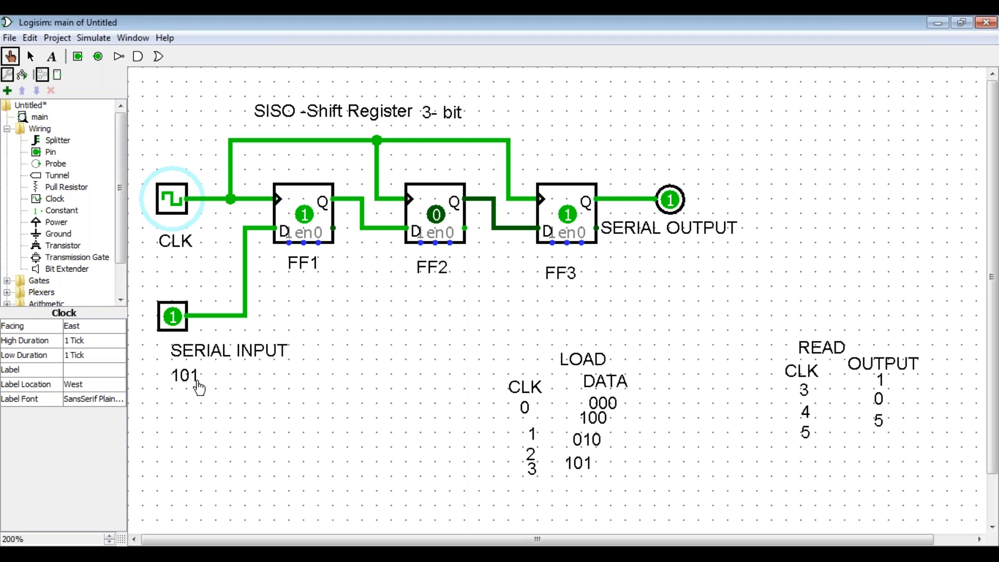
# Step: Shift the stored bits out by setting the serial input to 0 and cycling the clock through two more rising edges
pyautogui.click(173, 318)
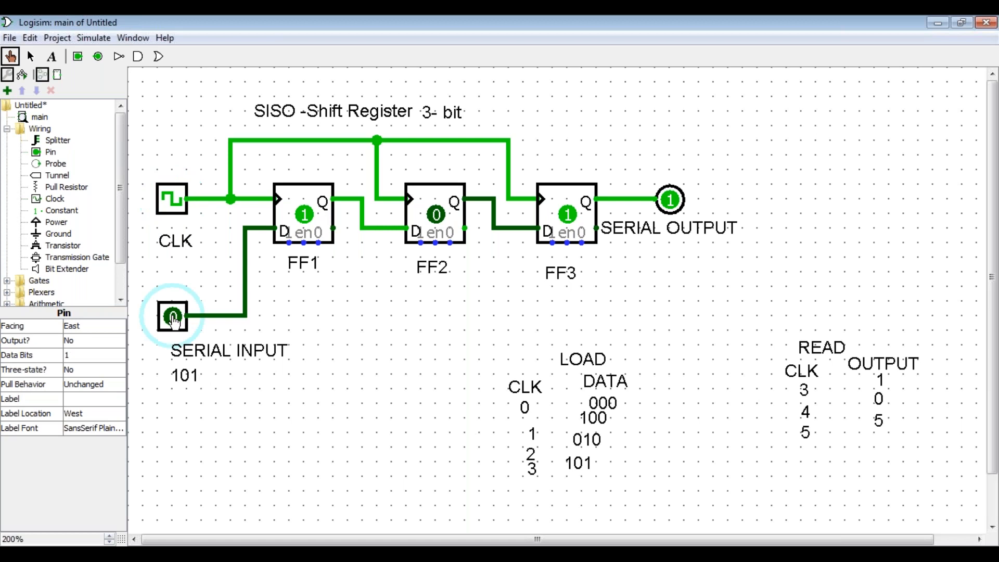
pyautogui.click(178, 208)
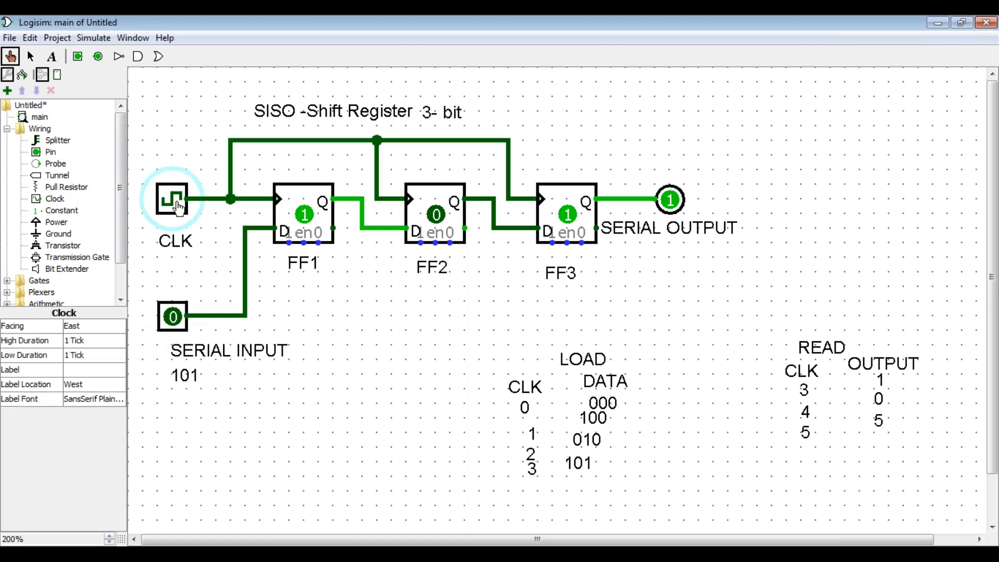
pyautogui.click(177, 208)
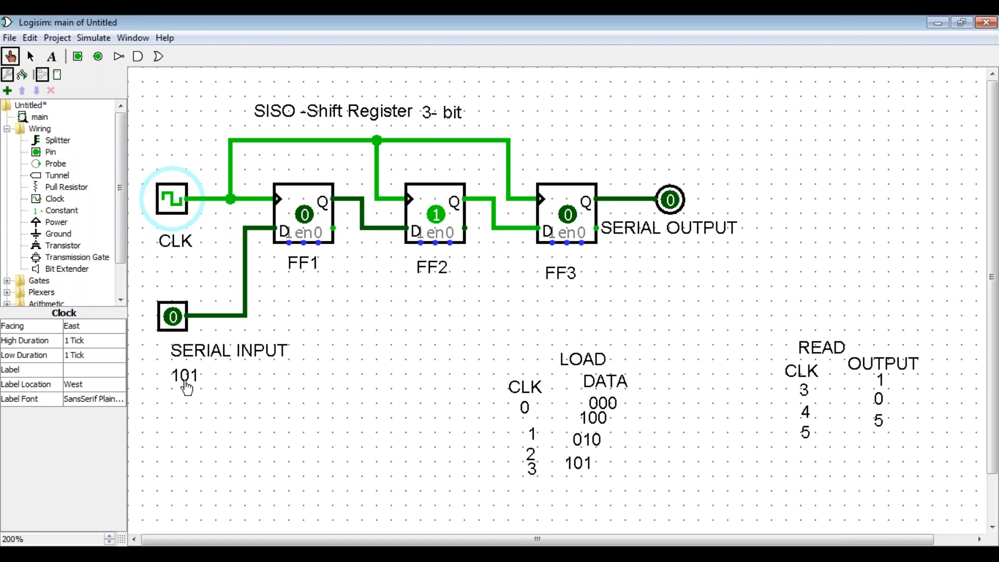
pyautogui.click(189, 210)
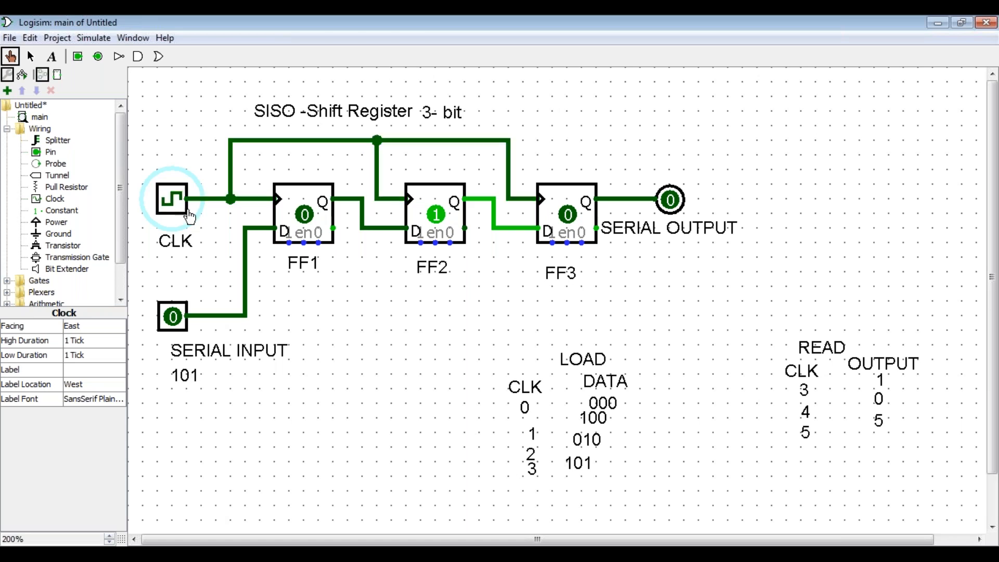
pyautogui.click(183, 207)
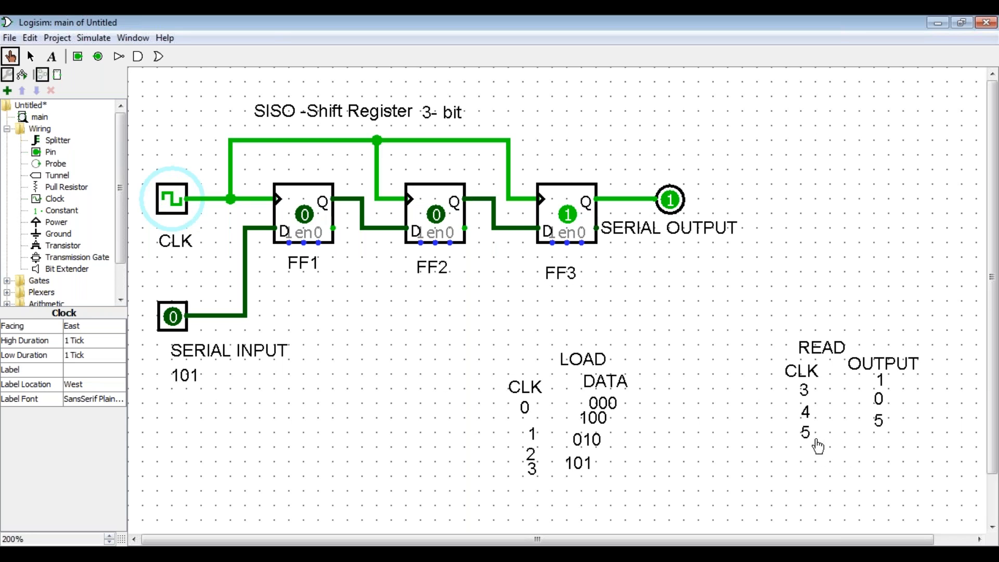
# Step: Correct the third OUTPUT entry of the READ table to "1"
pyautogui.click(51, 56)
pyautogui.click(878, 420)
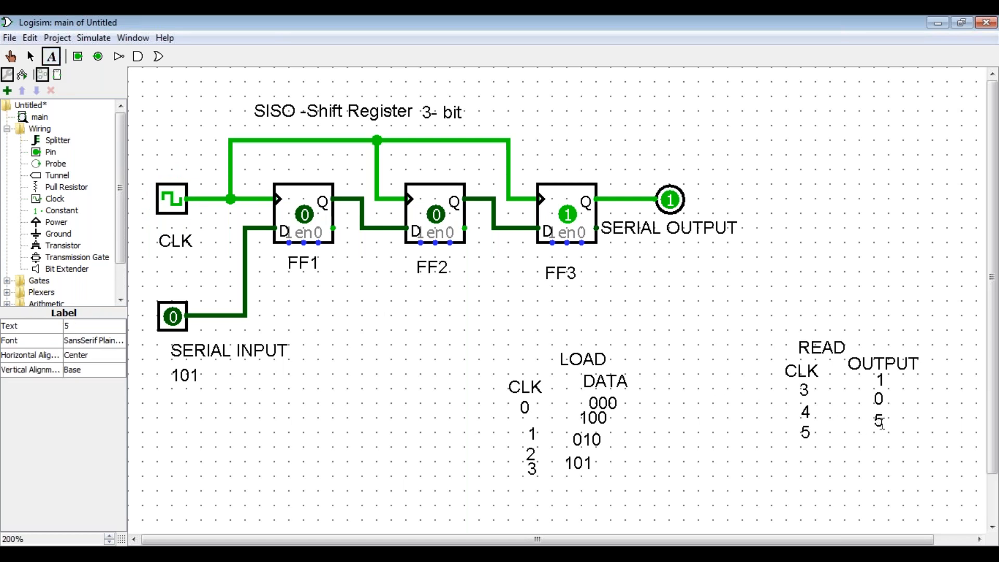
pyautogui.press('BackSpace')
pyautogui.write('1')
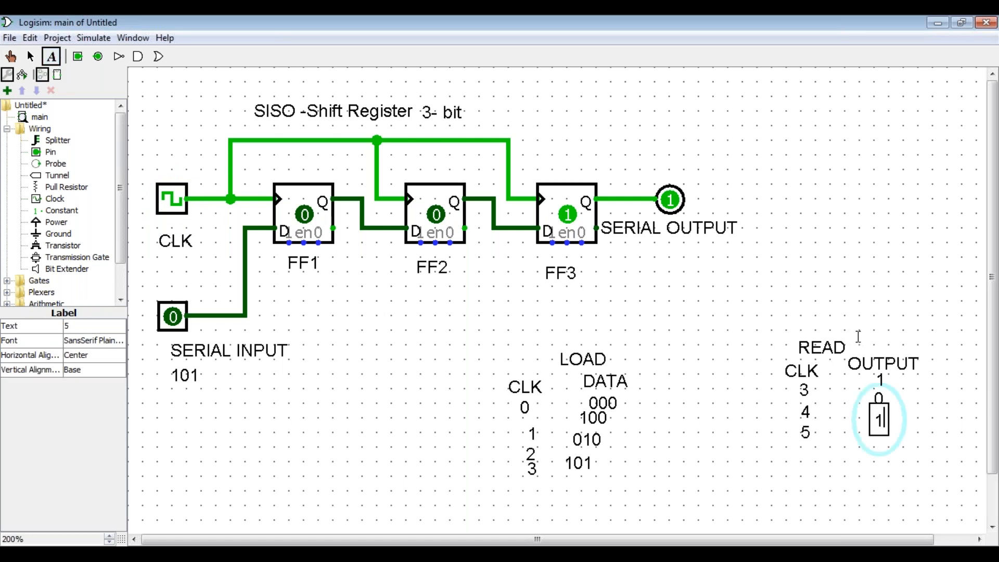
pyautogui.click(921, 472)
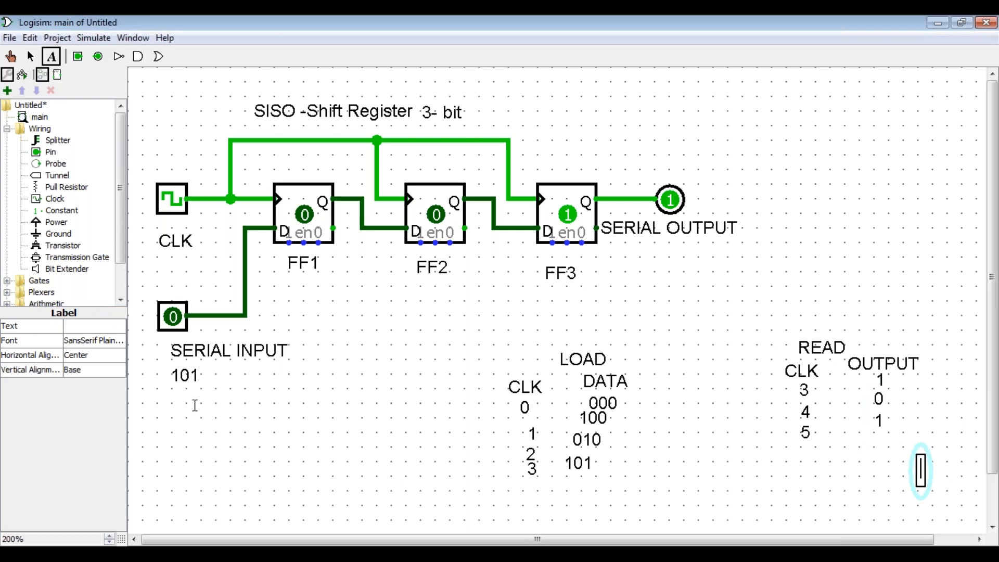
# Step: Delete the shift register circuit together with its labels and the LOAD and READ tables, keeping the title
pyautogui.click(30, 57)
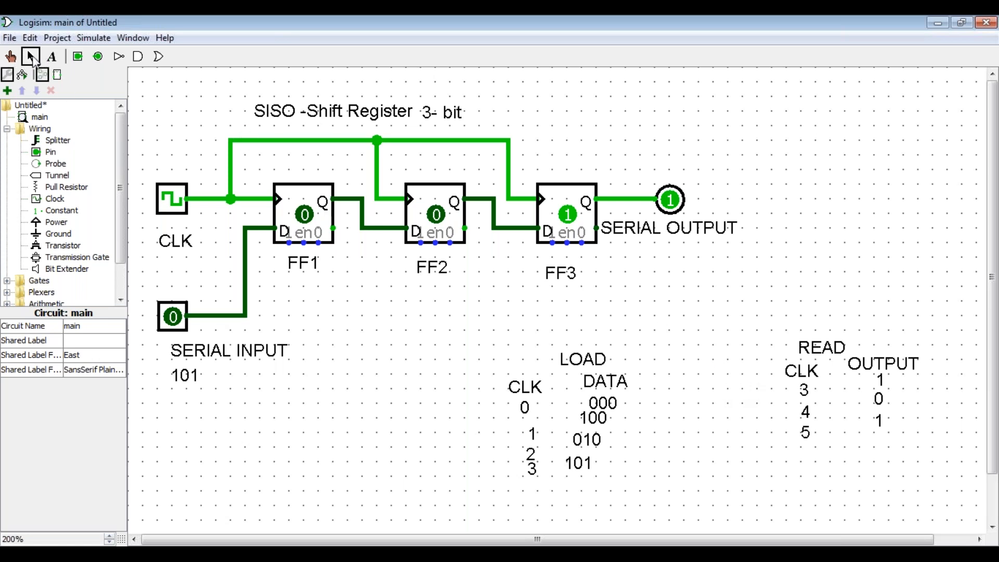
pyautogui.moveTo(926, 510); pyautogui.dragTo(156, 132)
pyautogui.press('Delete')
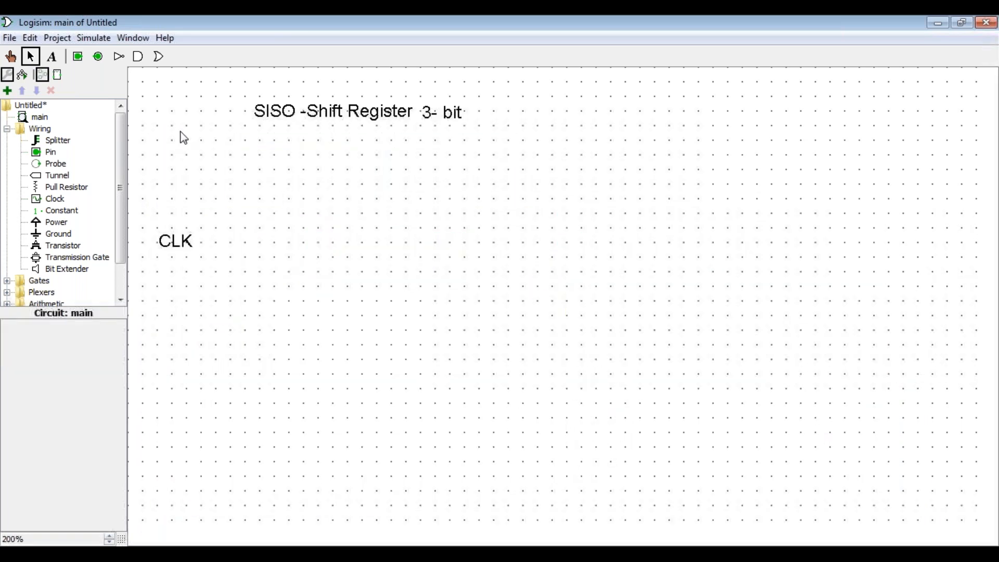
# Step: Delete the leftover CLK label from the canvas
pyautogui.moveTo(213, 268); pyautogui.dragTo(159, 232)
pyautogui.moveTo(189, 257); pyautogui.dragTo(144, 219)
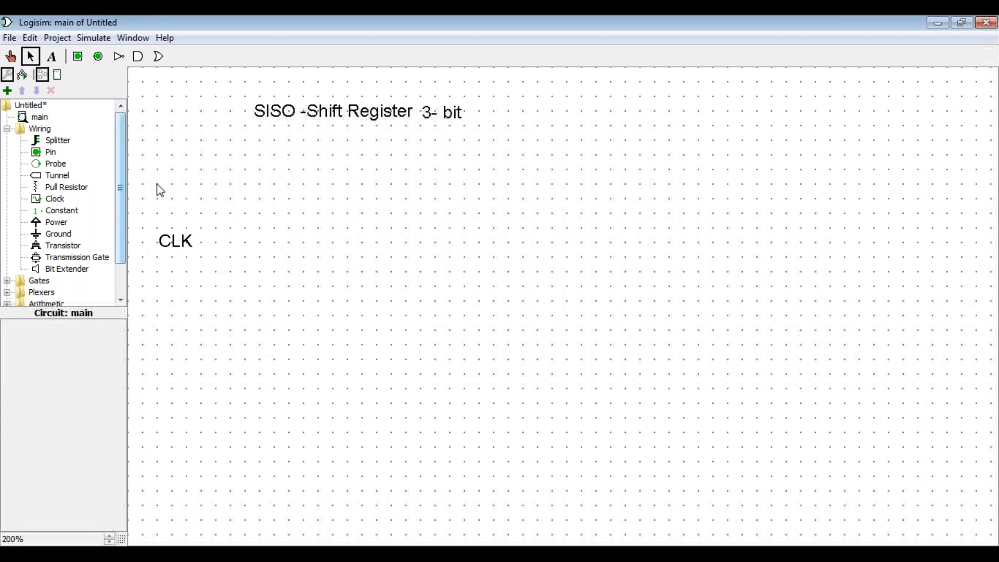
pyautogui.moveTo(205, 266); pyautogui.dragTo(151, 224)
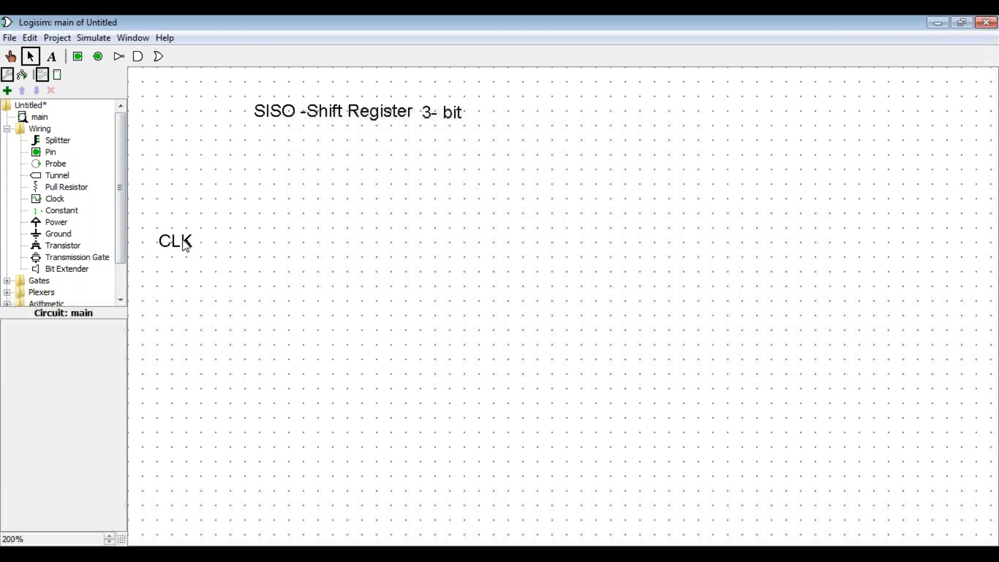
pyautogui.click(175, 236)
pyautogui.press('Delete')
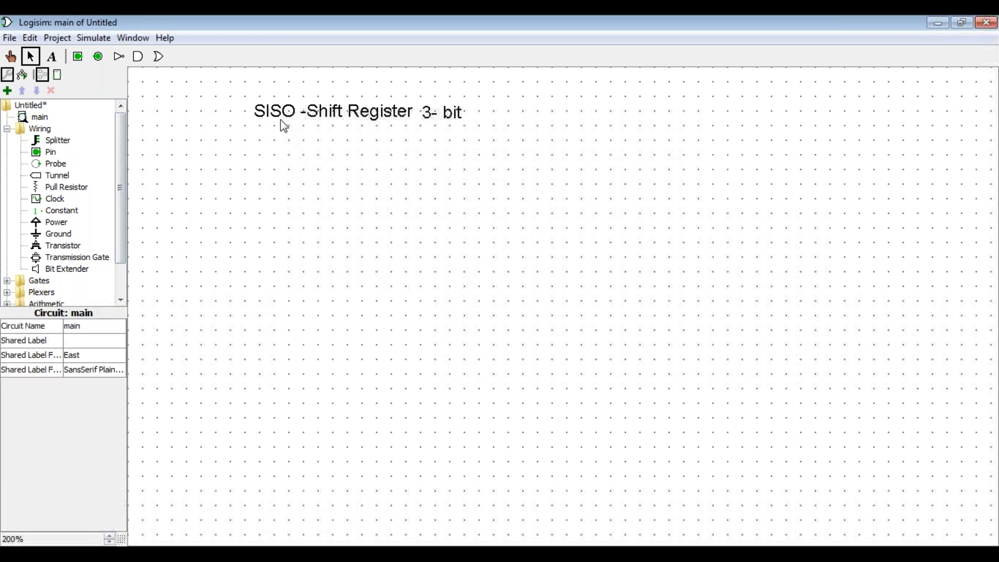
# Step: Delete the two remaining title labels, "SISO -Shift Register" and "3- bit", from the canvas
pyautogui.click(281, 121)
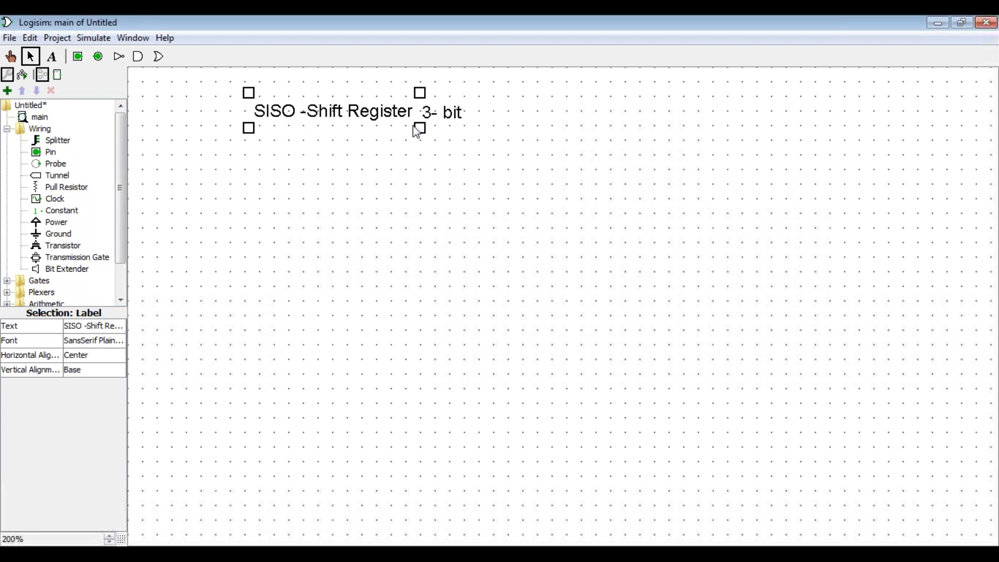
pyautogui.press('Delete')
pyautogui.click(439, 114)
pyautogui.press('Delete')
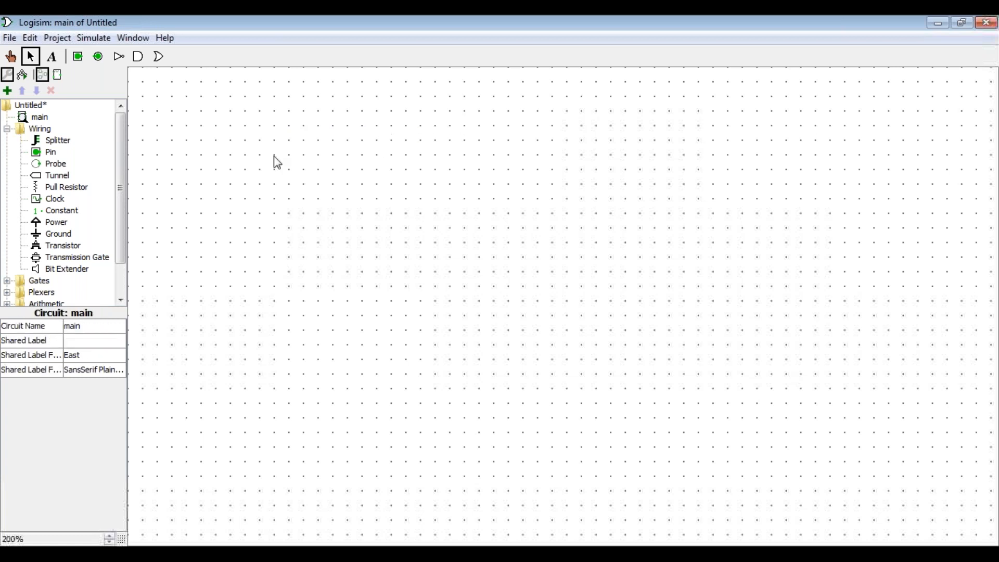
# Step: Add the title text "PIPO Shift Register 3 - bit" near the upper edge of the empty canvas
pyautogui.click(51, 57)
pyautogui.click(300, 112)
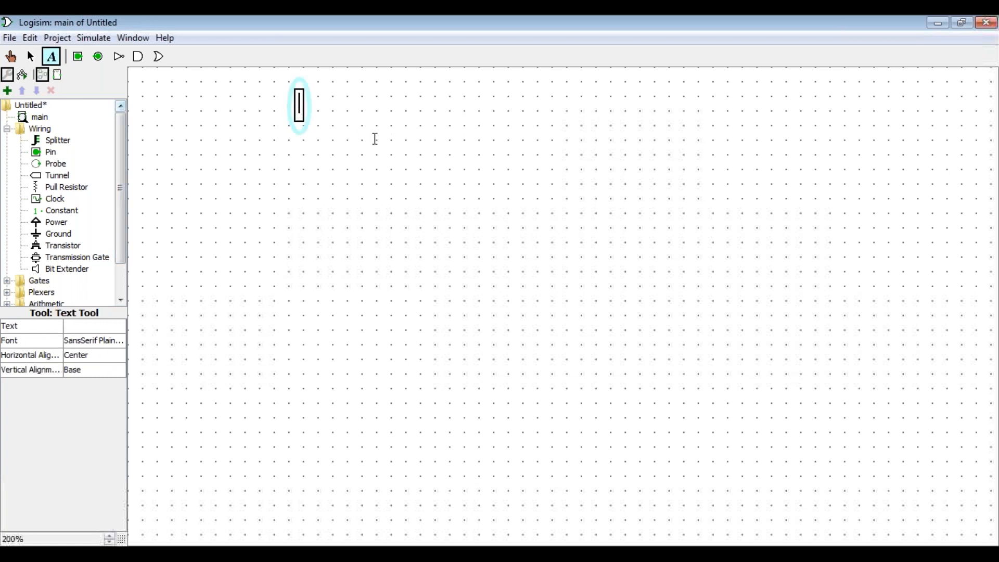
pyautogui.write('PIPO S')
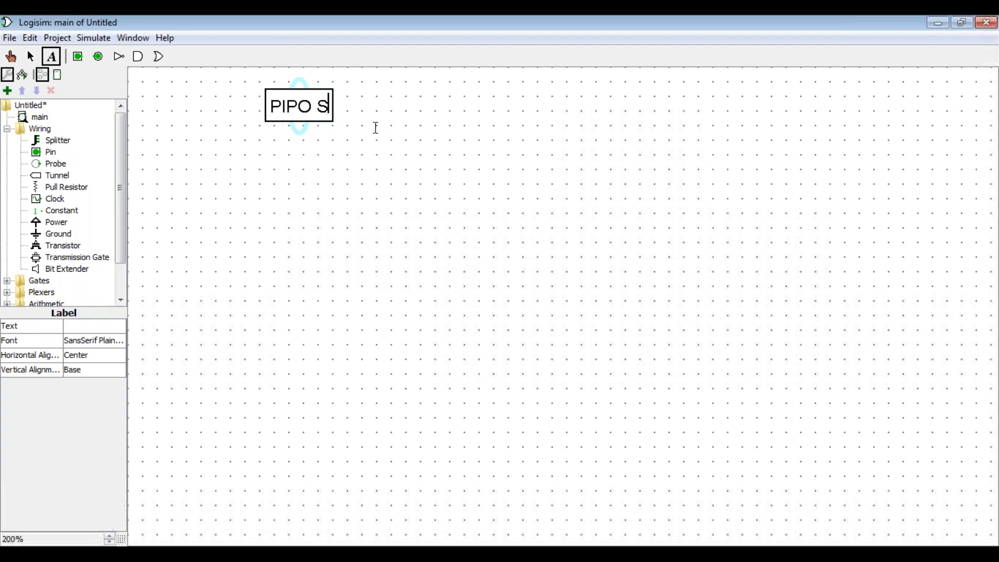
pyautogui.write('hift')
pyautogui.write('R')
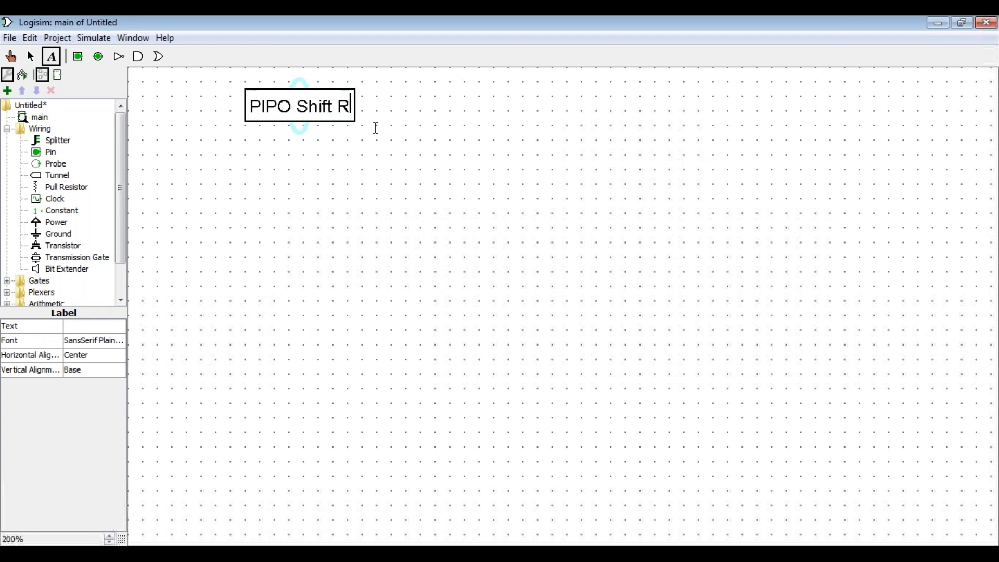
pyautogui.write('eg')
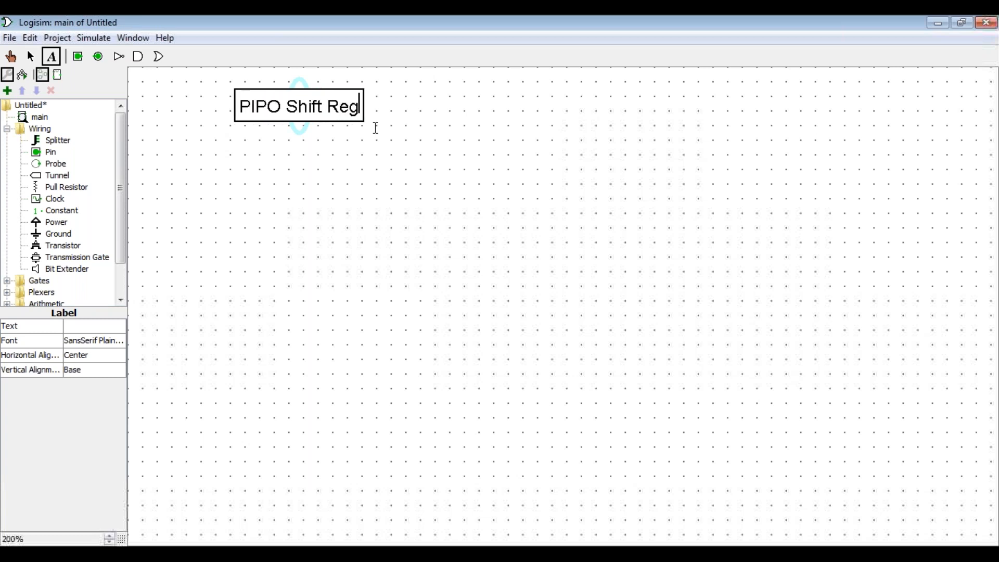
pyautogui.write('ister    ')
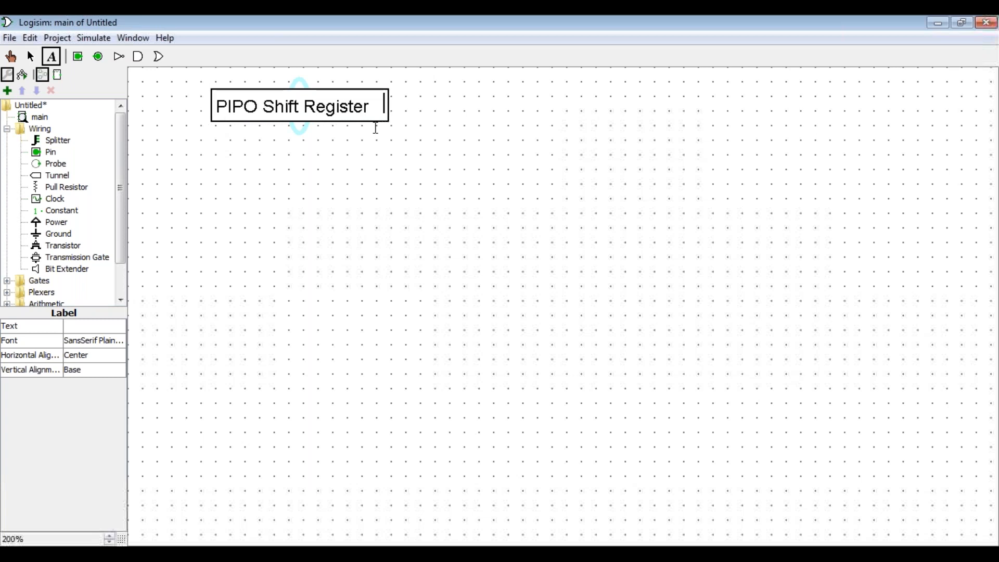
pyautogui.write('3 - bit')
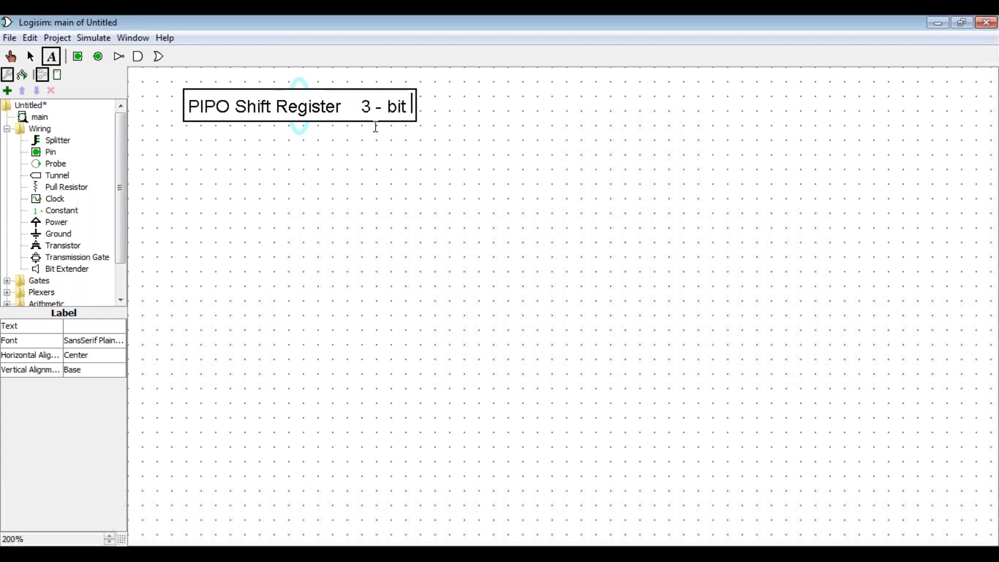
pyautogui.click(407, 177)
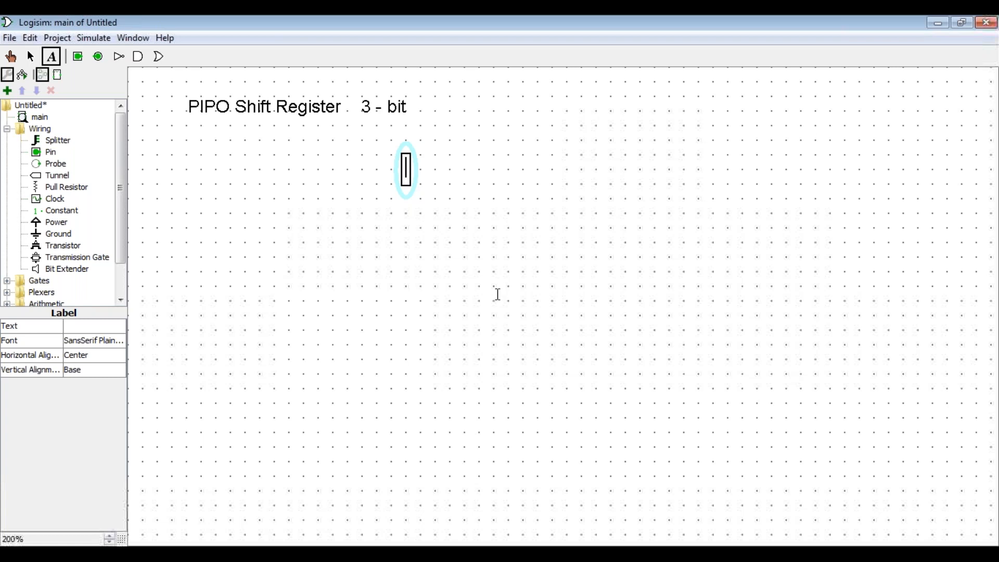
pyautogui.click(368, 109)
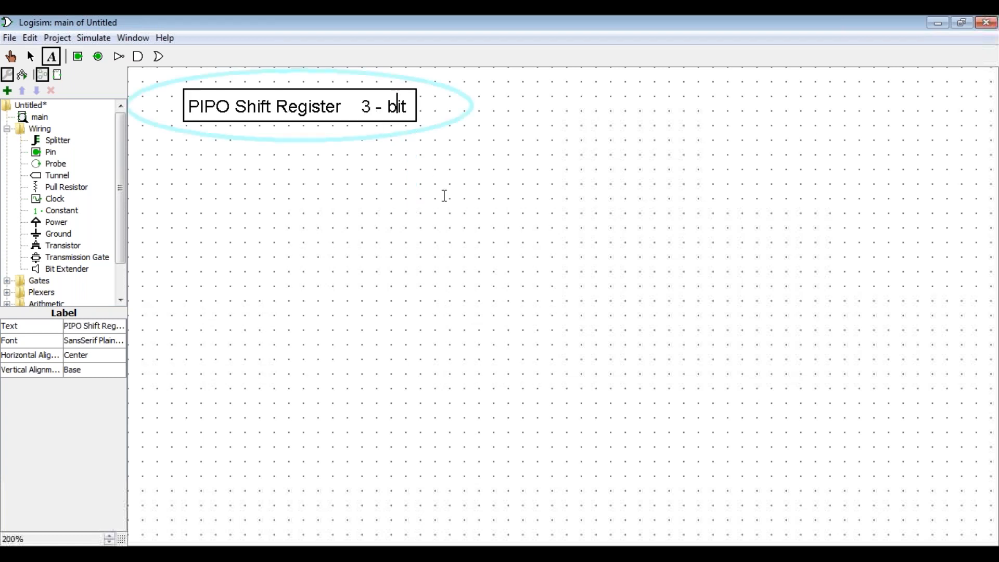
# Step: Place three D flip-flops in an evenly spaced horizontal row below the title
pyautogui.click(7, 128)
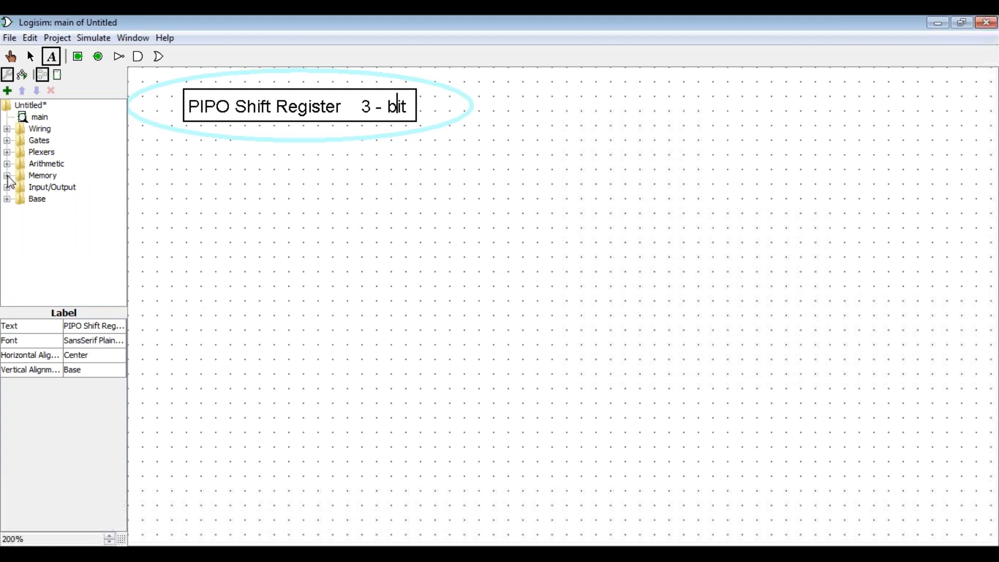
pyautogui.click(7, 175)
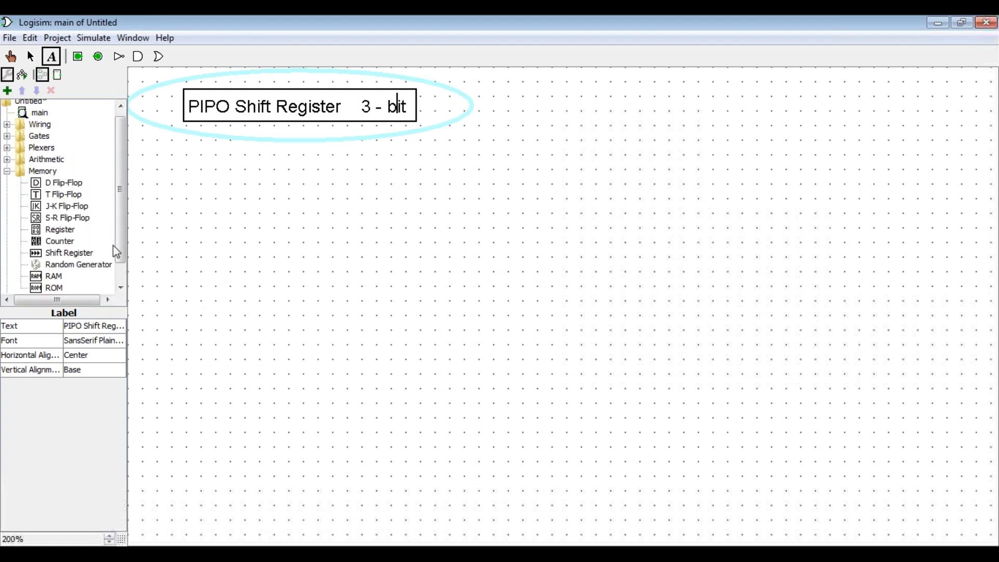
pyautogui.click(57, 183)
pyautogui.moveTo(65, 186); pyautogui.dragTo(375, 225)
pyautogui.click(434, 201)
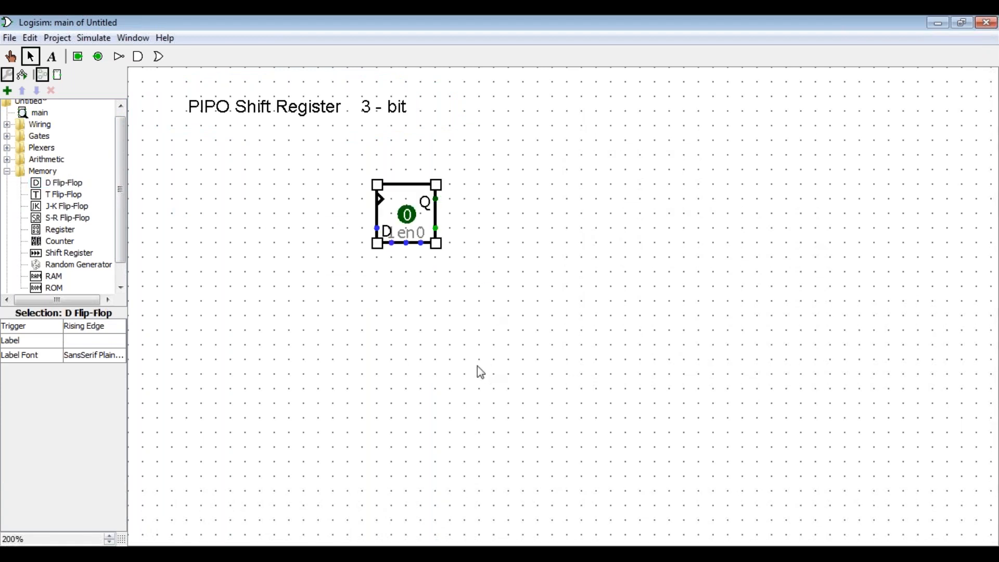
pyautogui.click(62, 188)
pyautogui.click(609, 201)
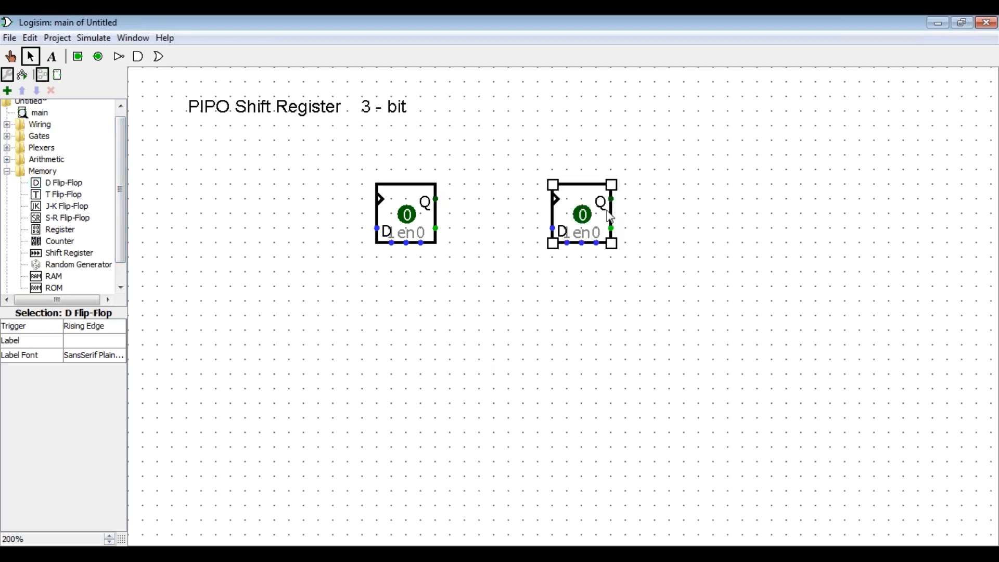
pyautogui.click(62, 182)
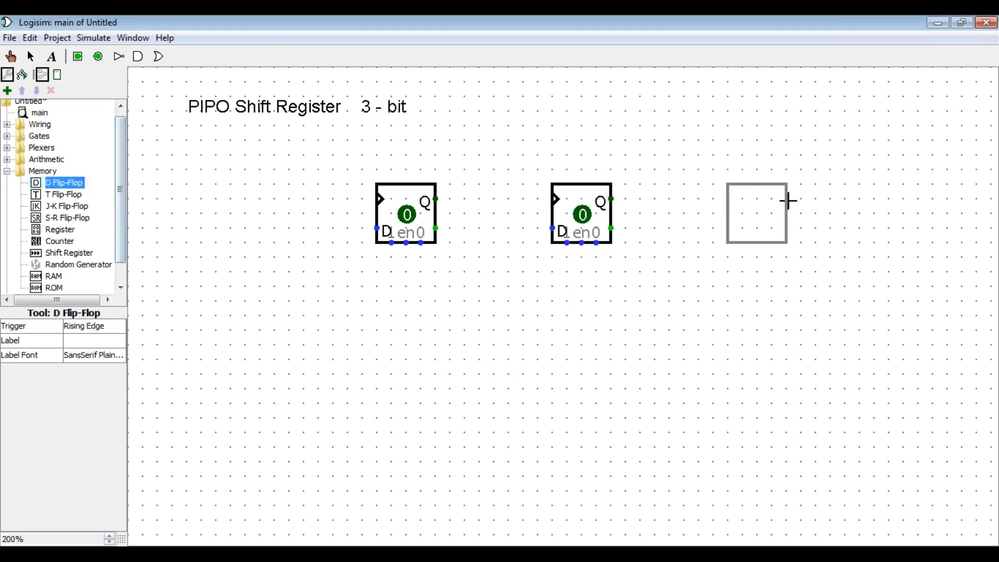
pyautogui.click(789, 200)
pyautogui.click(645, 354)
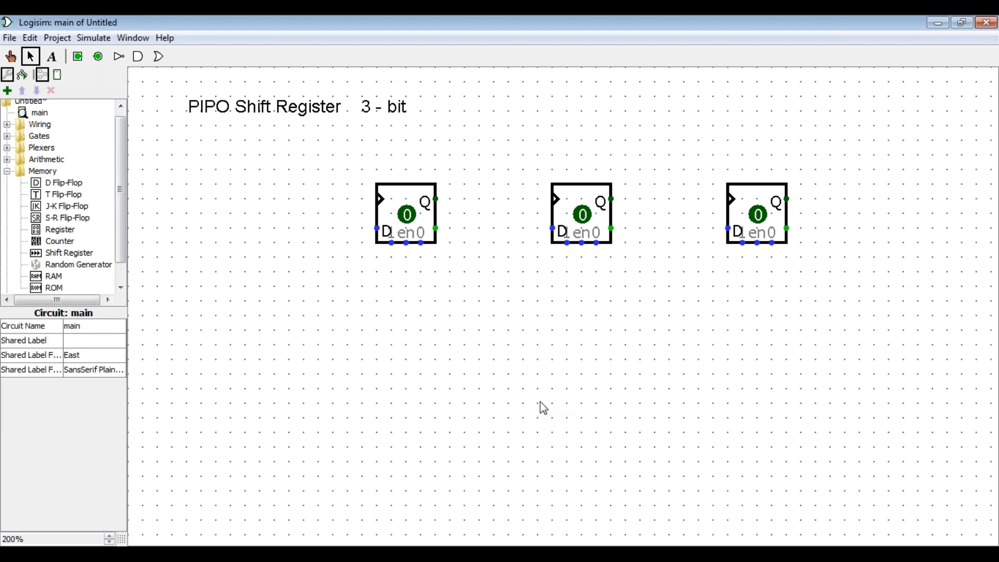
# Step: Place a clock to the left of the first flip-flop, level with its clock input
pyautogui.click(7, 125)
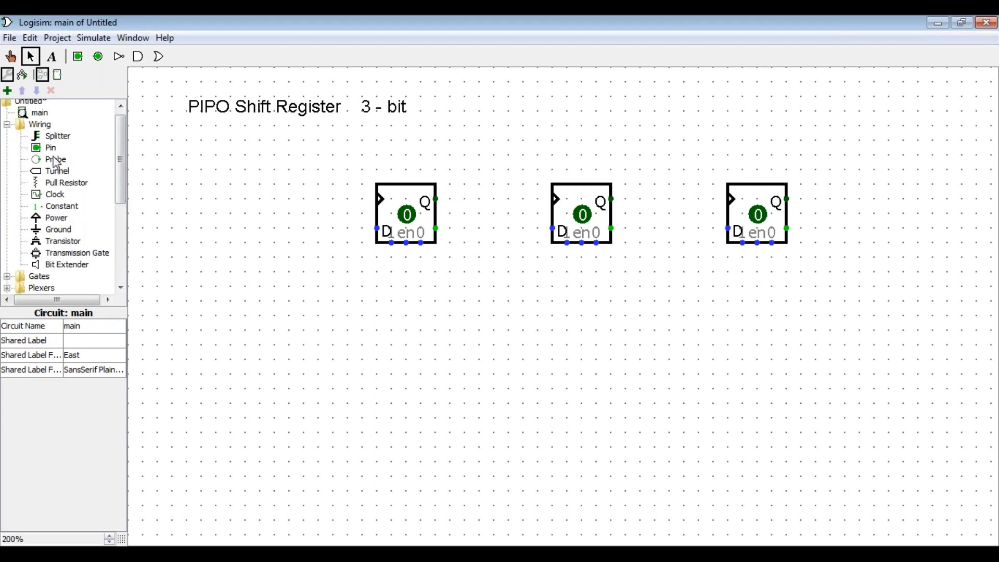
pyautogui.click(56, 195)
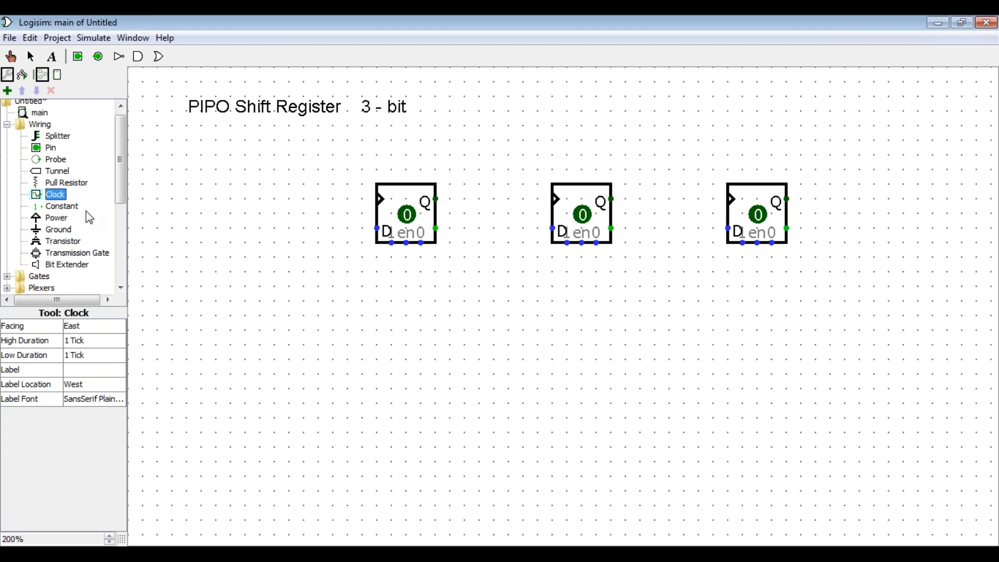
pyautogui.click(239, 200)
pyautogui.click(213, 312)
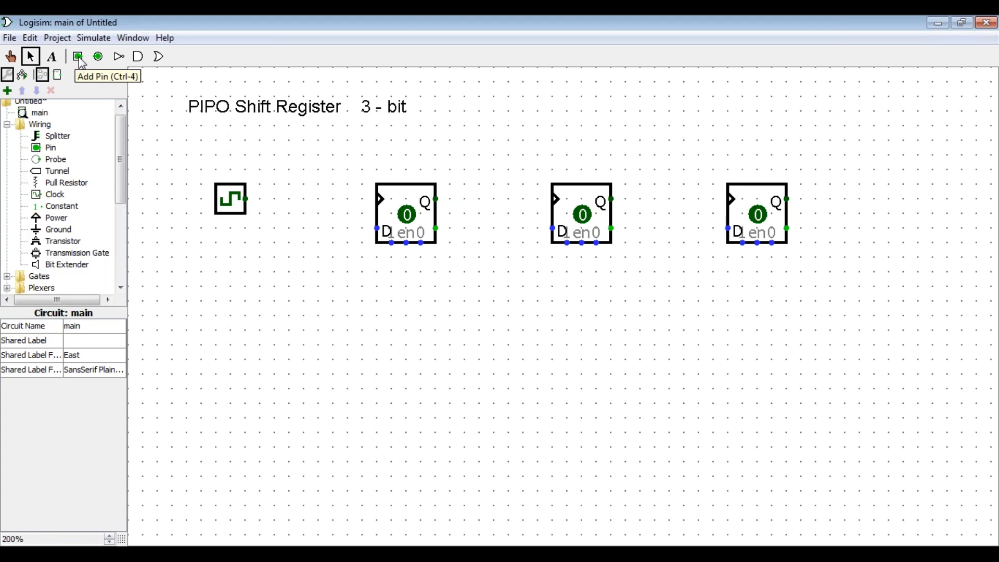
# Step: Place three input pins below the flip-flop row, one to the lower left of each flip-flop
pyautogui.click(78, 58)
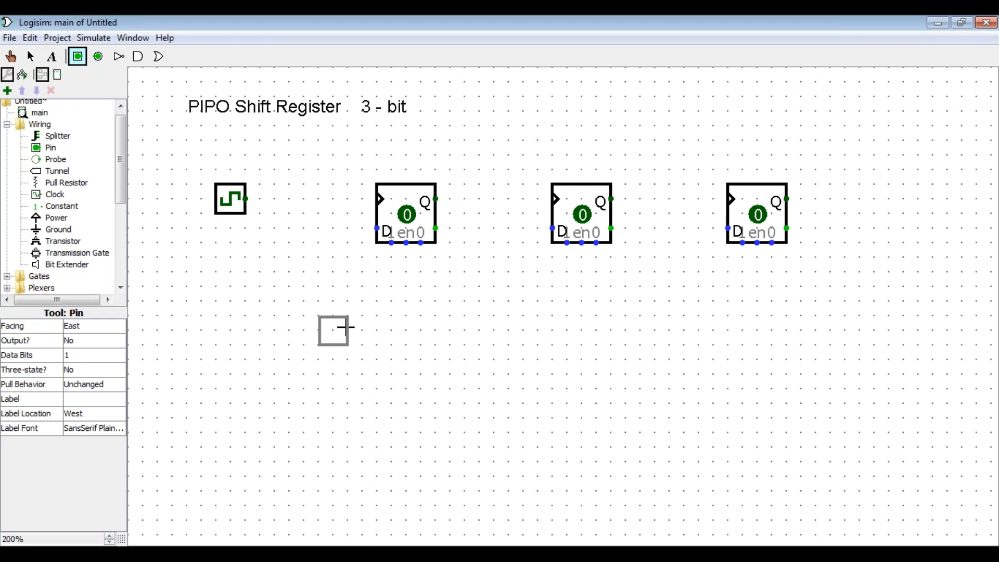
pyautogui.click(333, 317)
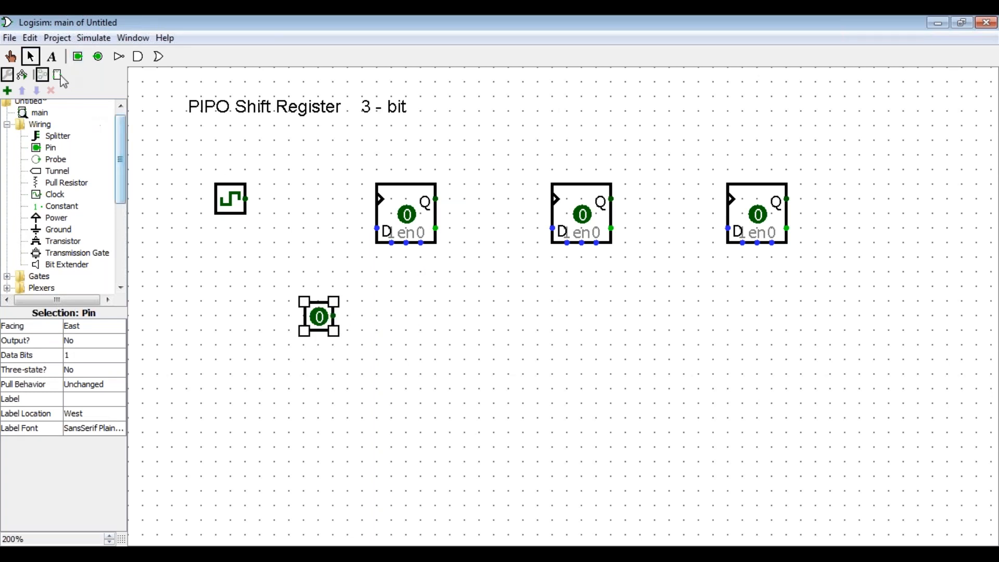
pyautogui.click(77, 57)
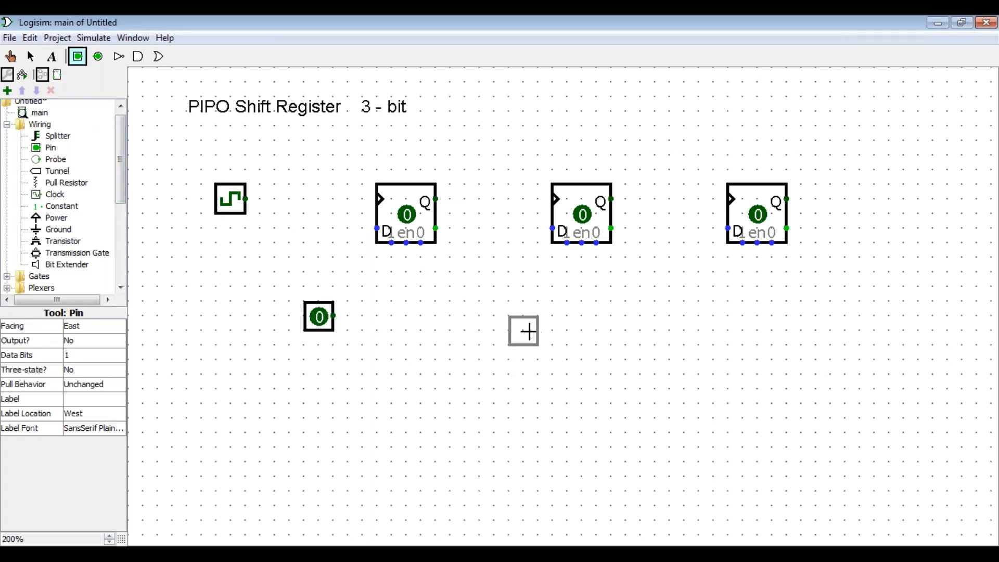
pyautogui.click(539, 331)
pyautogui.click(78, 58)
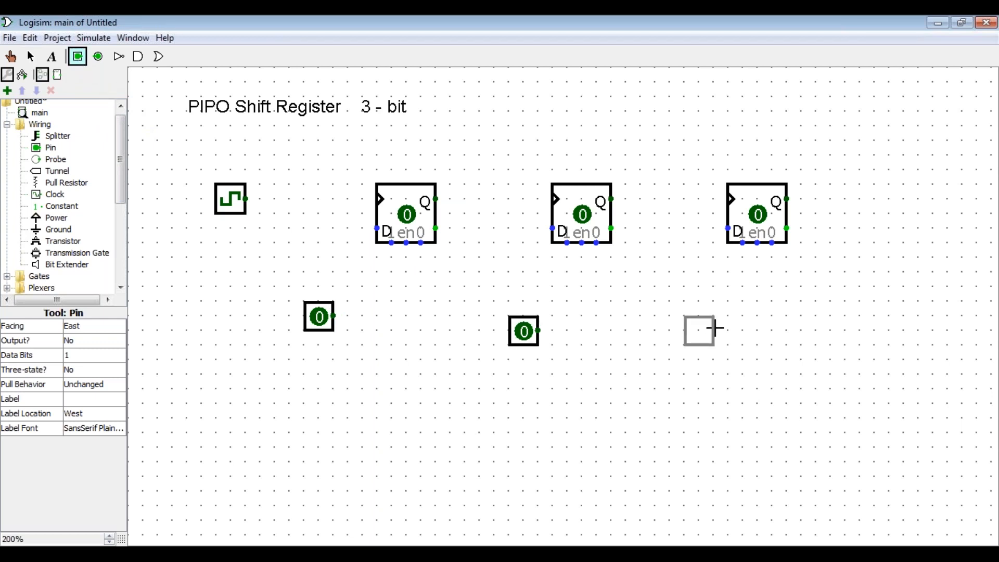
pyautogui.click(715, 328)
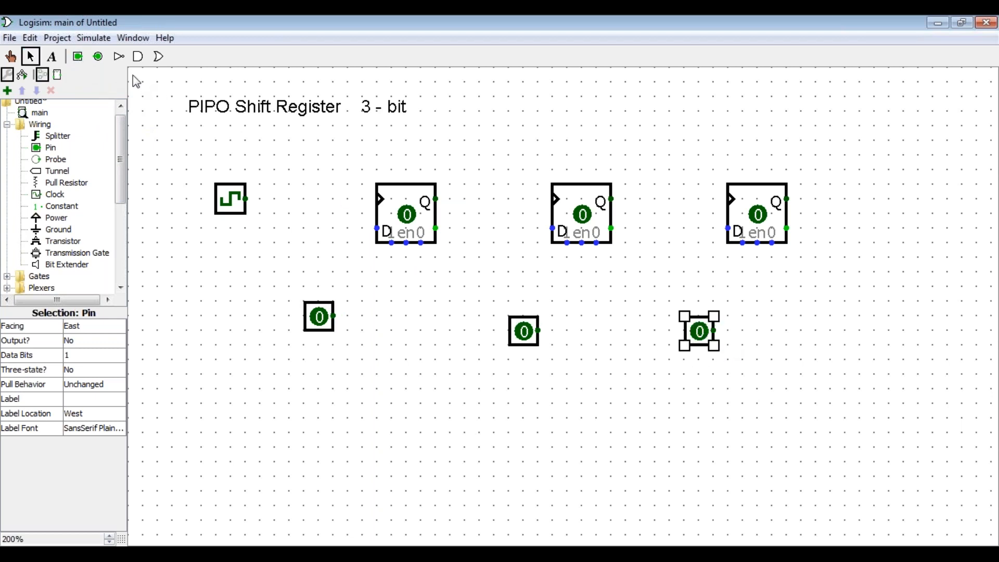
# Step: Place three output pins above the flip-flop row, one to the upper right of each flip-flop
pyautogui.click(98, 56)
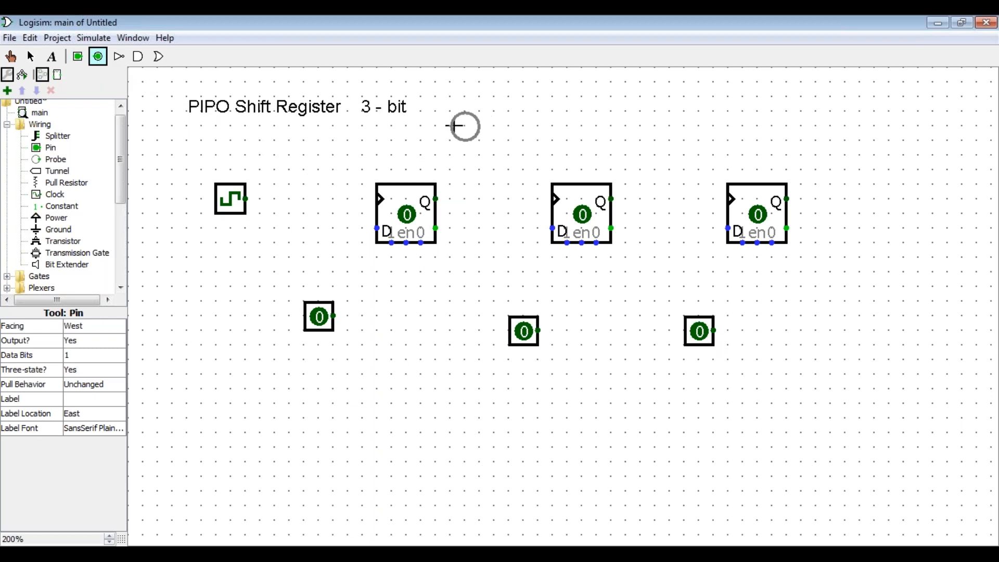
pyautogui.click(456, 125)
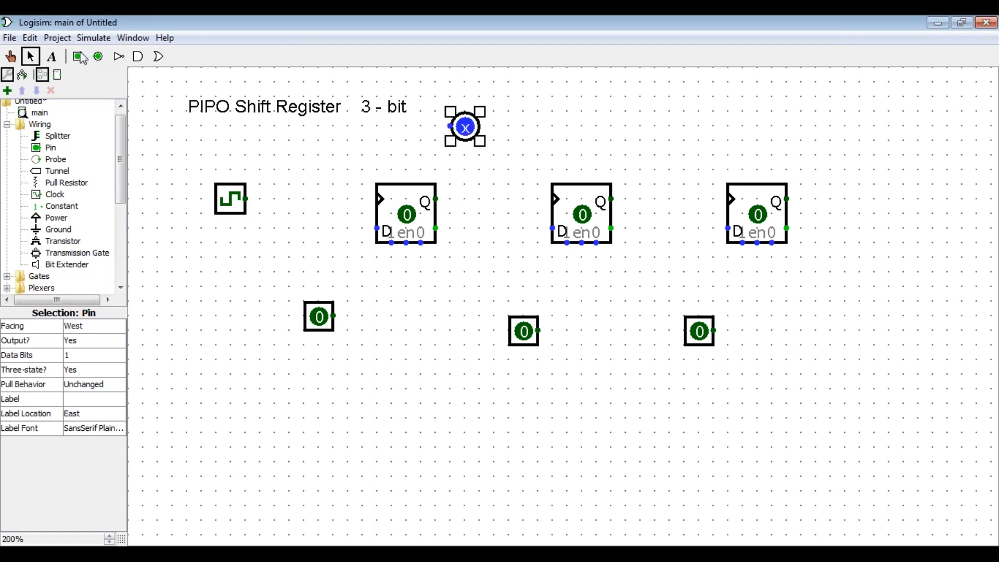
pyautogui.click(97, 58)
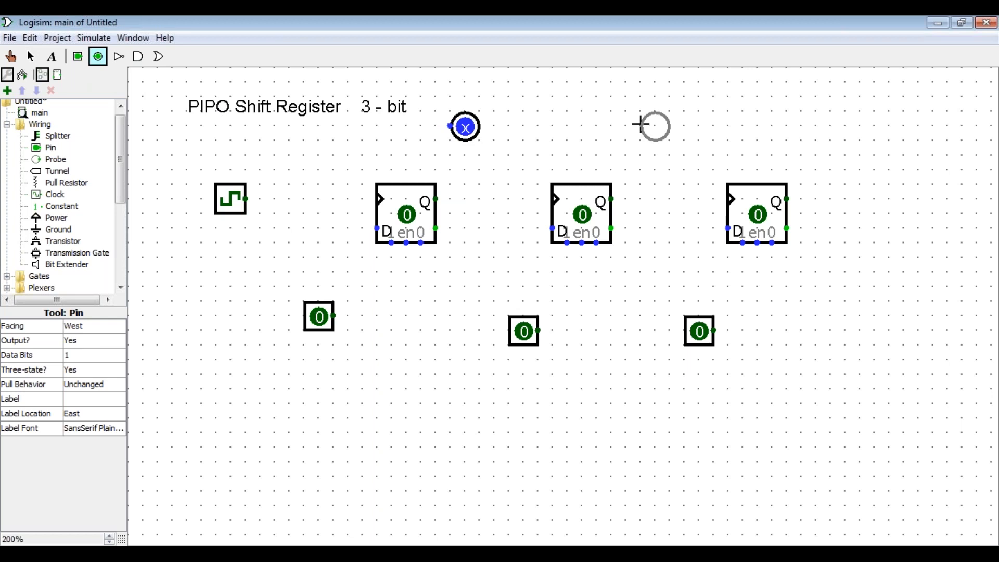
pyautogui.click(640, 125)
pyautogui.click(99, 57)
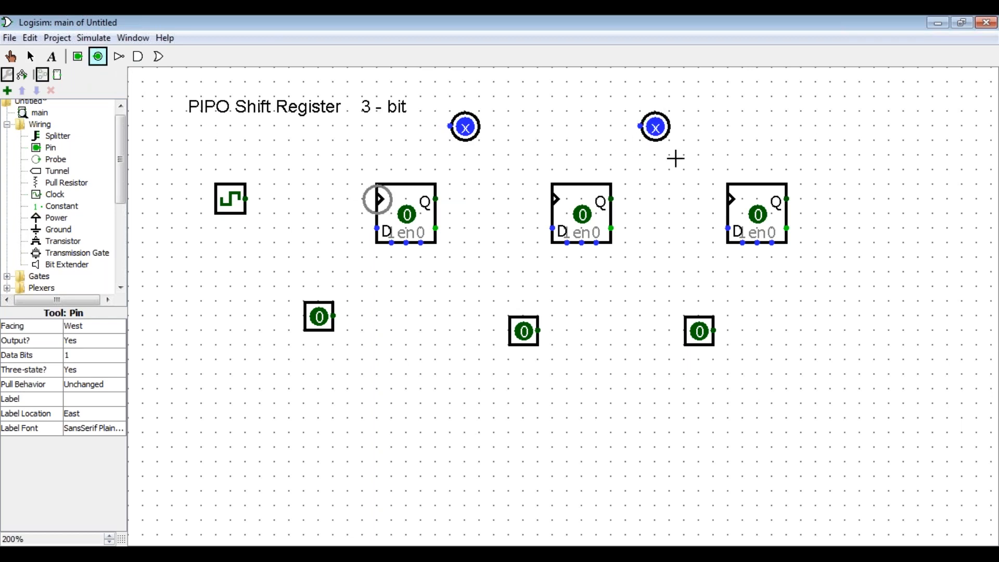
pyautogui.click(825, 121)
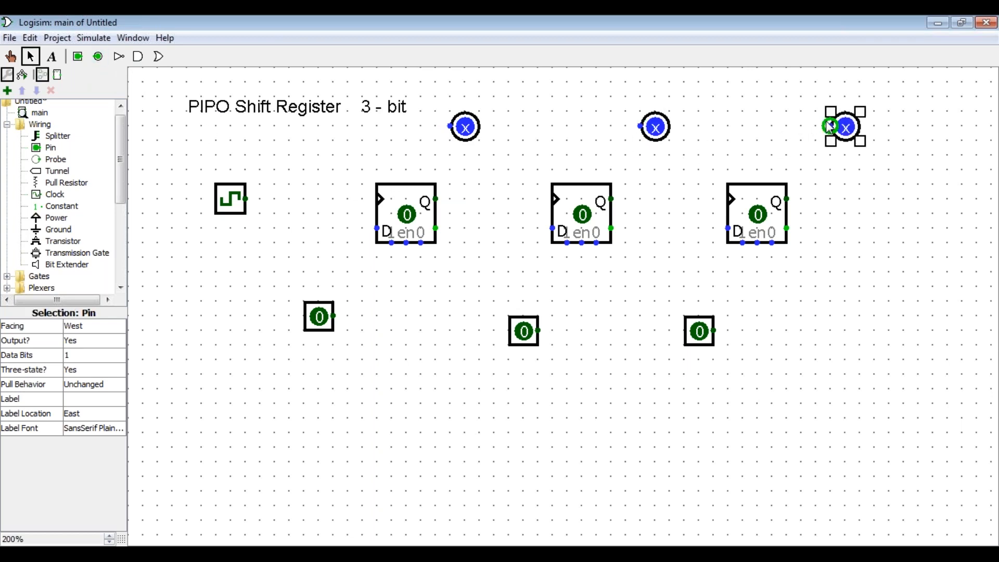
pyautogui.click(837, 424)
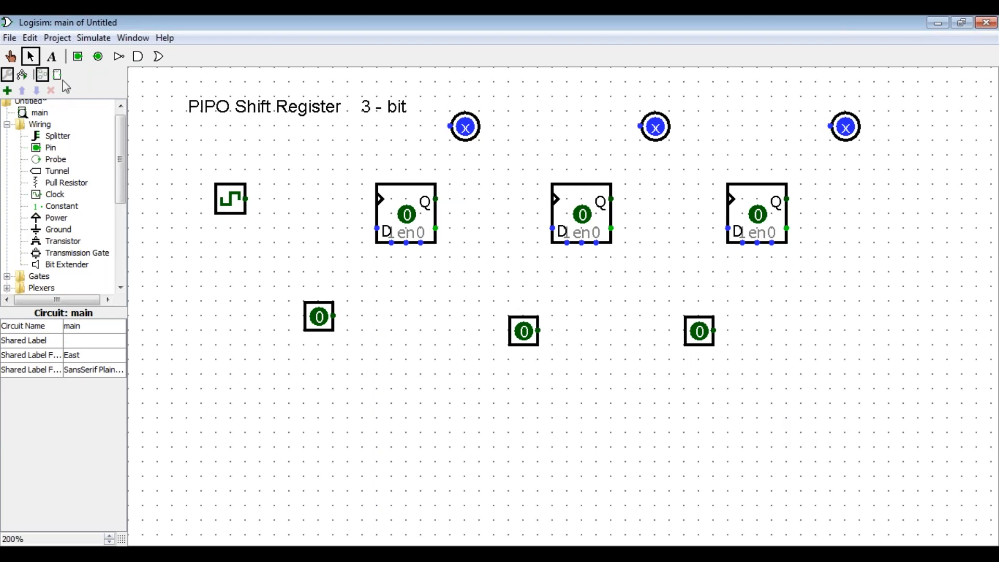
# Step: Add the text labels "CLK" below the clock and "INPUT 1" below the leftmost input pin
pyautogui.click(52, 56)
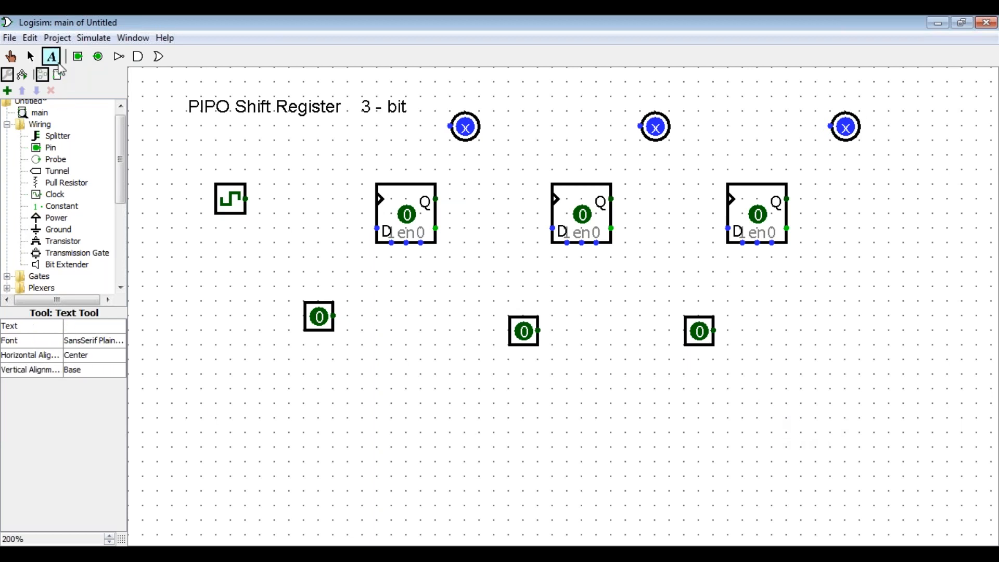
pyautogui.click(227, 237)
pyautogui.write('CLK')
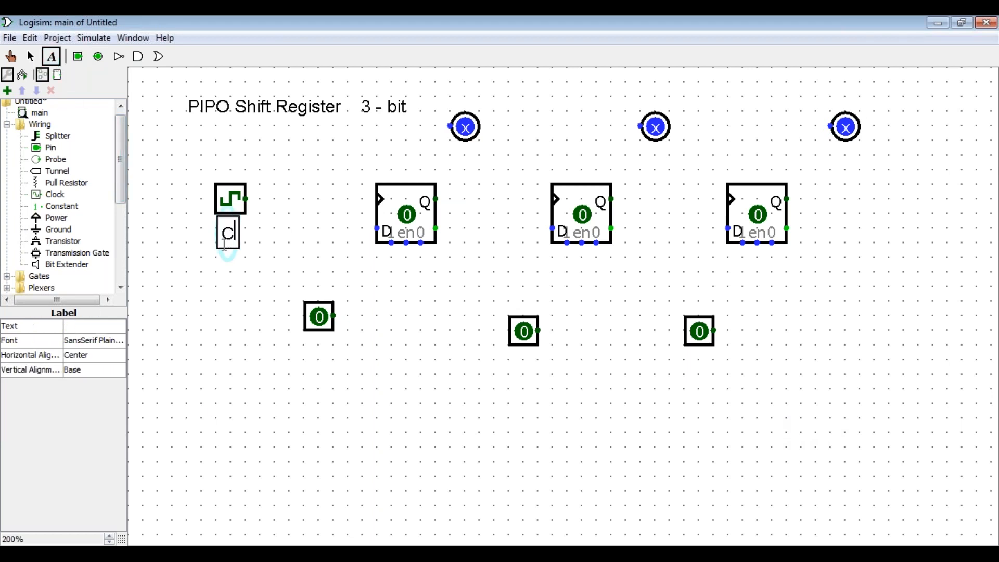
pyautogui.click(315, 362)
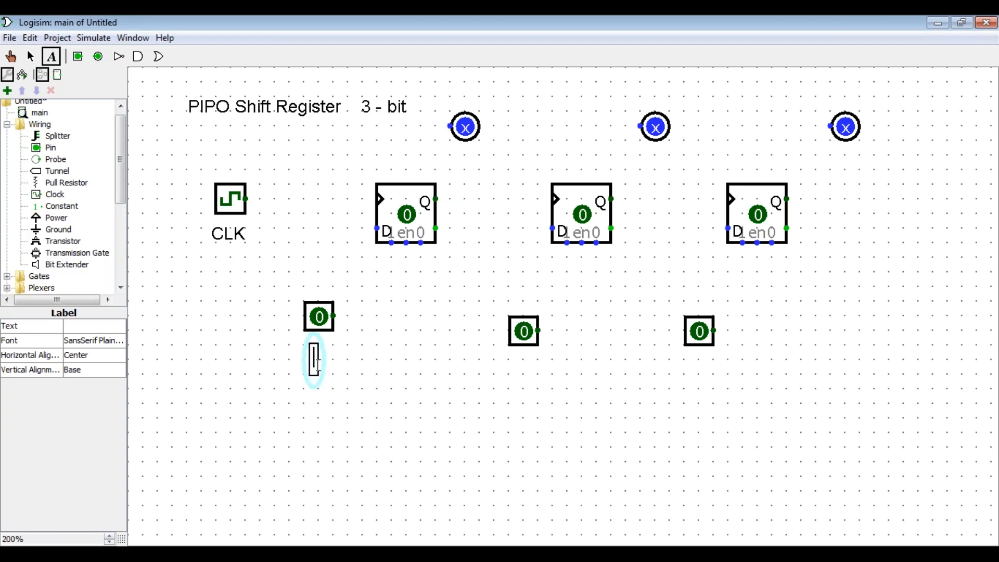
pyautogui.write('INP')
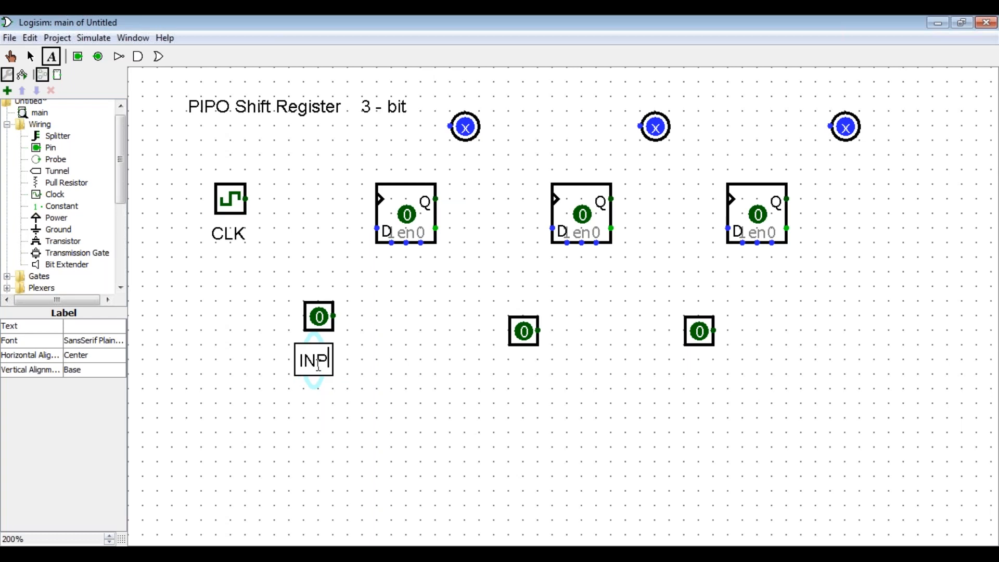
pyautogui.write('UT 1')
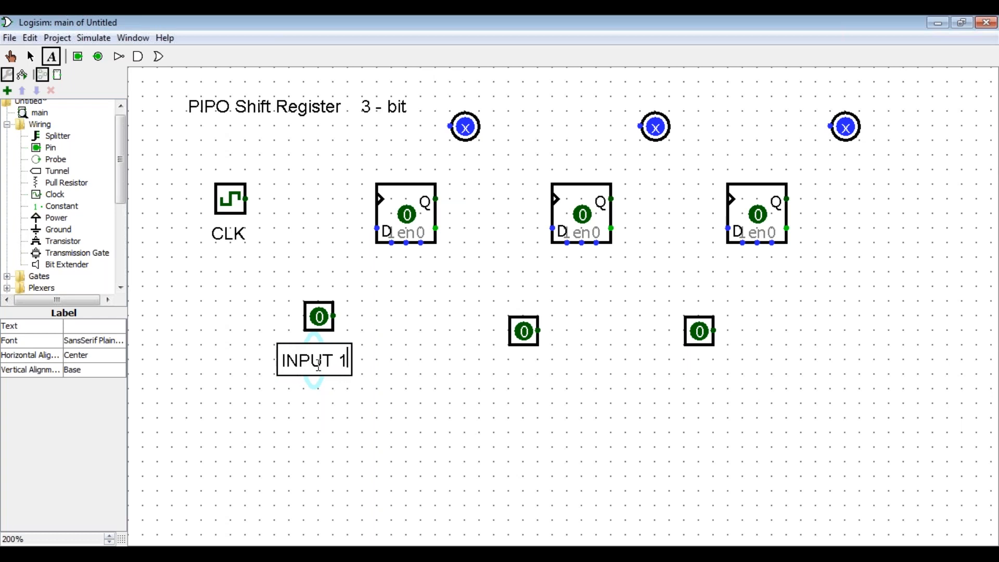
# Step: Add the text labels "INPUT 2" below the middle input pin and "INPUT 3" below the rightmost input pin
pyautogui.click(515, 373)
pyautogui.write('INPUT 2')
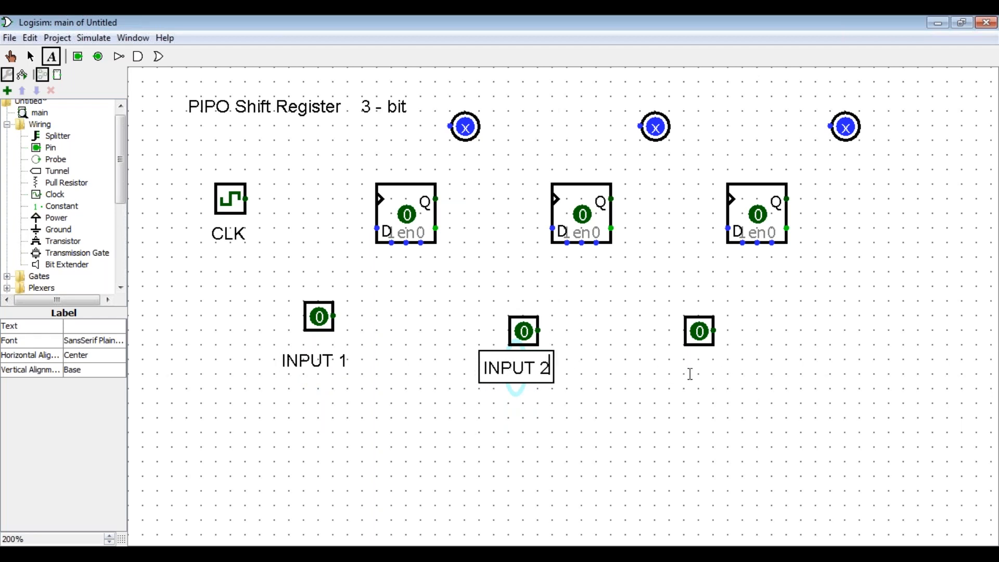
pyautogui.click(699, 370)
pyautogui.write('INPUT ')
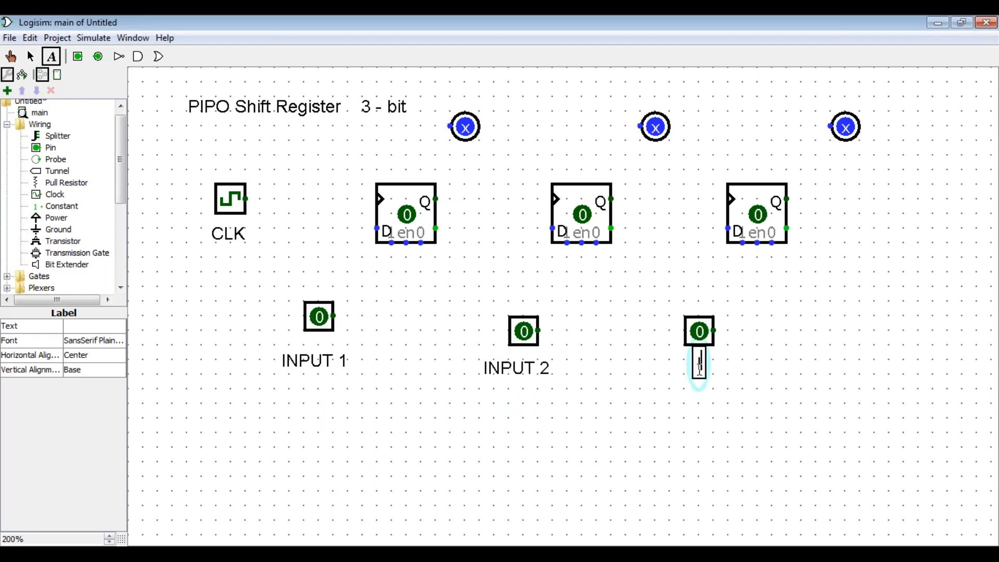
pyautogui.write('3')
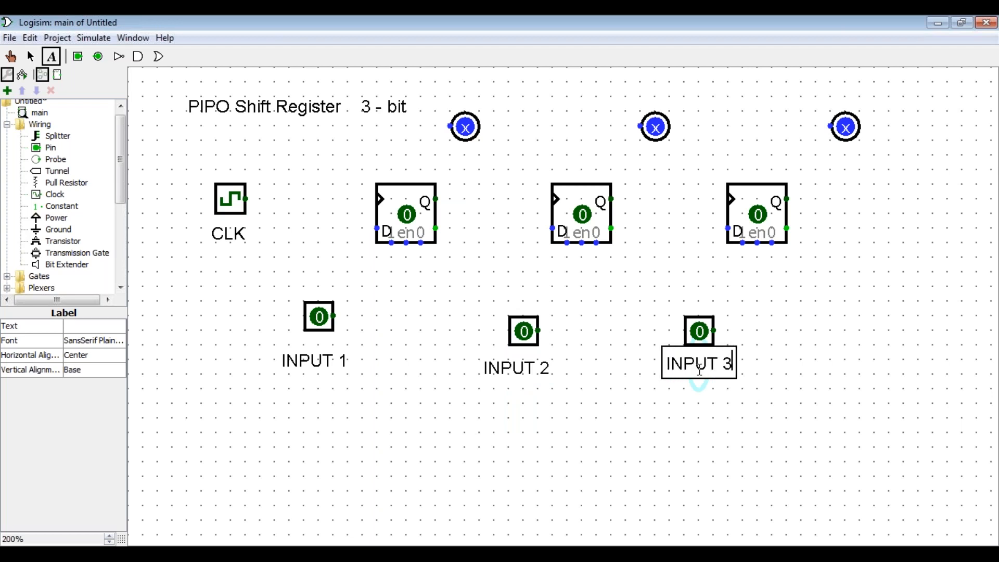
pyautogui.click(710, 419)
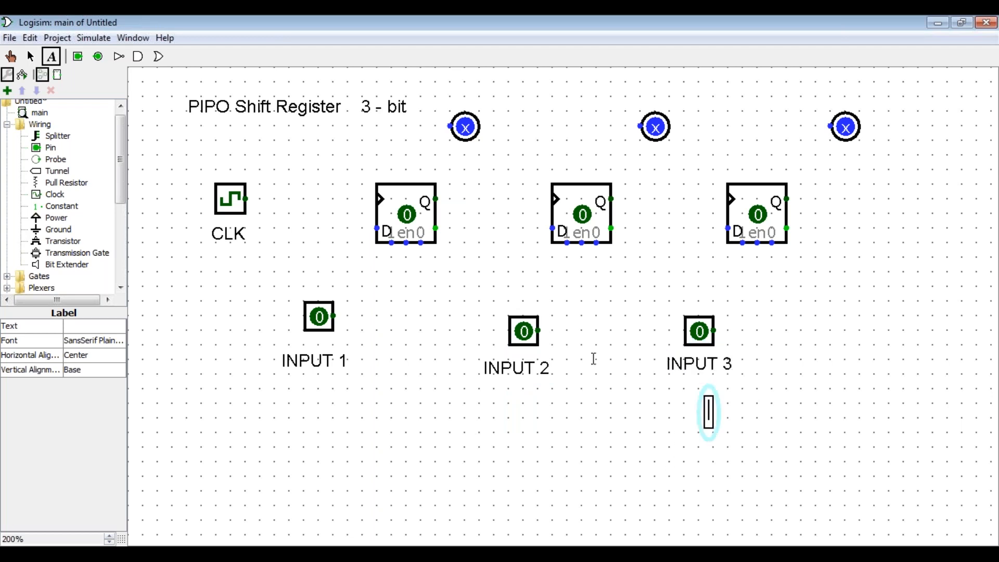
# Step: Label the three output pins from left to right with the texts "OUTPUT 1", "OUTPUT 2" and "OUTPUT 3" above them
pyautogui.click(463, 155)
pyautogui.click(458, 90)
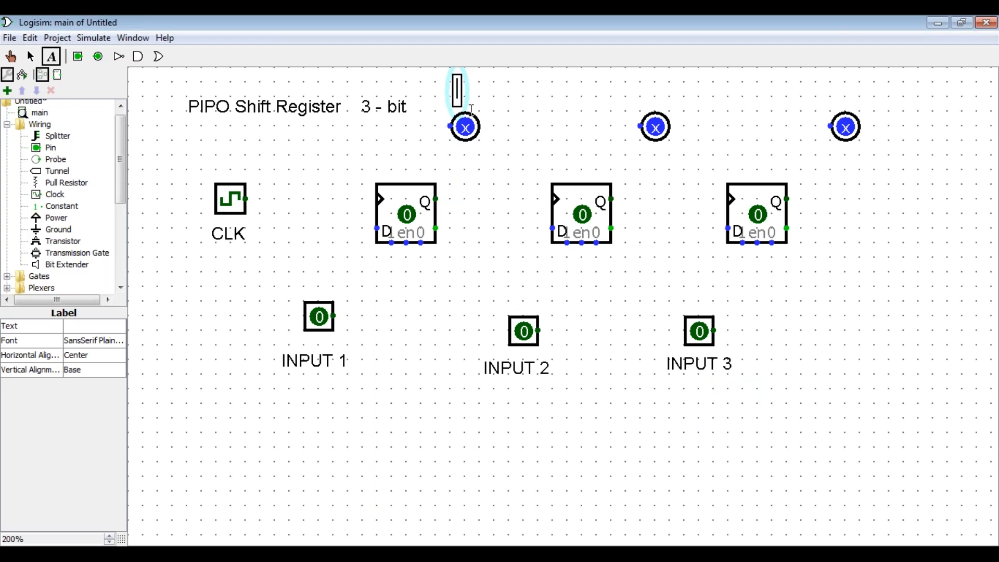
pyautogui.write('OUT')
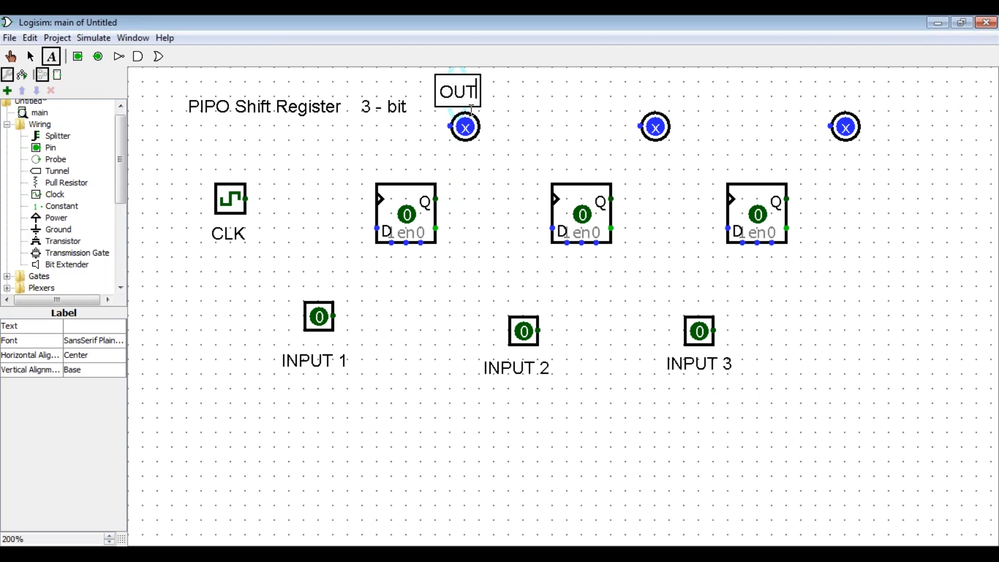
pyautogui.write('PUT 1')
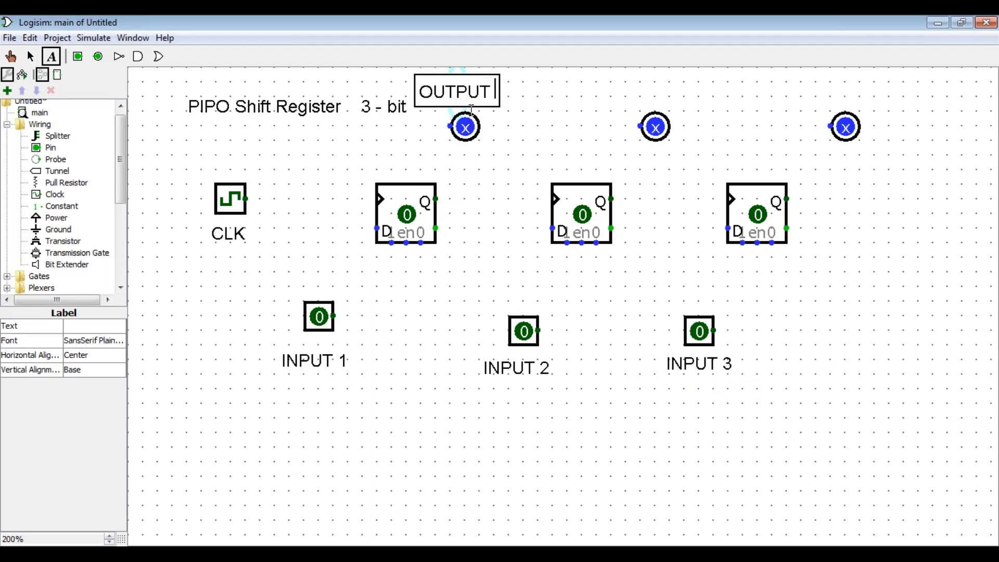
pyautogui.click(657, 93)
pyautogui.write('OUTPUT 2')
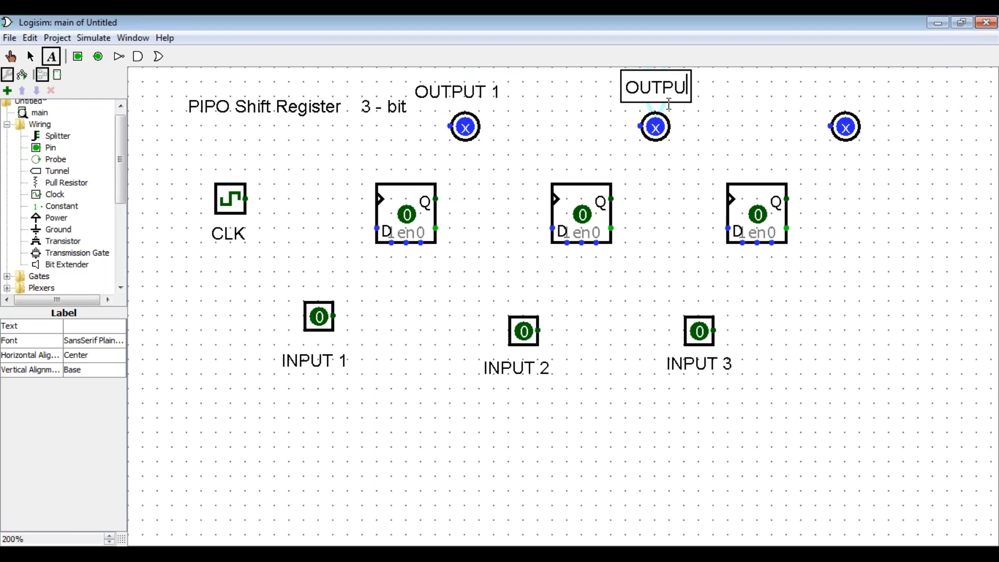
pyautogui.click(847, 92)
pyautogui.write('OUT')
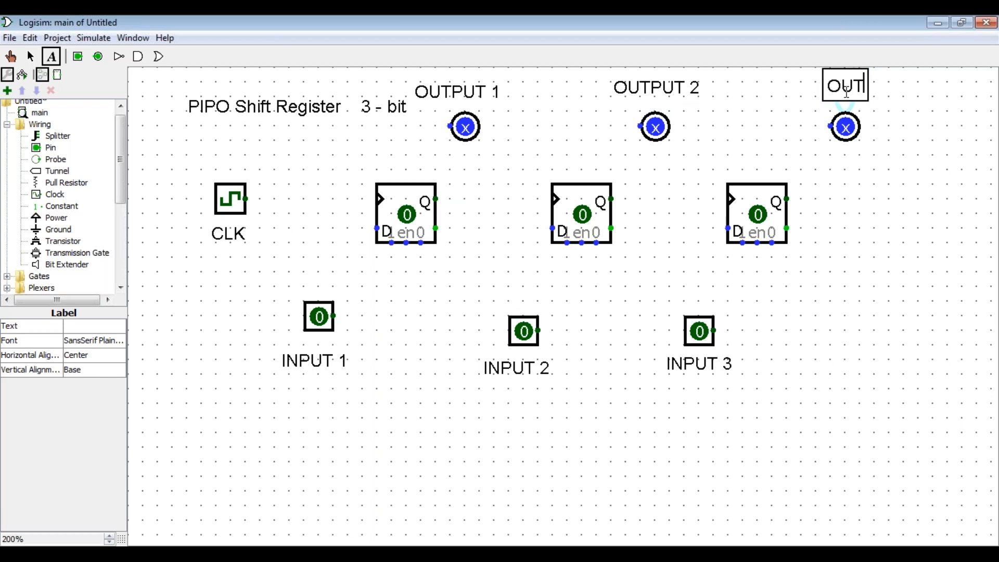
pyautogui.write('PUT 3')
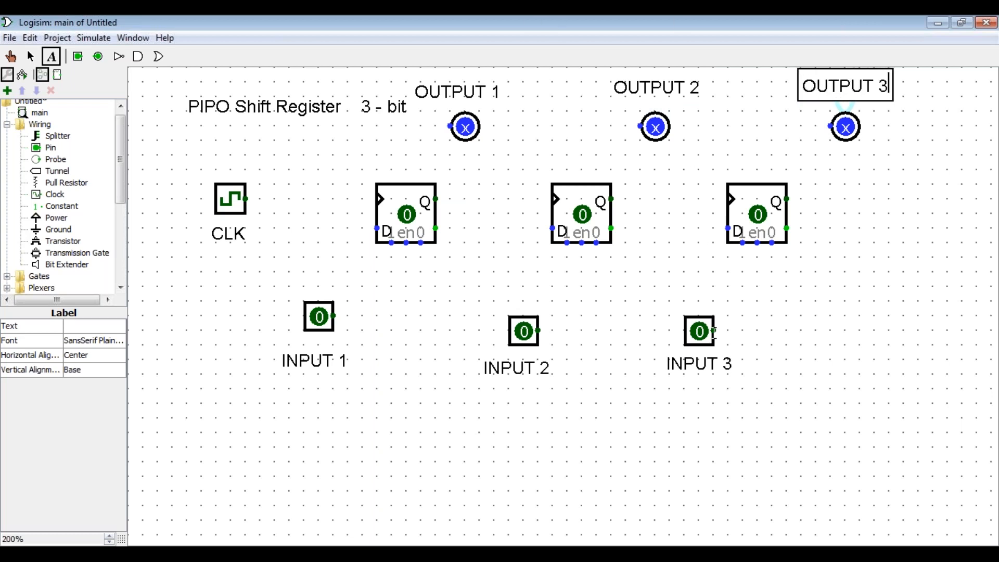
pyautogui.click(850, 344)
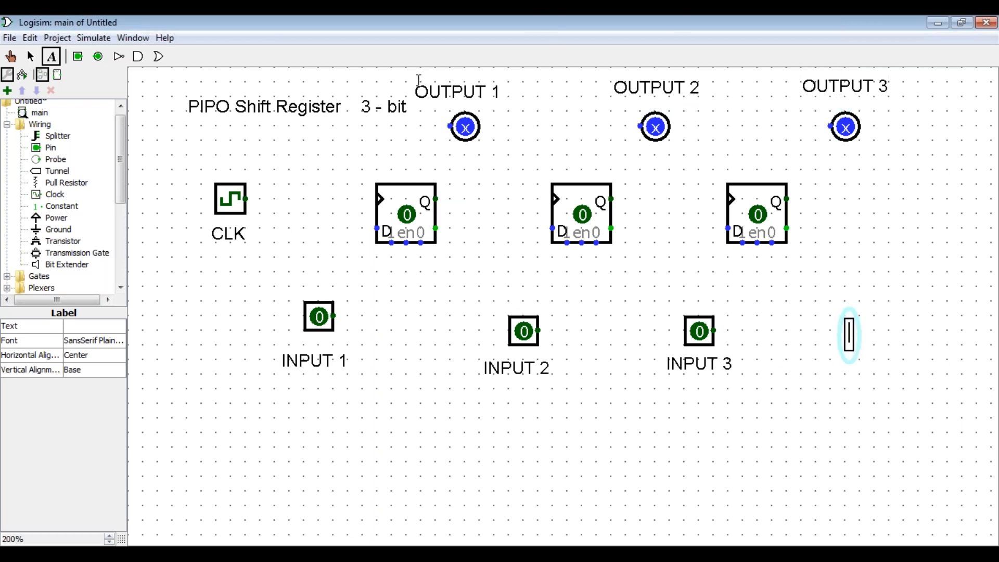
pyautogui.click(317, 110)
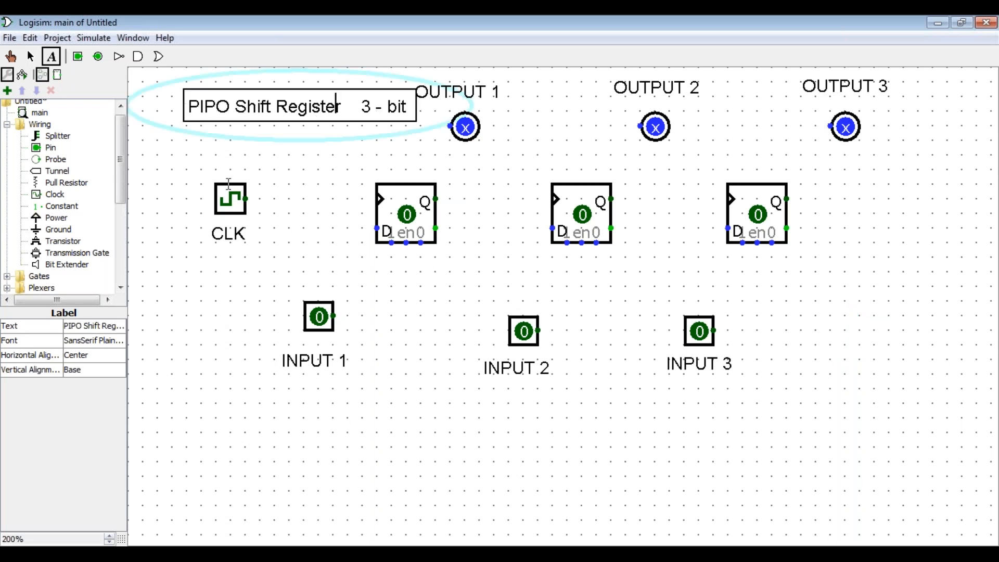
pyautogui.click(333, 440)
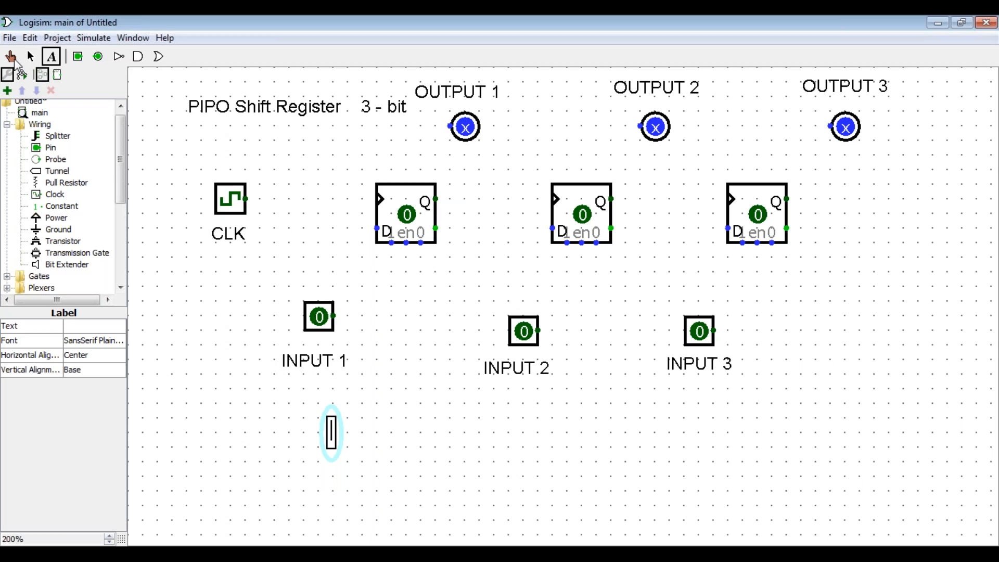
# Step: Wire the clock to the clock inputs of all three flip-flops, branching over the top of the flip-flop row
pyautogui.click(31, 55)
pyautogui.moveTo(252, 203); pyautogui.dragTo(552, 198)
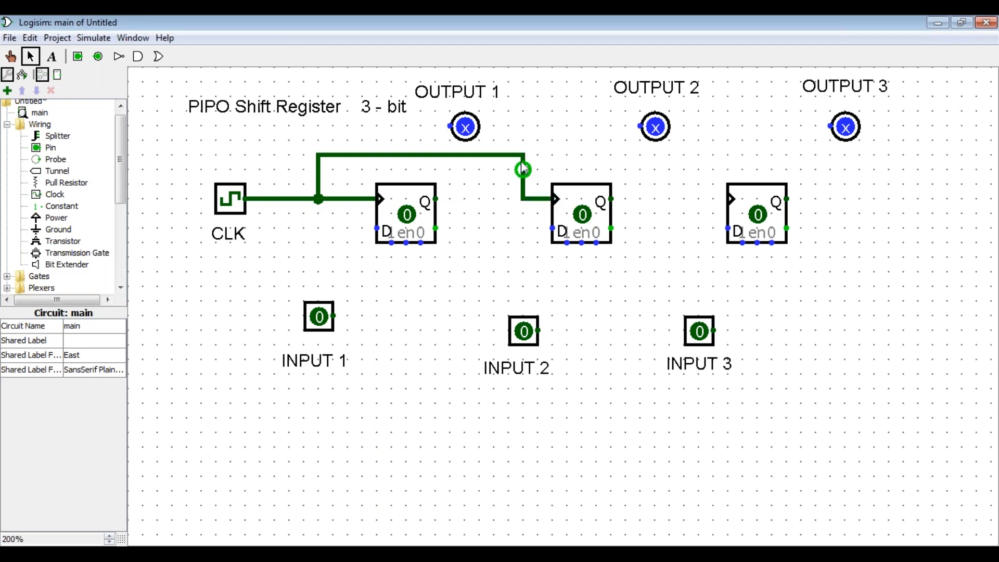
pyautogui.moveTo(585, 158); pyautogui.dragTo(731, 199)
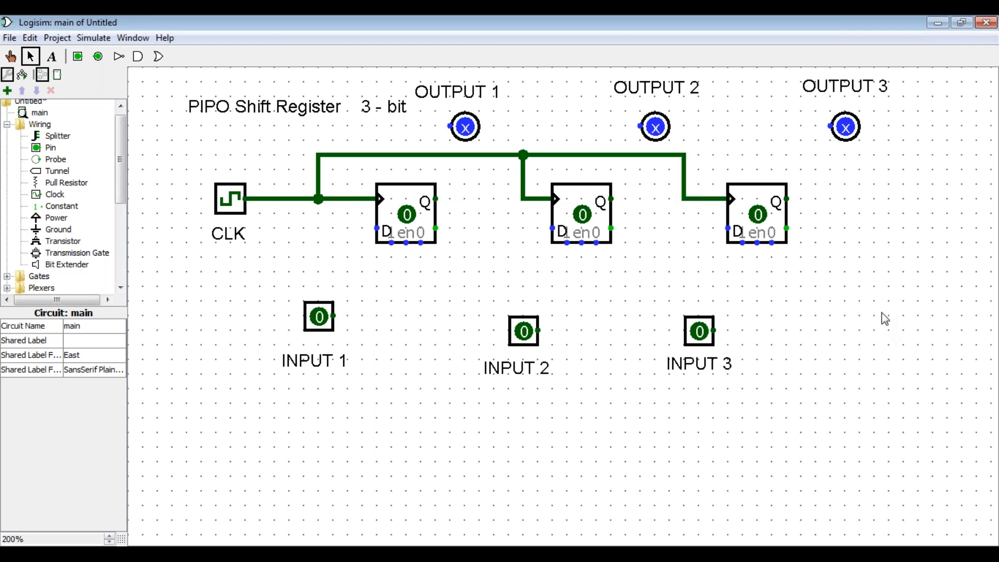
# Step: Shift the second and third input pins slightly left and wire each input pin to the D input of its flip-flop
pyautogui.moveTo(334, 315); pyautogui.dragTo(376, 227)
pyautogui.moveTo(540, 338); pyautogui.dragTo(555, 228)
pyautogui.moveTo(702, 333); pyautogui.dragTo(727, 228)
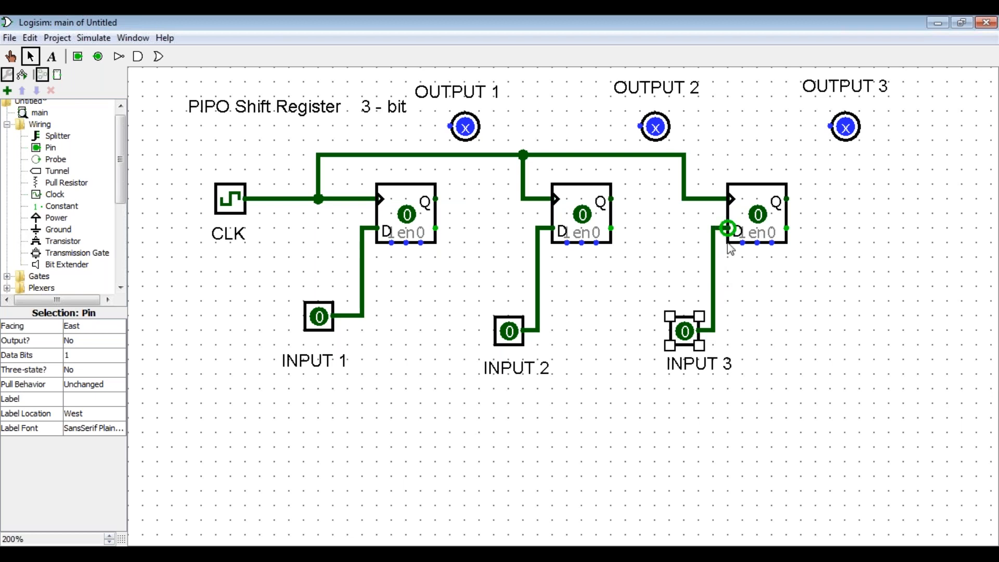
pyautogui.click(815, 334)
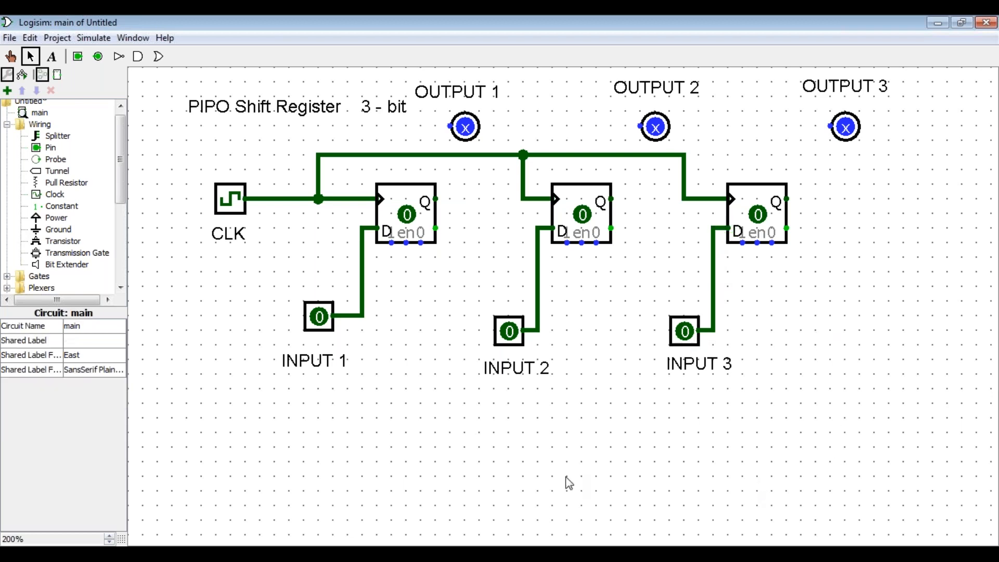
# Step: Add the text labels "FF1", "FF2" and "FF3" below the three flip-flops from left to right
pyautogui.click(52, 56)
pyautogui.click(405, 266)
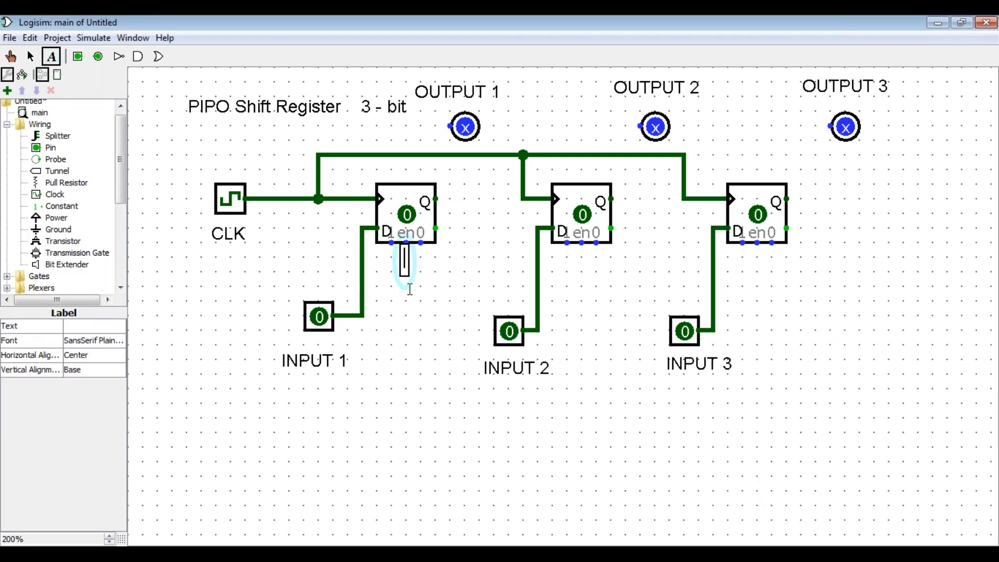
pyautogui.write('FF')
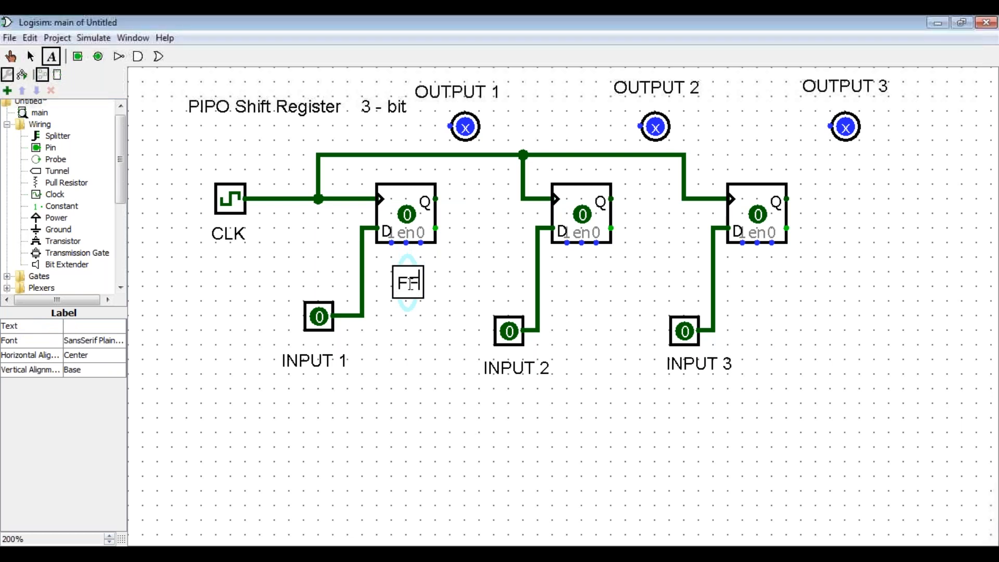
pyautogui.write('1')
pyautogui.click(583, 274)
pyautogui.write('FF2')
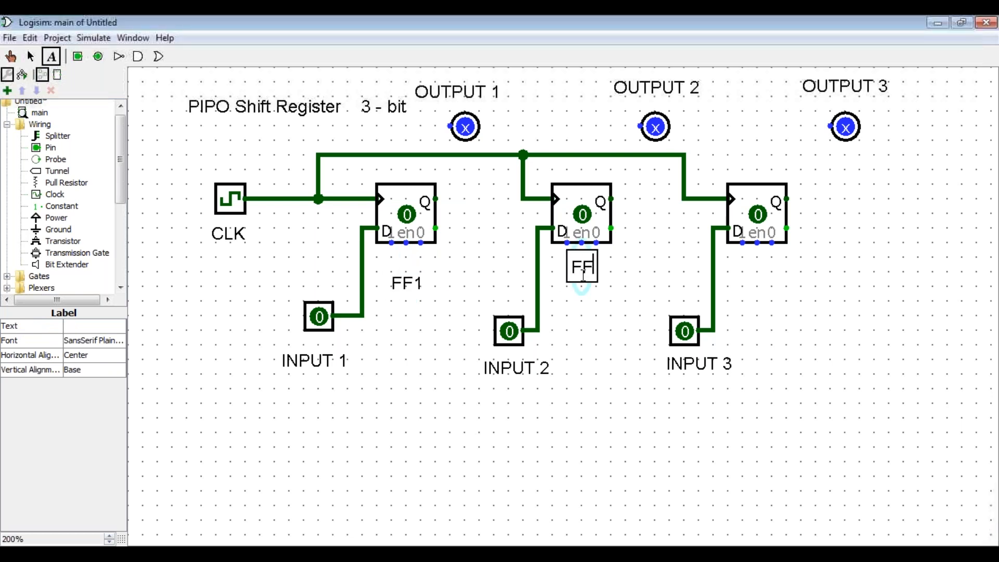
pyautogui.click(754, 276)
pyautogui.write('FF3')
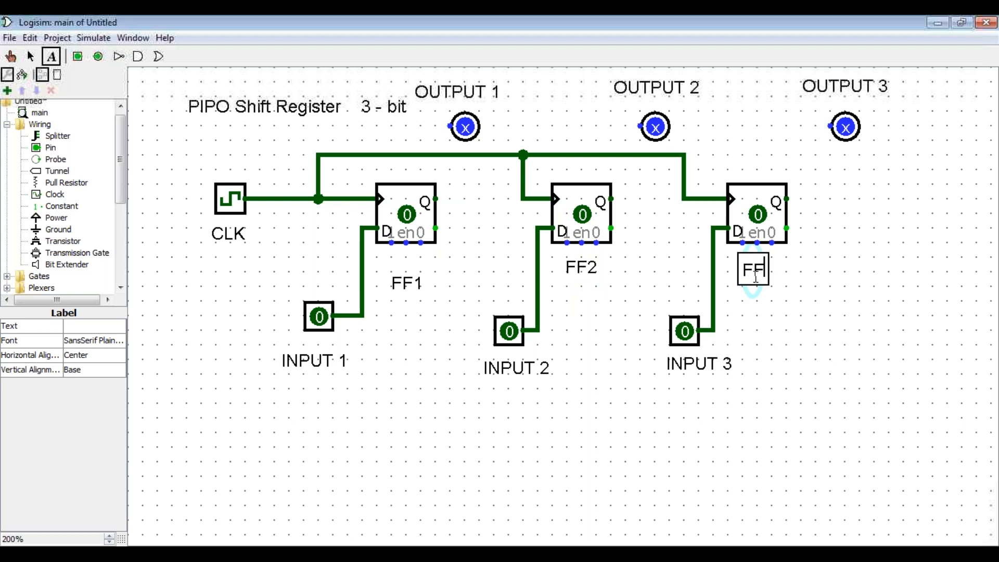
pyautogui.click(829, 318)
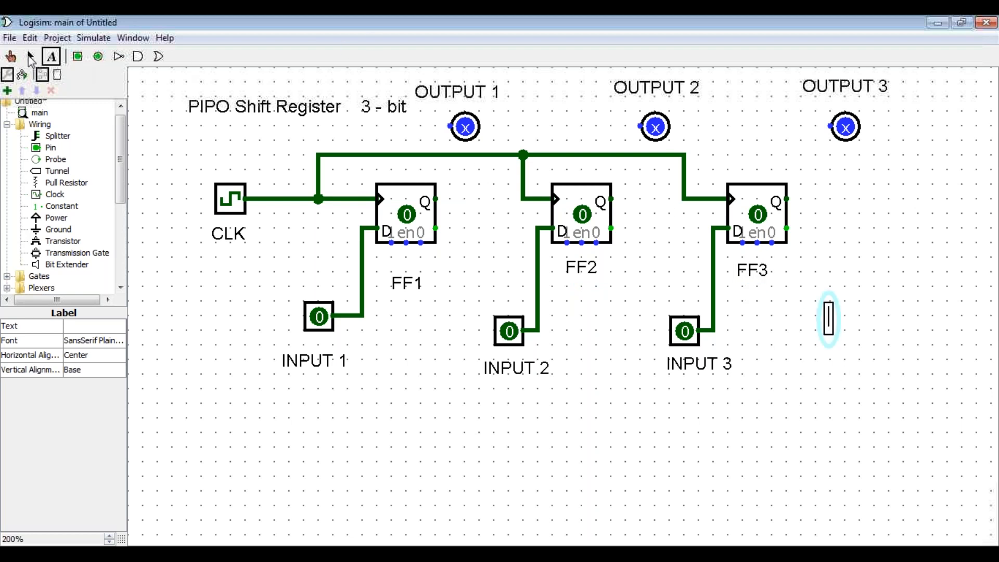
# Step: Shift the OUTPUT 1 pin slightly right and wire each flip-flop's Q output to the output pin above it
pyautogui.click(30, 56)
pyautogui.moveTo(464, 126); pyautogui.dragTo(480, 126)
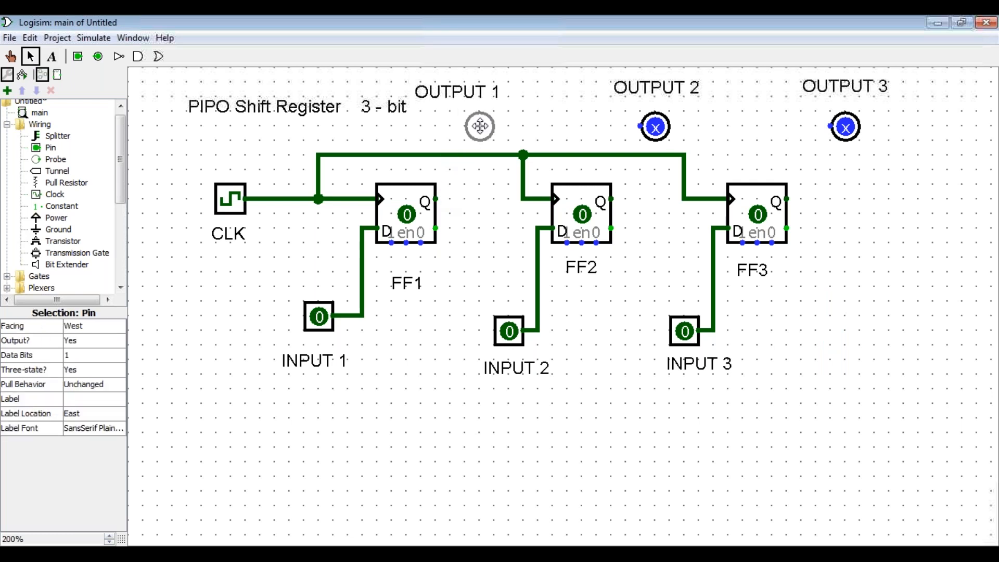
pyautogui.moveTo(436, 199); pyautogui.dragTo(465, 127)
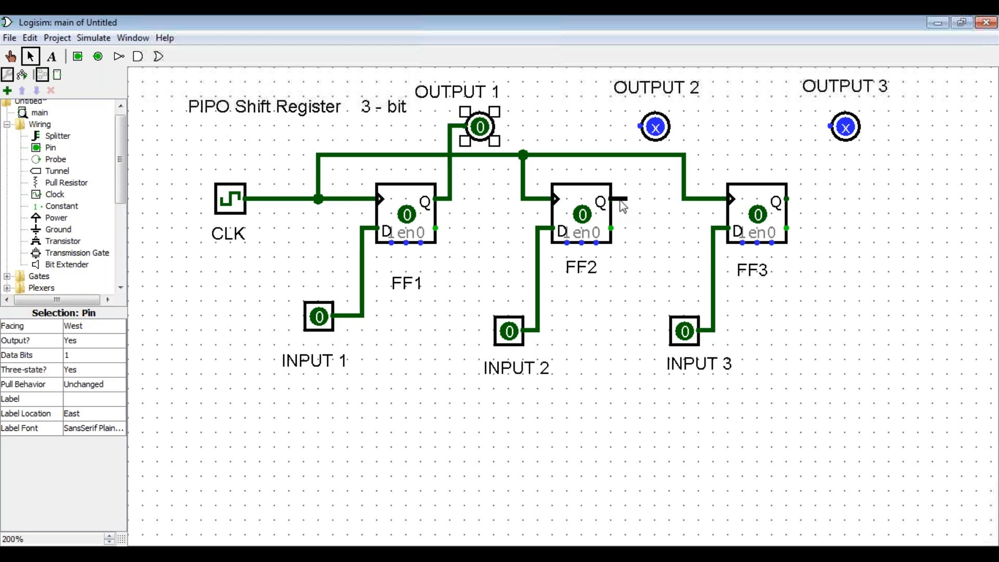
pyautogui.moveTo(613, 201); pyautogui.dragTo(640, 127)
pyautogui.moveTo(787, 199); pyautogui.dragTo(829, 130)
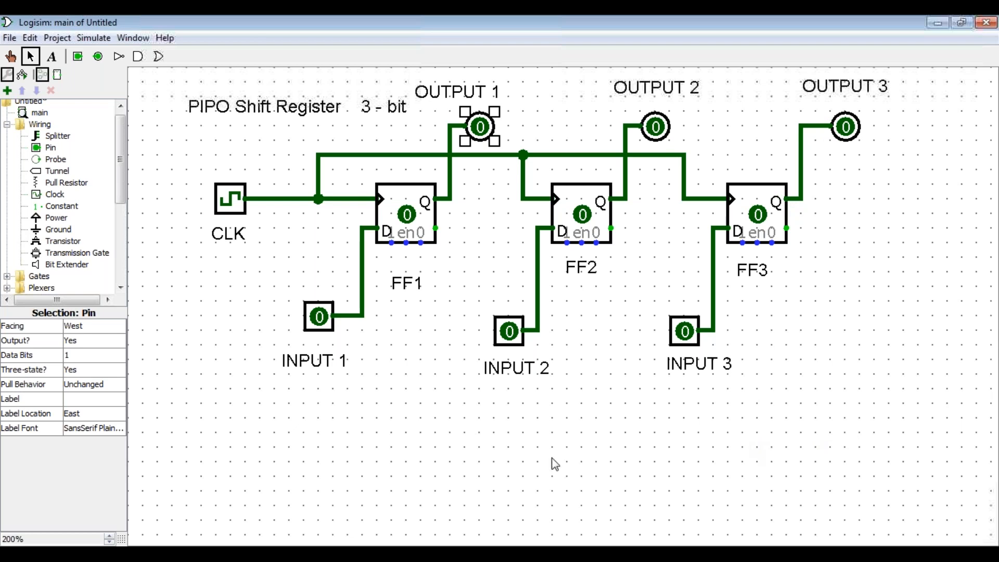
pyautogui.click(430, 456)
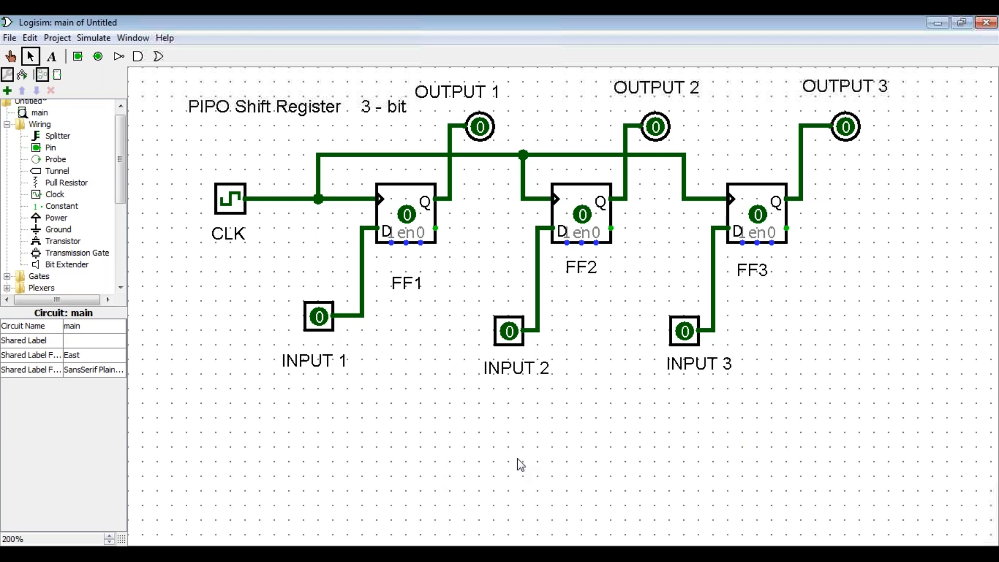
# Step: Add the column headings "CLK" and "DATA" side by side in the empty area below the circuit
pyautogui.click(52, 58)
pyautogui.click(414, 452)
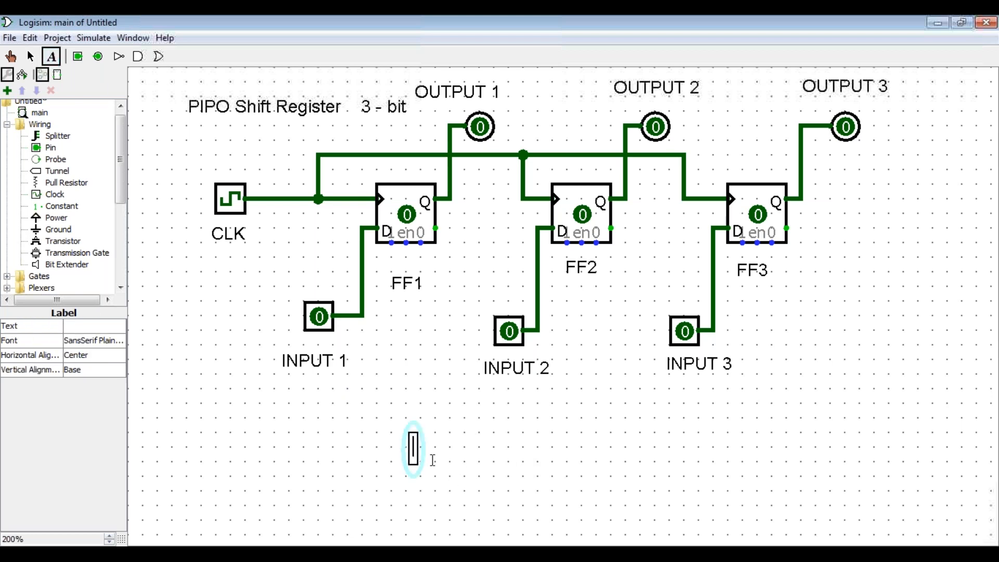
pyautogui.write('CLK')
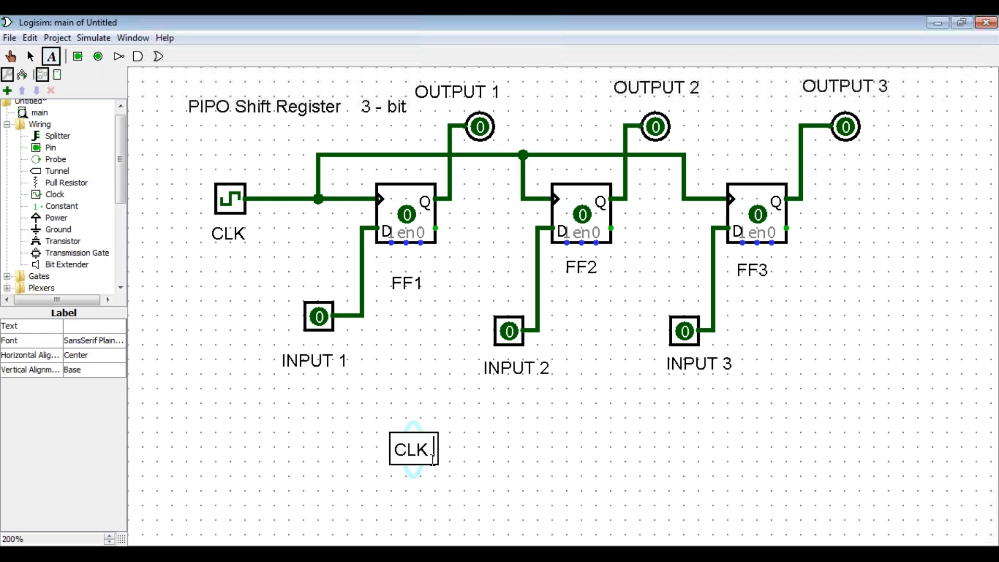
pyautogui.write(' 1')
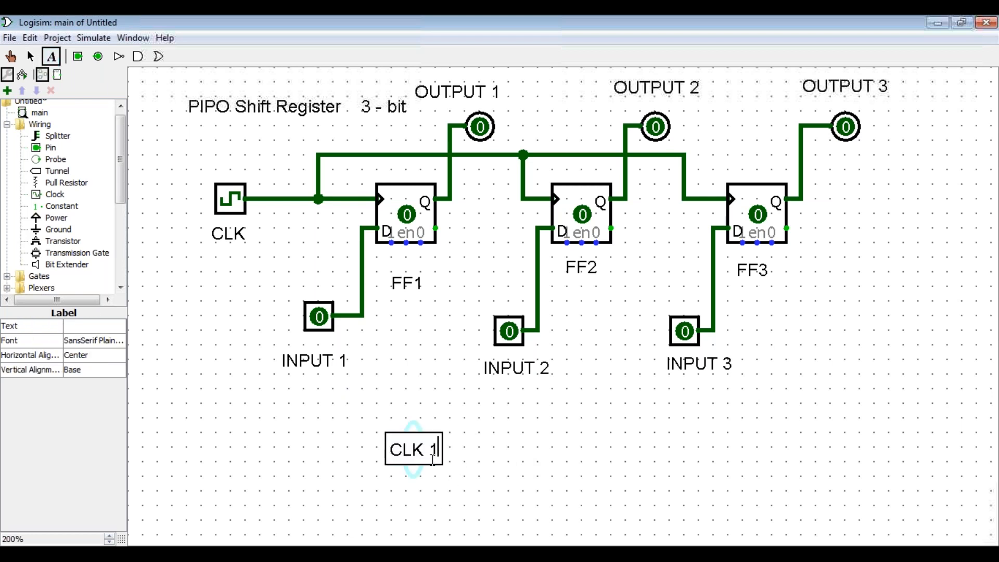
pyautogui.click(513, 452)
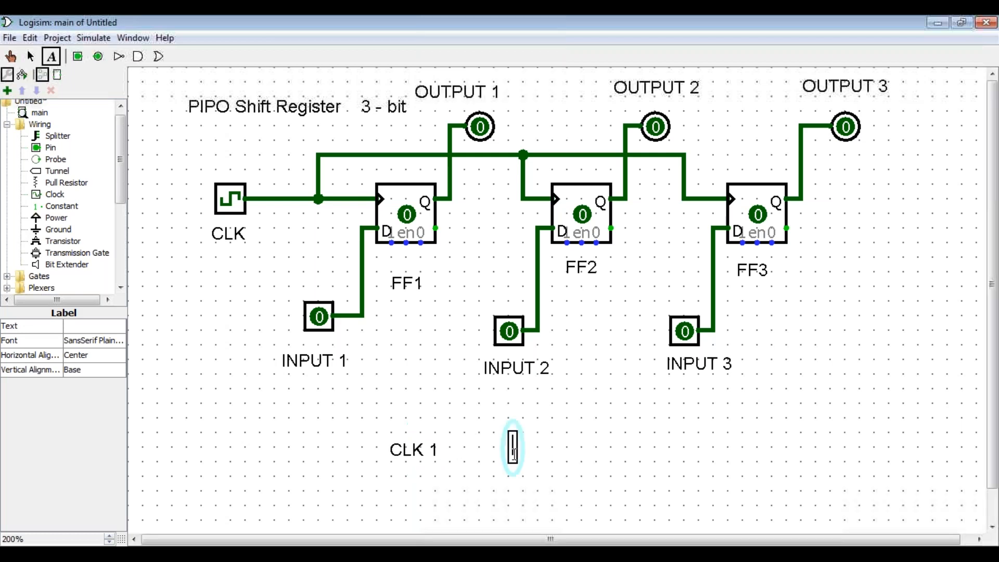
pyautogui.write('A')
pyautogui.press('BackSpace')
pyautogui.write('DATA')
pyautogui.click(437, 456)
pyautogui.press('BackSpace')
pyautogui.click(279, 451)
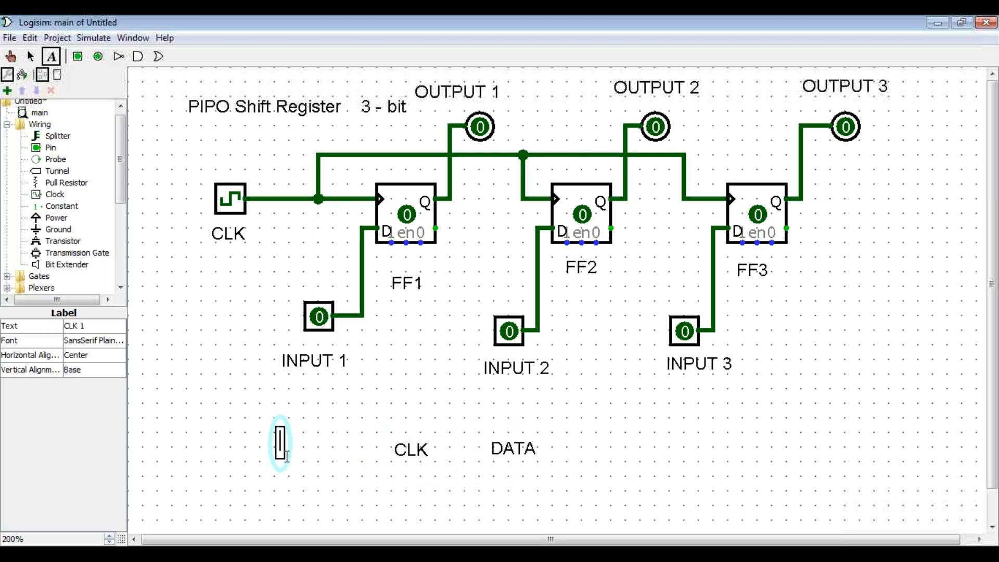
pyautogui.write('LOAD')
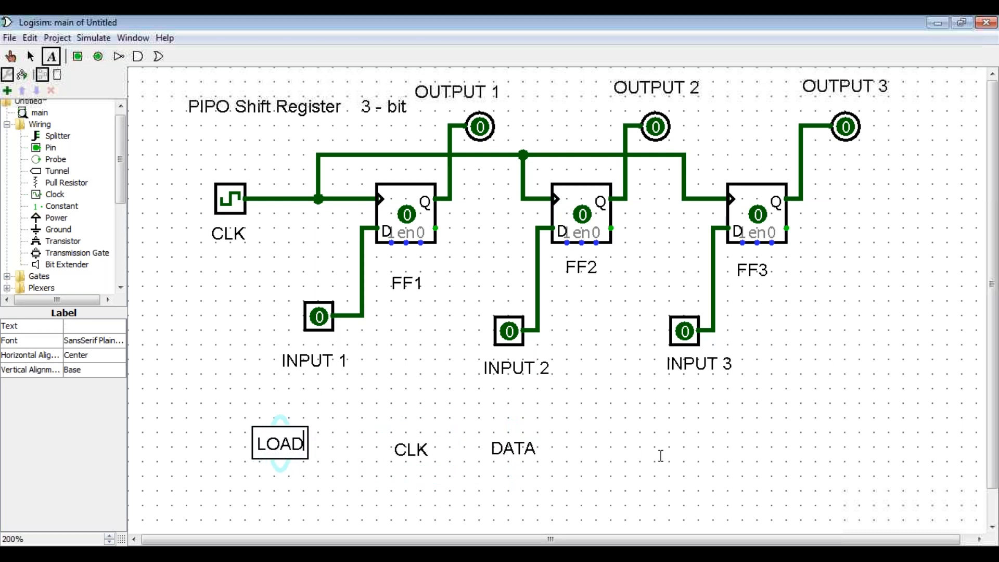
pyautogui.click(351, 430)
pyautogui.click(281, 442)
pyautogui.rightClick(307, 437)
pyautogui.click(333, 437)
# Step: Add the headings "LOAD" centred above the CLK and DATA texts and "READ" to the lower right of INPUT 3
pyautogui.click(452, 417)
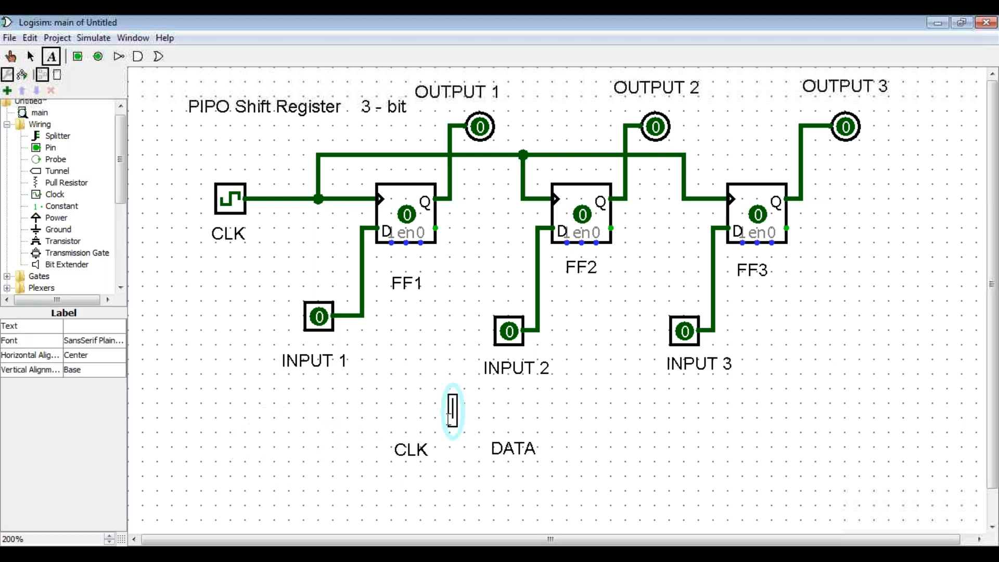
pyautogui.write('LOAD')
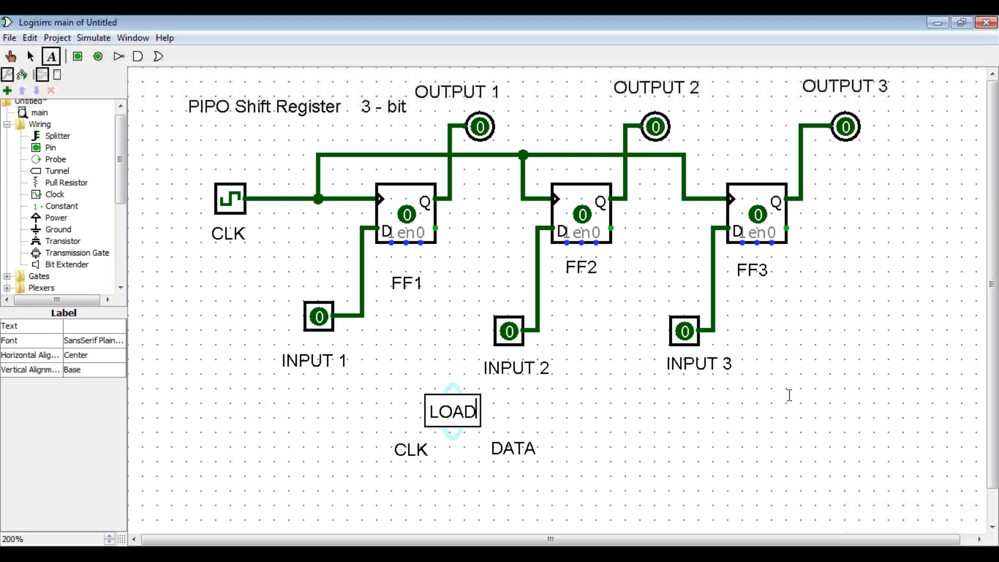
pyautogui.click(810, 403)
pyautogui.write('READ')
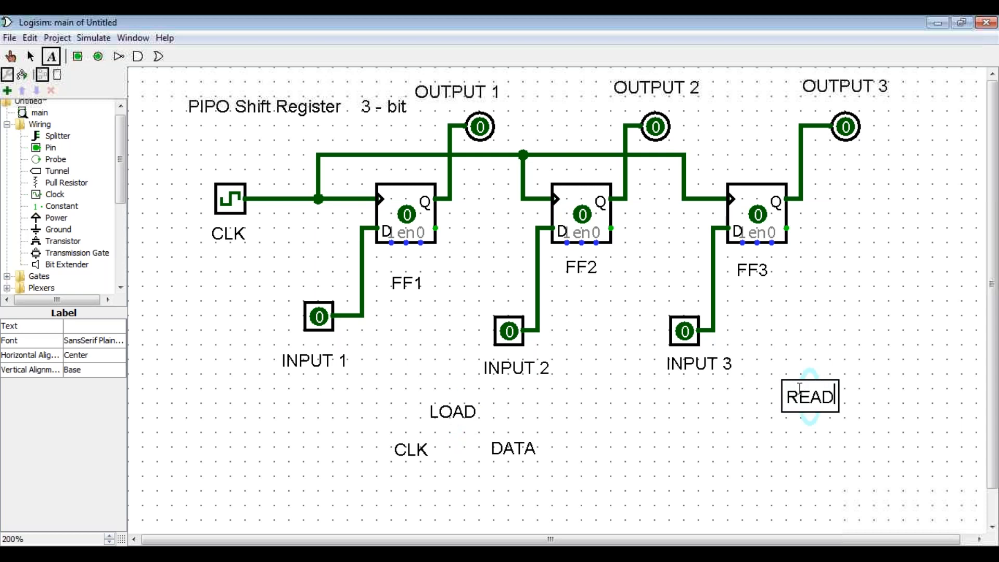
# Step: Add the column headings "CLK" and "OUTPUT" side by side below the READ heading
pyautogui.click(757, 435)
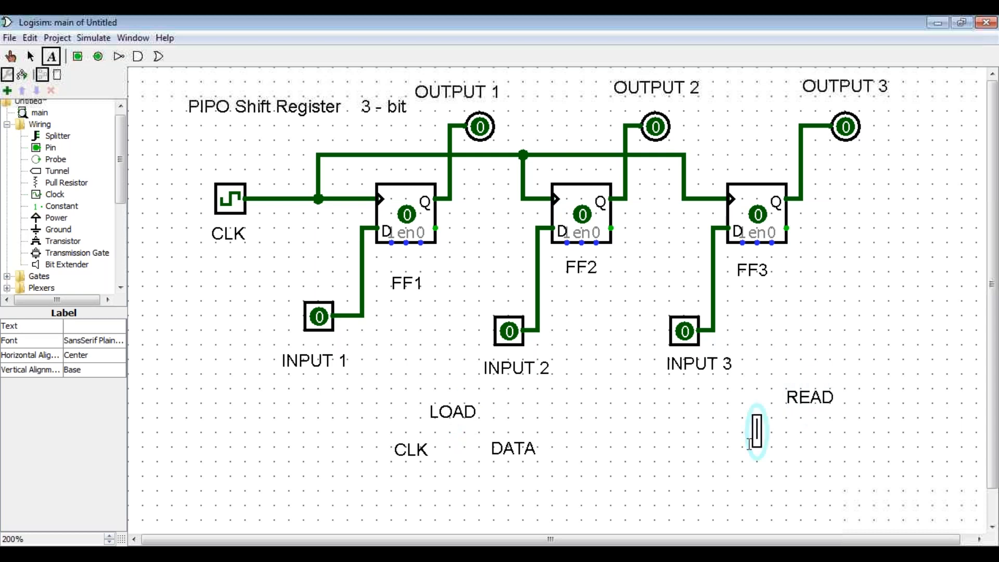
pyautogui.write('CLK')
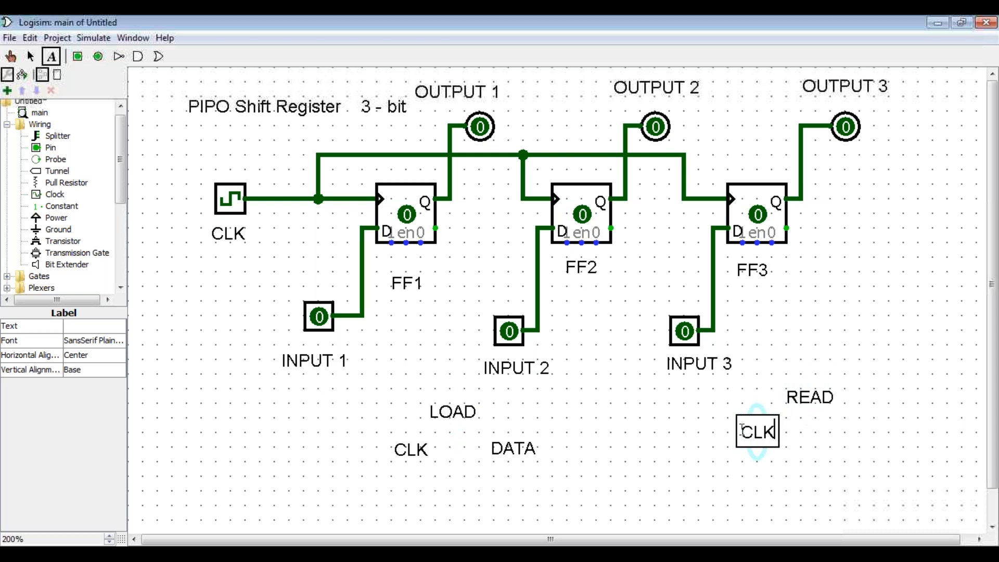
pyautogui.click(864, 431)
pyautogui.write('O')
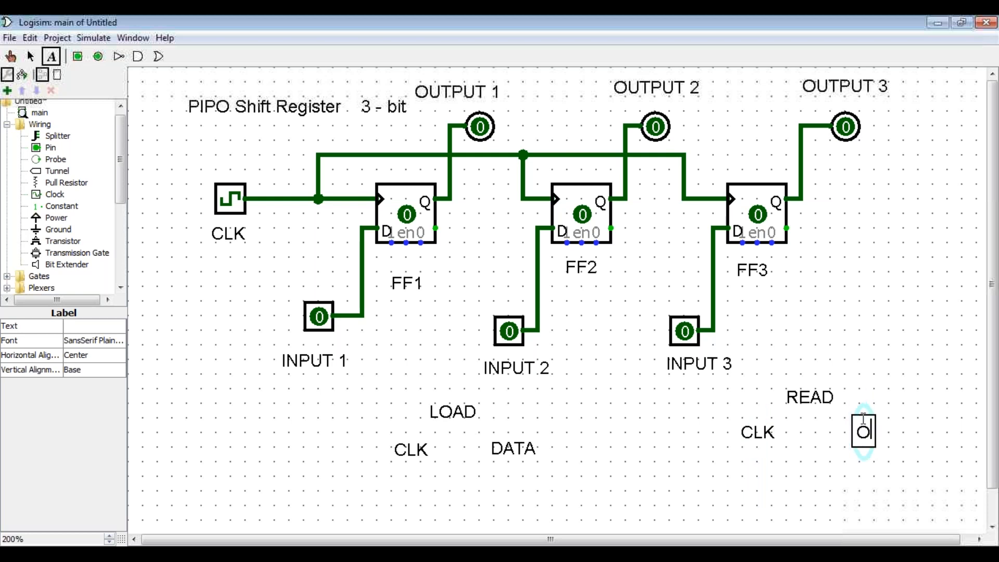
pyautogui.write('UTPUT')
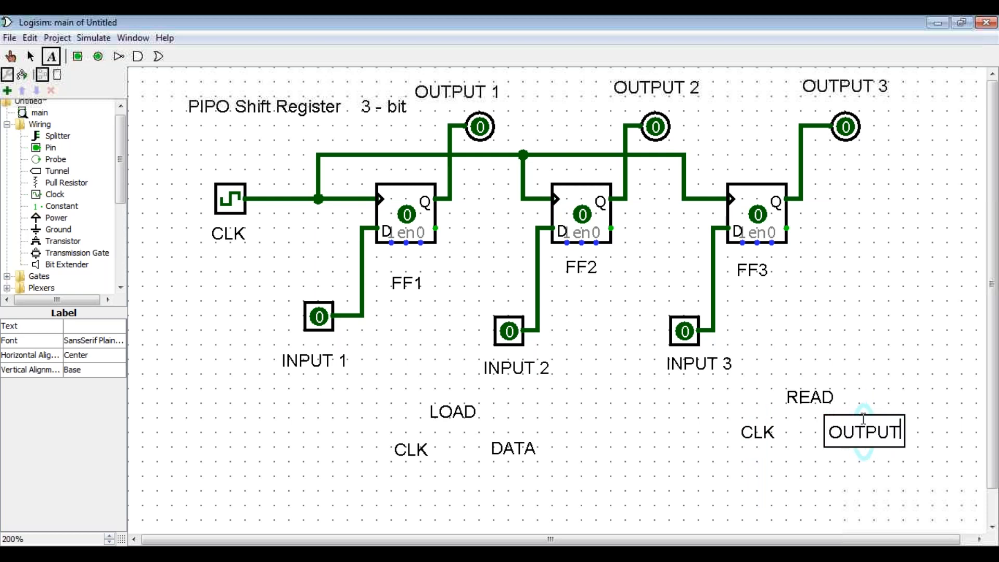
pyautogui.click(724, 501)
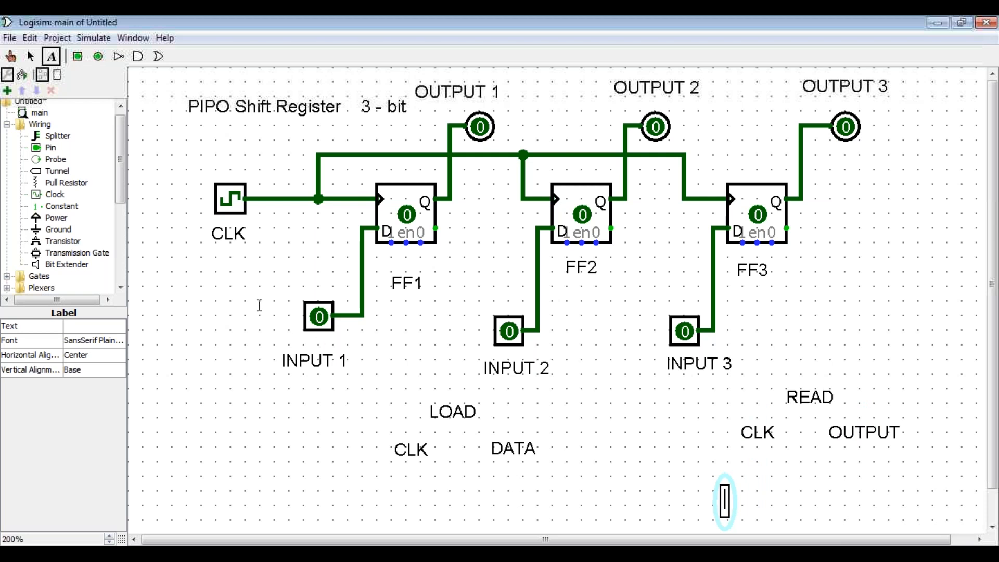
# Step: Set the INPUT 1 and INPUT 3 pins to 1 so the parallel input data is 101
pyautogui.click(10, 56)
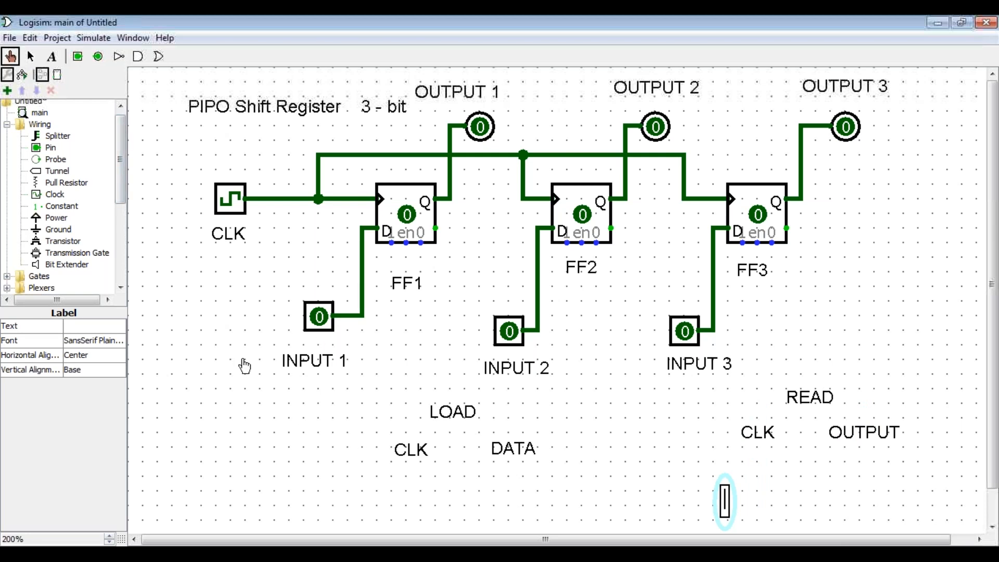
pyautogui.click(317, 320)
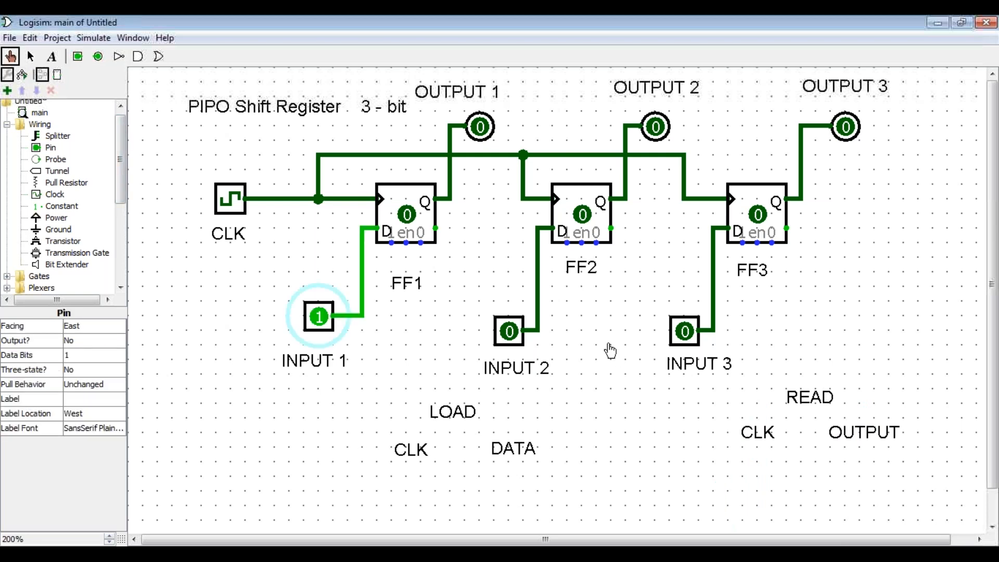
pyautogui.click(683, 333)
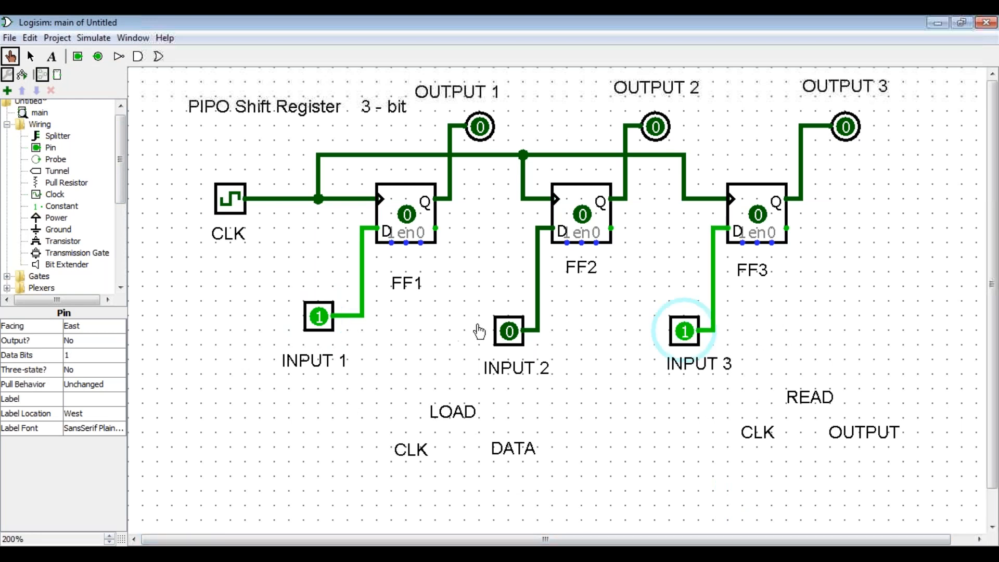
# Step: Fill in the LOAD table with "1" below CLK and "101" below DATA
pyautogui.click(31, 56)
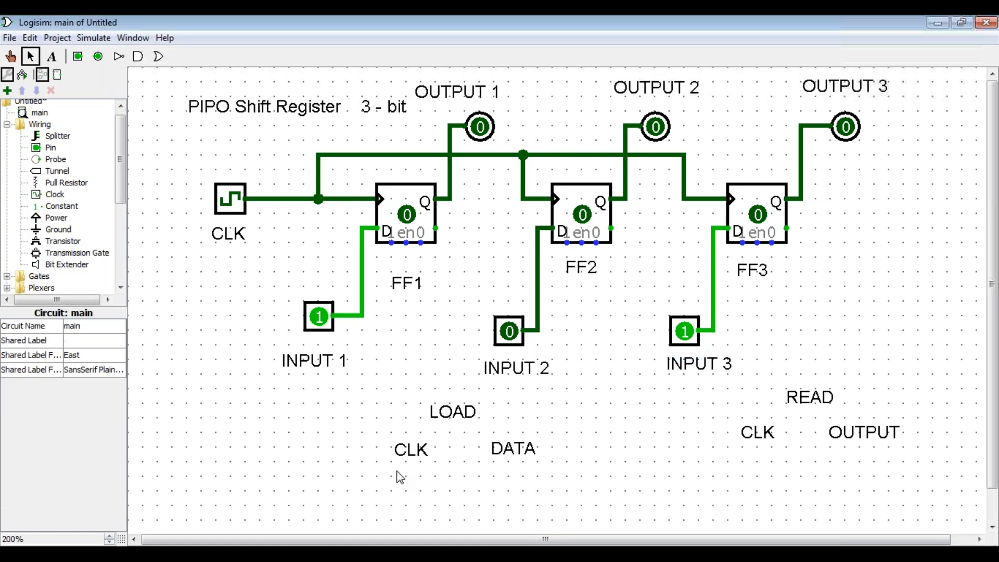
pyautogui.click(51, 56)
pyautogui.click(411, 483)
pyautogui.write('1')
pyautogui.click(507, 477)
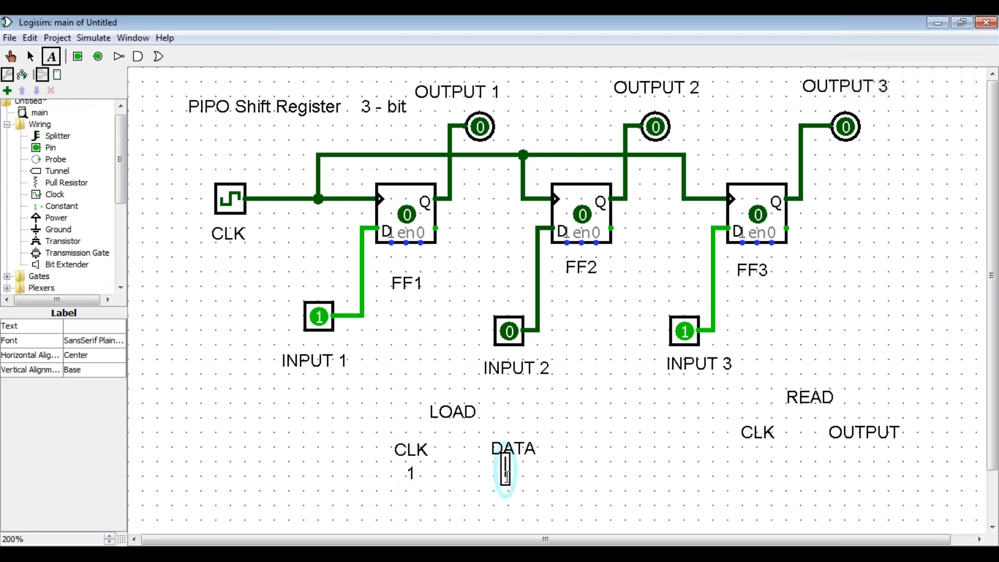
pyautogui.write('101')
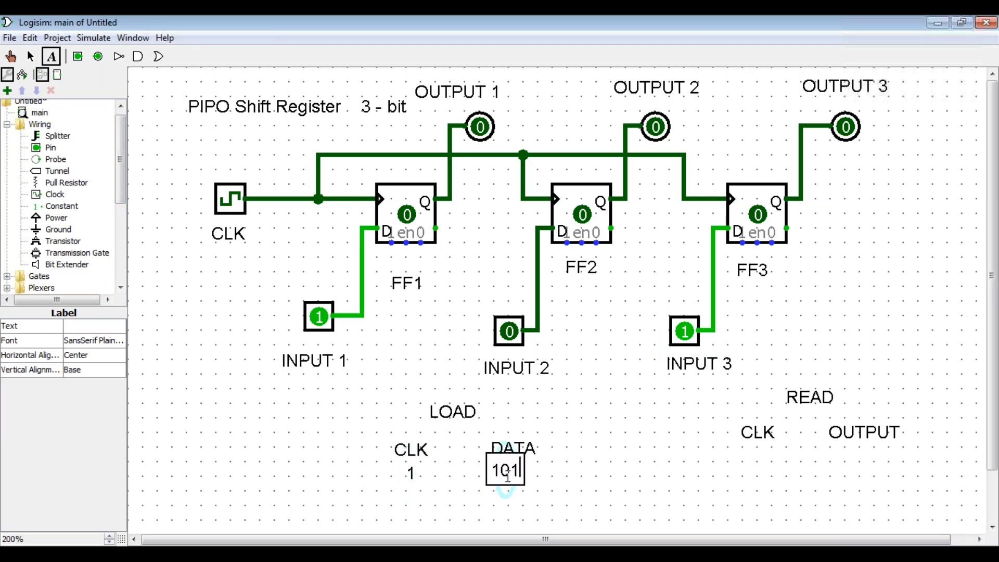
pyautogui.click(523, 497)
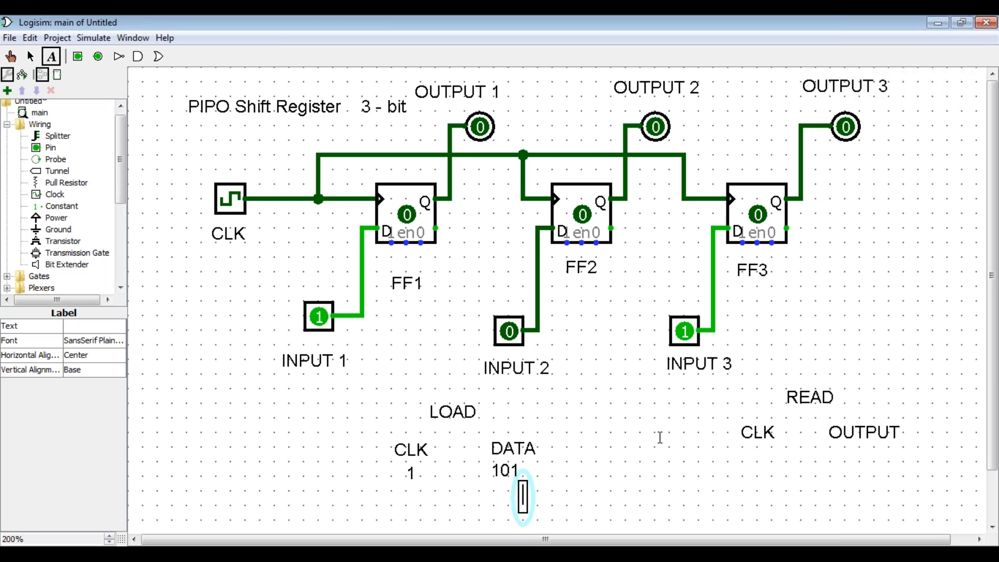
# Step: Fill in the READ table with "1" below CLK and "101" below OUTPUT
pyautogui.click(758, 459)
pyautogui.click(759, 468)
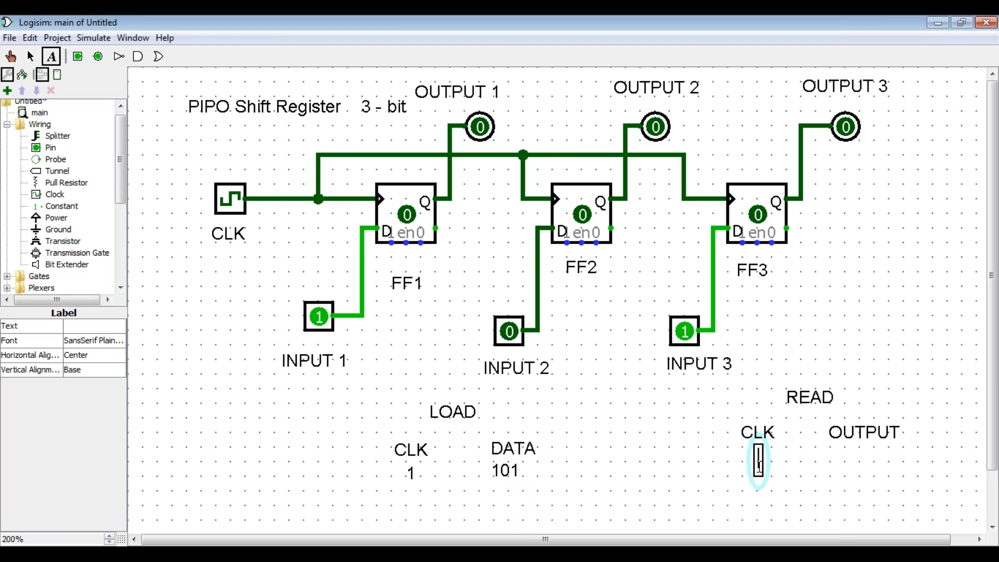
pyautogui.write('1')
pyautogui.click(862, 452)
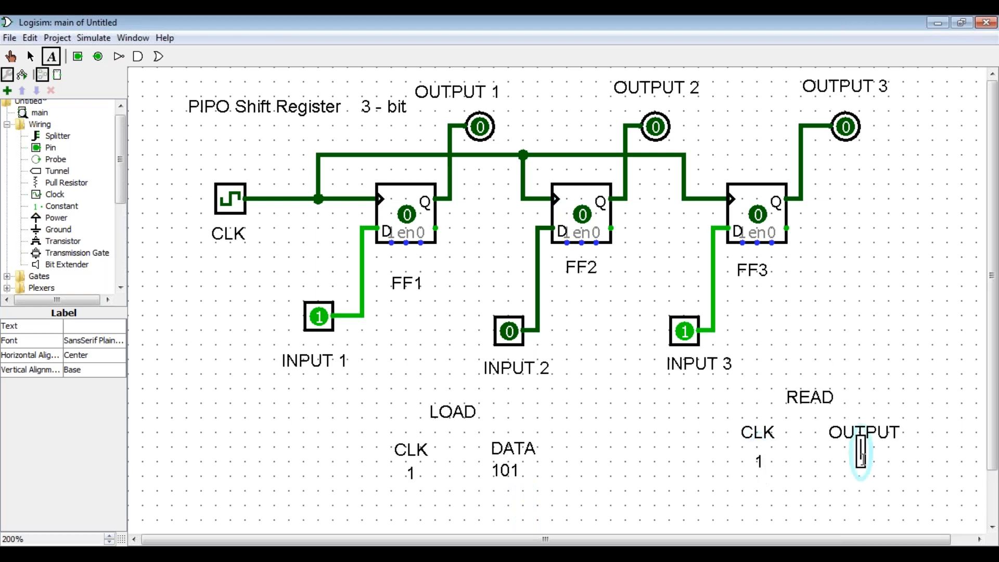
pyautogui.write('101')
pyautogui.click(914, 428)
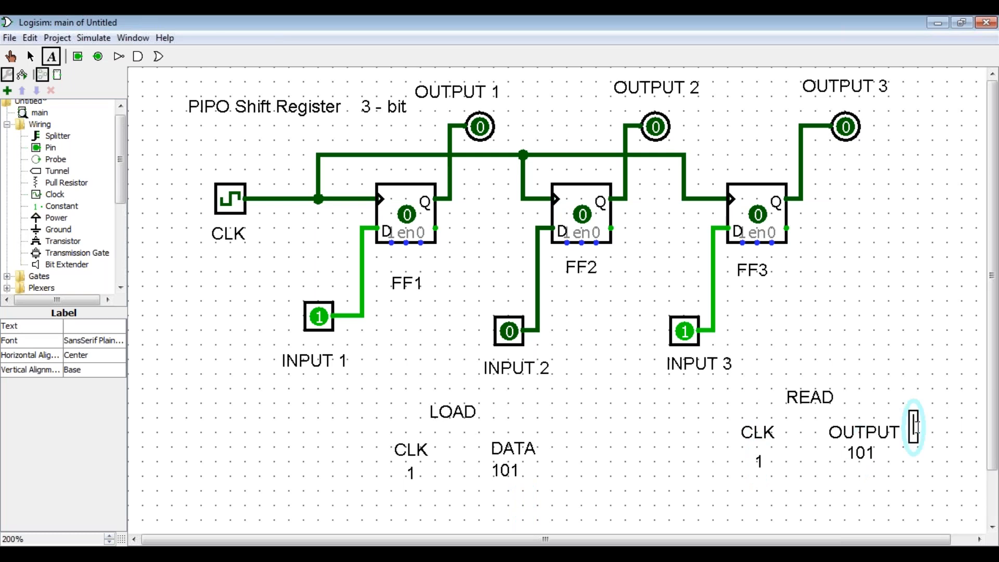
pyautogui.click(428, 412)
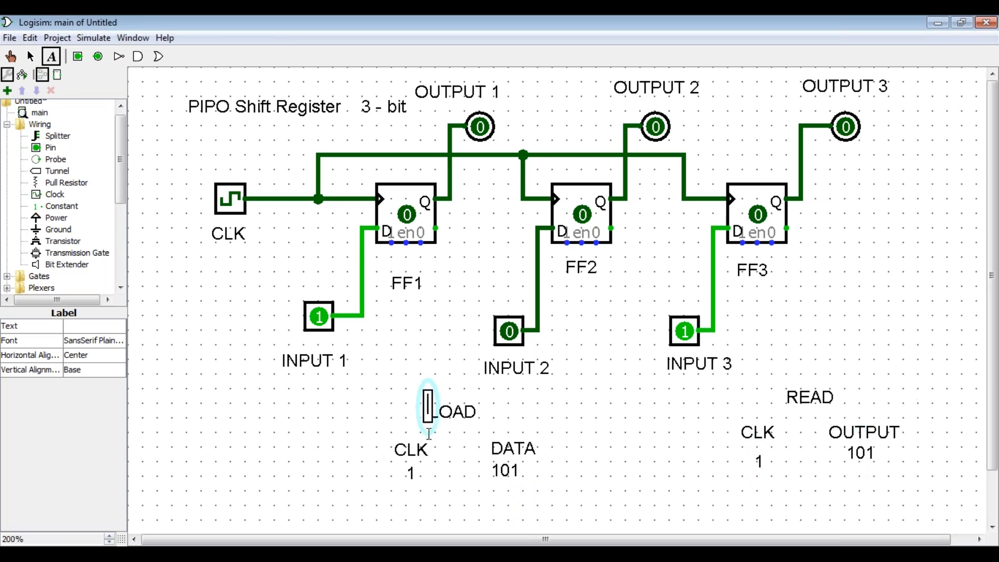
pyautogui.click(402, 463)
pyautogui.click(409, 473)
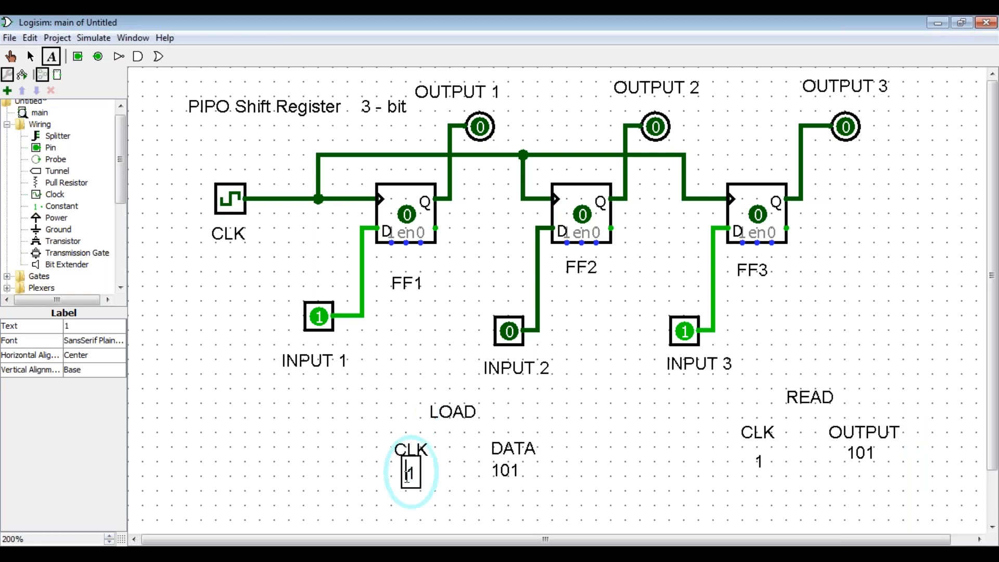
pyautogui.click(883, 456)
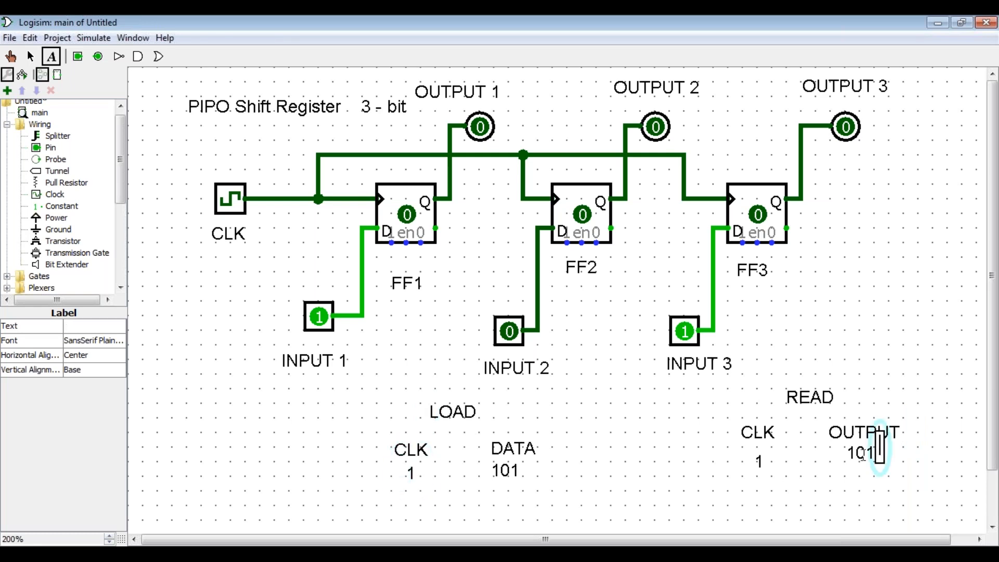
pyautogui.click(892, 452)
pyautogui.click(876, 452)
pyautogui.click(895, 452)
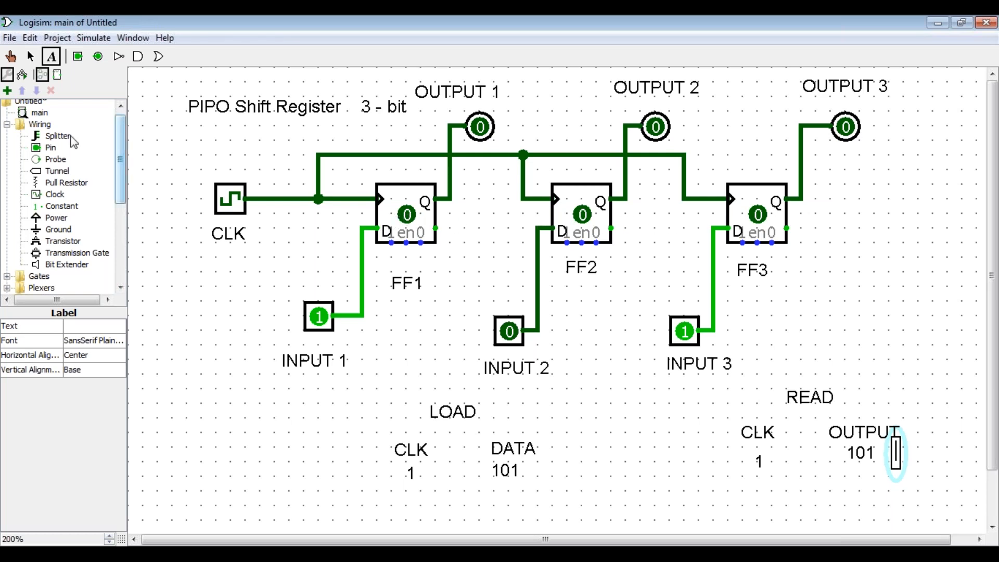
pyautogui.click(94, 37)
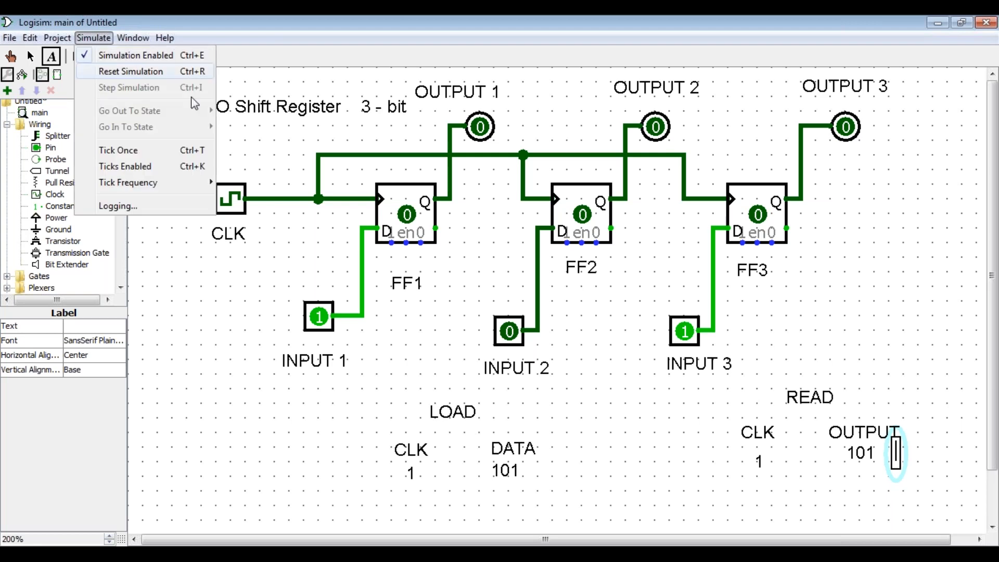
pyautogui.click(174, 272)
# Step: Toggle the clock to high manually to load the input data into the three flip-flops
pyautogui.click(11, 58)
pyautogui.click(231, 208)
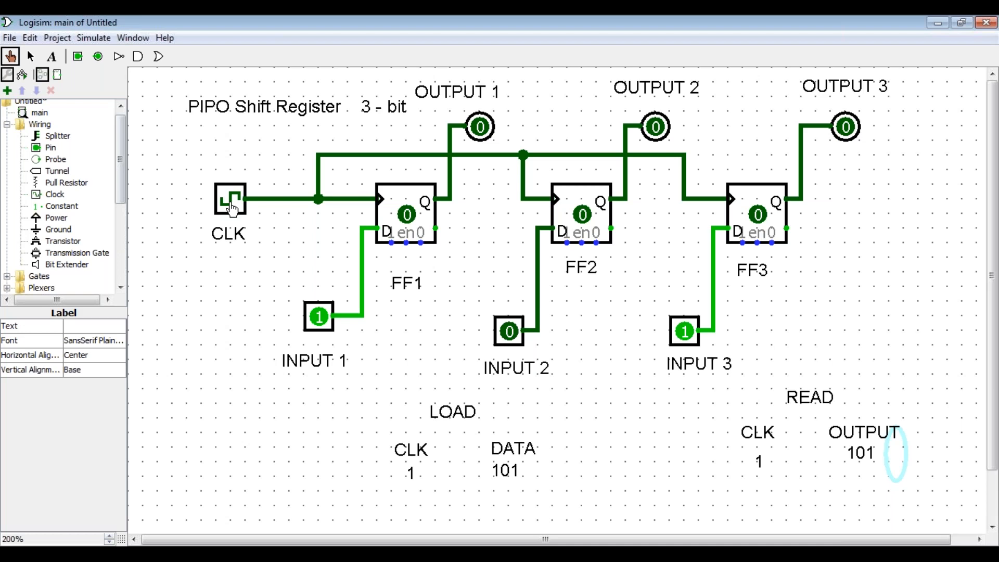
pyautogui.click(232, 210)
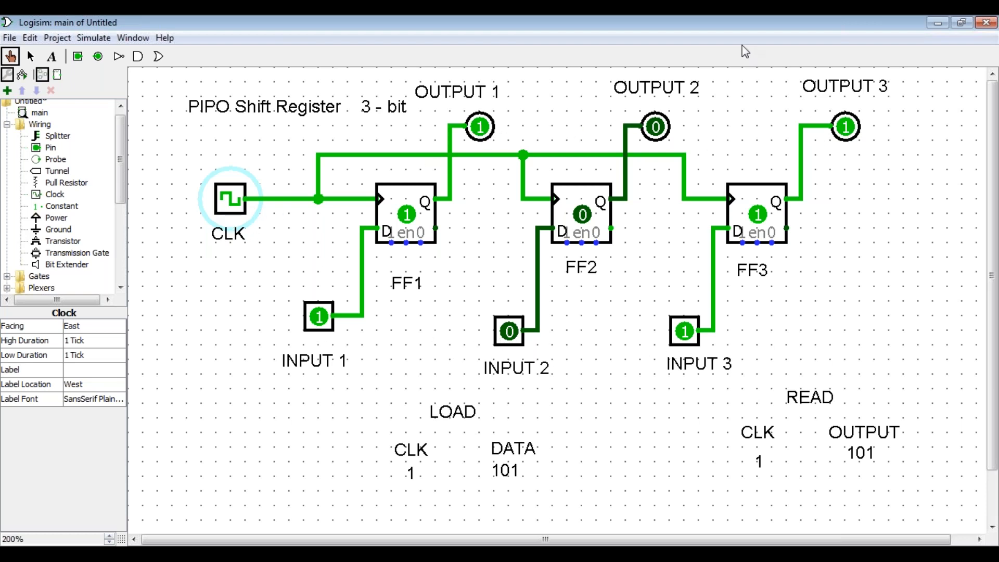
pyautogui.click(706, 37)
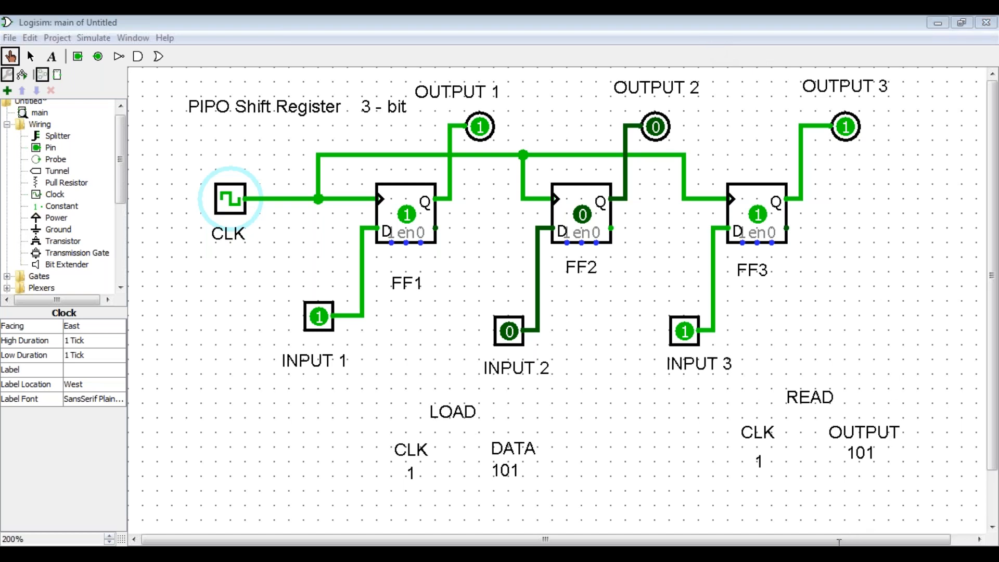